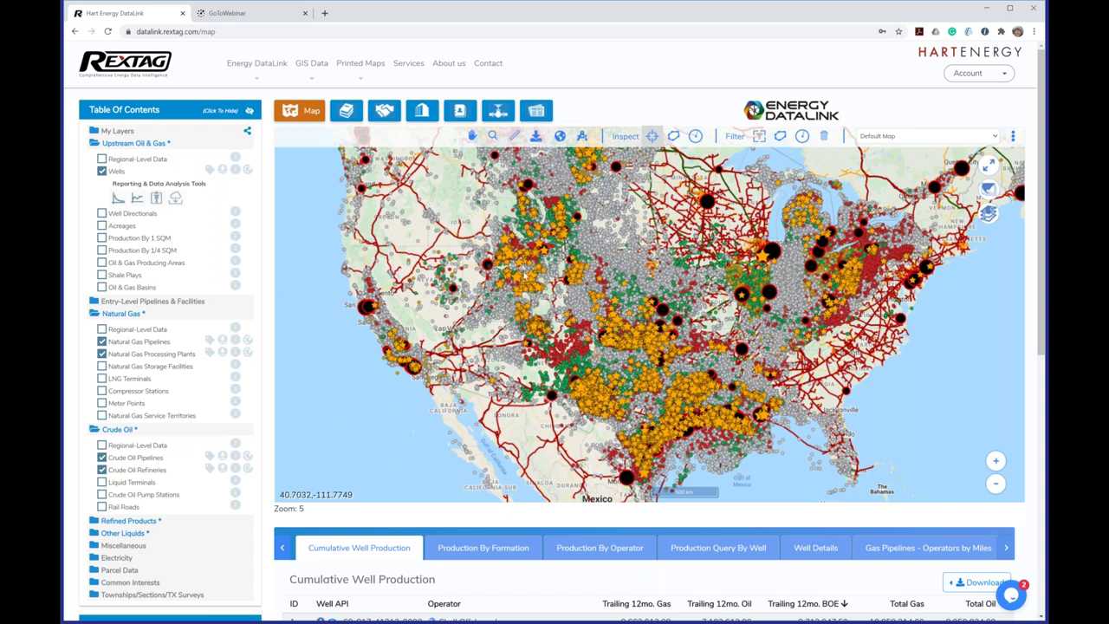
Clear all map layers and display only the Wells layer from Upstream Oil & Gas.
left_click_drag(544, 261, 584, 265)
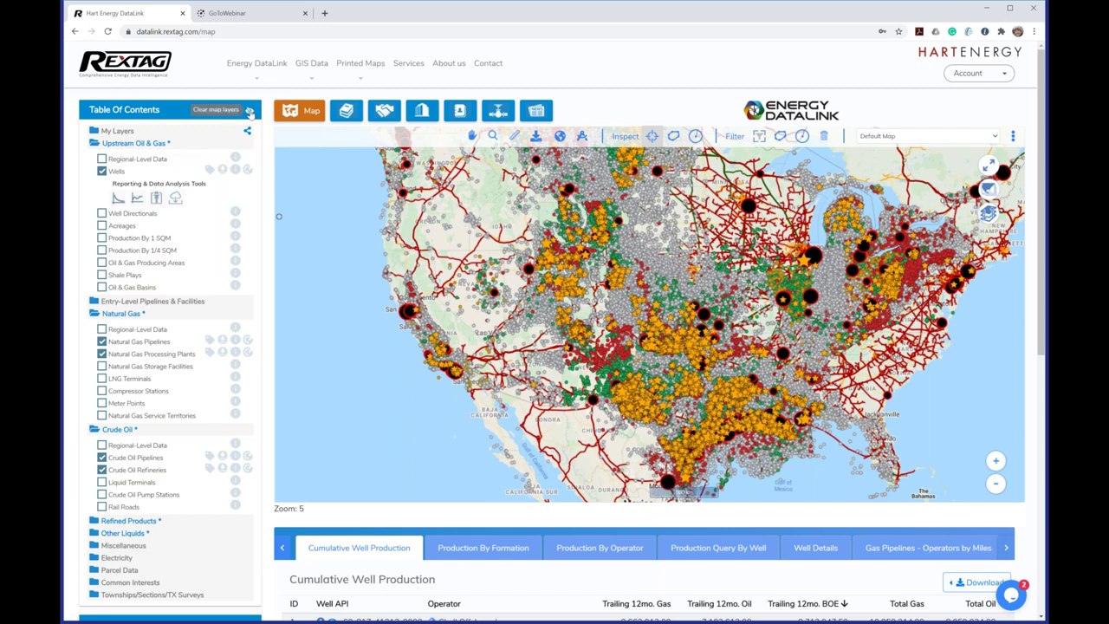
left_click(250, 111)
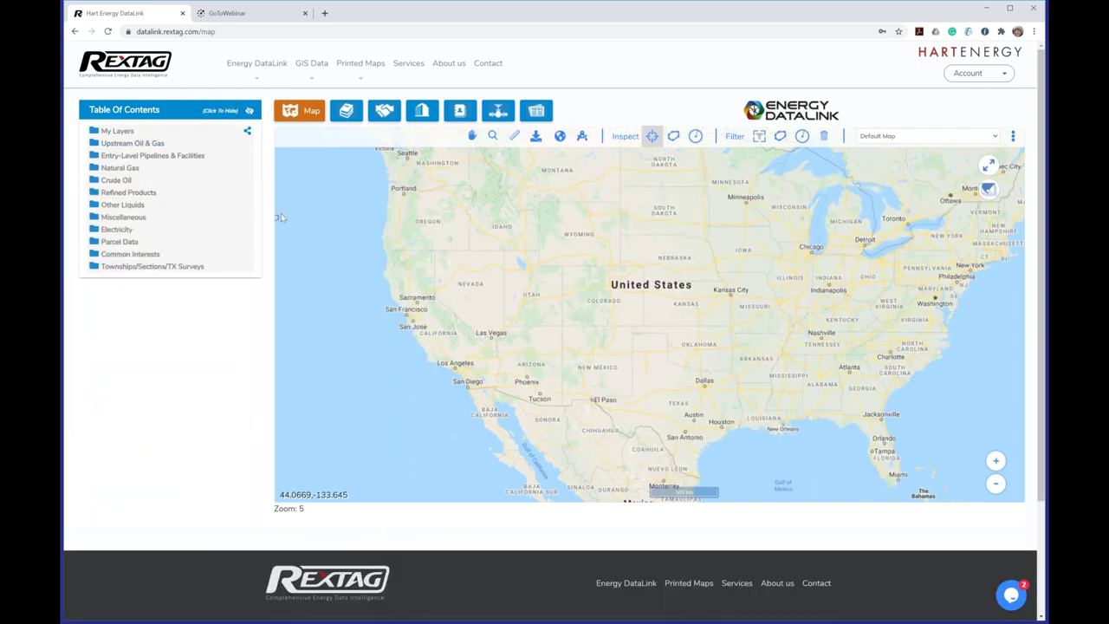
left_click(131, 143)
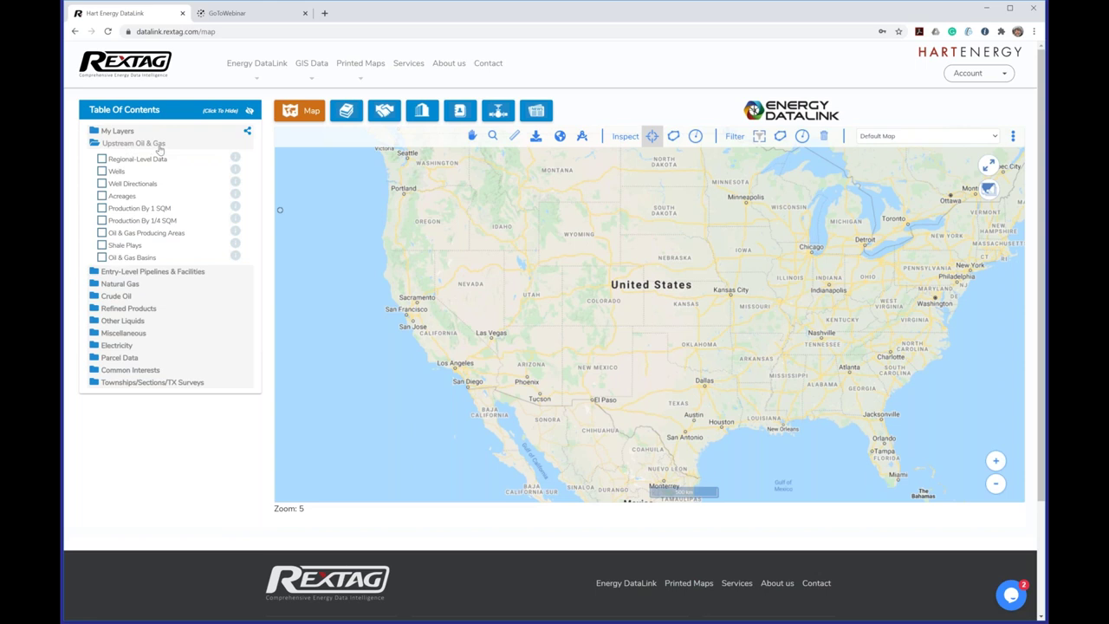
left_click(101, 172)
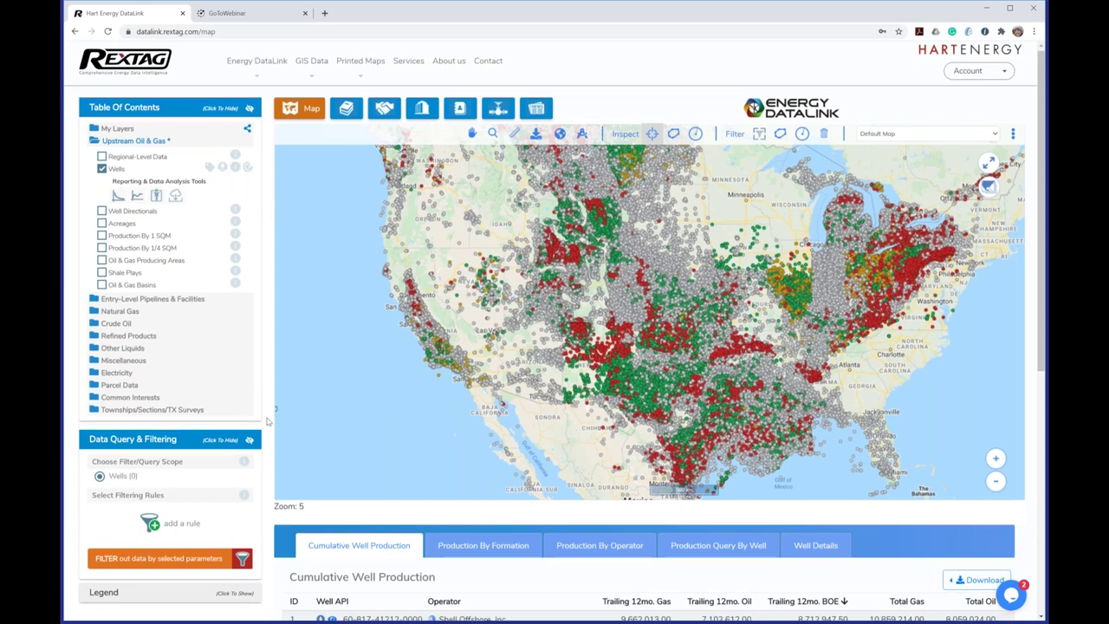
Review the wells' filtering options and the Cumulative Well Production and Production By Operator tables.
scroll(269, 422, "down", 3)
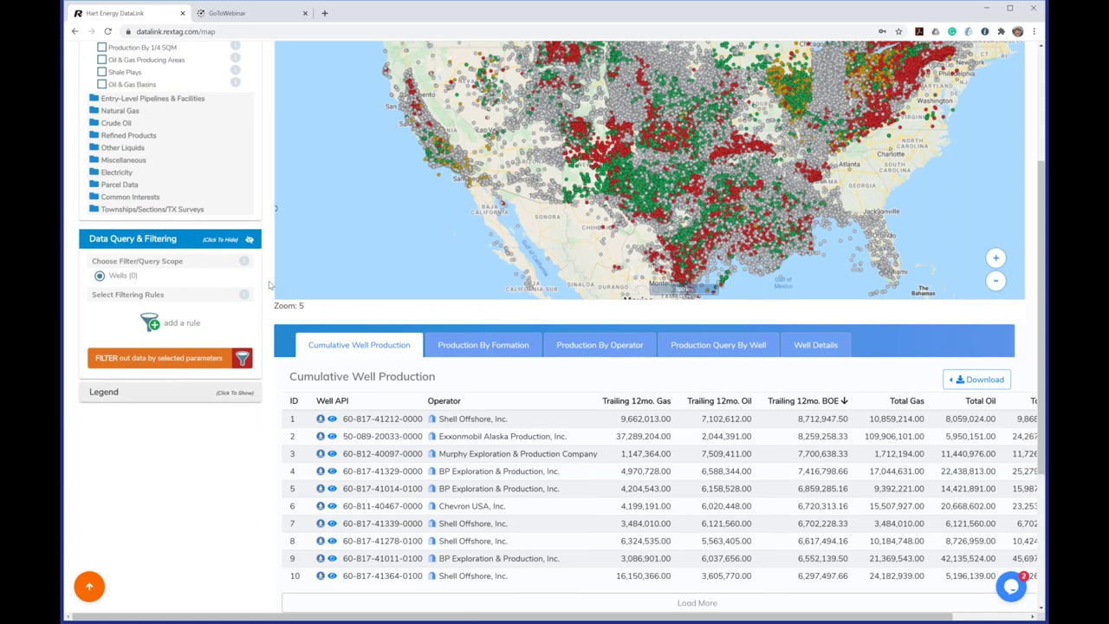
scroll(269, 285, "up", 3)
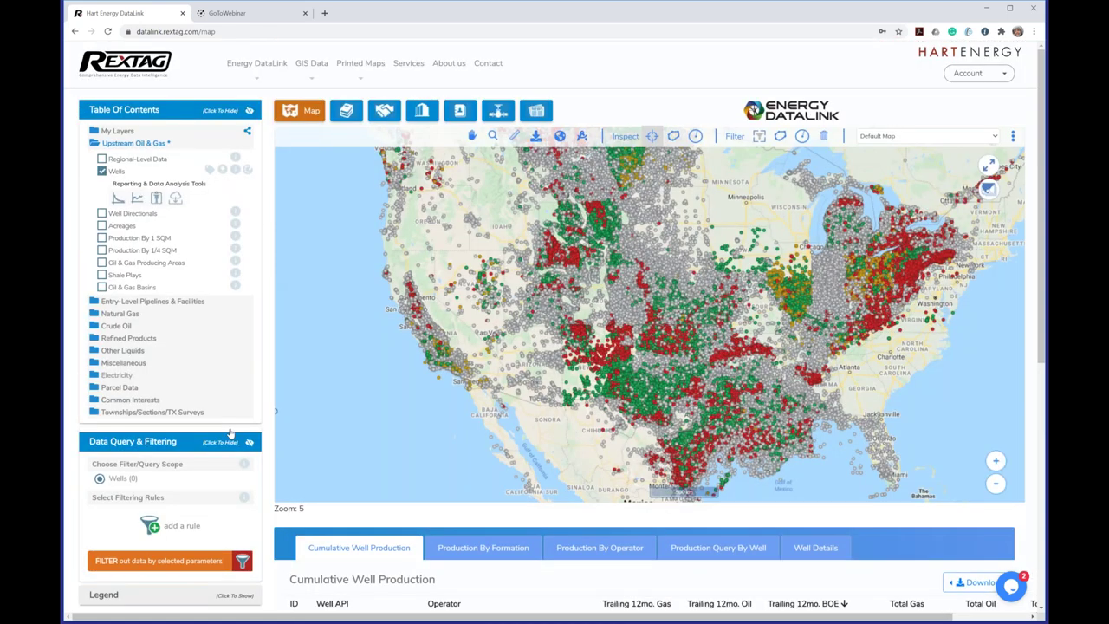
scroll(347, 450, "down", 2)
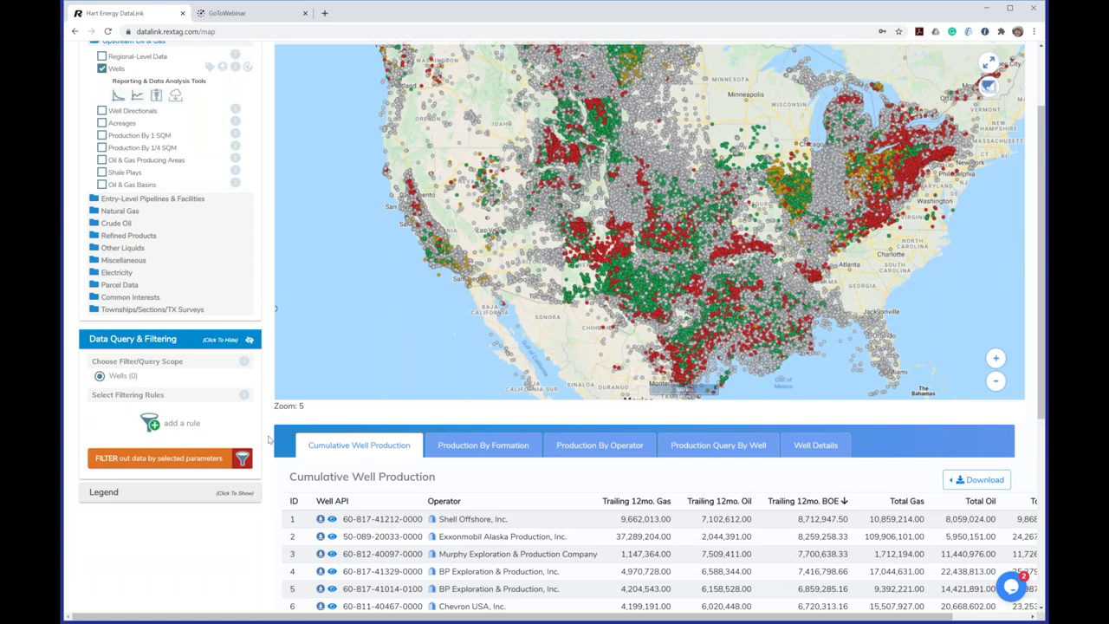
scroll(268, 439, "down", 1)
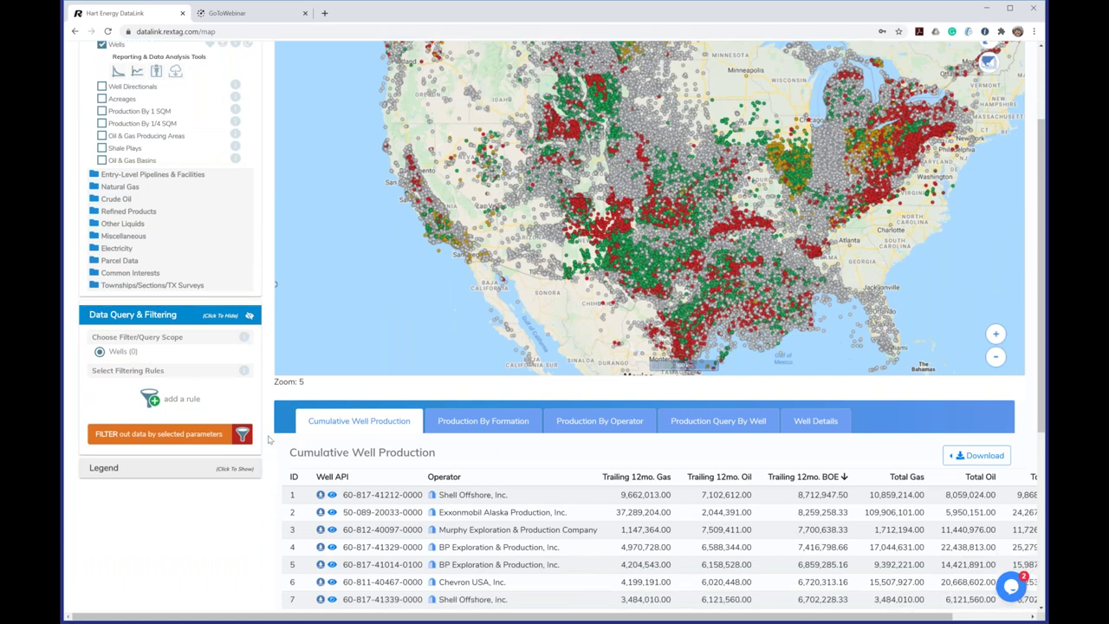
scroll(269, 439, "down", 1)
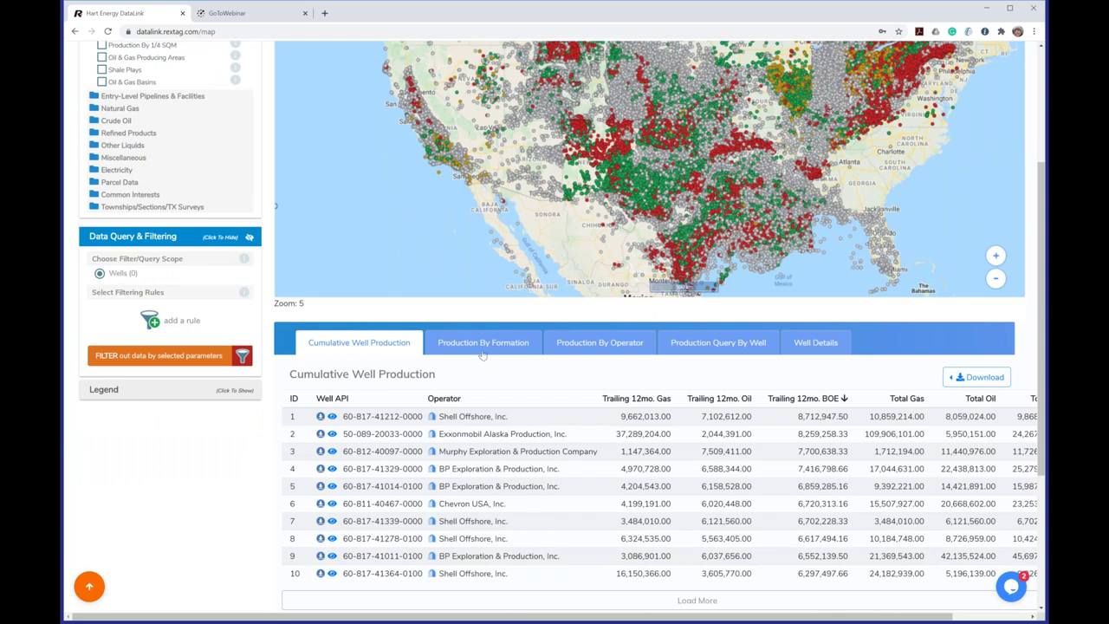
left_click(581, 347)
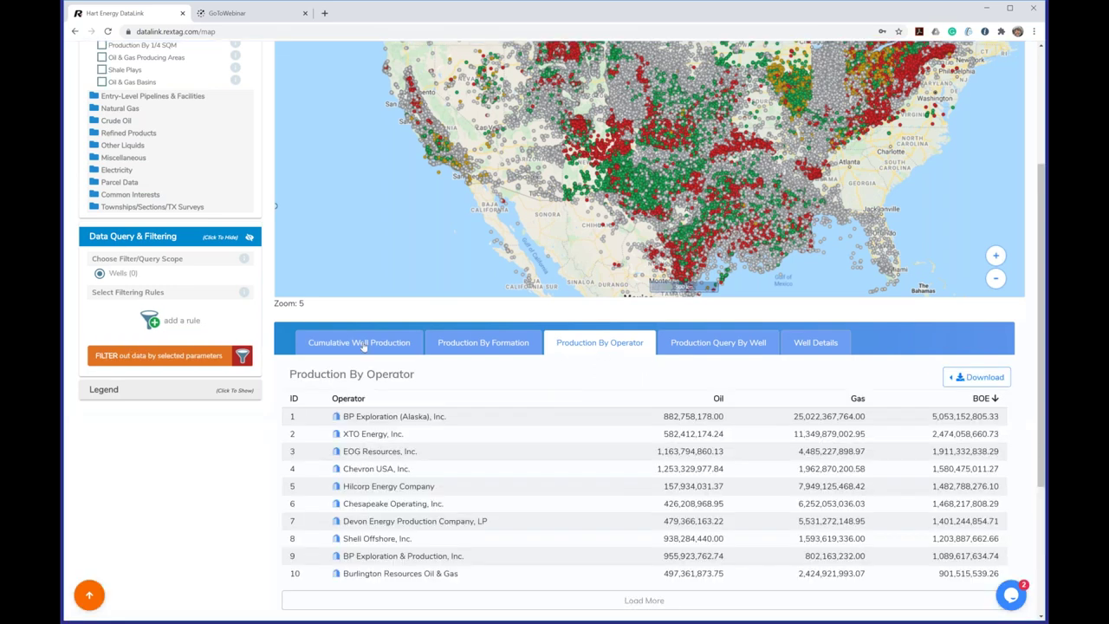
left_click(363, 344)
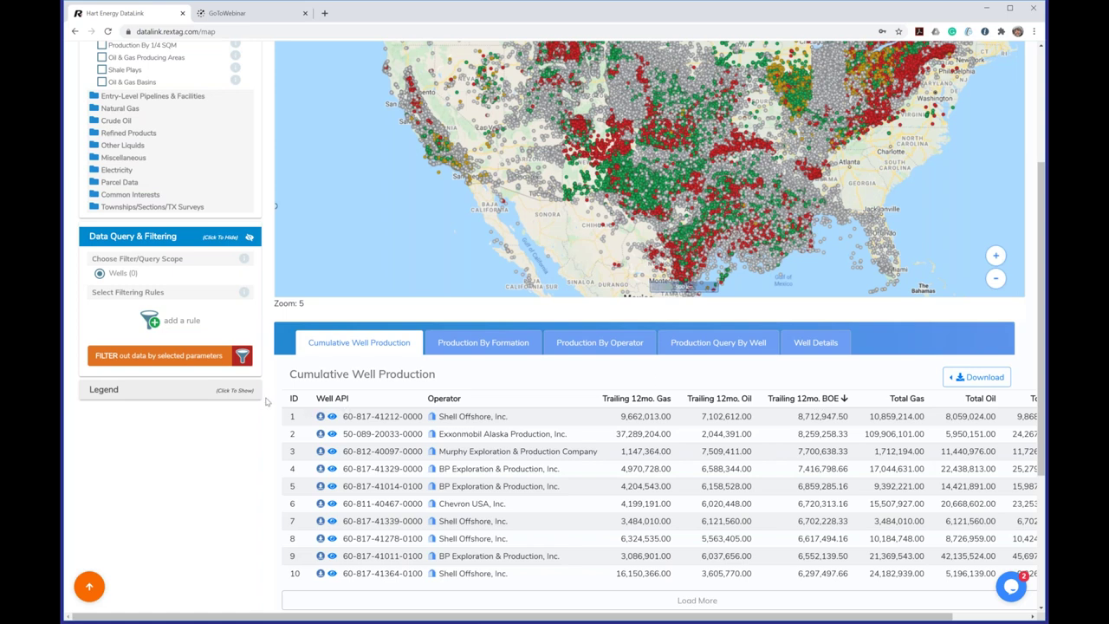
scroll(267, 401, "up", 1)
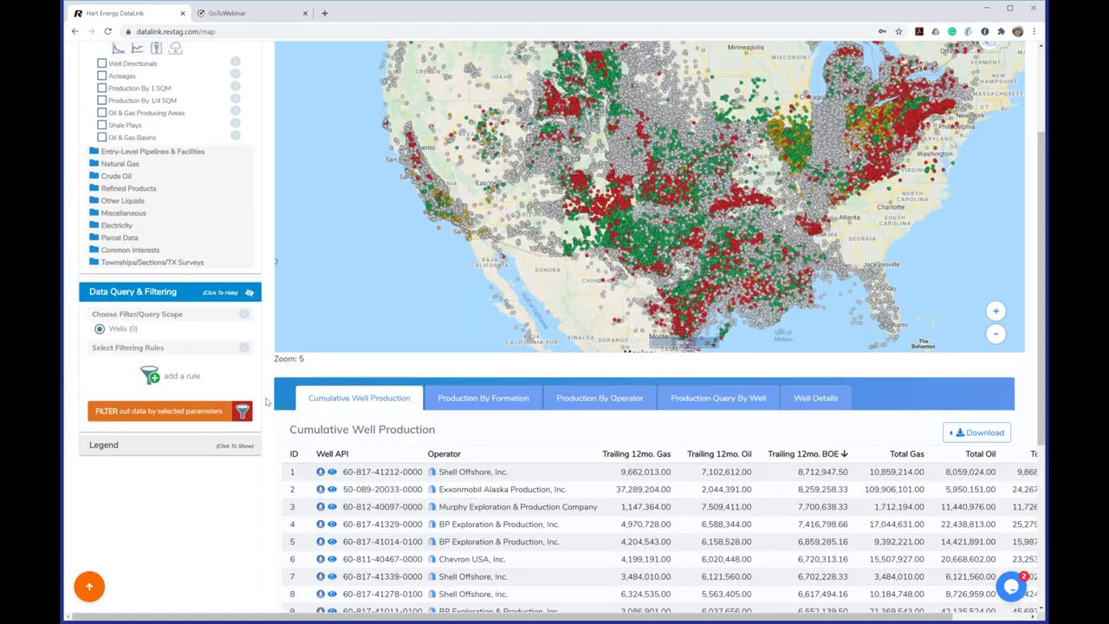
scroll(267, 401, "up", 3)
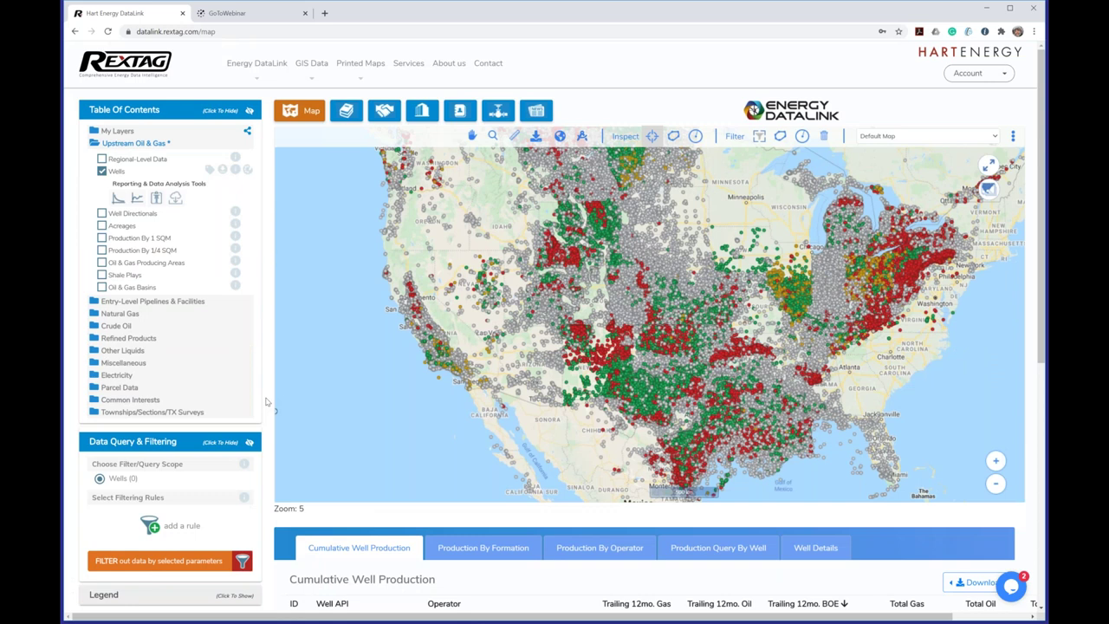
Add a filtering rule for the wells based on Producing Formation.
scroll(266, 401, "down", 4)
scroll(267, 401, "up", 4)
scroll(537, 399, "up", 1)
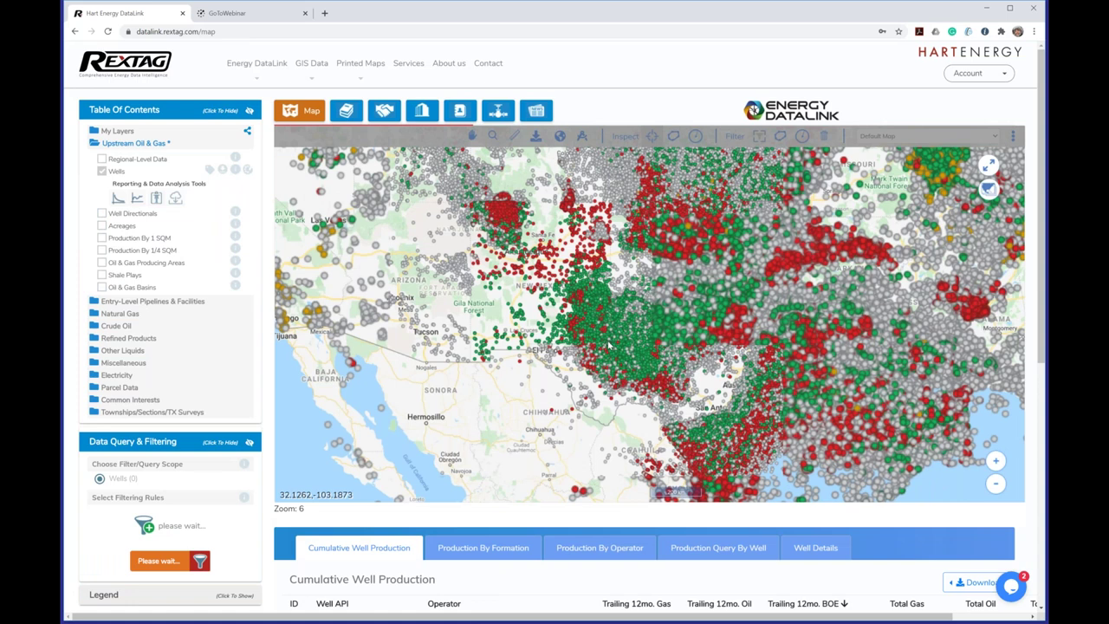
scroll(610, 345, "up", 1)
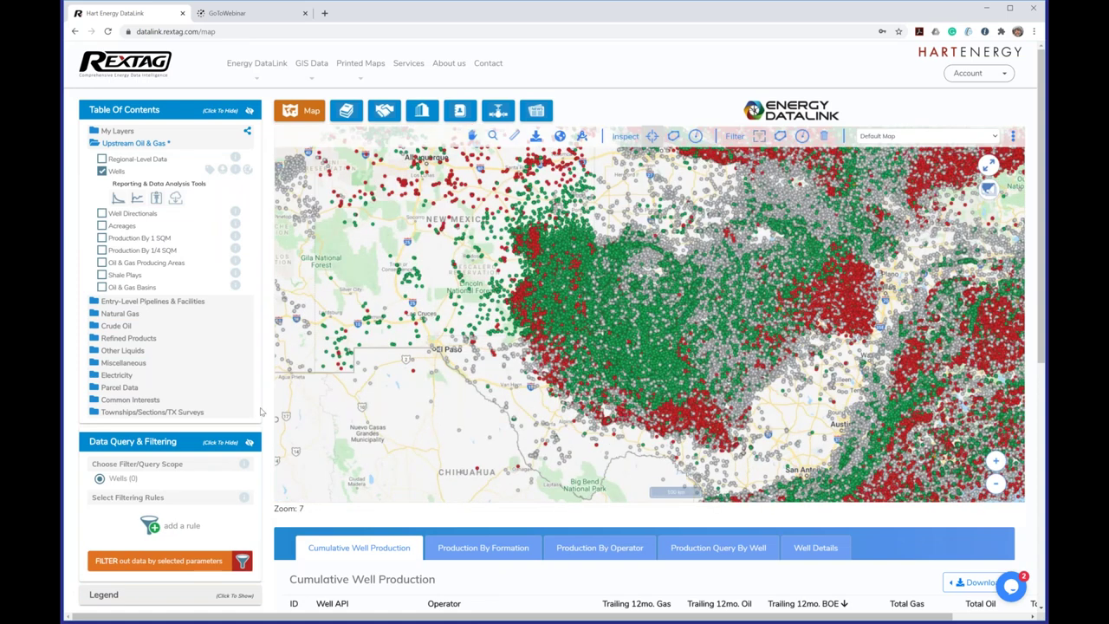
scroll(261, 412, "down", 1)
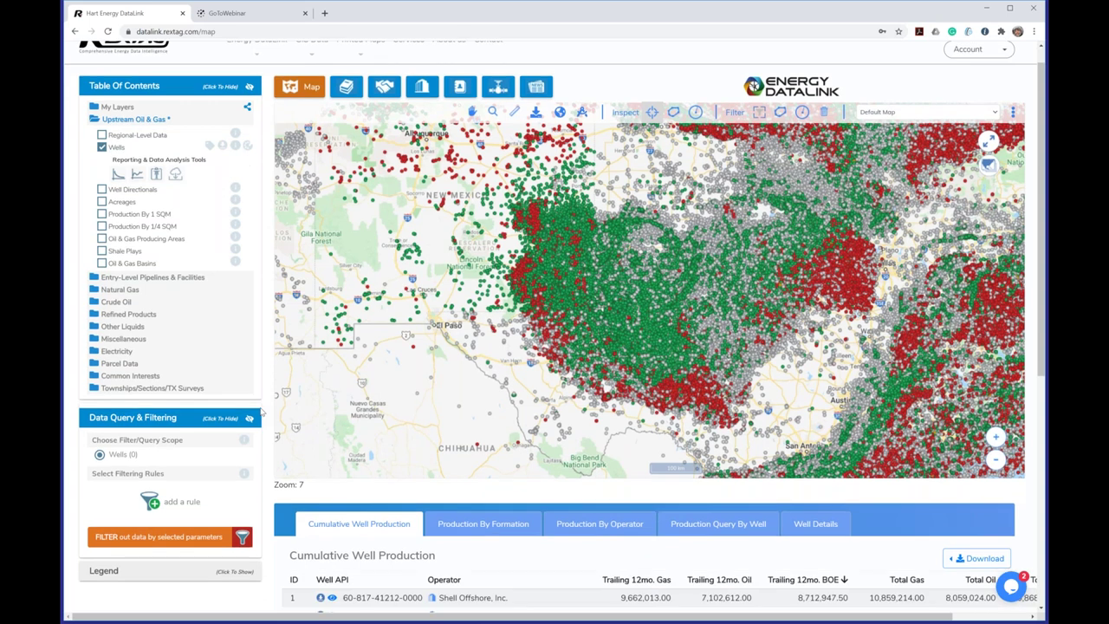
scroll(261, 412, "down", 1)
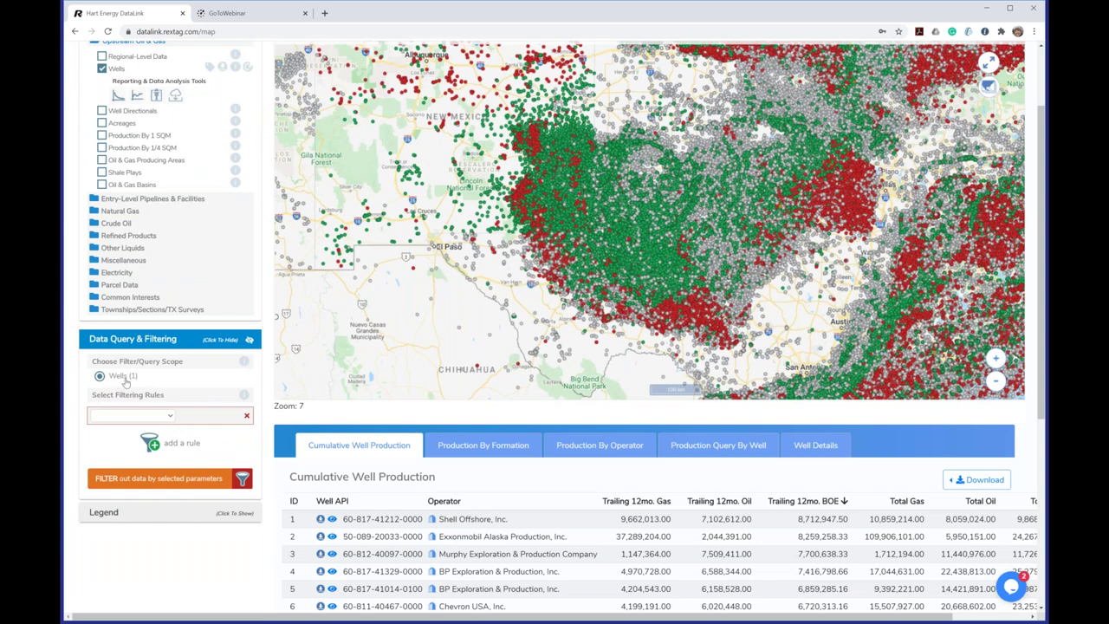
left_click(167, 419)
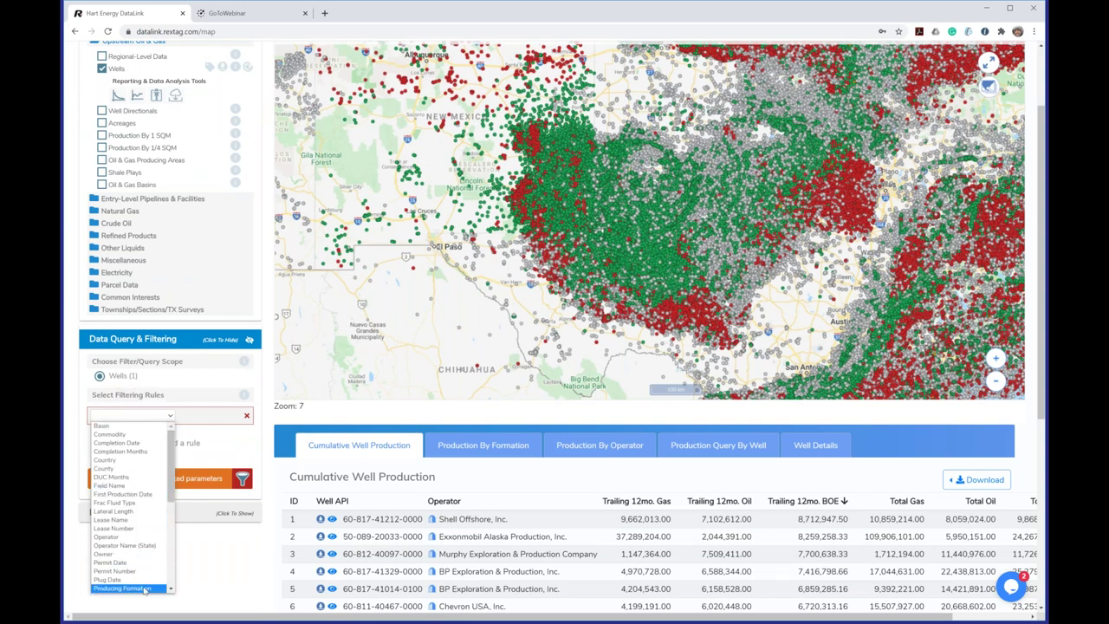
left_click(144, 589)
Look through the fields available for the wells filtering rule, keeping Producing Formation selected.
left_click(171, 417)
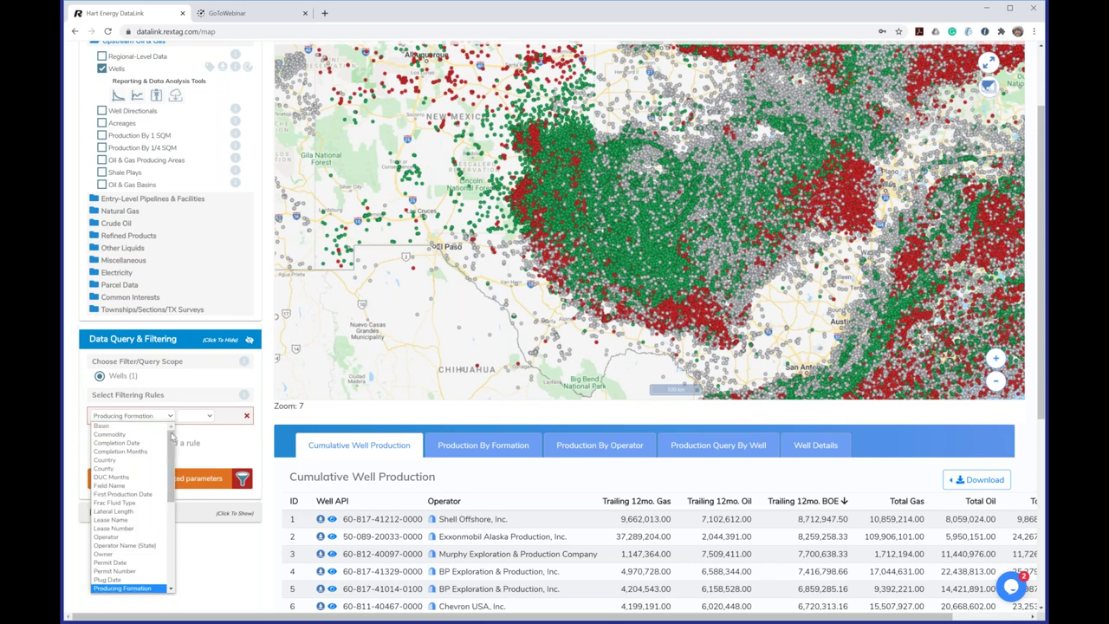
left_click_drag(171, 444, 176, 544)
scroll(173, 524, "up", 7)
key("Up")
key("Up")
key("Up")
key("Up")
key("Up")
key("Up")
key("Up")
key("Up")
key("Up")
key("Up")
key("Up")
key("Up")
key("Up")
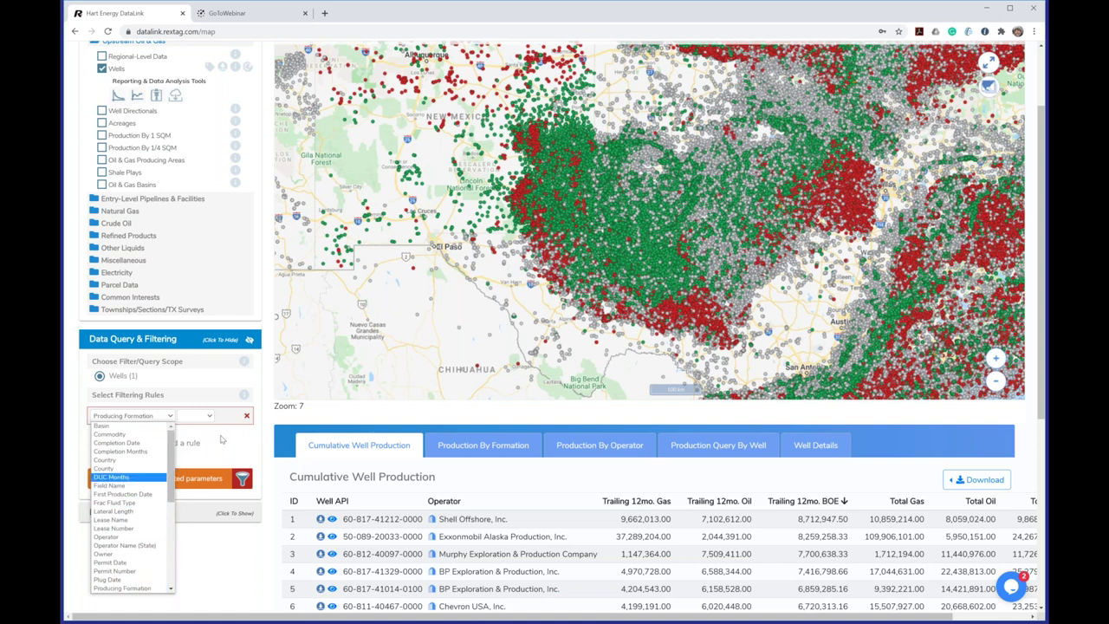
left_click(272, 433)
Filter the wells to those whose Producing Formation contains "wolfcamp".
left_click(208, 417)
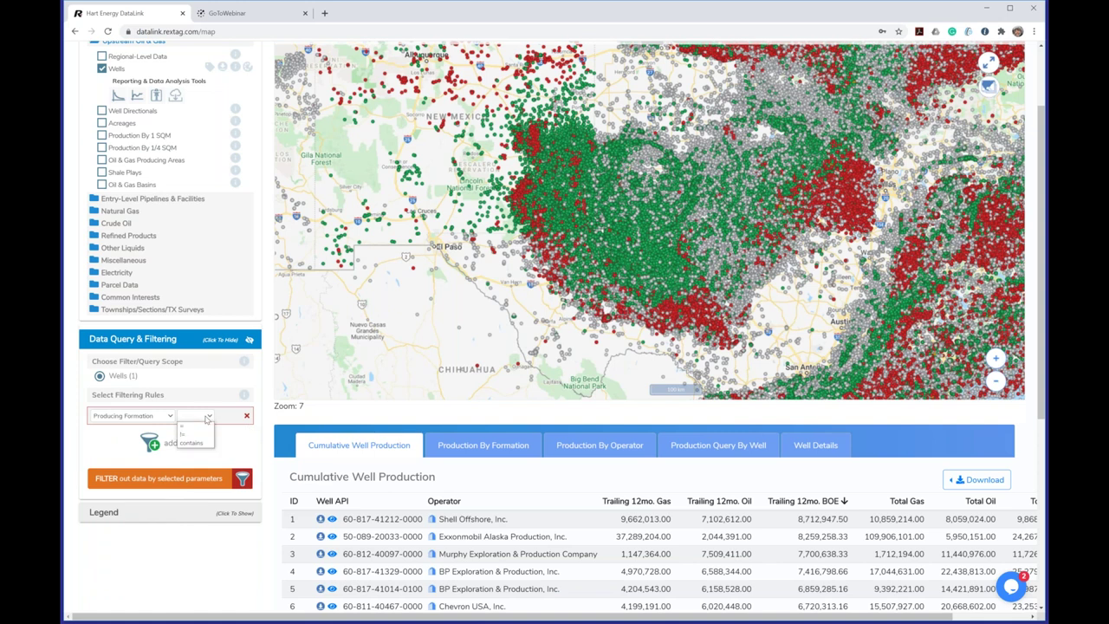
left_click(190, 443)
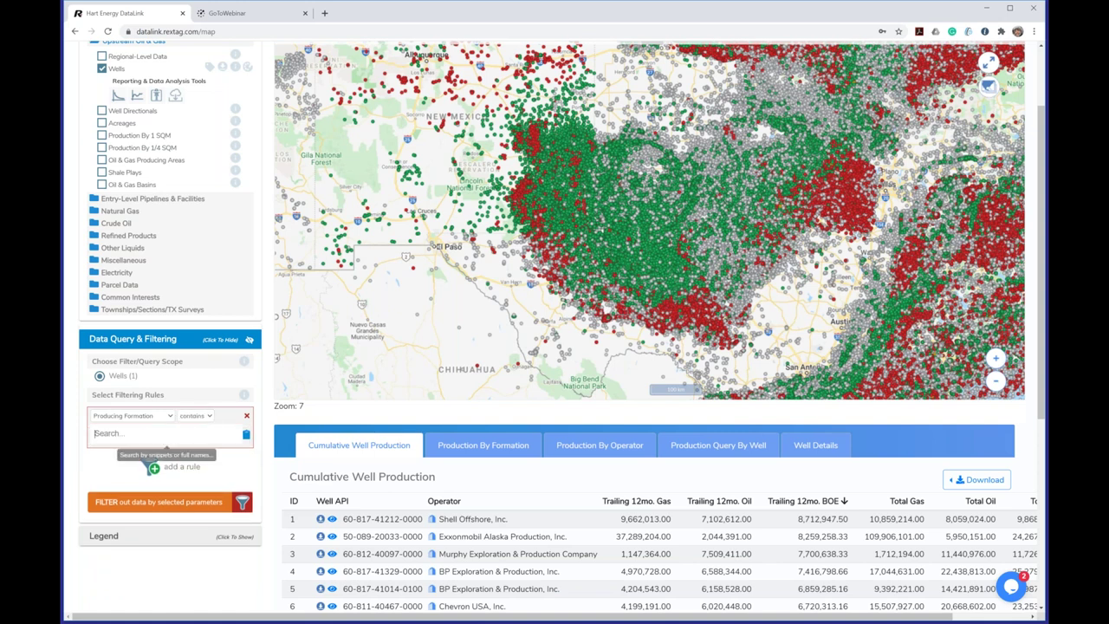
type("woldcamp")
key("BackSpace")
key("BackSpace")
key("BackSpace")
key("BackSpace")
key("BackSpace")
type("fcamp")
key("Return")
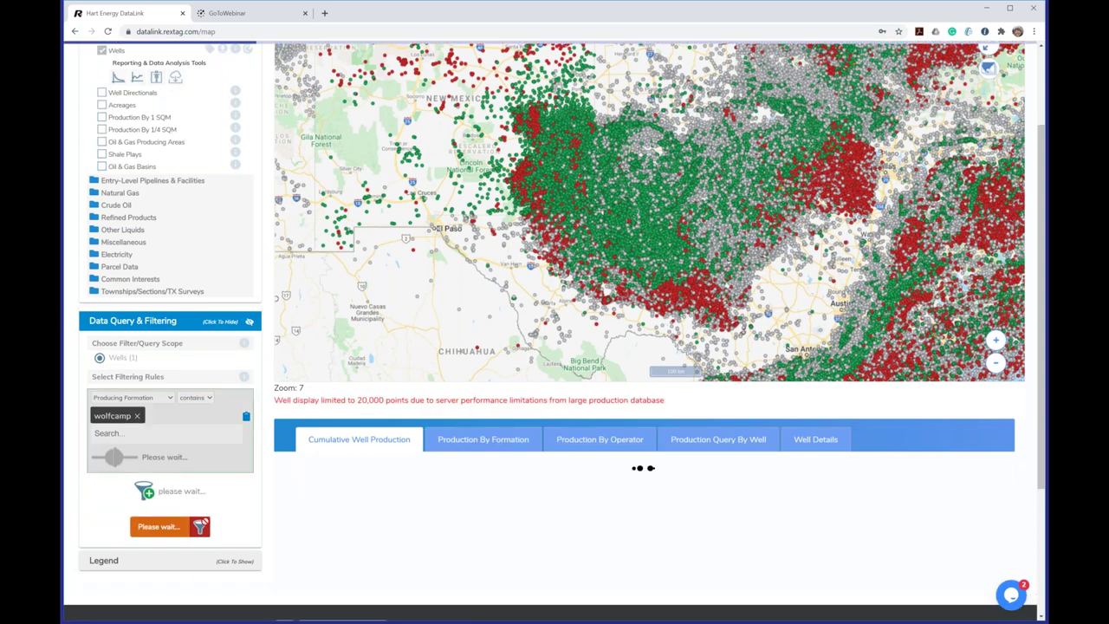
Examine the filtered wells' production by operator and cumulative production, including the table's download options.
scroll(463, 307, "down", 3)
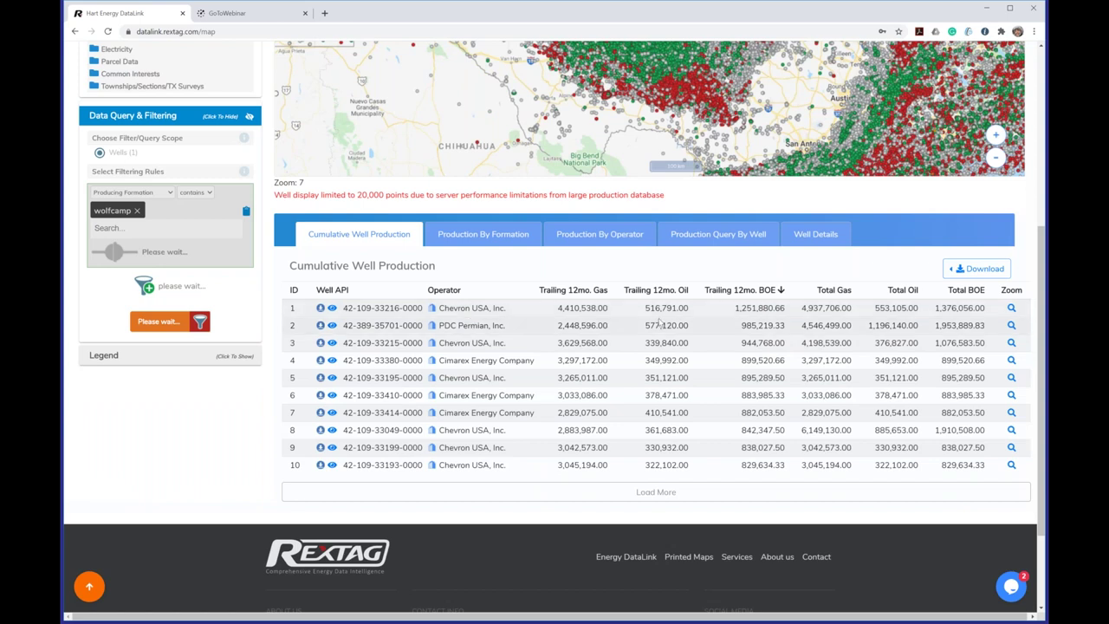
left_click(590, 235)
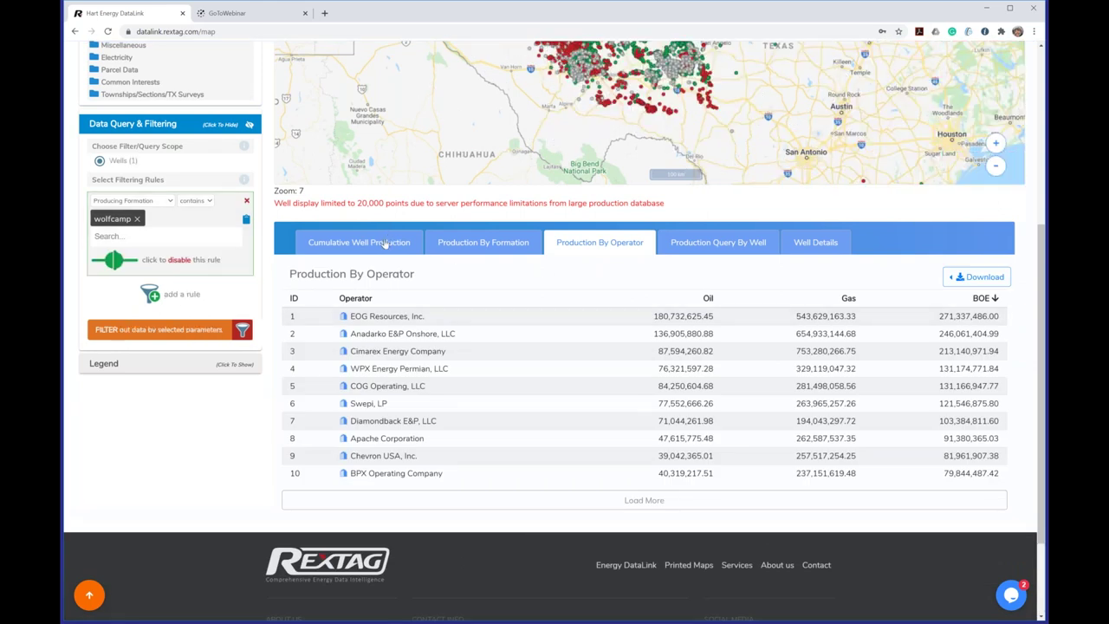
left_click(385, 242)
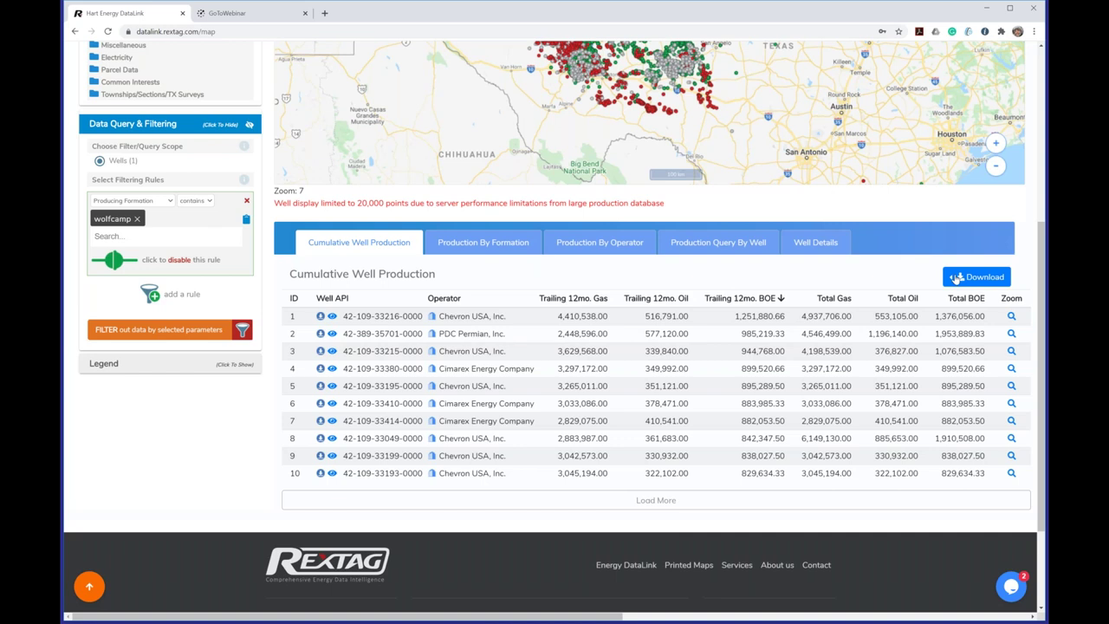
left_click(956, 278)
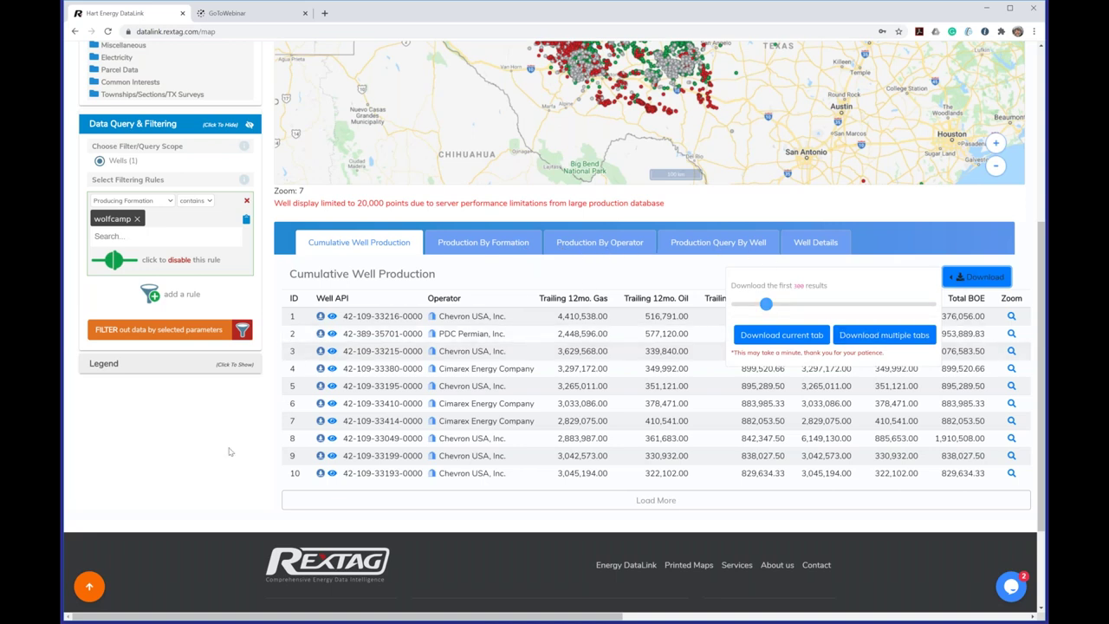
left_click(284, 425)
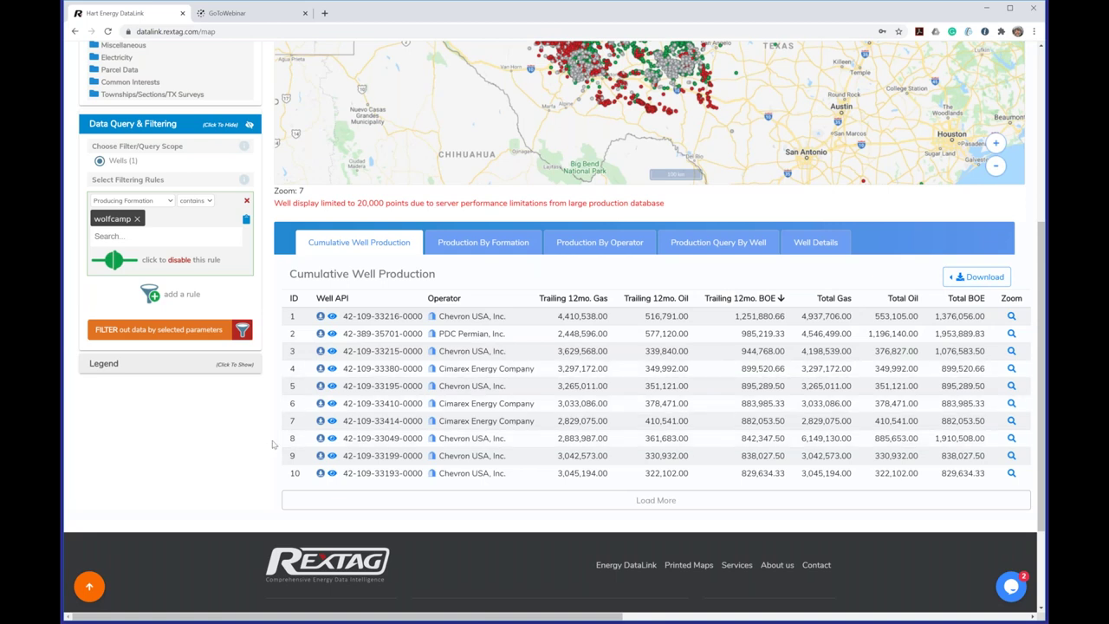
Generate the production decline curve for the wells filtered by the wolfcamp formation.
scroll(272, 443, "up", 1)
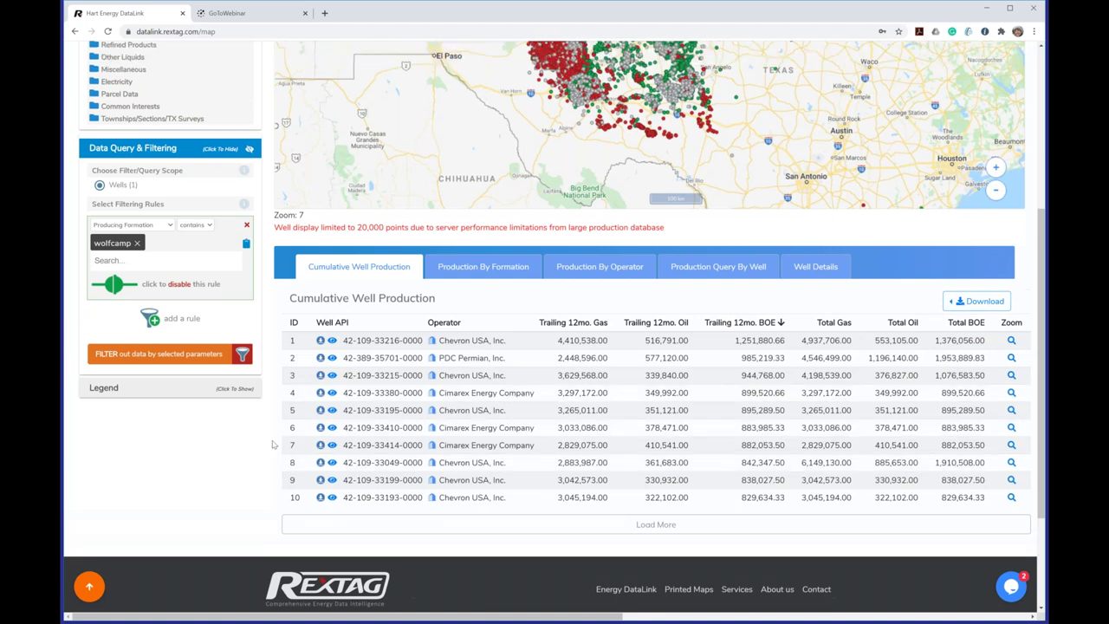
scroll(272, 443, "up", 5)
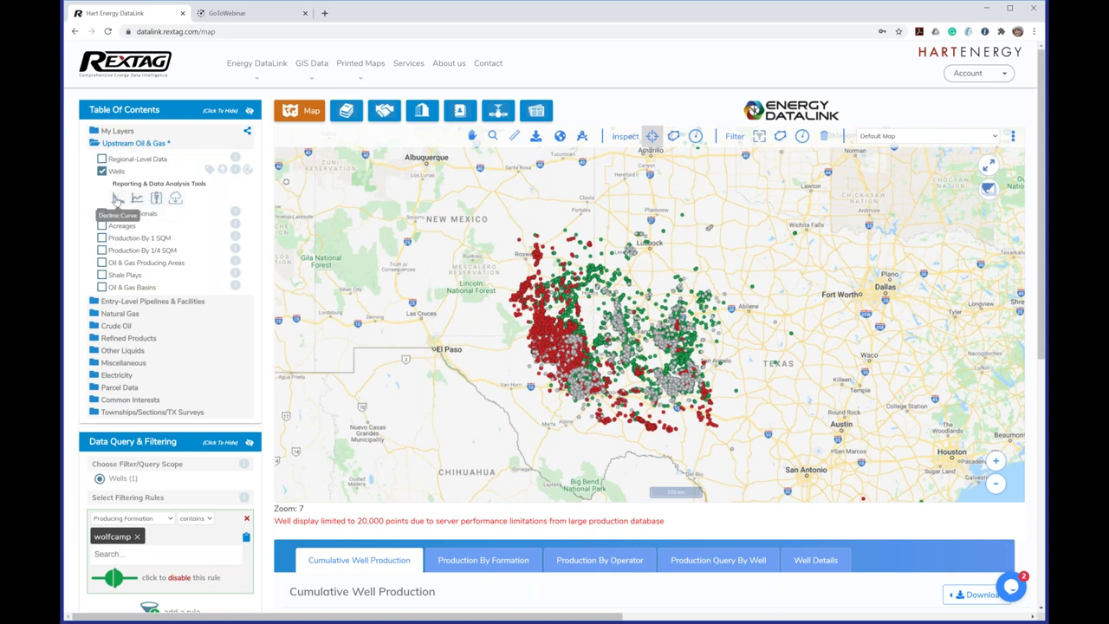
left_click(118, 200)
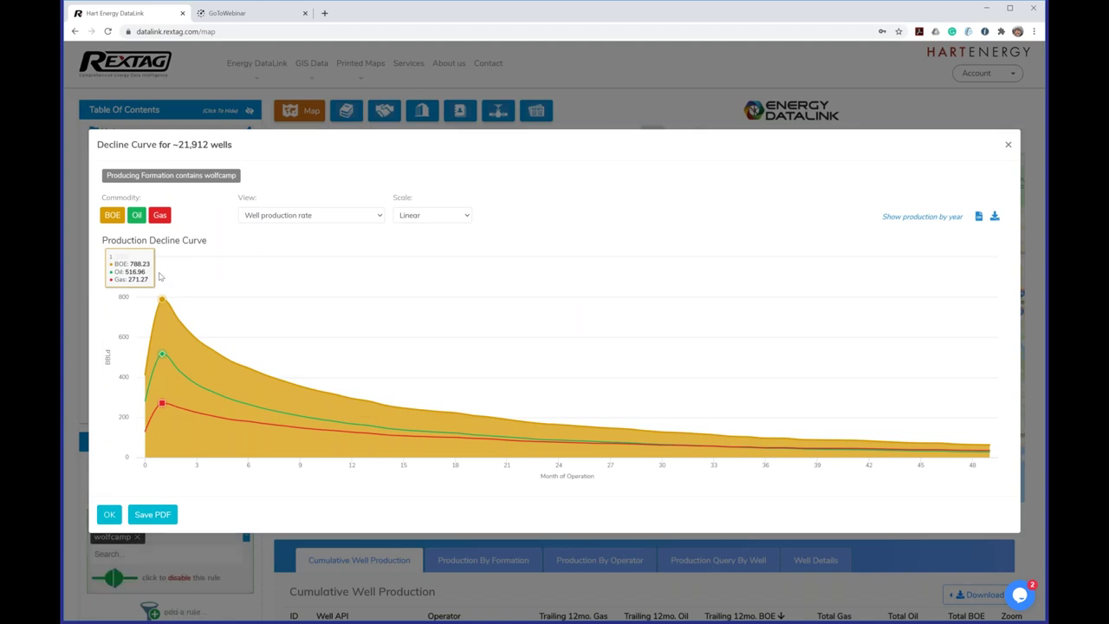
Isolate the oil decline curve by hiding BOE and Gas, and show both series again.
left_click(112, 216)
left_click(159, 215)
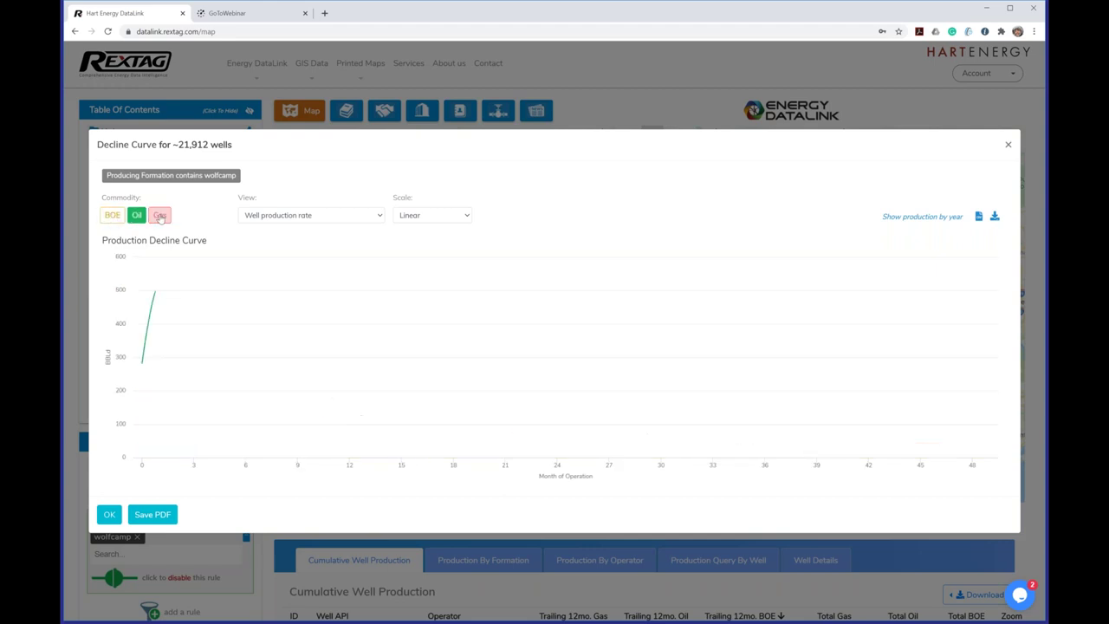
left_click(160, 214)
left_click(112, 215)
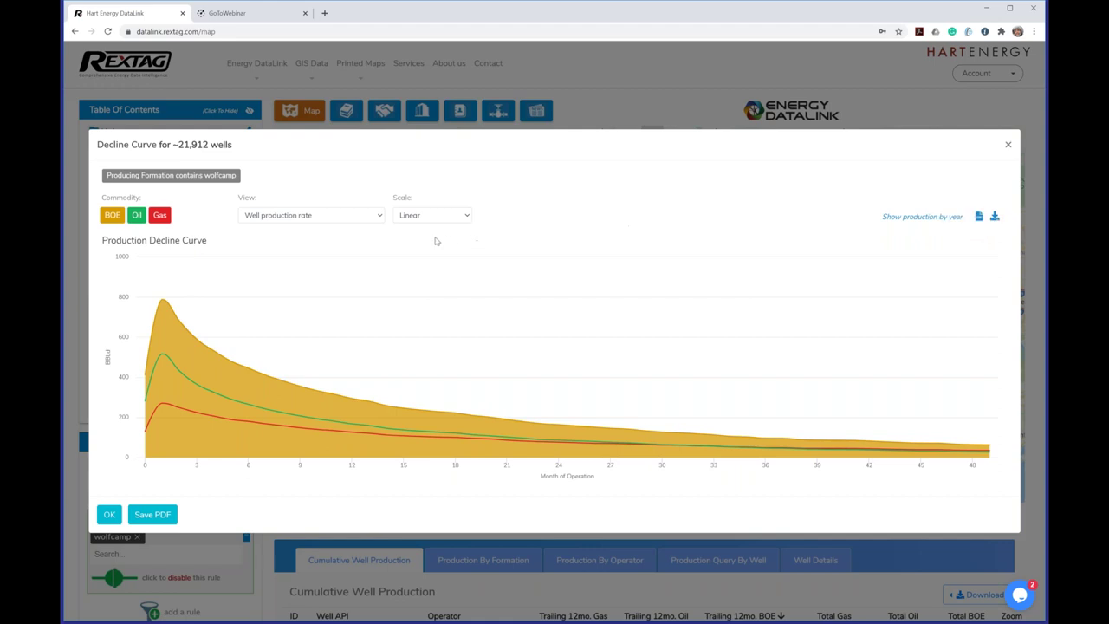
Inspect the decline curve's view and scale options, keeping Well production rate and Linear.
left_click(372, 218)
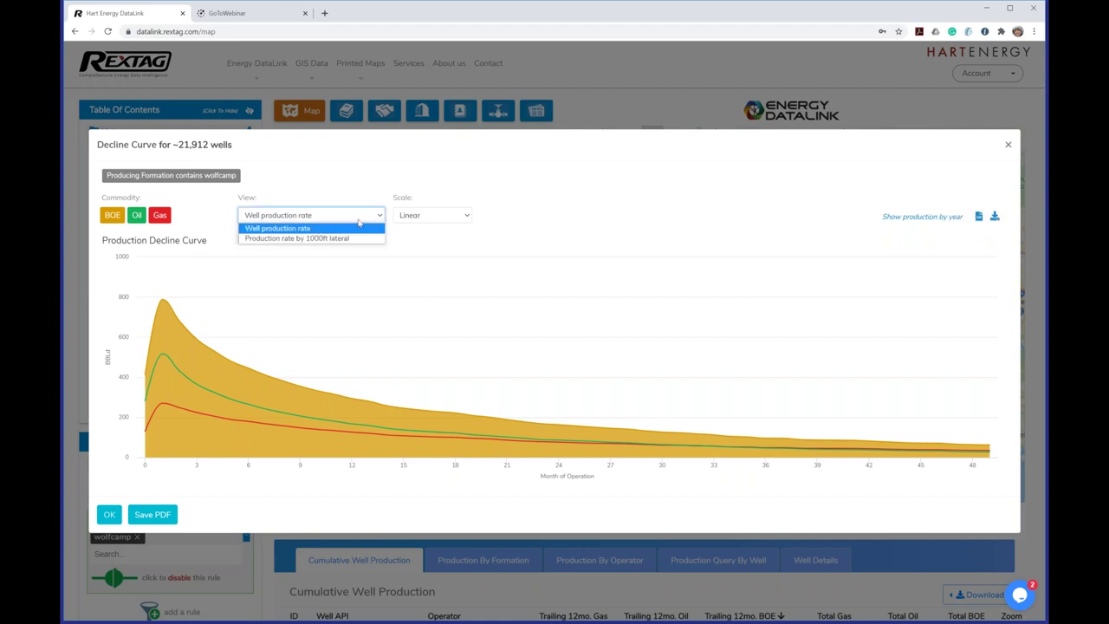
left_click(444, 216)
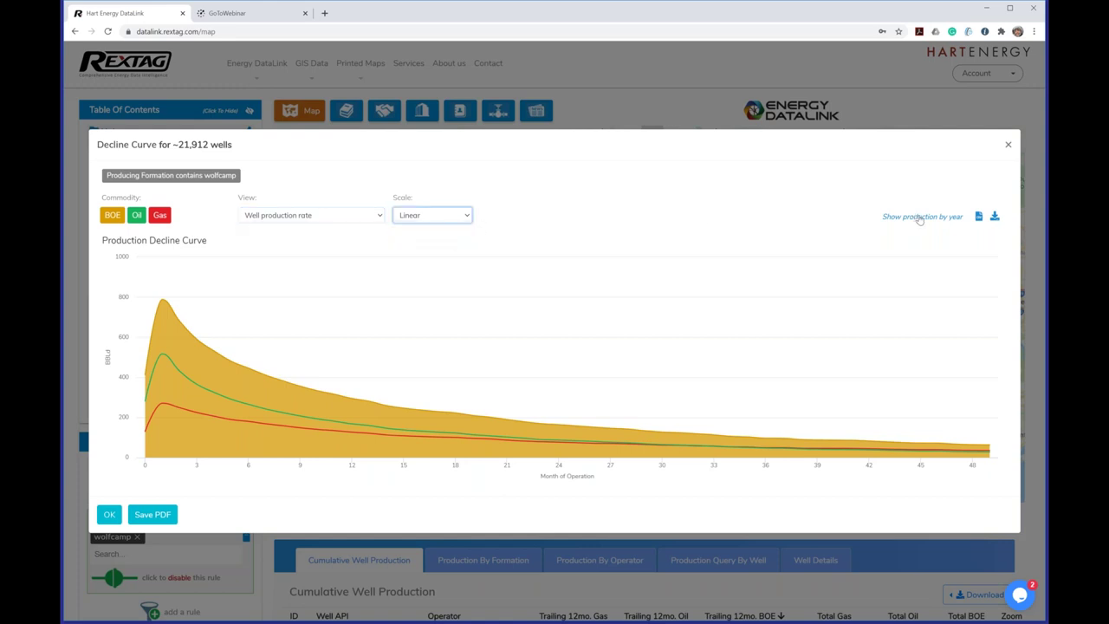
View the last 10 years' decline curves by production year, and return to the map of filtered wells.
left_click(917, 217)
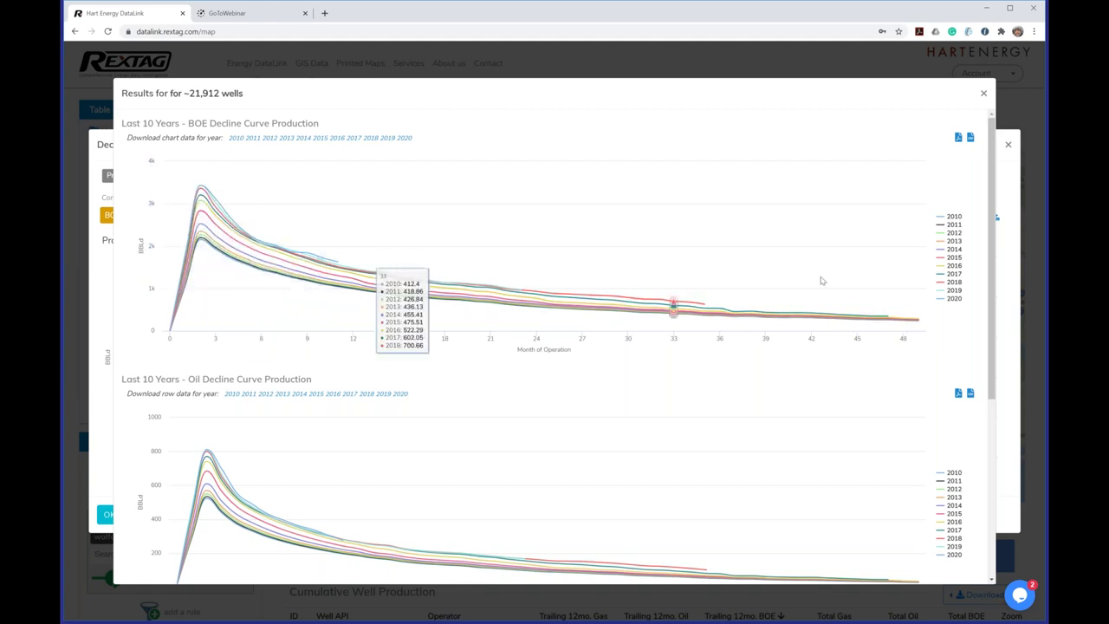
left_click(983, 93)
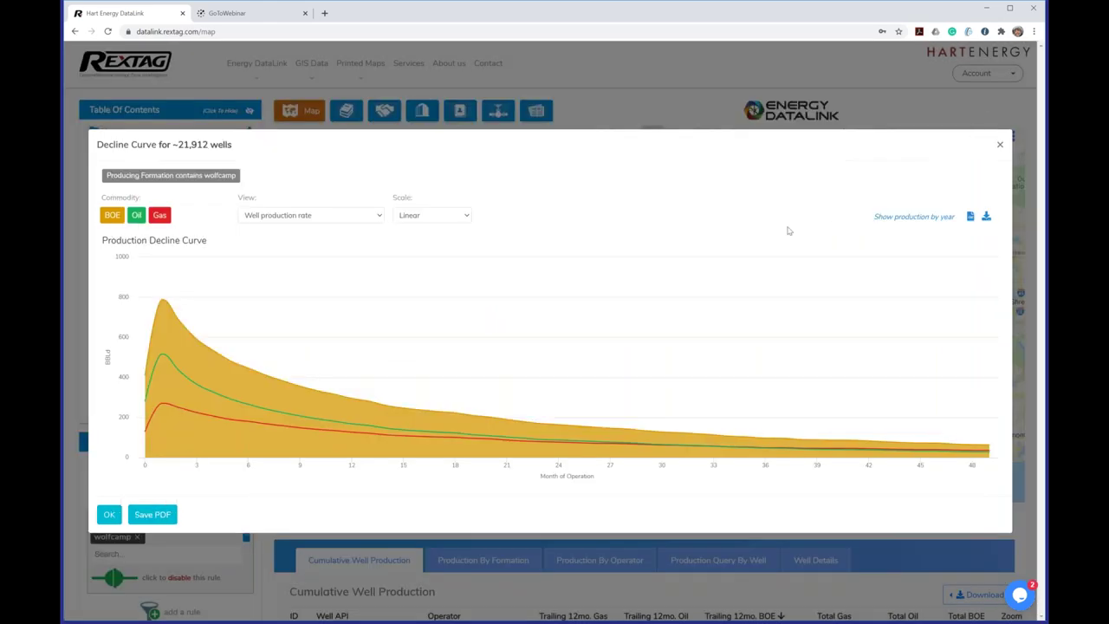
left_click(1000, 145)
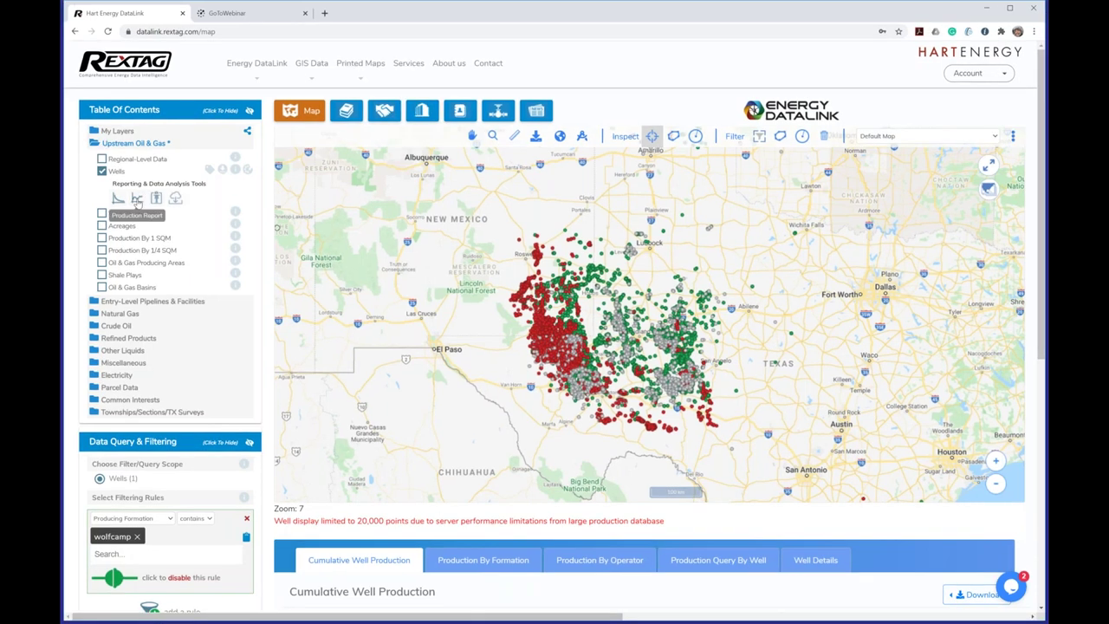
Generate the production report for the wolfcamp-filtered wells and examine its Monthly Production and Yearly Production charts.
left_click(123, 196)
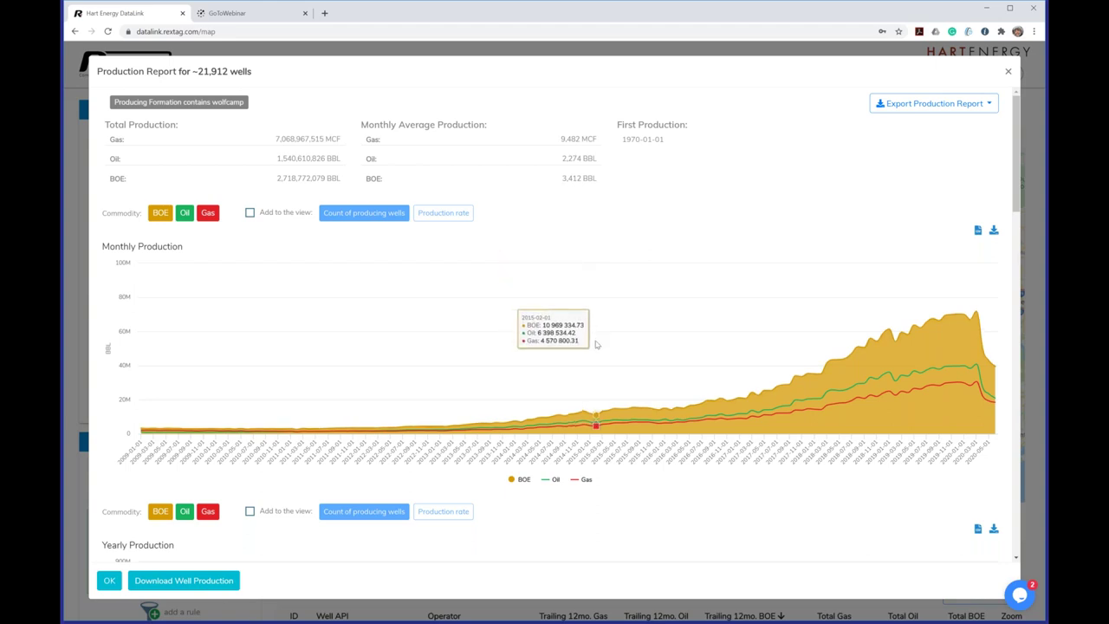
scroll(596, 344, "down", 2)
scroll(226, 113, "up", 2)
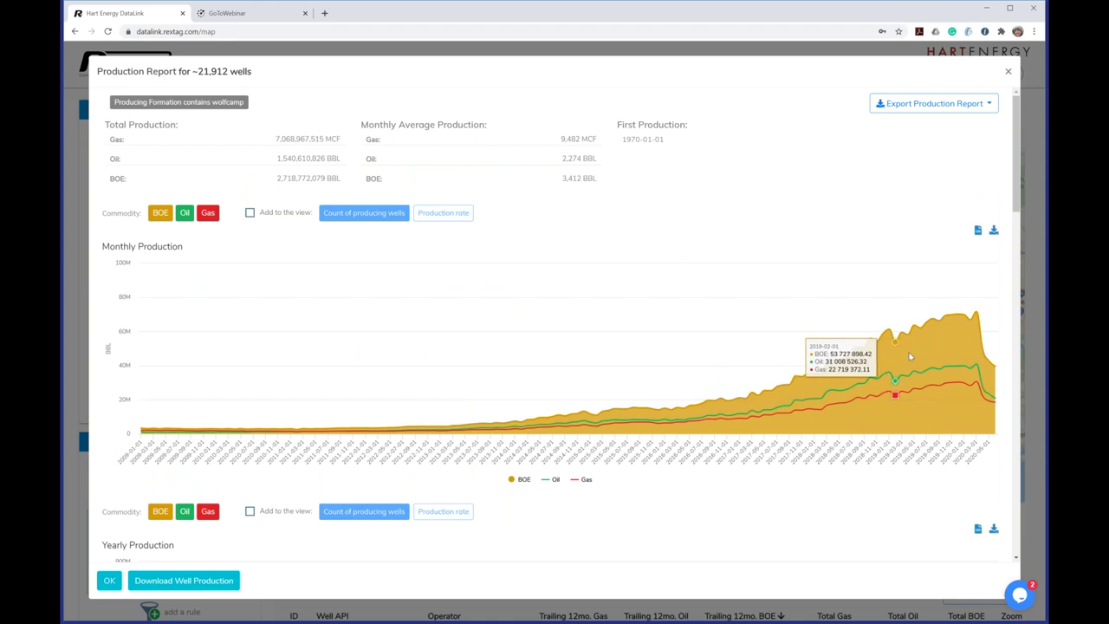
scroll(950, 340, "down", 3)
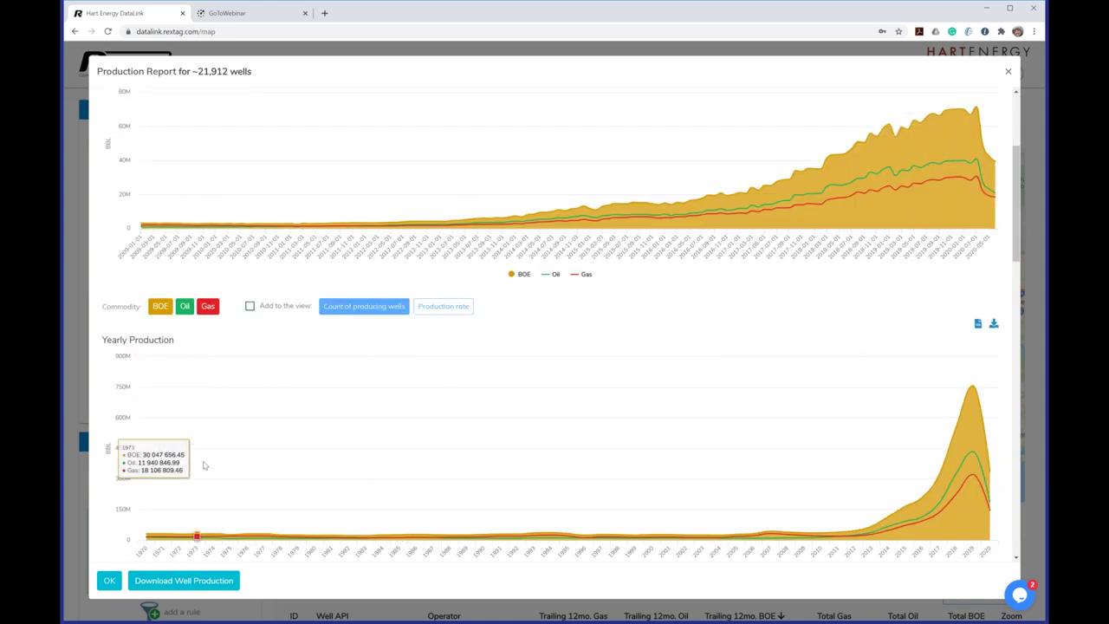
scroll(204, 465, "down", 1)
scroll(204, 465, "down", 3)
scroll(205, 465, "up", 2)
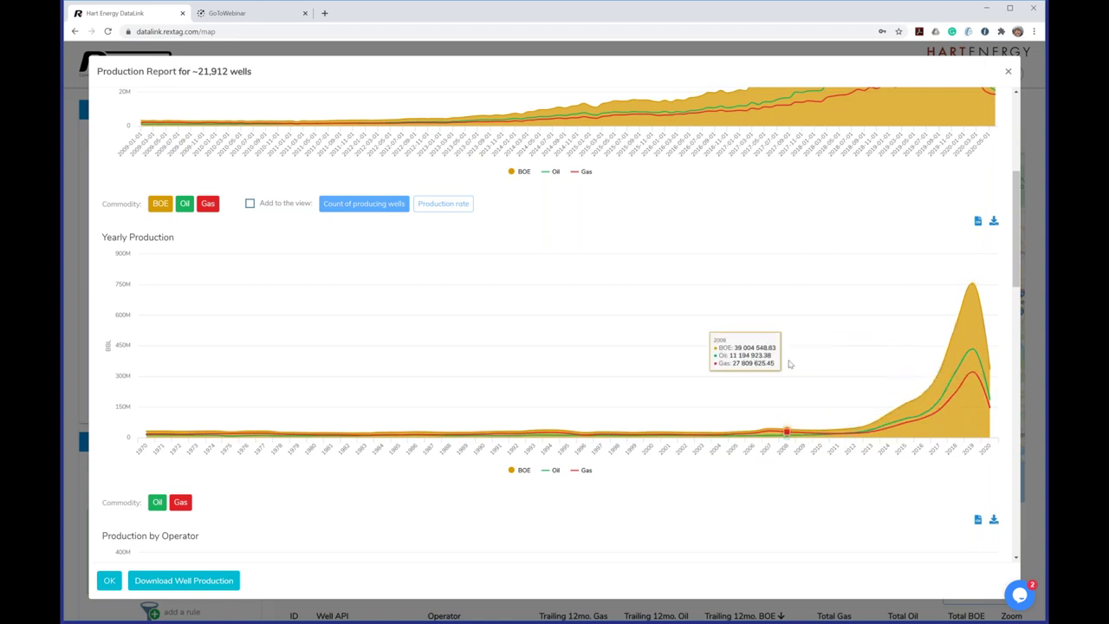
scroll(787, 398, "up", 3)
scroll(788, 364, "up", 1)
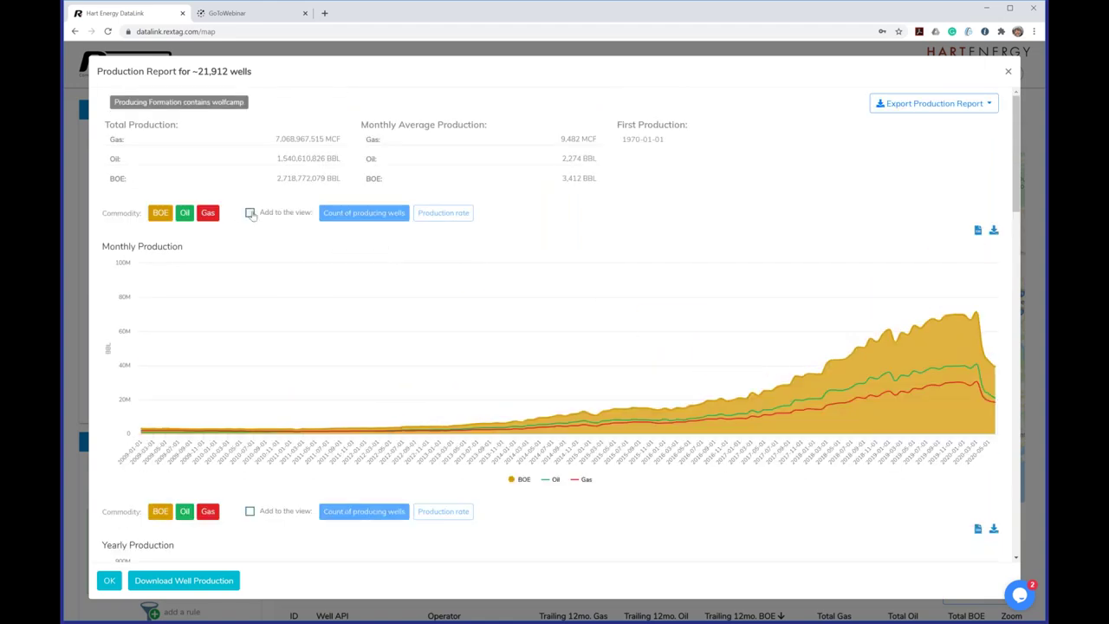
Overlay the production rate on the Monthly Production chart and hide BOE and Gas, leaving only Oil.
left_click(293, 216)
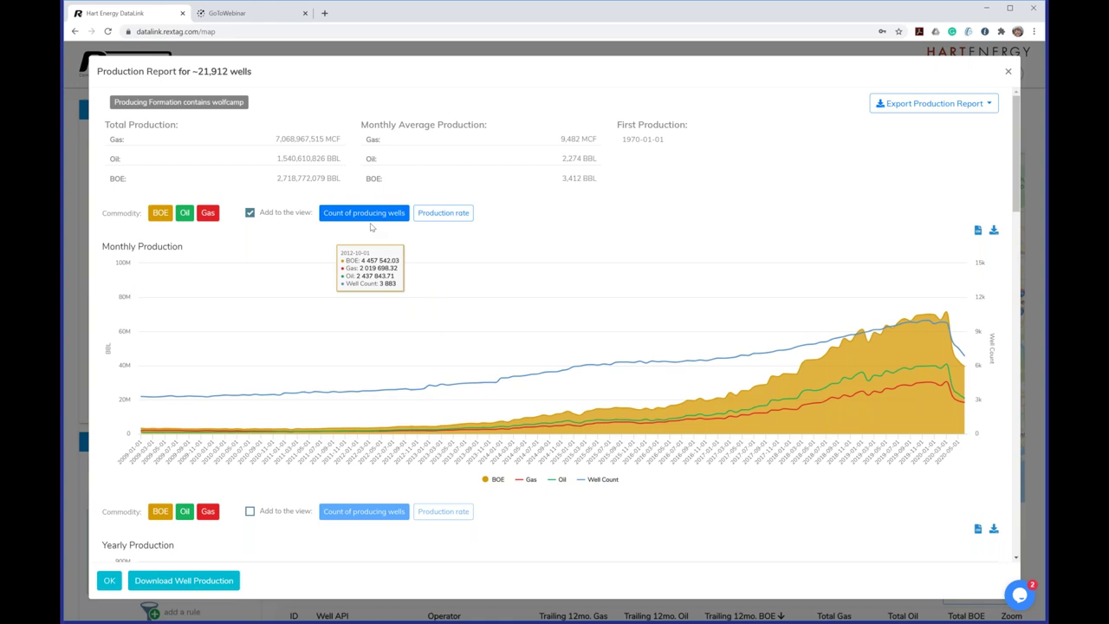
left_click(429, 216)
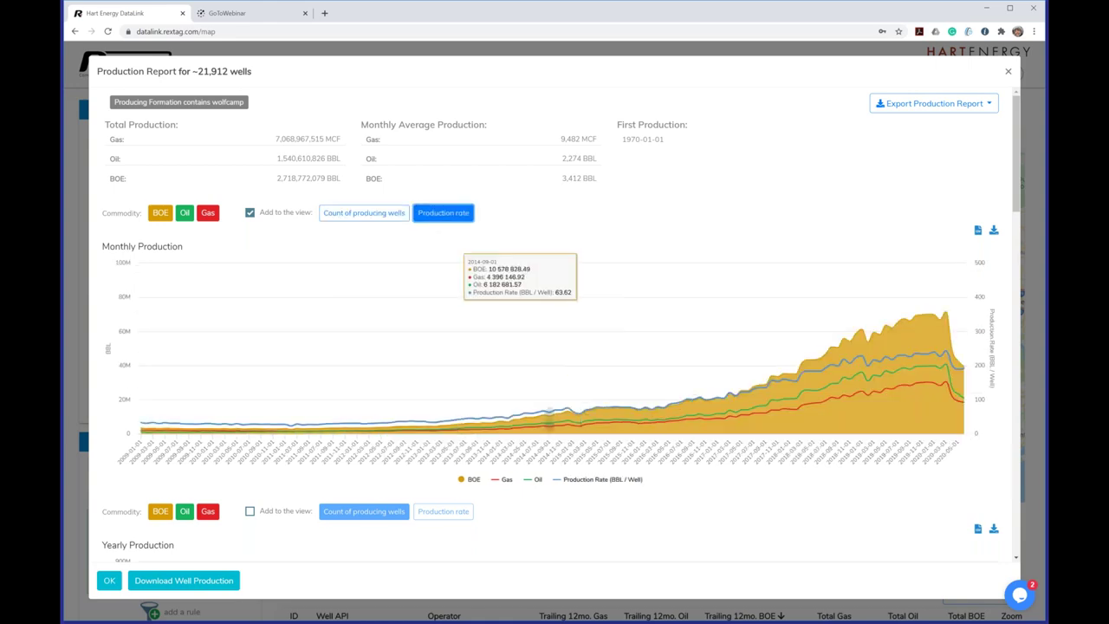
left_click(161, 218)
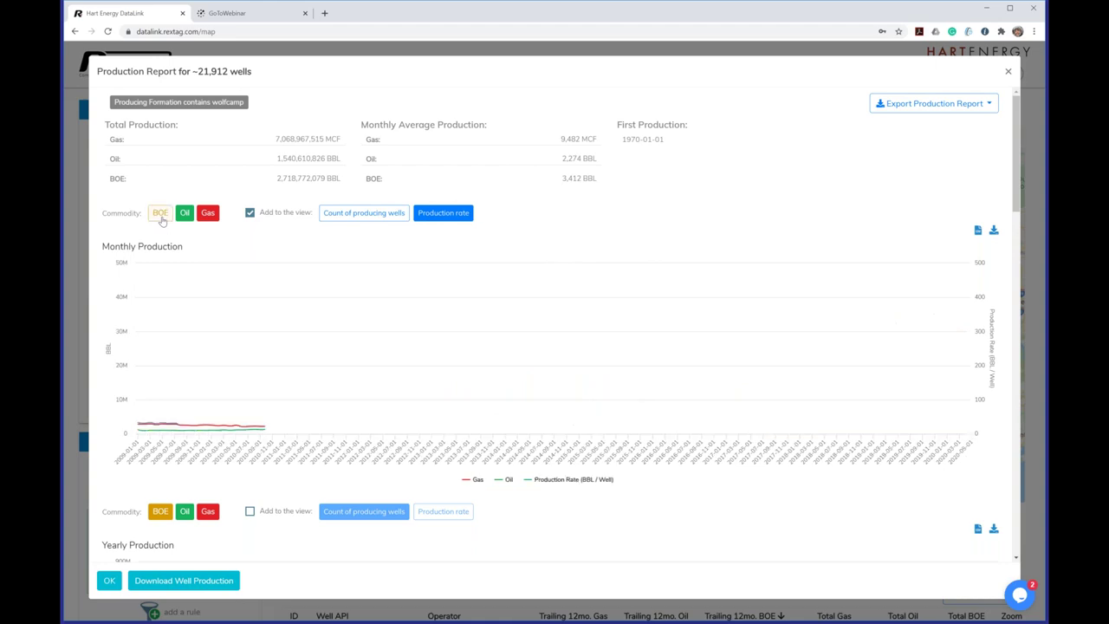
left_click(208, 213)
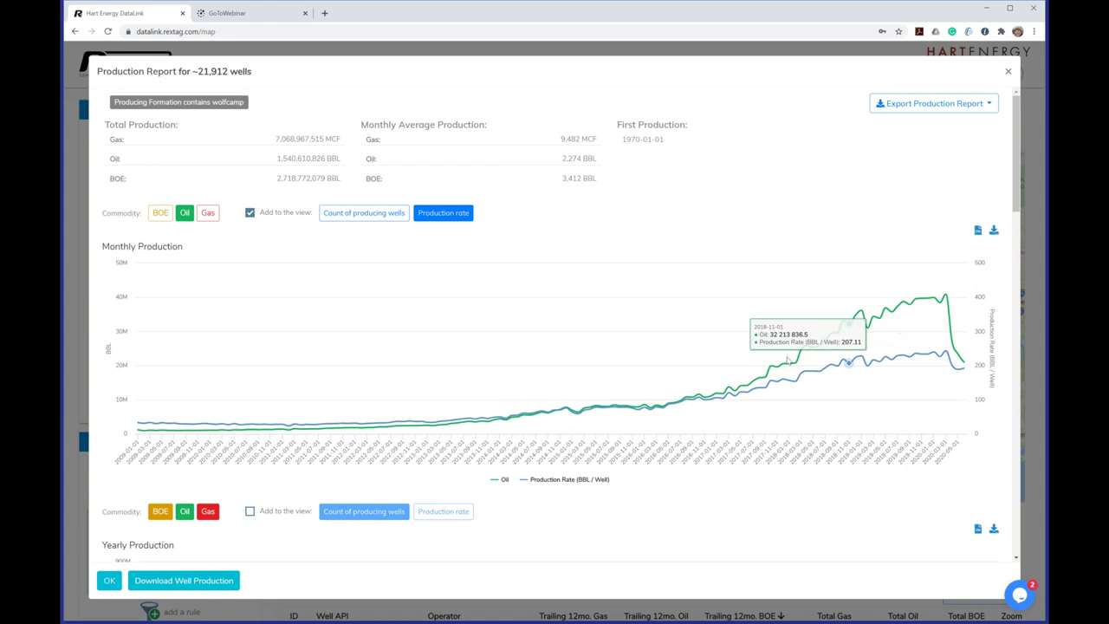
Show the Production by Operator chart for gas only, and switch it to oil only.
scroll(755, 357, "down", 2)
scroll(758, 365, "down", 5)
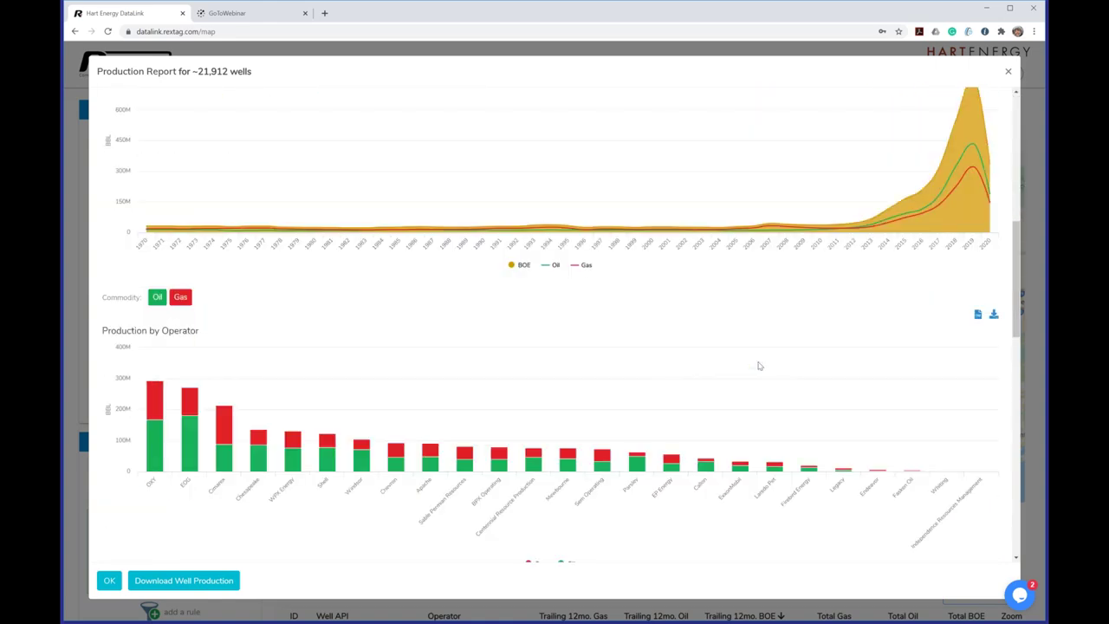
scroll(758, 365, "down", 3)
scroll(758, 366, "up", 2)
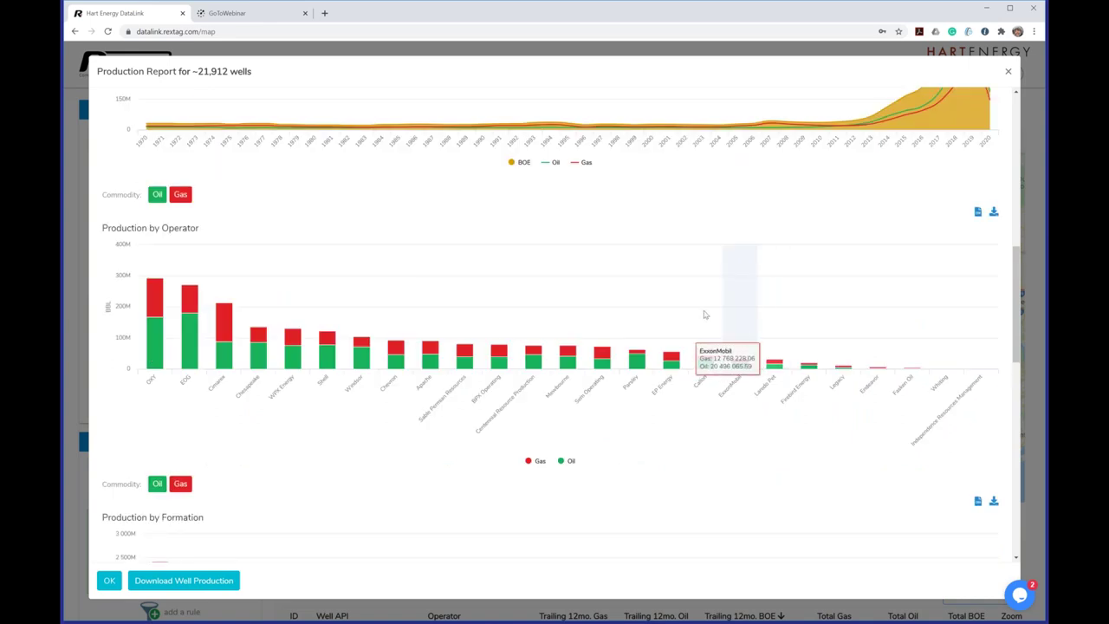
left_click(159, 195)
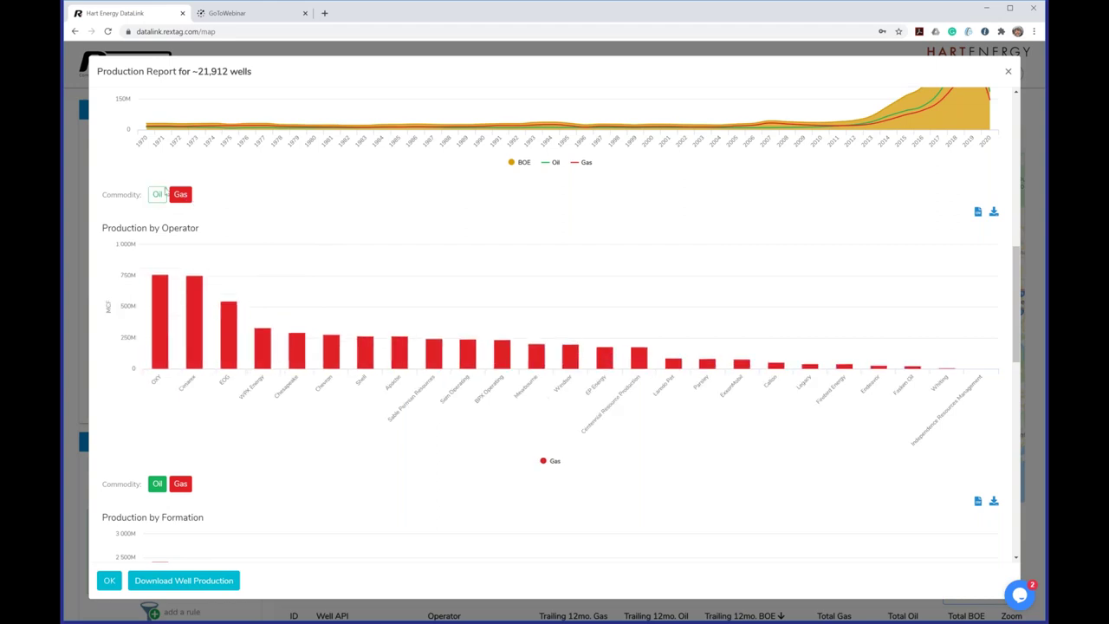
left_click(158, 194)
left_click(181, 194)
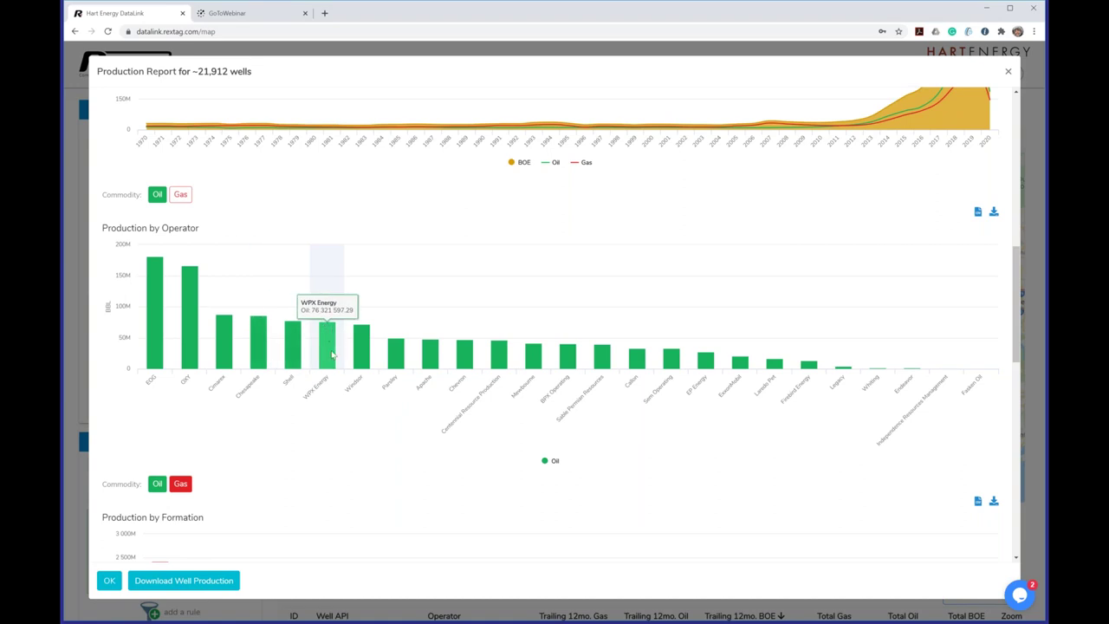
Examine the report's production breakdowns by formation, by state and by county.
scroll(619, 345, "down", 5)
mouse_move(171, 317)
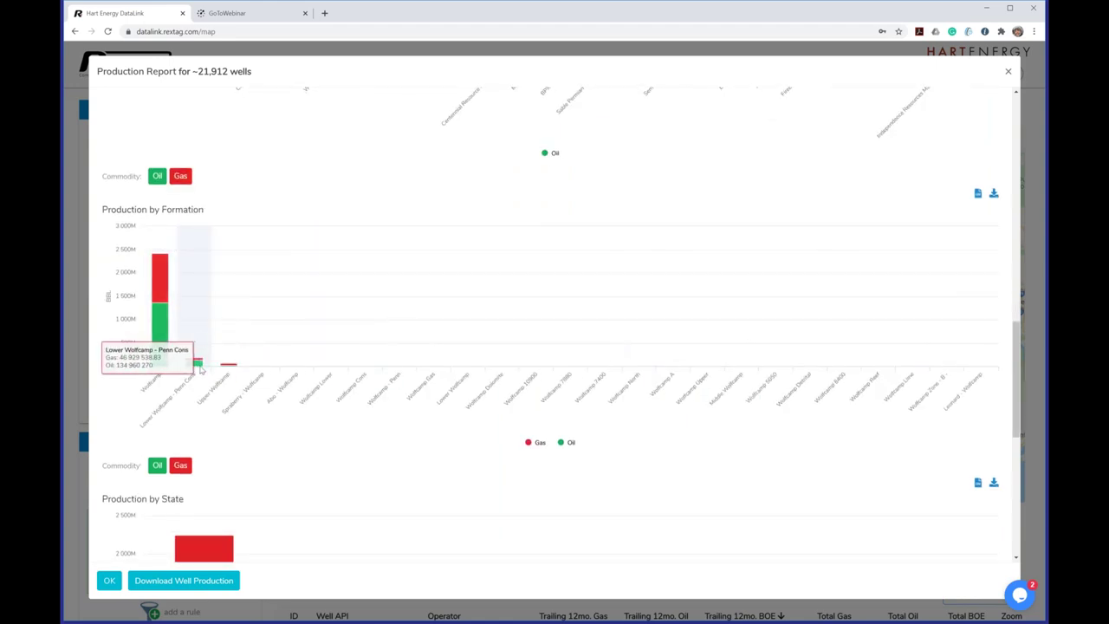
scroll(273, 389, "down", 1)
scroll(273, 390, "down", 5)
mouse_move(200, 302)
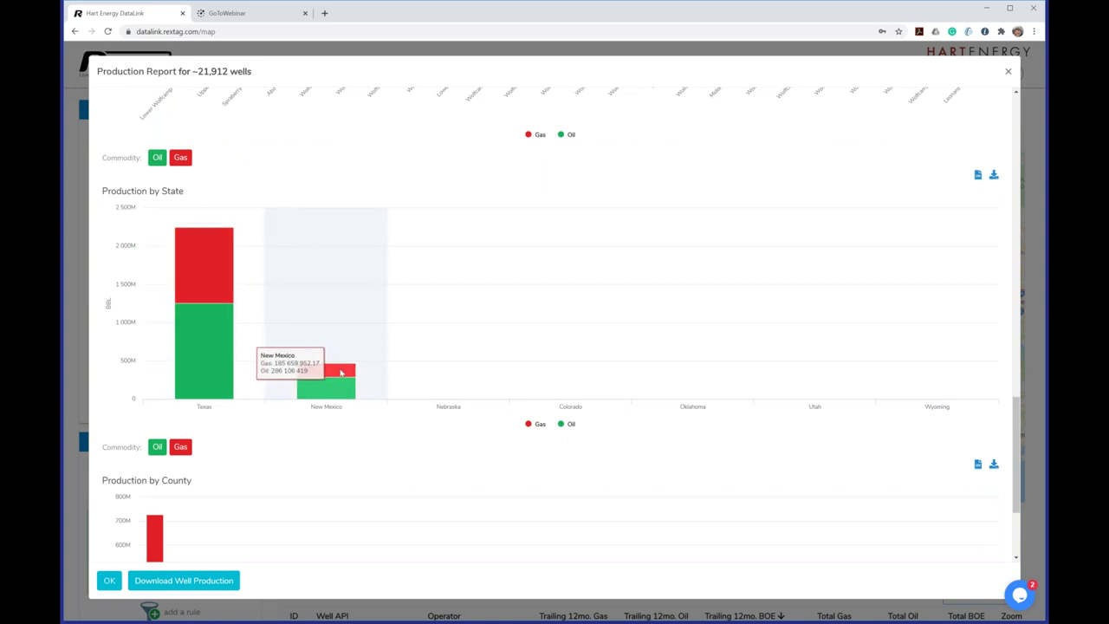
scroll(320, 371, "down", 3)
mouse_move(174, 365)
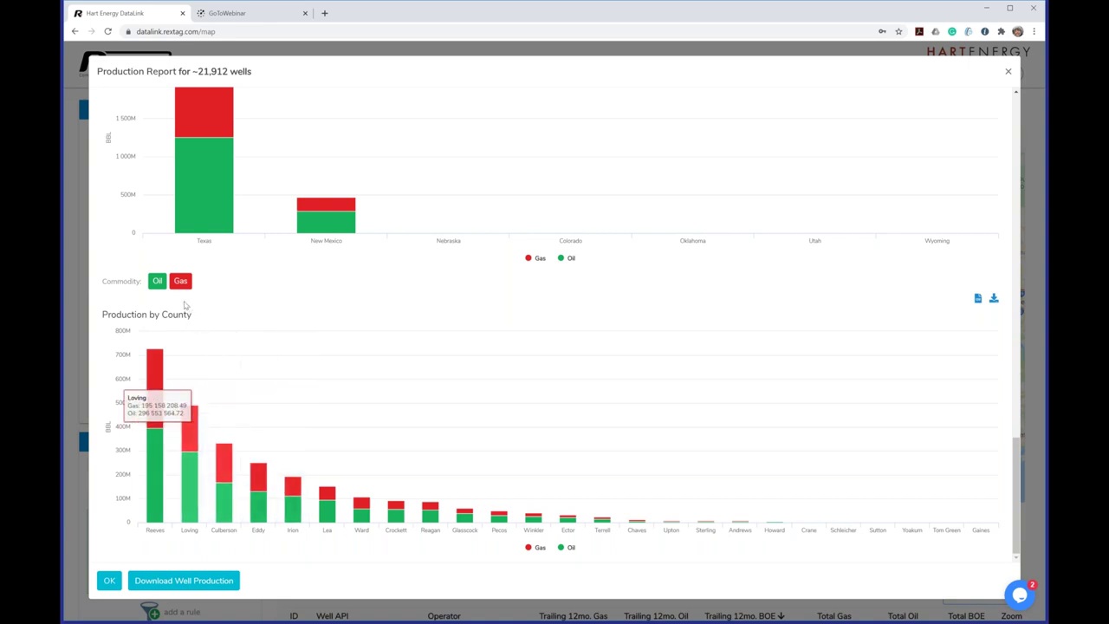
Review the export file formats offered for the production report, and close the report.
scroll(610, 397, "up", 15)
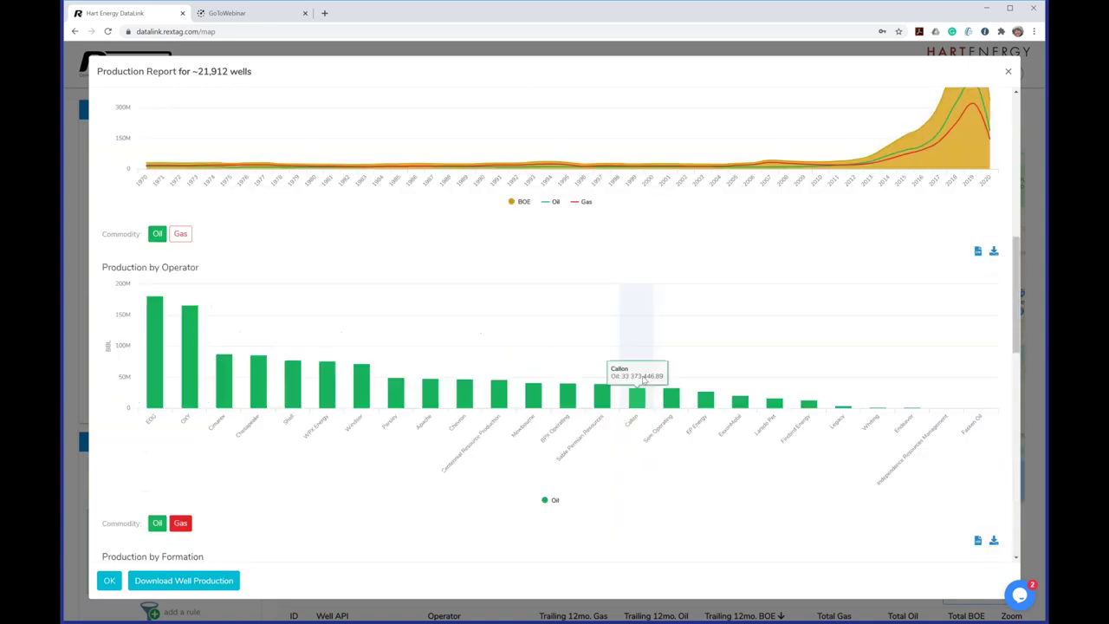
left_click(992, 104)
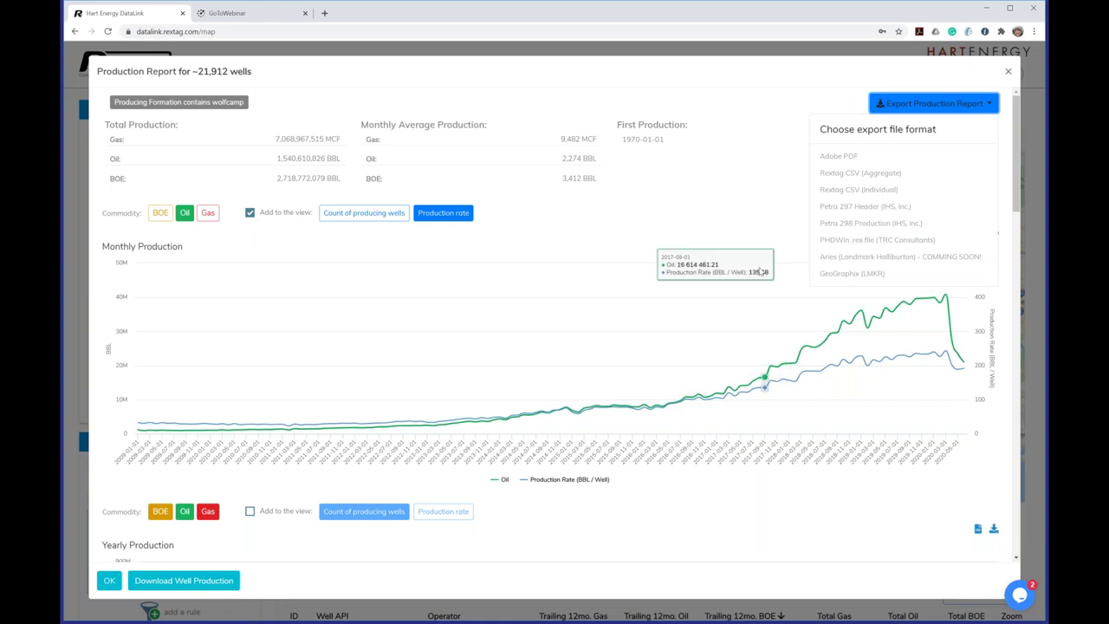
left_click(1008, 73)
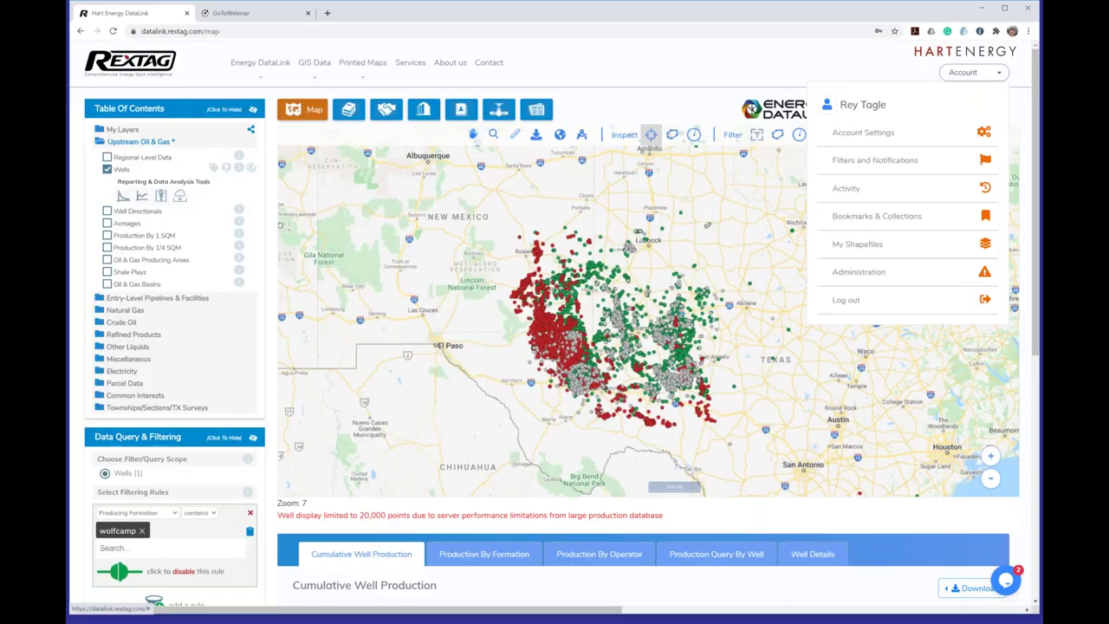
Generate the completion report for the filtered wells and examine its well summaries and Wells Completion by Year chart.
left_click(160, 196)
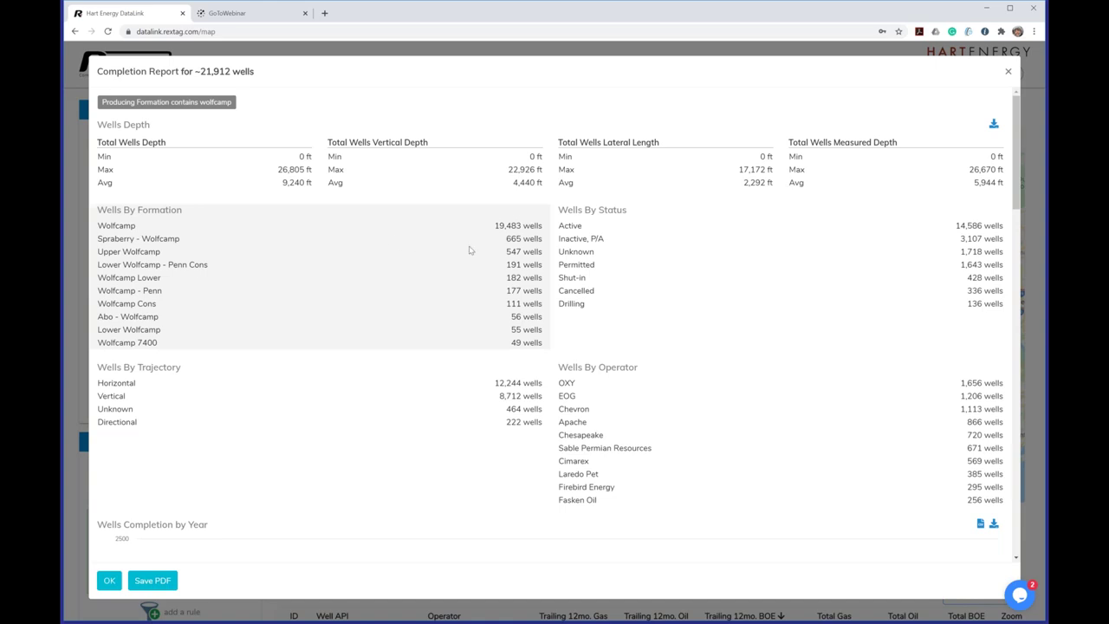
scroll(656, 242, "down", 1)
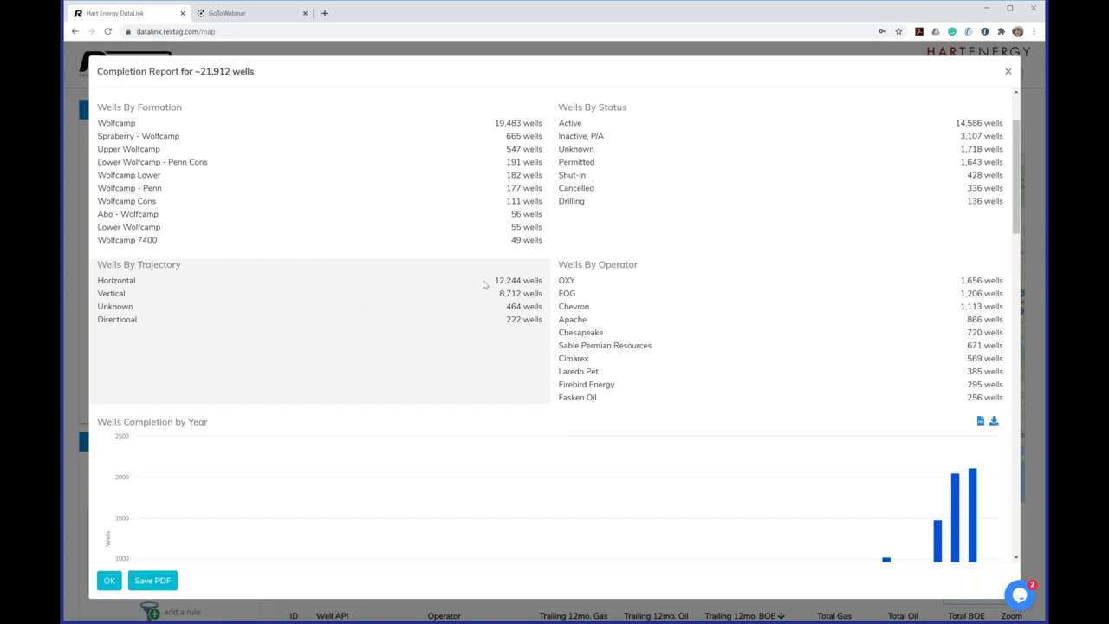
scroll(507, 293, "down", 1)
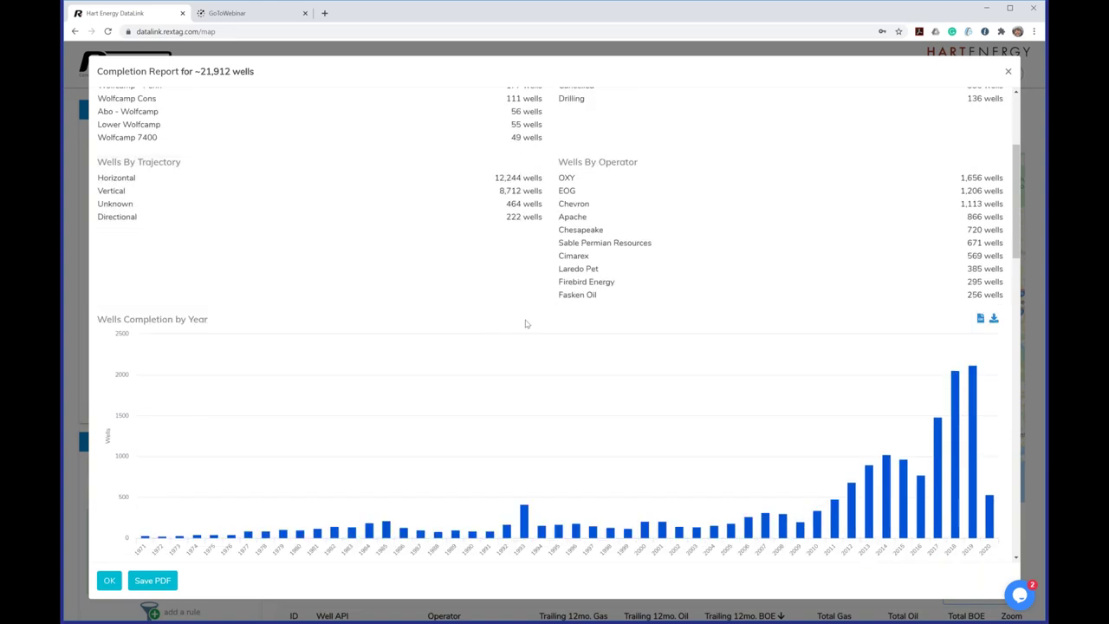
scroll(525, 323, "down", 1)
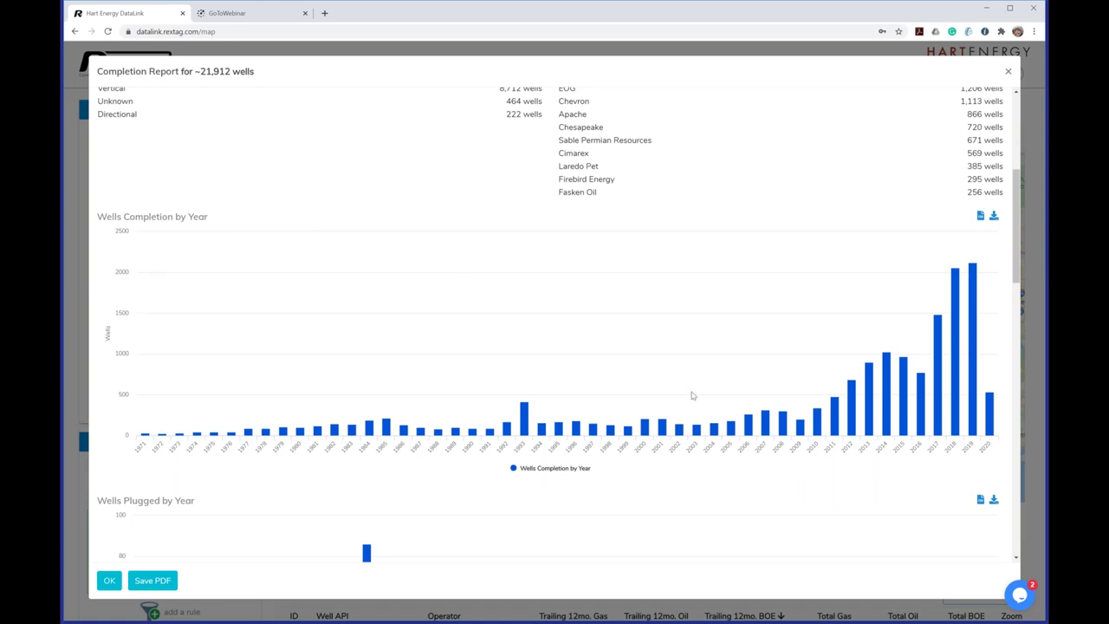
mouse_move(975, 305)
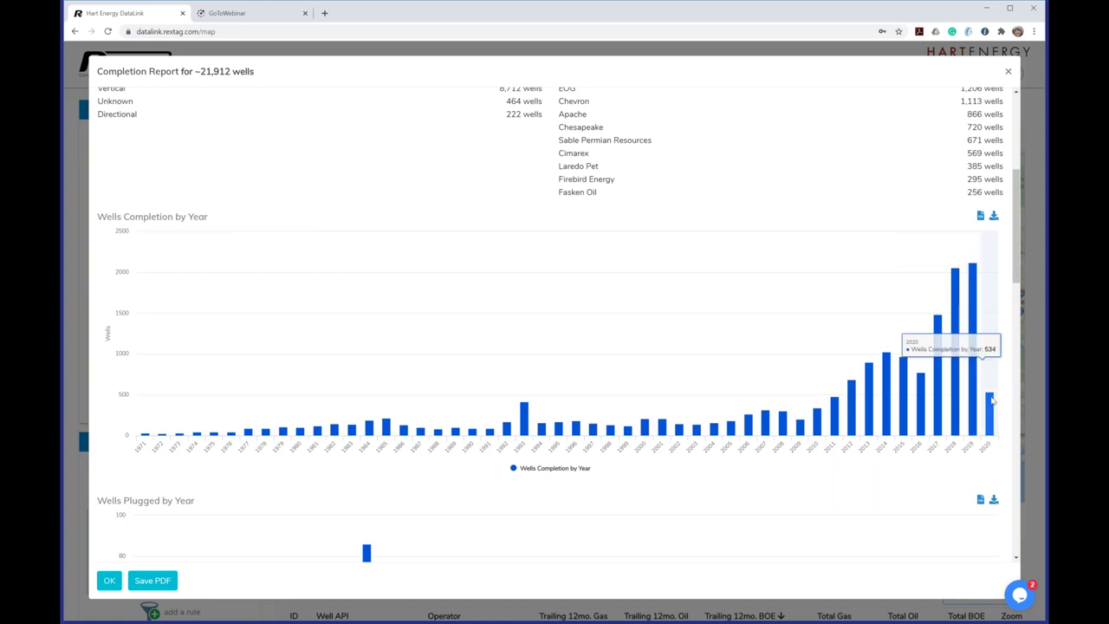
mouse_move(993, 401)
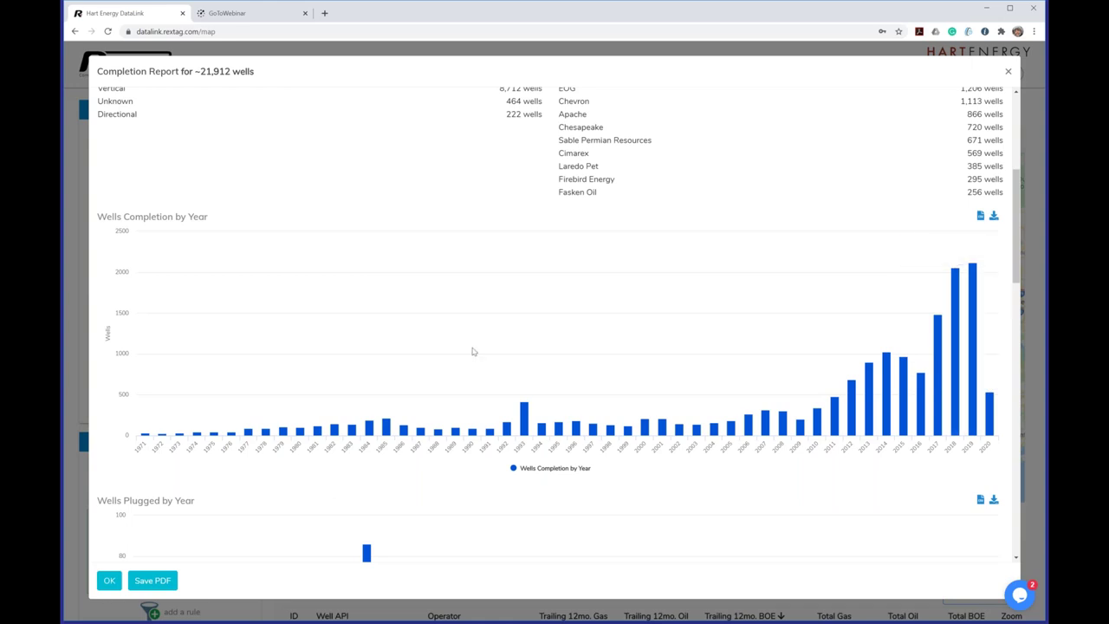
Examine the Wells Plugged by Year chart and the completions by state-reported operators.
scroll(473, 351, "down", 2)
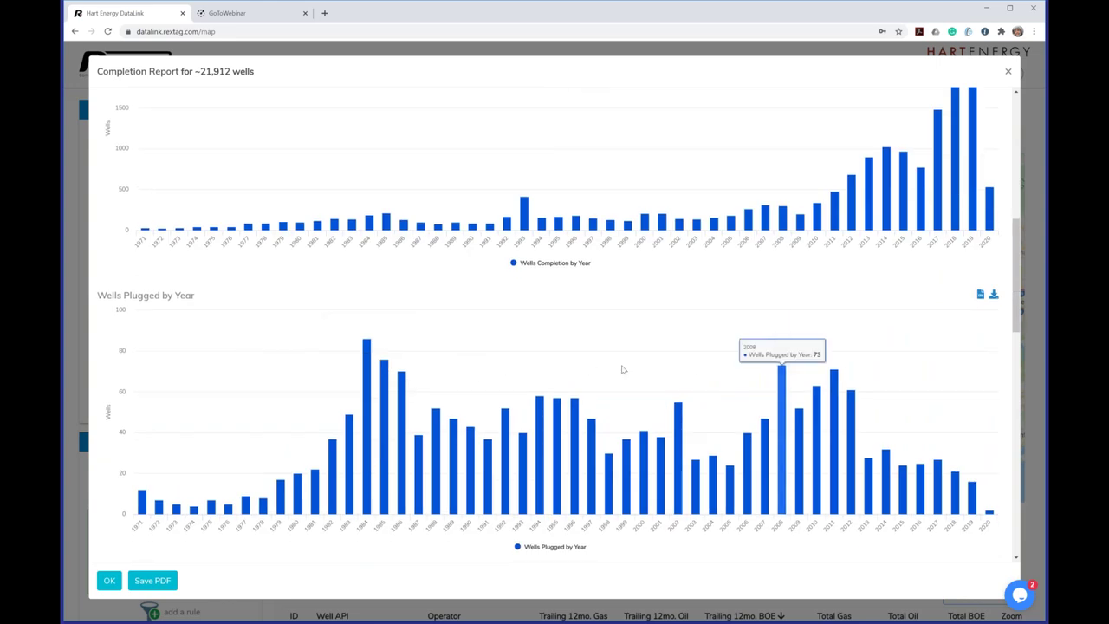
scroll(514, 369, "down", 1)
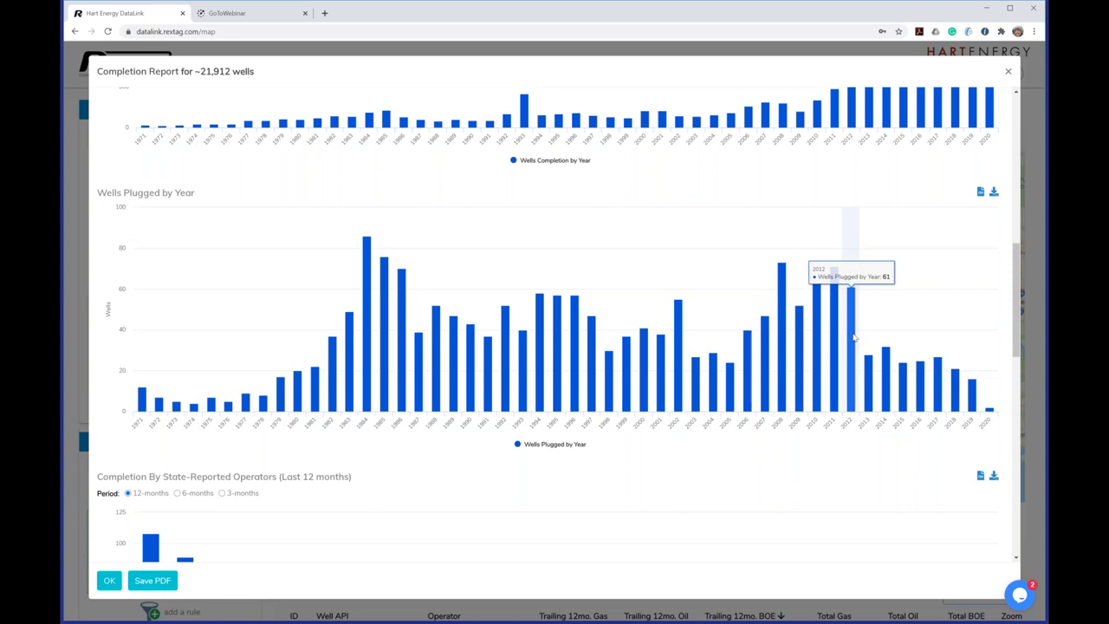
scroll(742, 336, "down", 1)
scroll(741, 336, "down", 3)
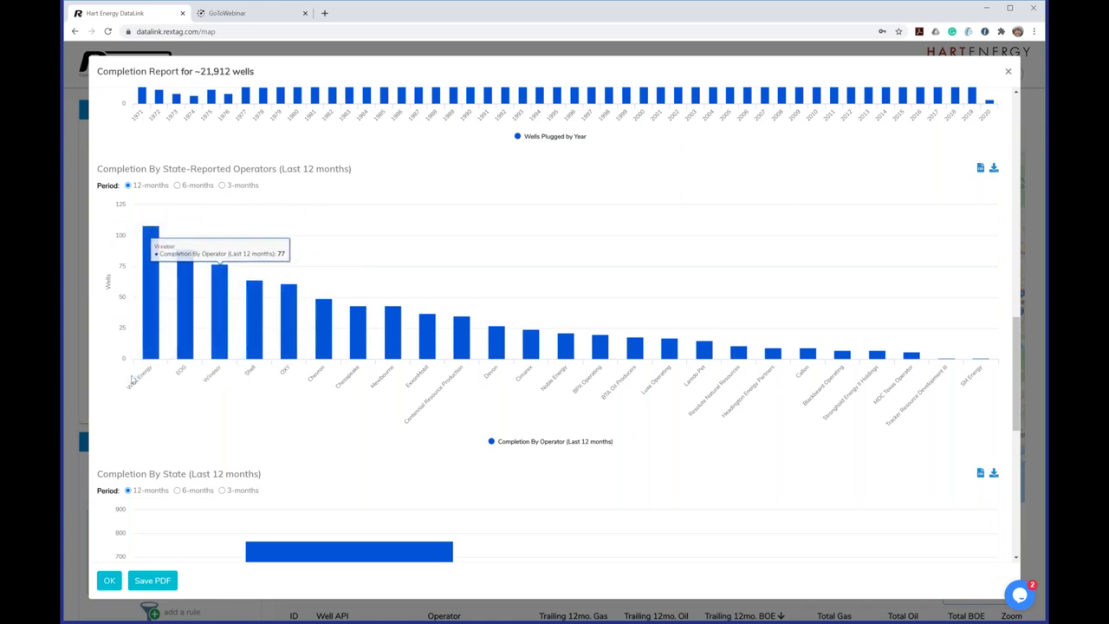
Compare completions by state-reported operators over the 6-months and 12-months periods, ending on 12-months.
left_click(177, 186)
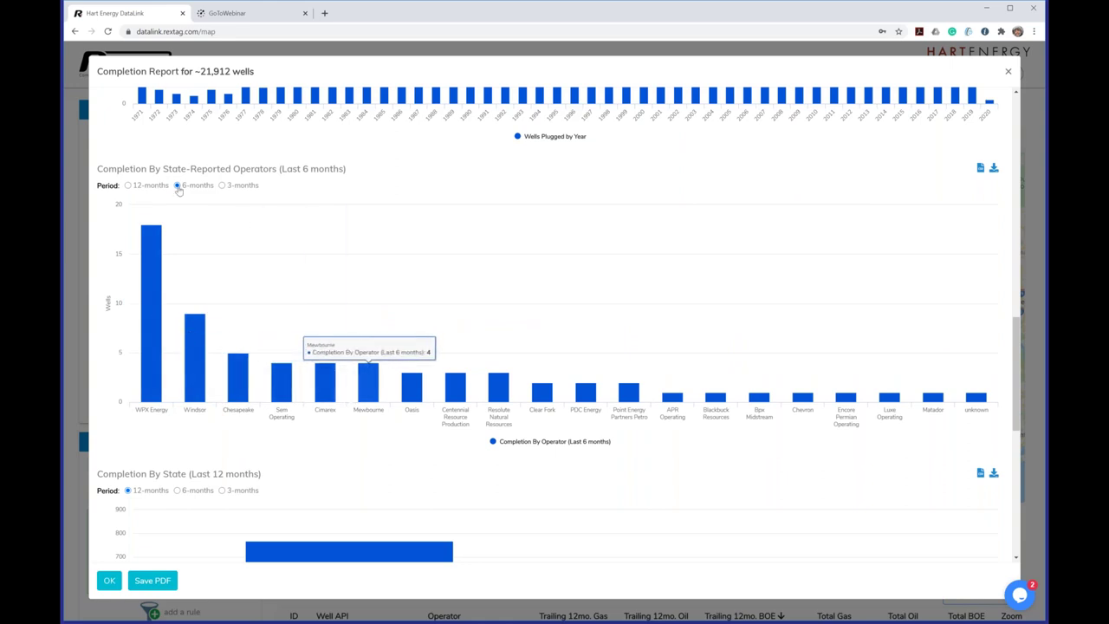
left_click(147, 188)
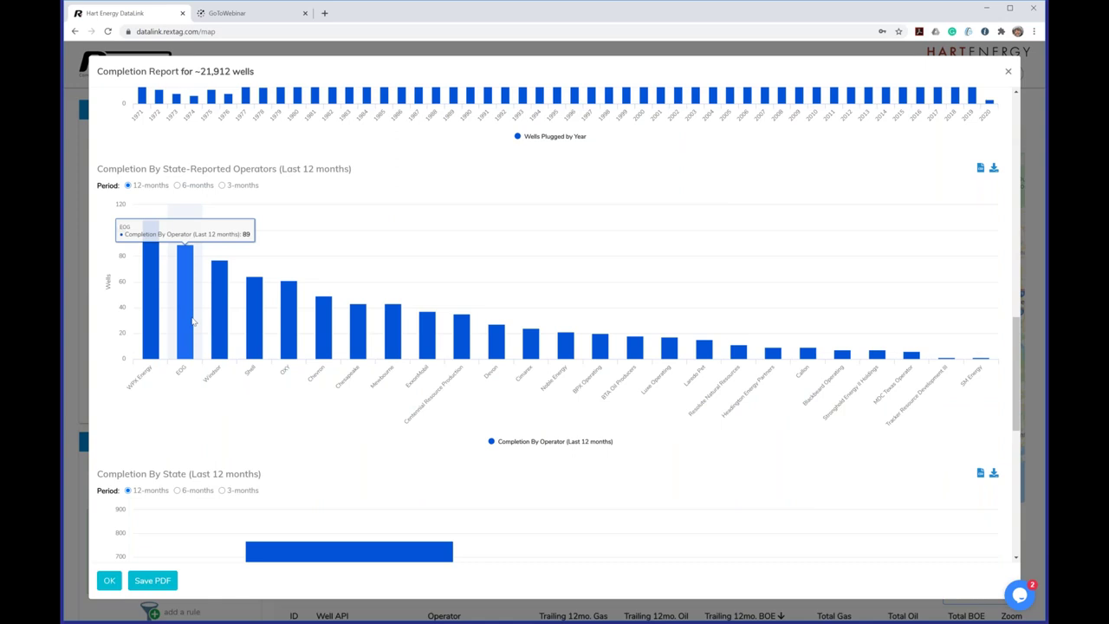
left_click(192, 187)
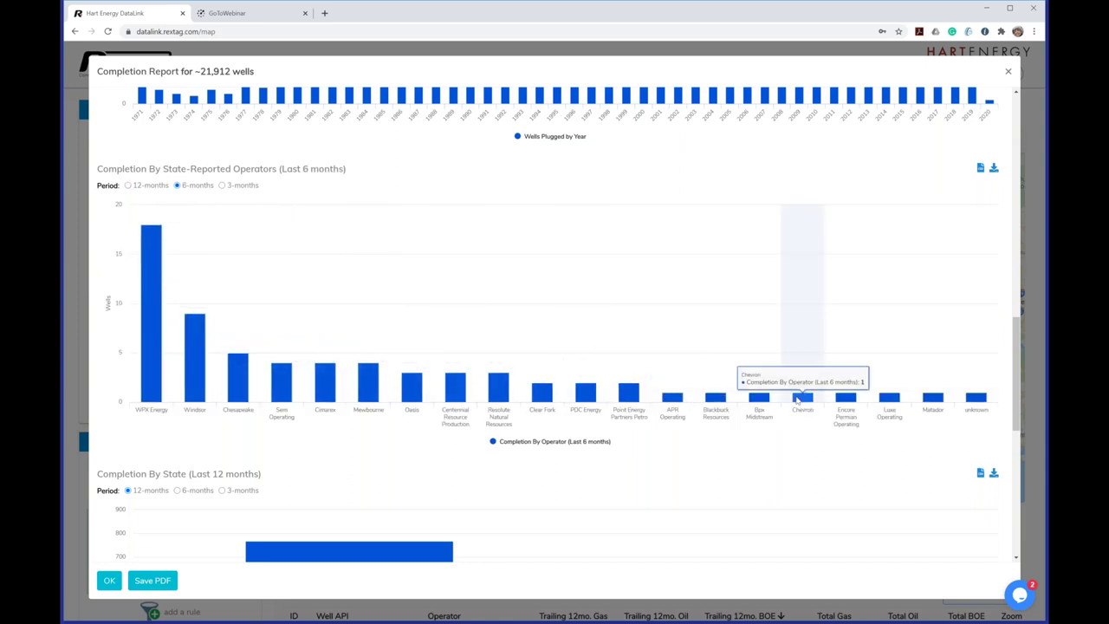
left_click(152, 189)
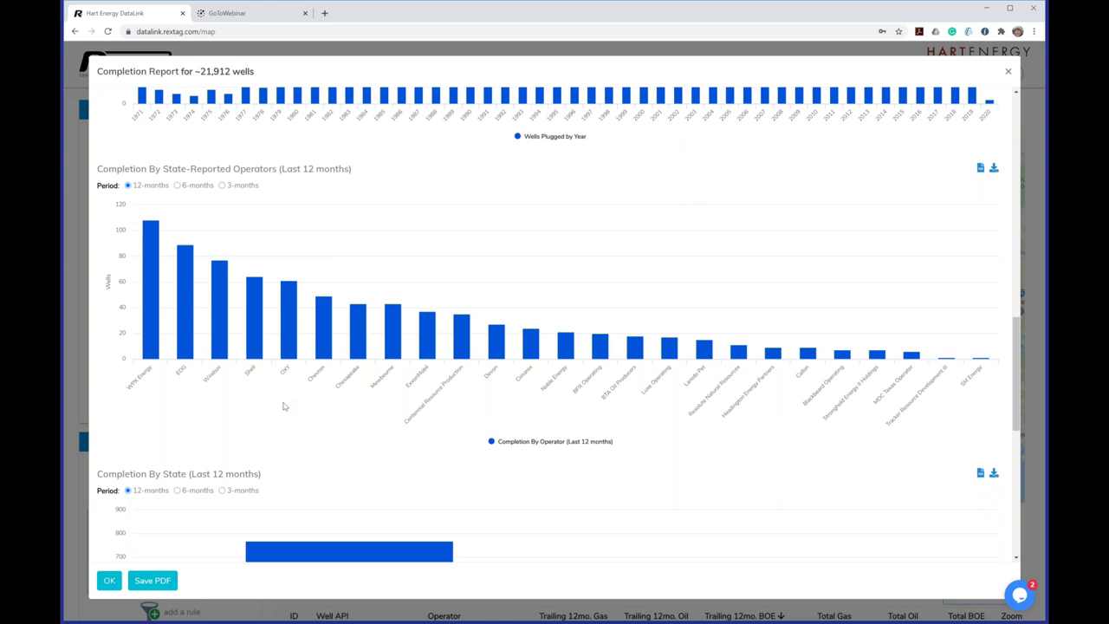
Examine the completions by state and compare the completions by county over the 6-months and 12-months periods.
scroll(284, 405, "down", 6)
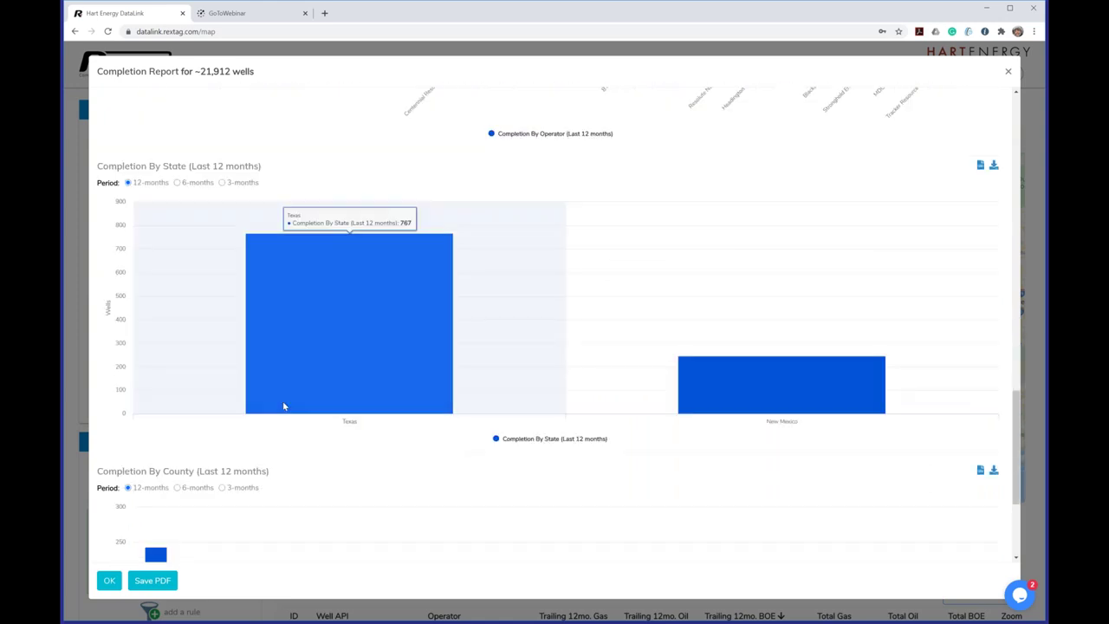
scroll(175, 261, "up", 2)
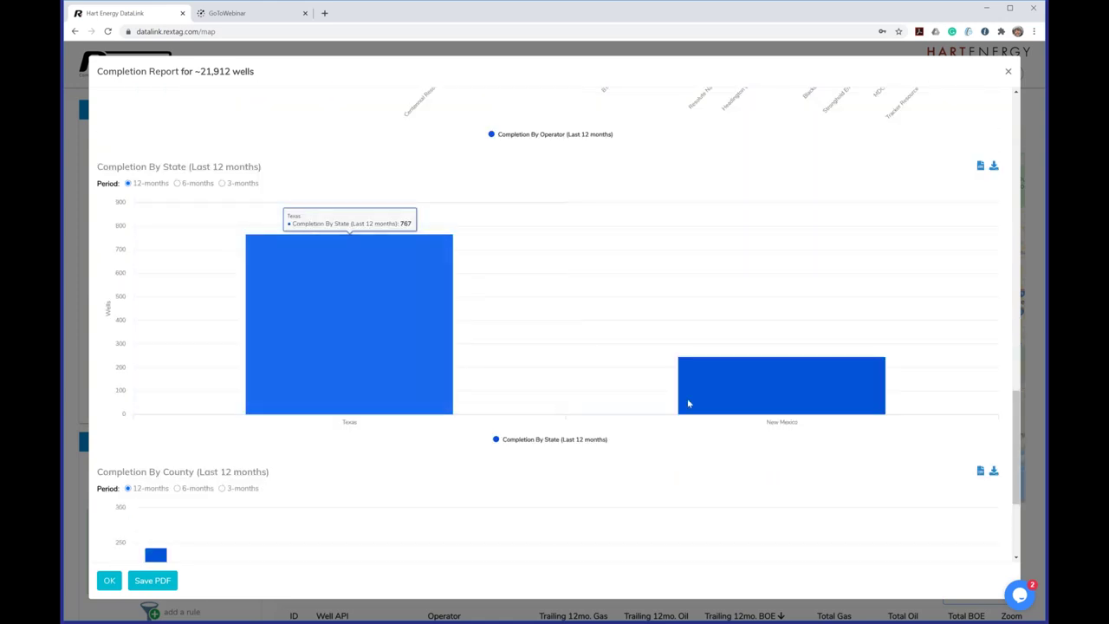
scroll(323, 381, "down", 3)
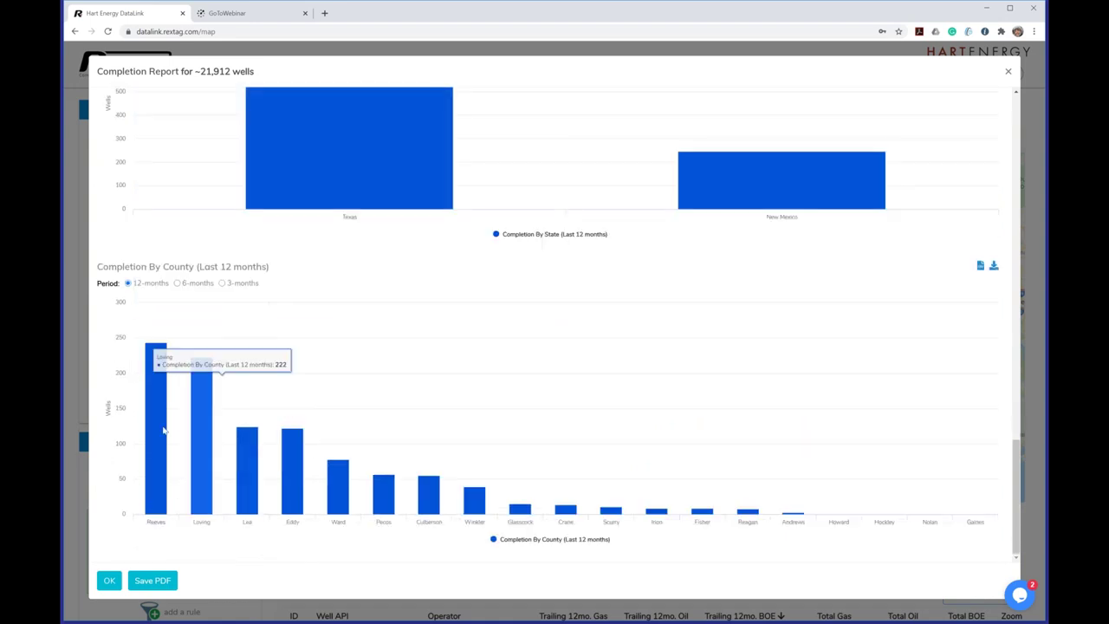
left_click(183, 285)
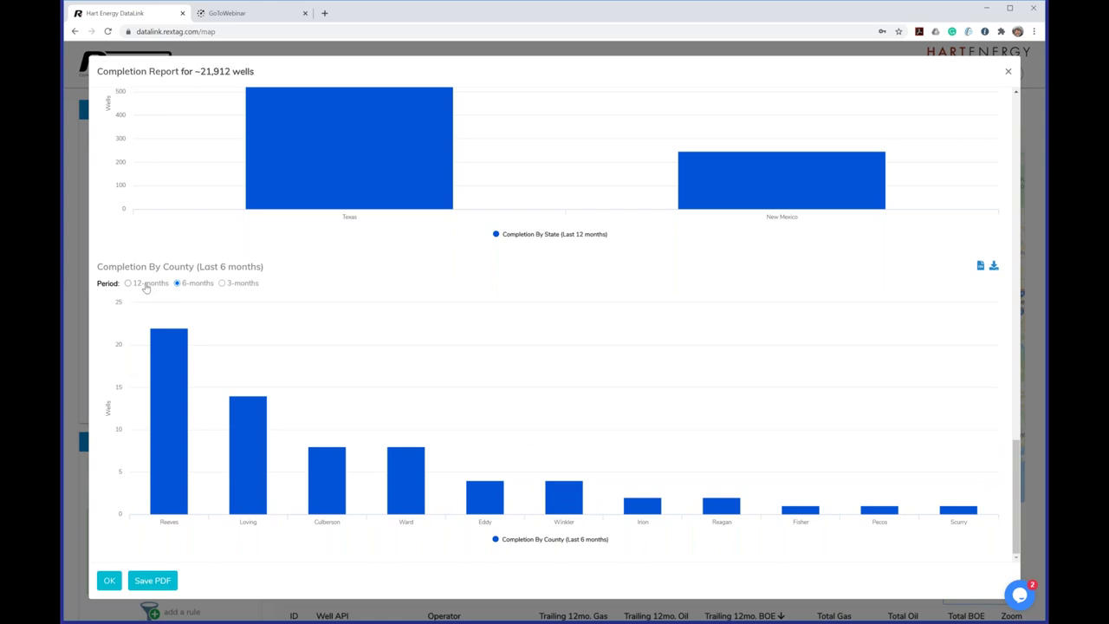
left_click(145, 286)
left_click(188, 285)
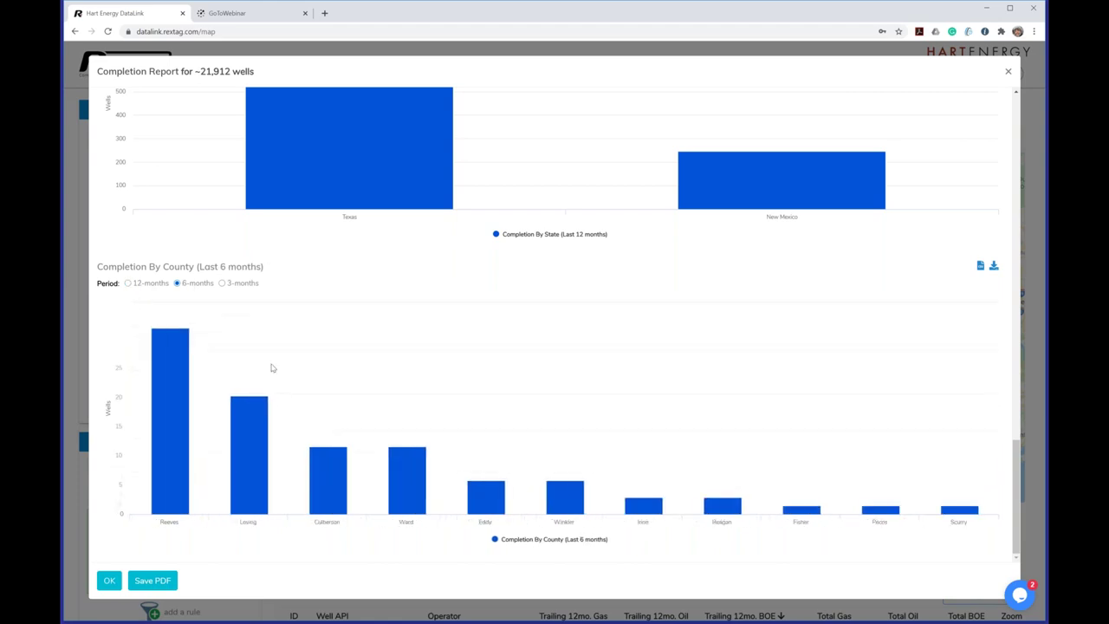
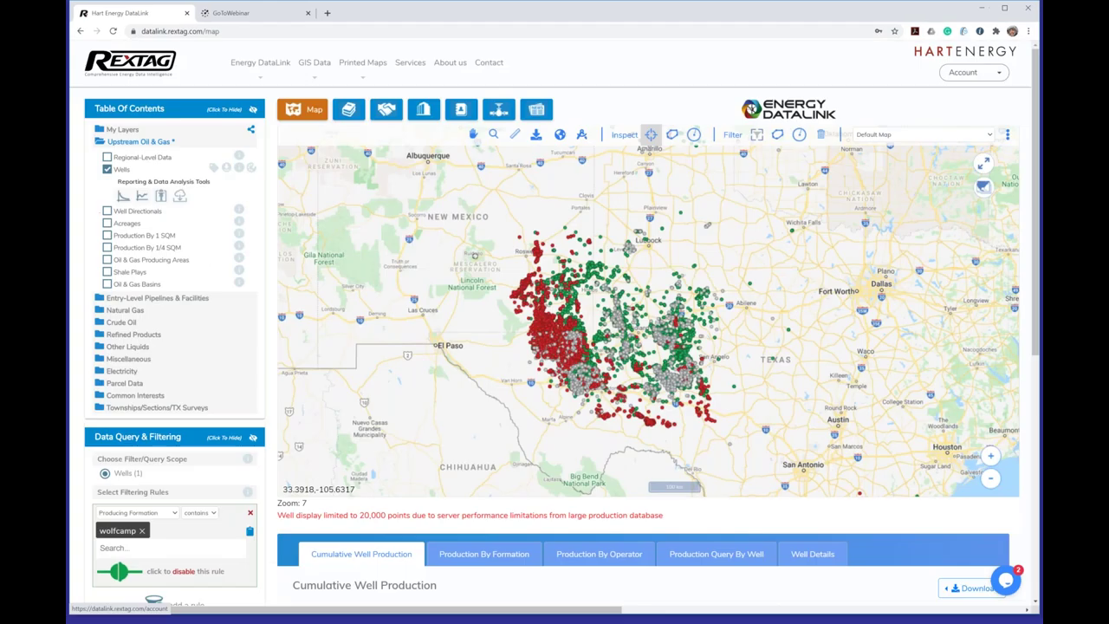
Add a second filtering rule, Operator contains chevron, and apply it to the Wolfcamp wells.
scroll(269, 344, "down", 1)
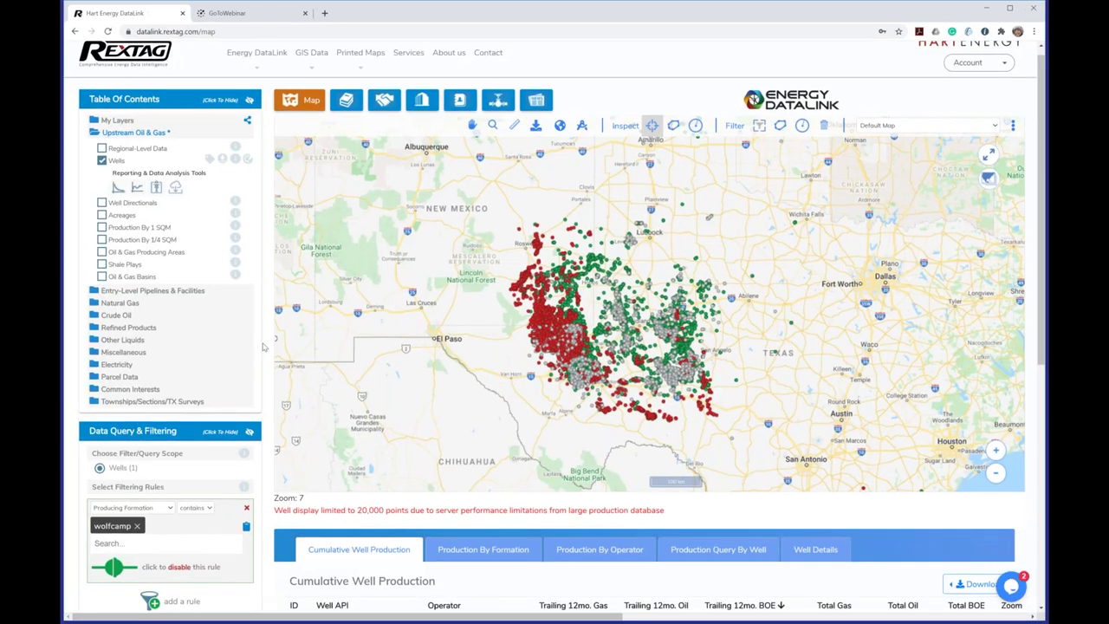
scroll(264, 346, "down", 3)
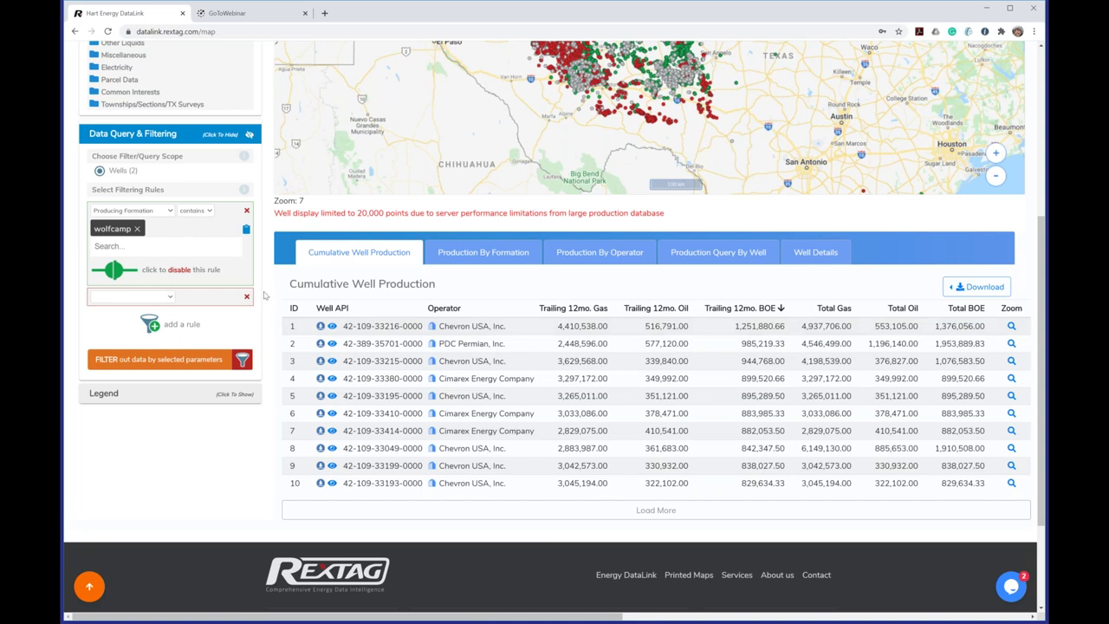
scroll(271, 318, "up", 1)
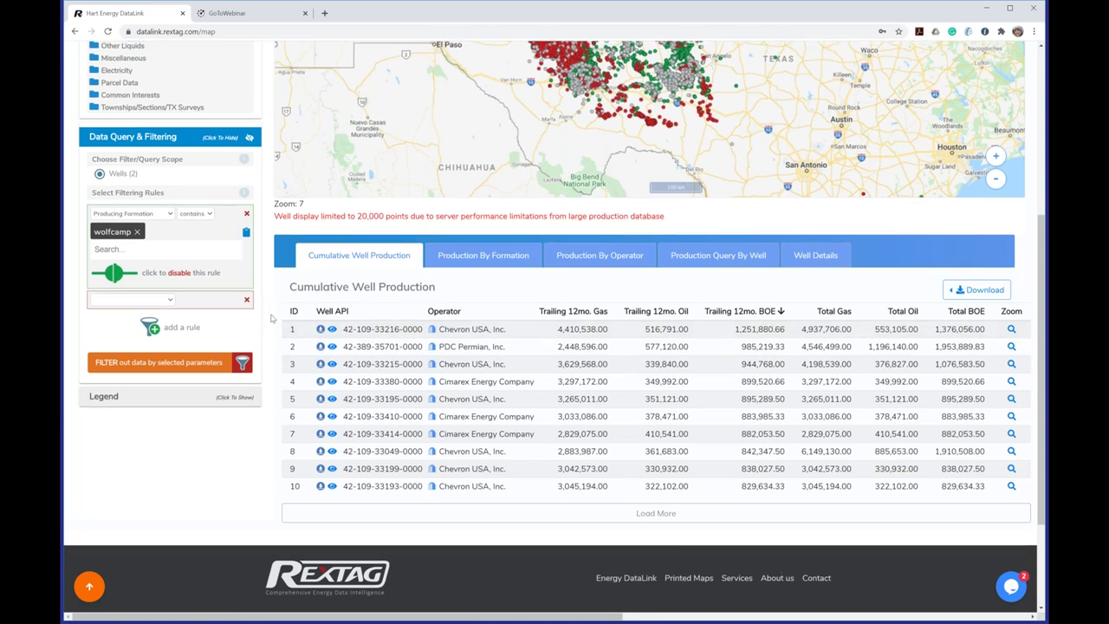
scroll(257, 355, "up", 2)
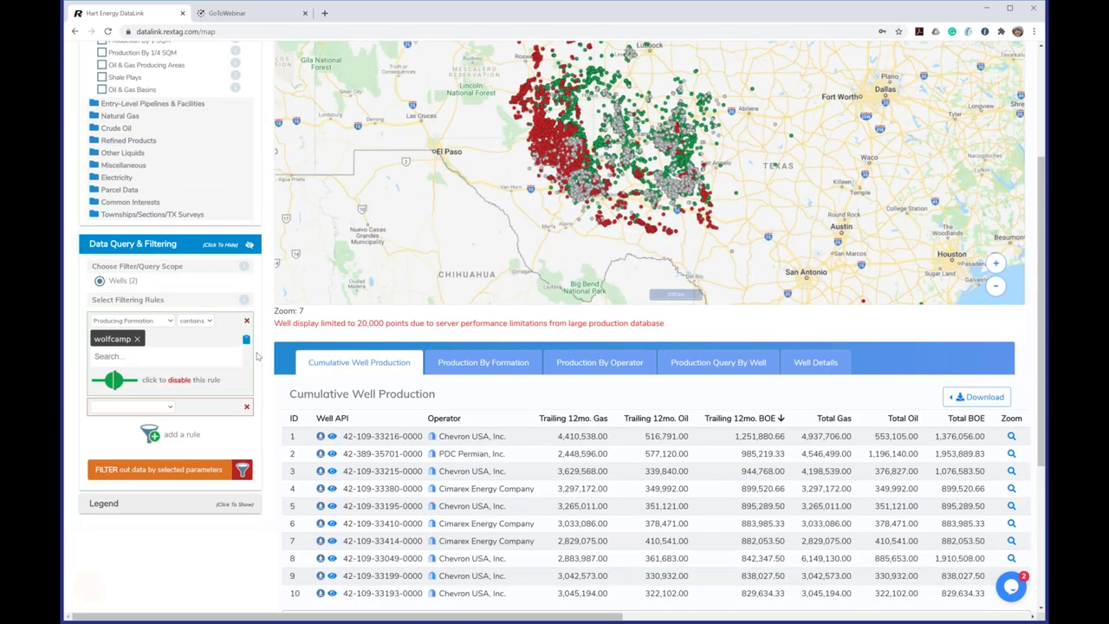
scroll(256, 355, "down", 2)
left_click(171, 298)
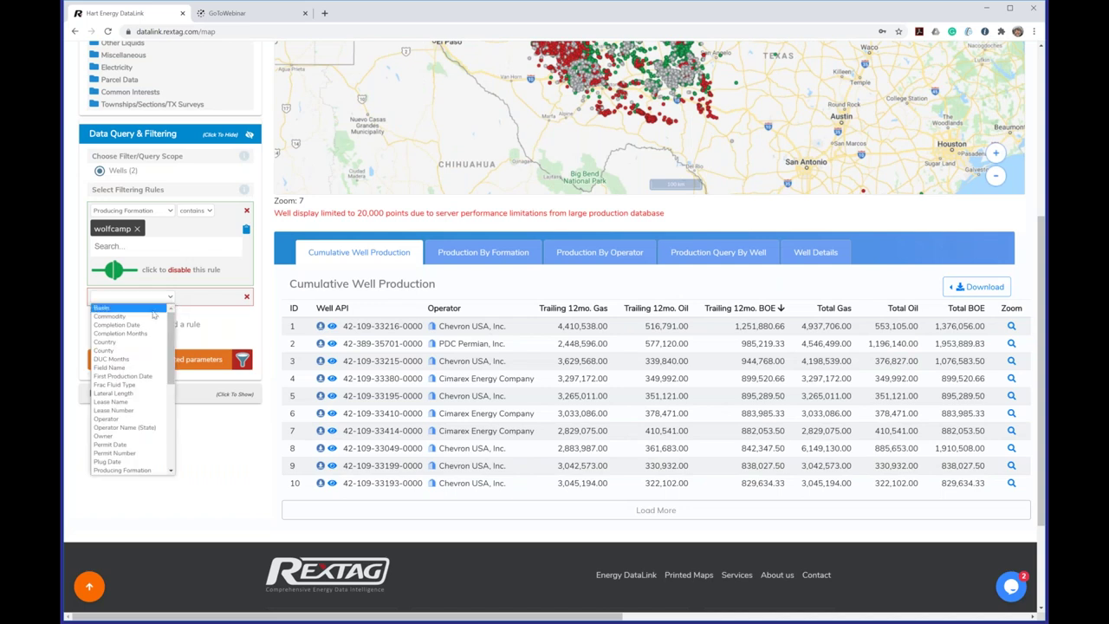
left_click(119, 420)
left_click(196, 297)
left_click(195, 325)
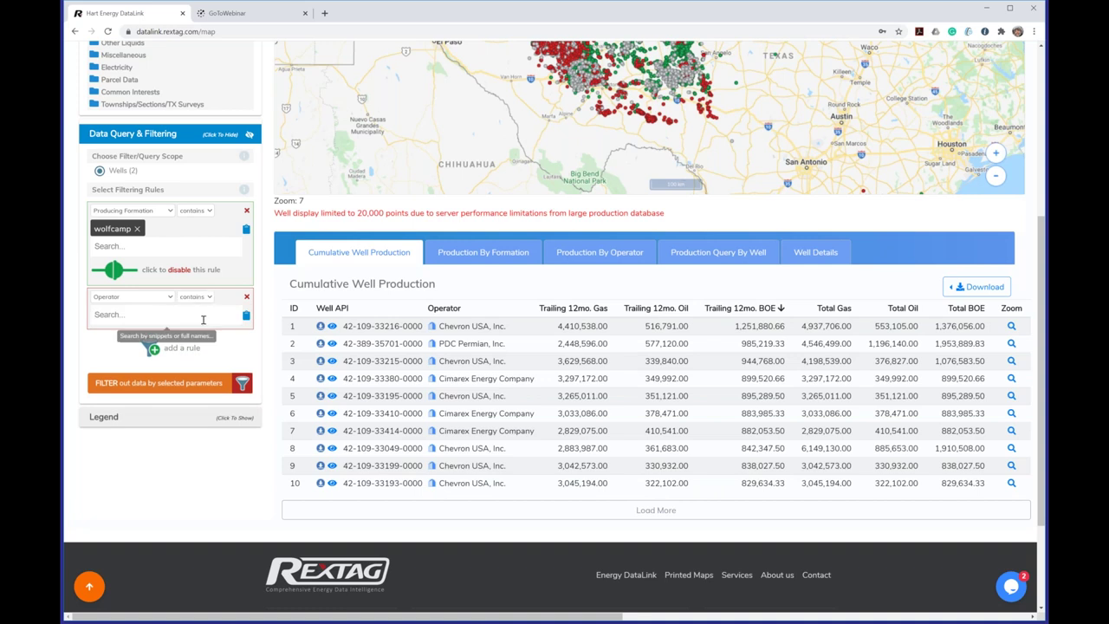
type("chevron")
key("Return")
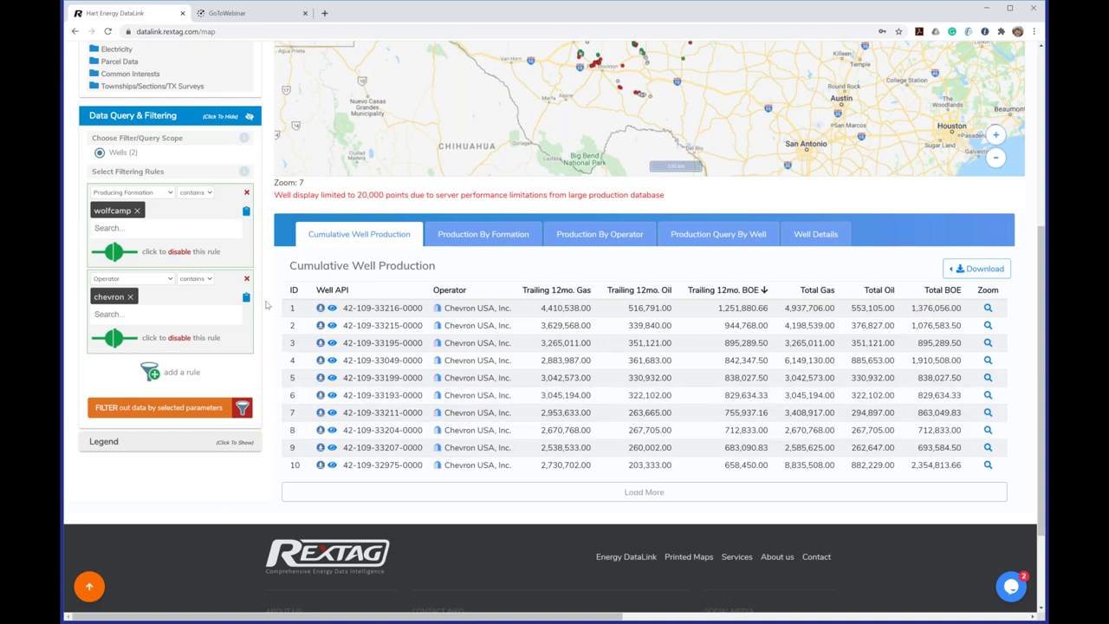
Generate the production report for the filtered Chevron wells, examine its monthly production and formation charts, and close it.
scroll(267, 303, "up", 3)
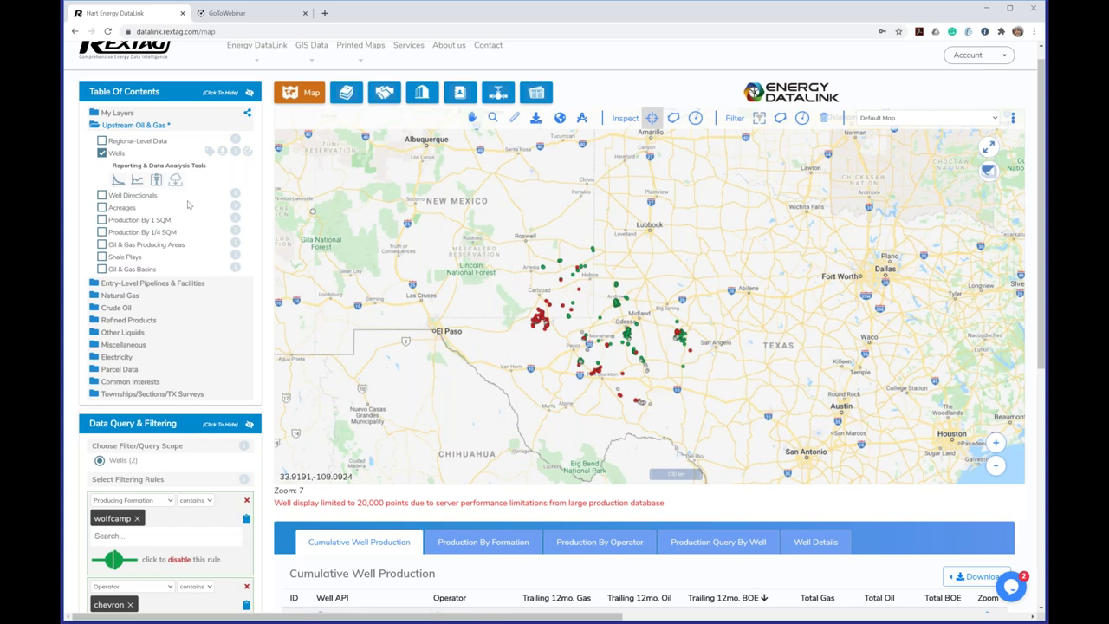
left_click(137, 181)
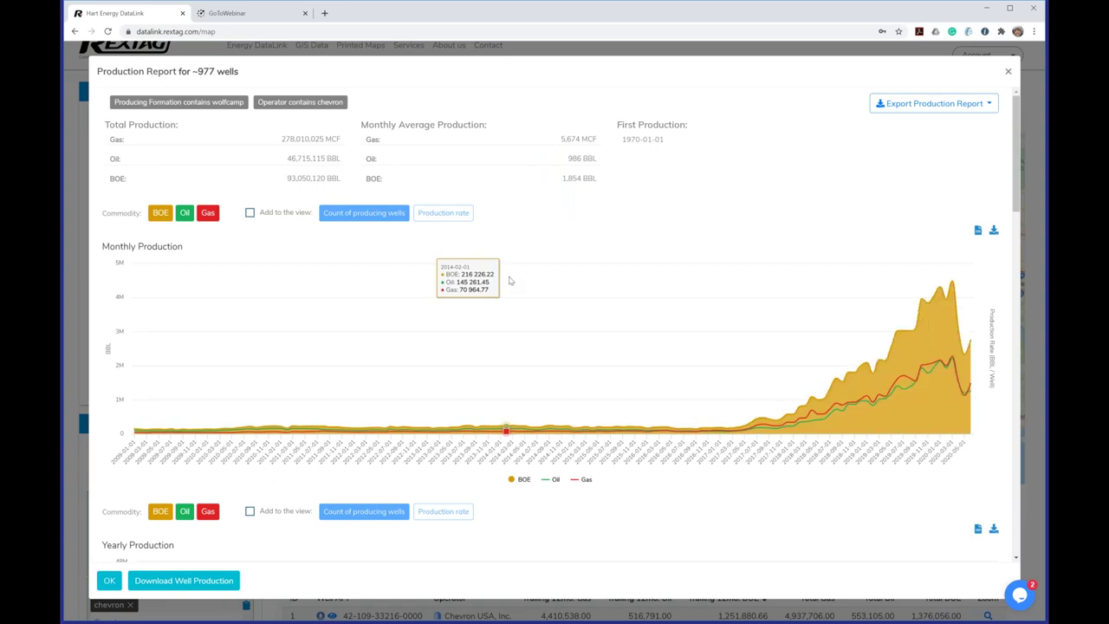
scroll(510, 280, "down", 3)
scroll(511, 281, "down", 10)
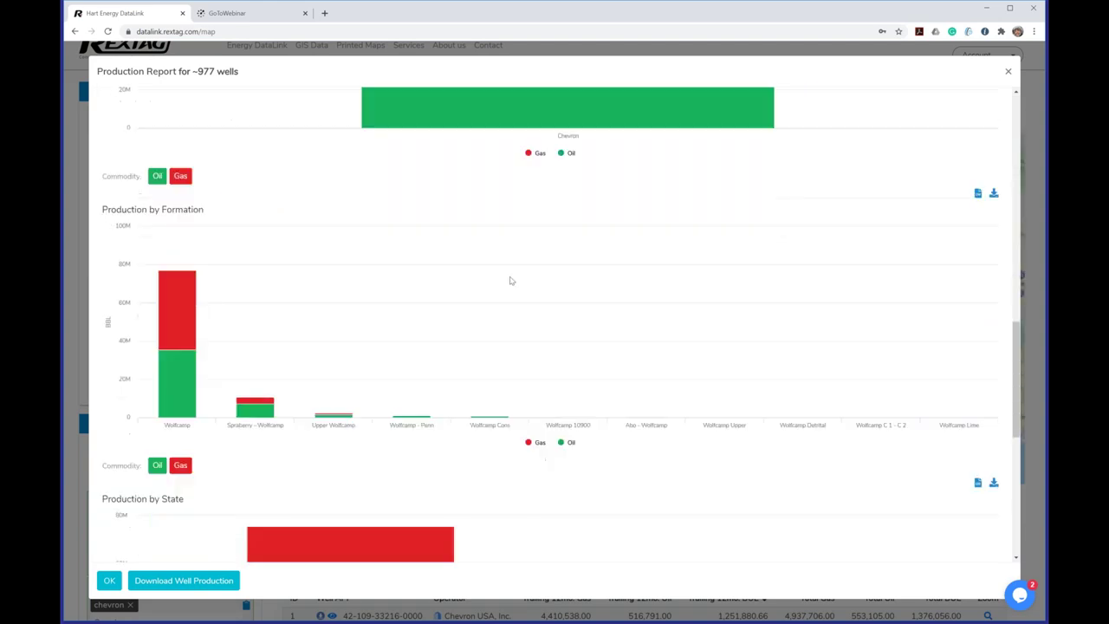
scroll(511, 281, "up", 10)
scroll(510, 281, "up", 3)
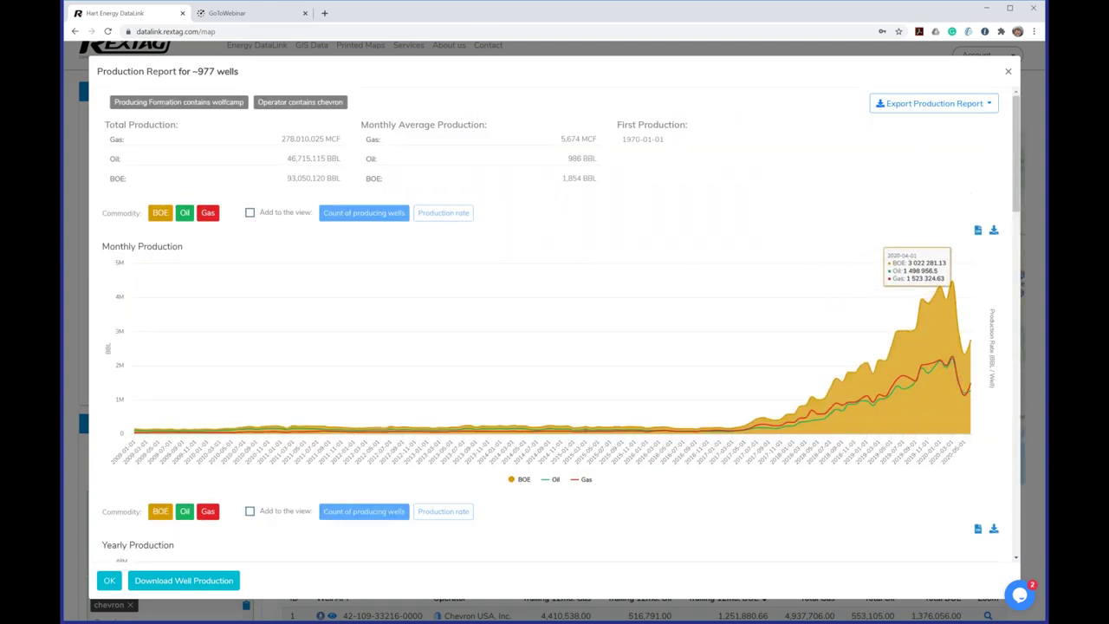
left_click(1009, 73)
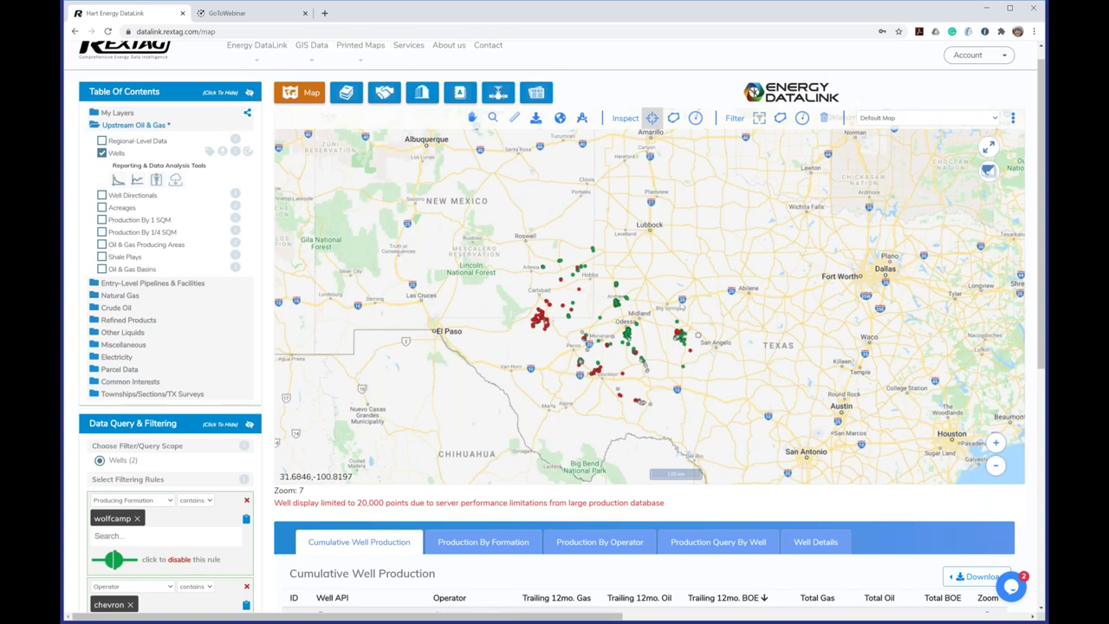
Style the Wells layer by 12 Months Production on a closer view of the filtered wells.
scroll(586, 363, "up", 1)
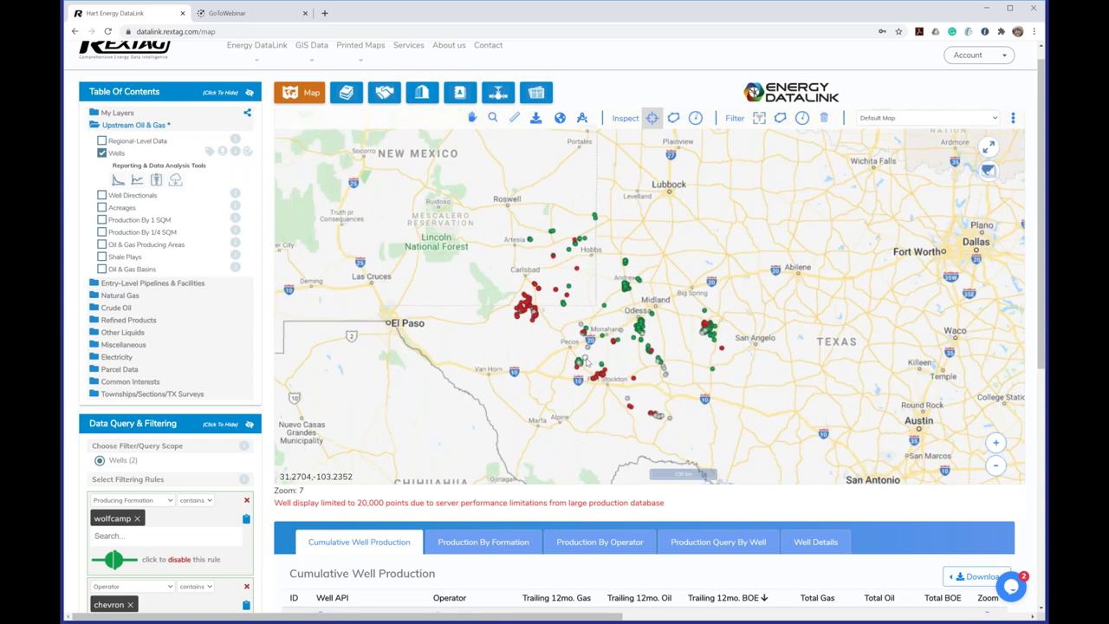
scroll(587, 362, "up", 1)
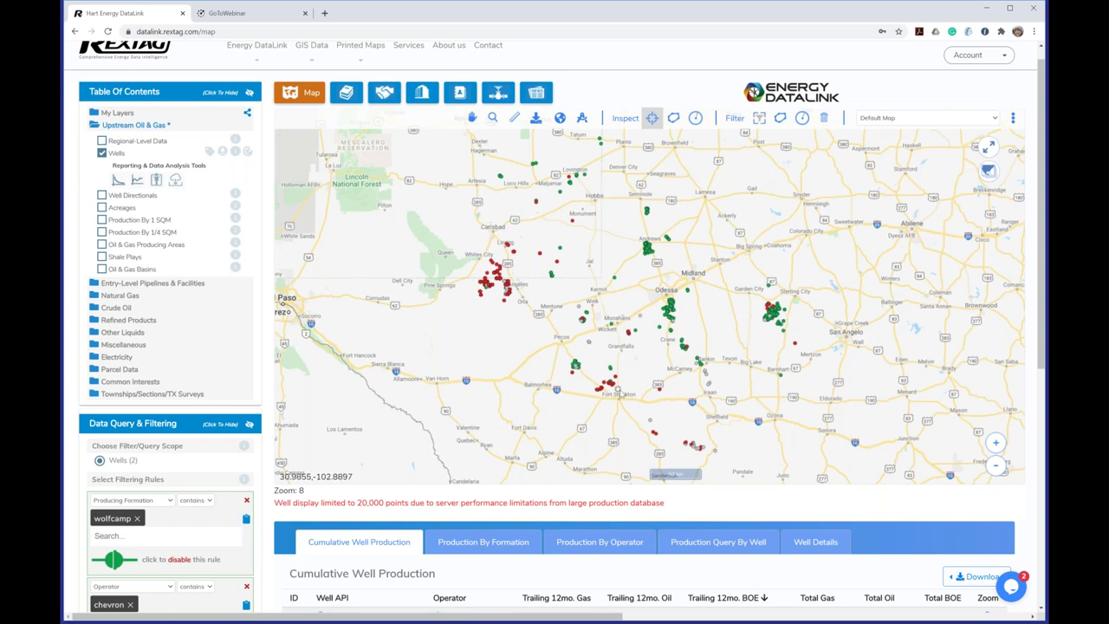
left_click(248, 152)
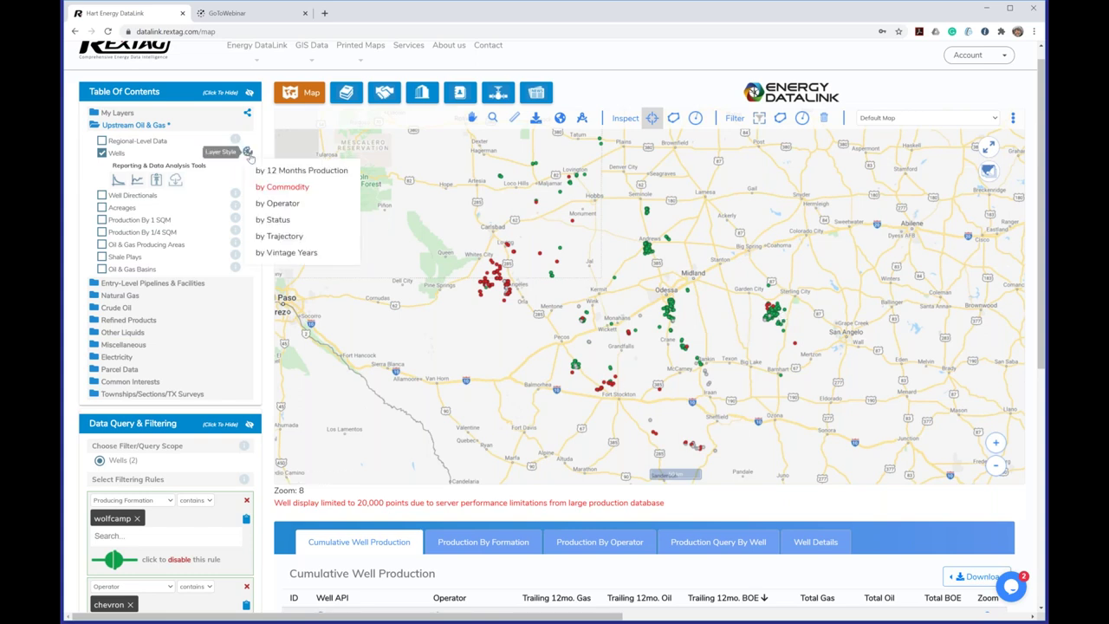
left_click(297, 172)
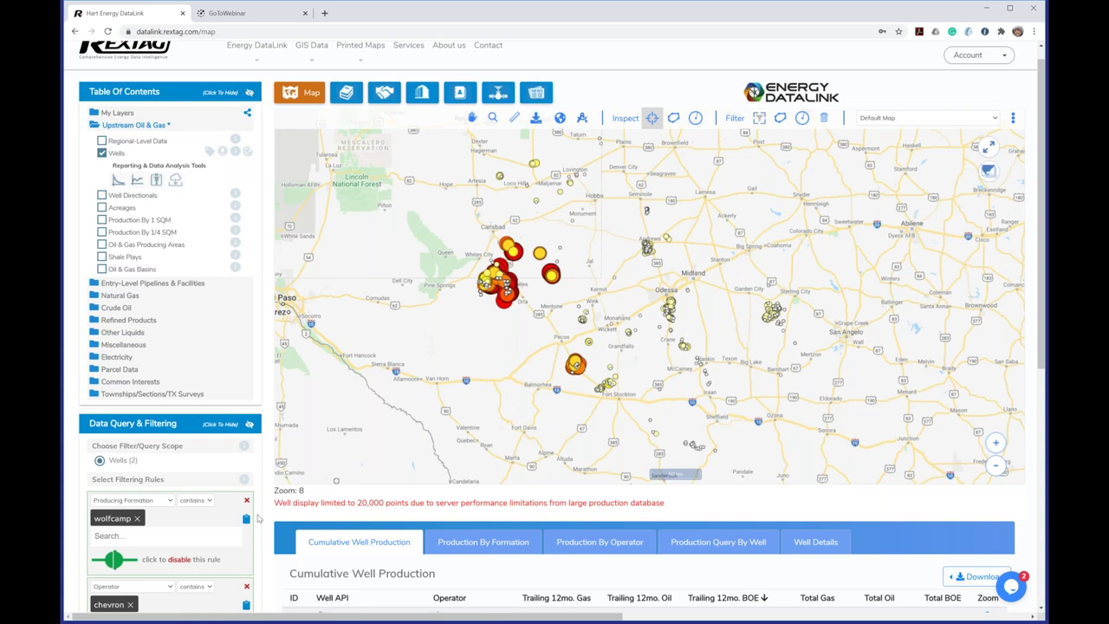
scroll(257, 517, "down", 1)
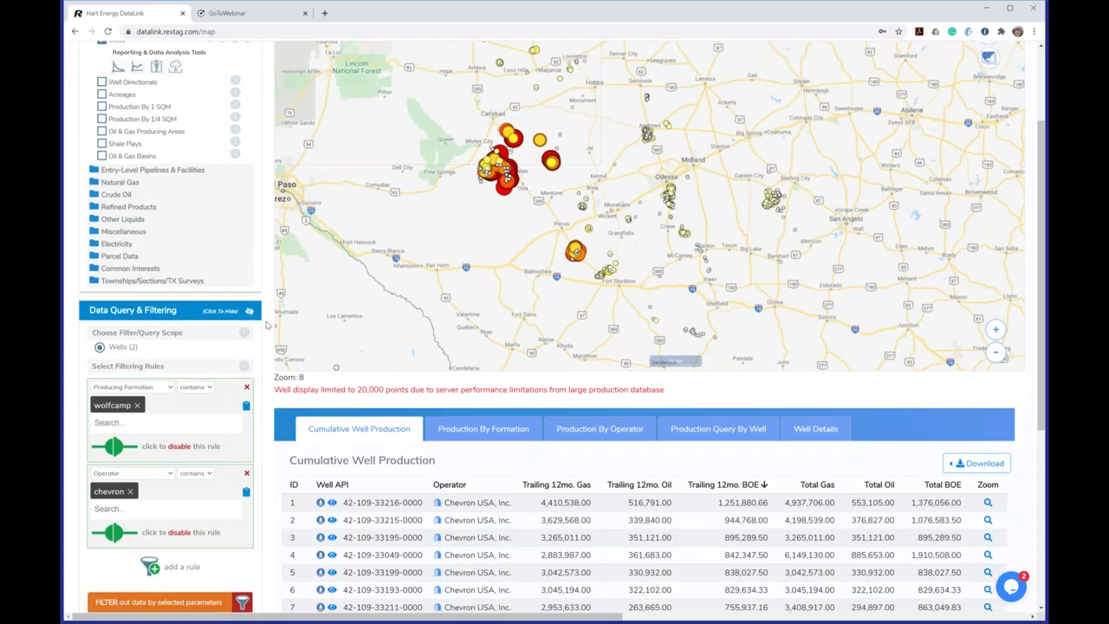
scroll(268, 325, "down", 1)
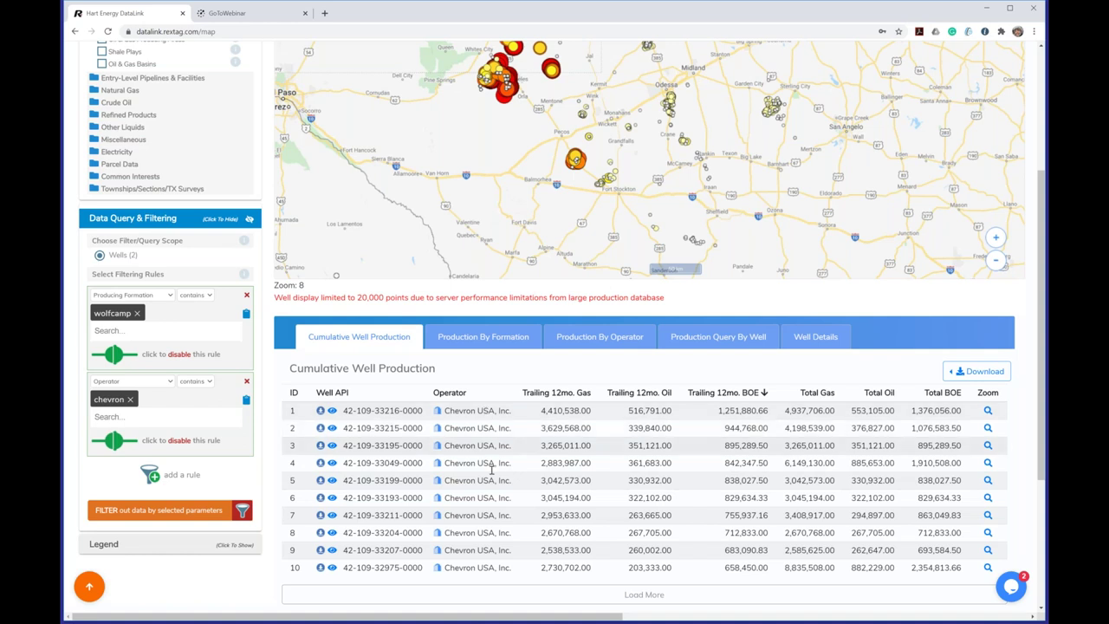
left_click(333, 412)
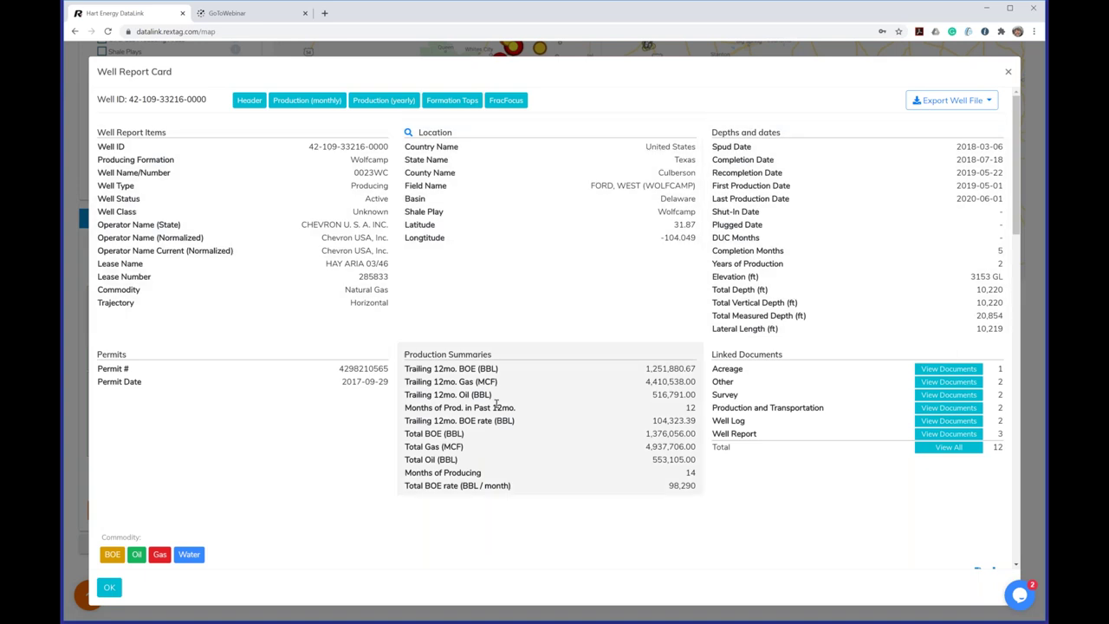
scroll(496, 402, "down", 2)
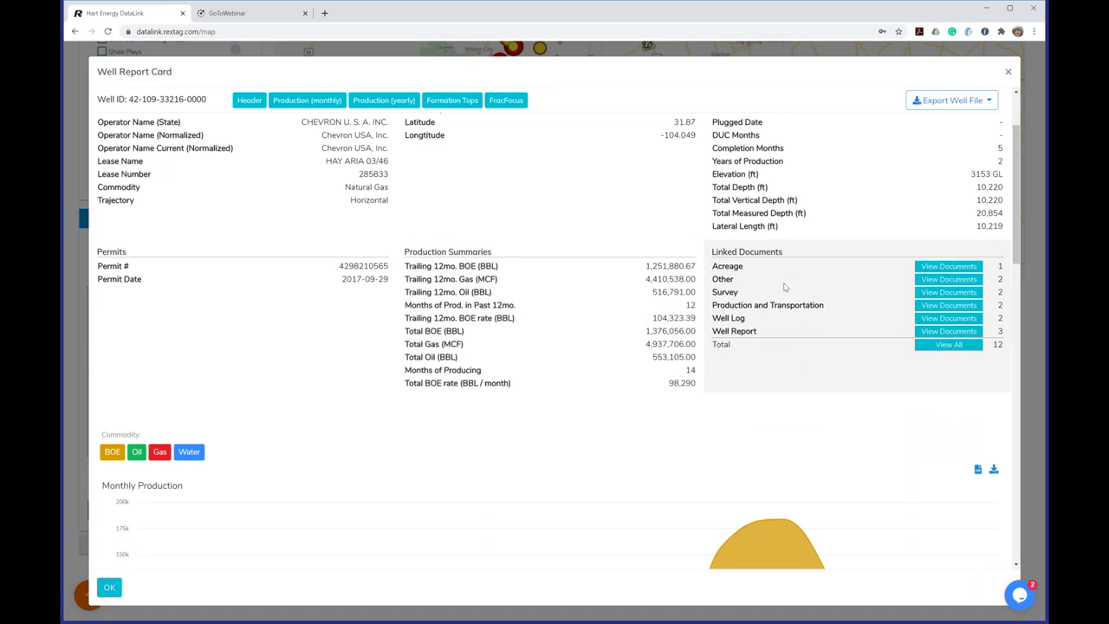
Bring up all linked documents of the well, and open and close the Acreage plat document.
left_click(944, 349)
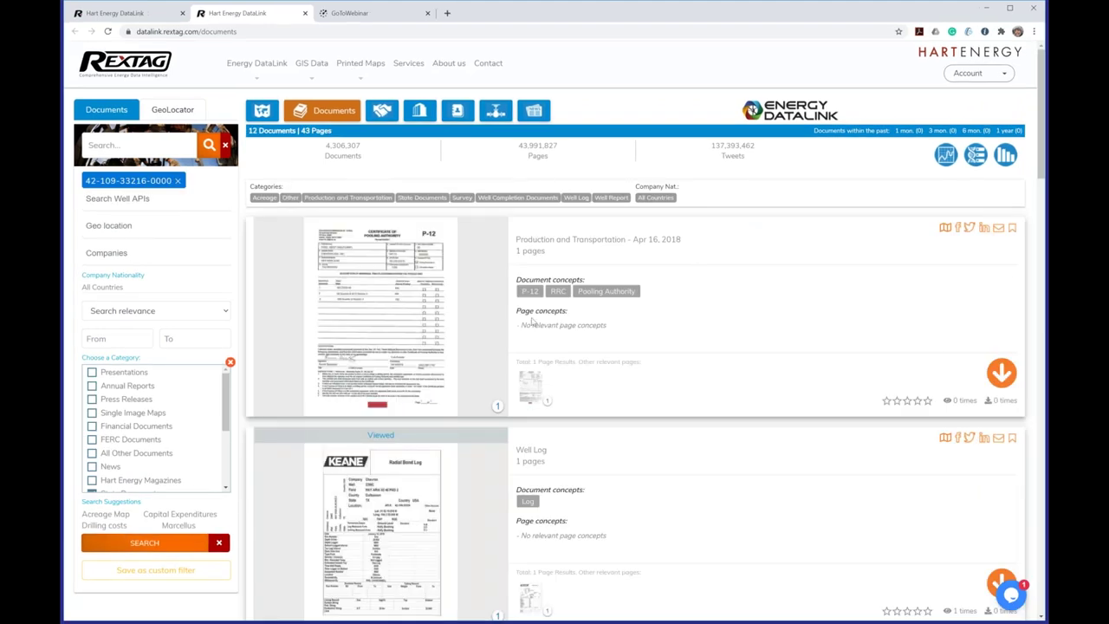
scroll(474, 333, "down", 1)
scroll(474, 333, "down", 10)
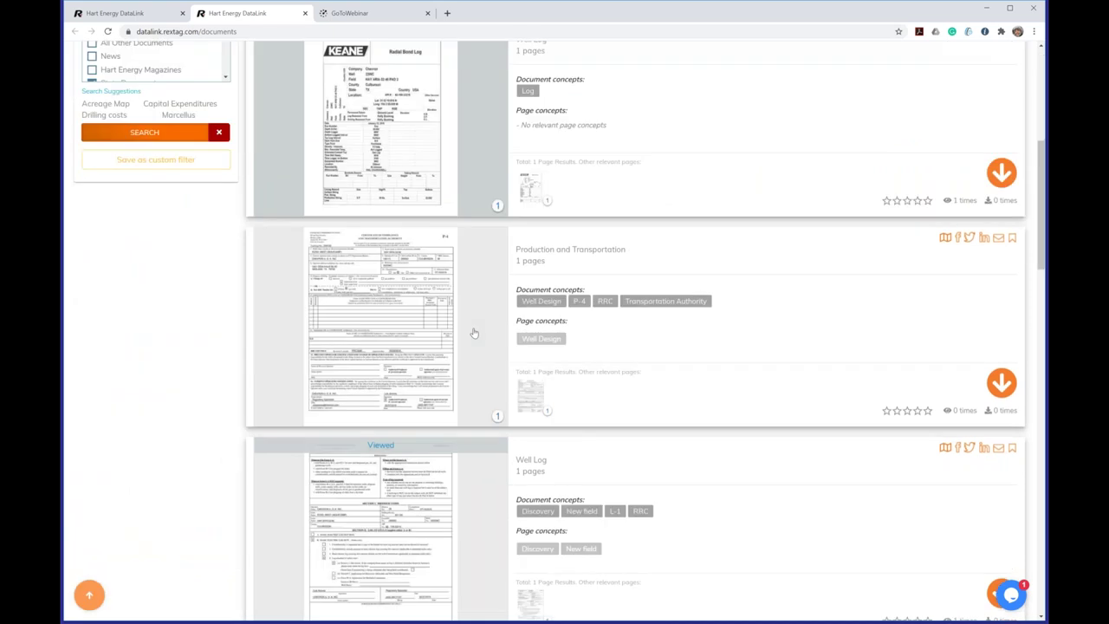
scroll(381, 347, "down", 1)
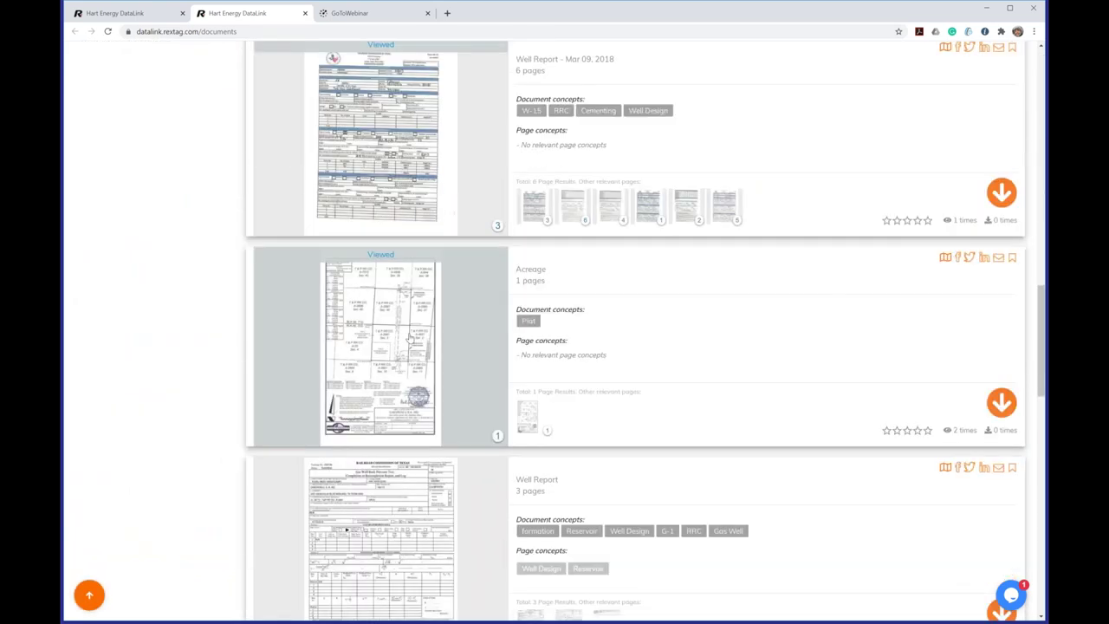
left_click(381, 346)
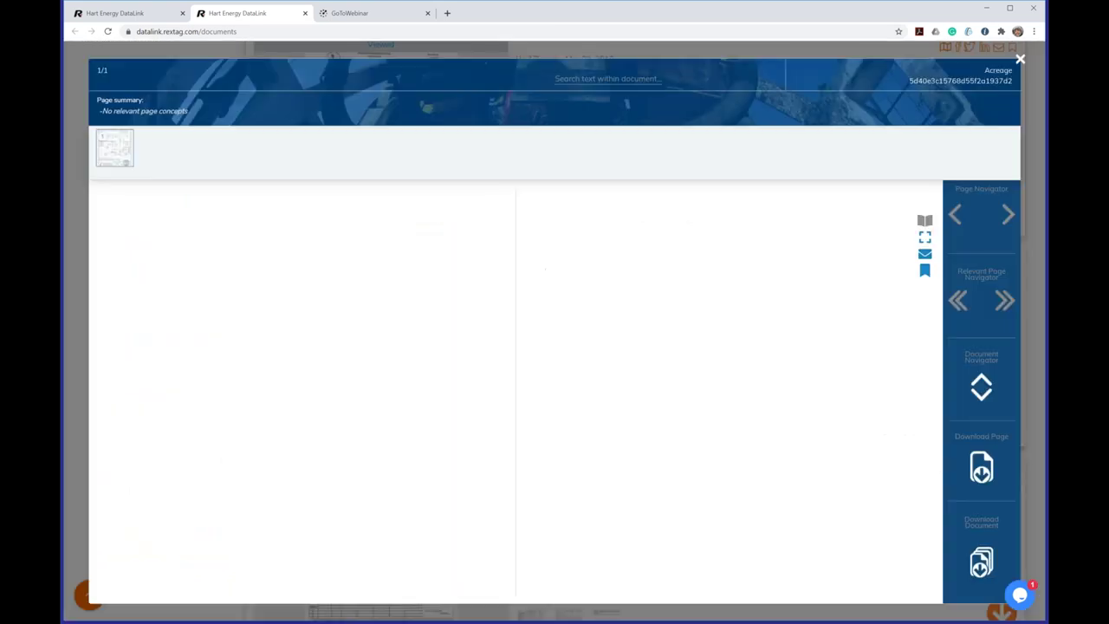
left_click(1019, 62)
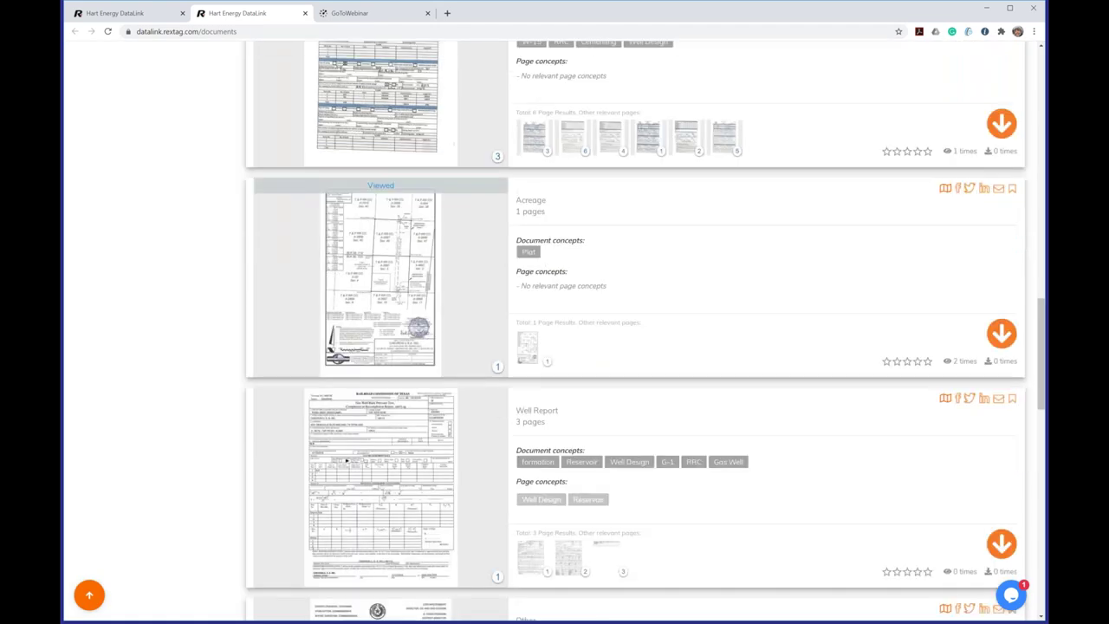
View page 11 of the Jul 23, 2018 survey document, close it, and look through the remaining well documents.
scroll(554, 347, "down", 8)
left_click(742, 335)
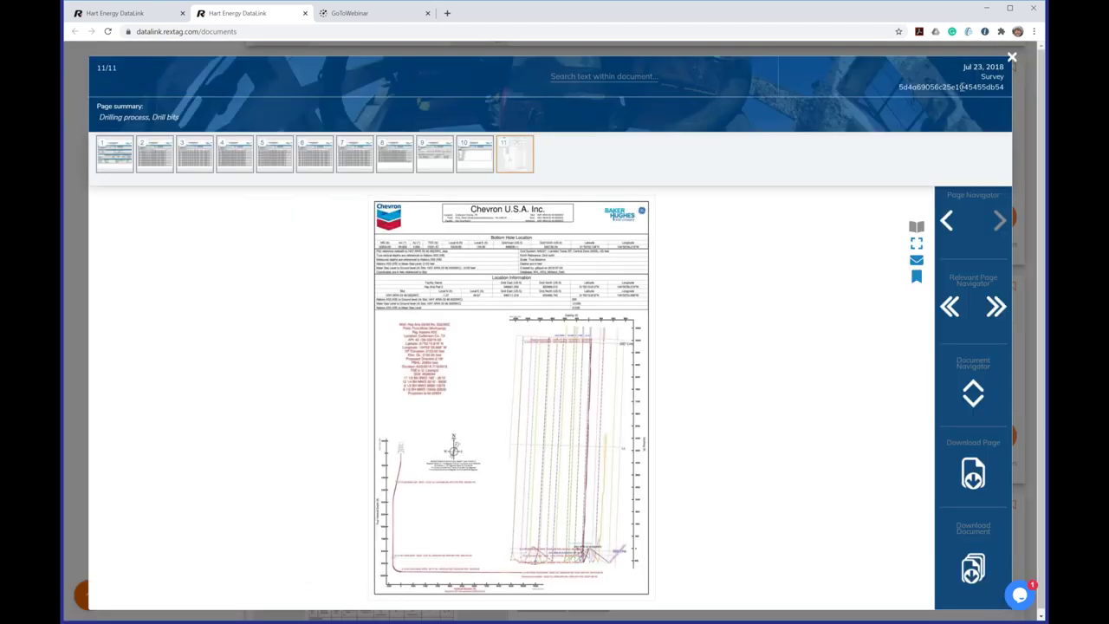
left_click(1011, 57)
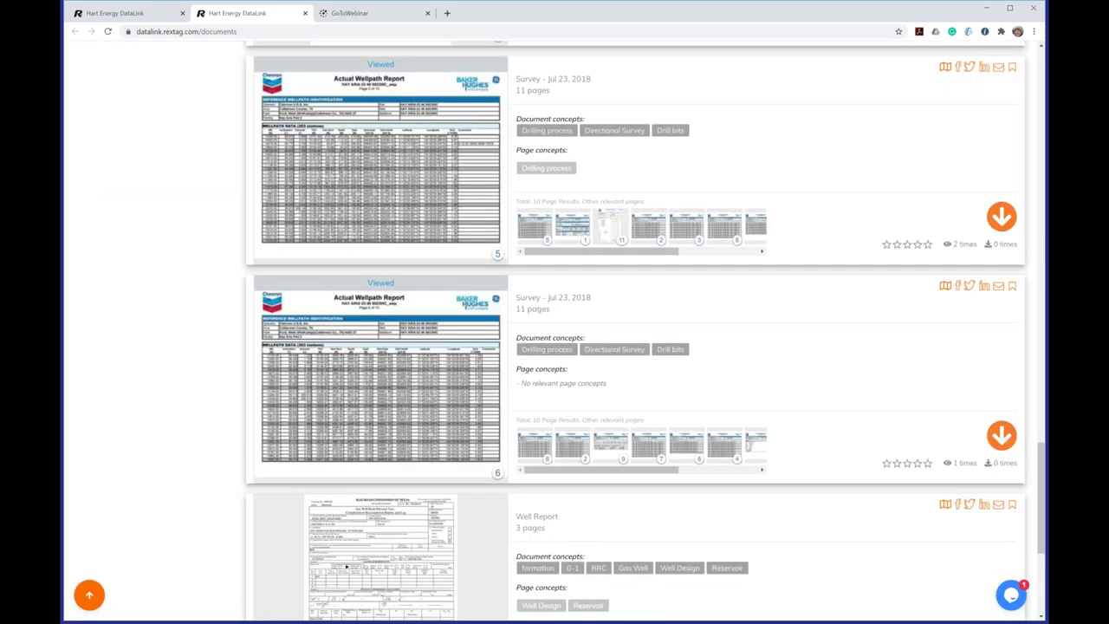
scroll(466, 306, "down", 5)
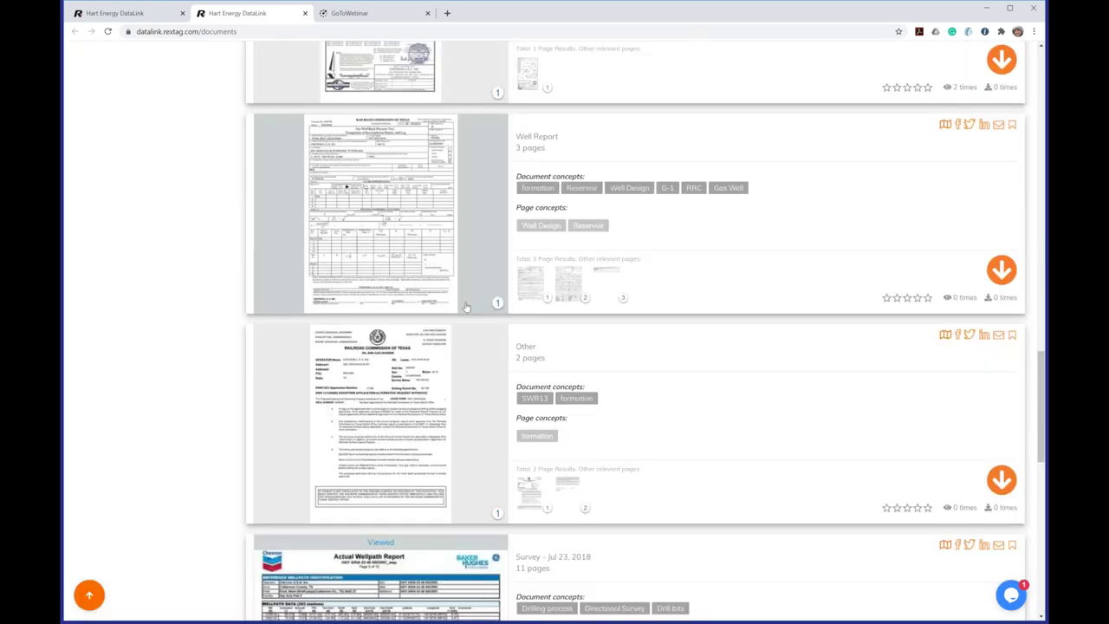
scroll(465, 307, "up", 15)
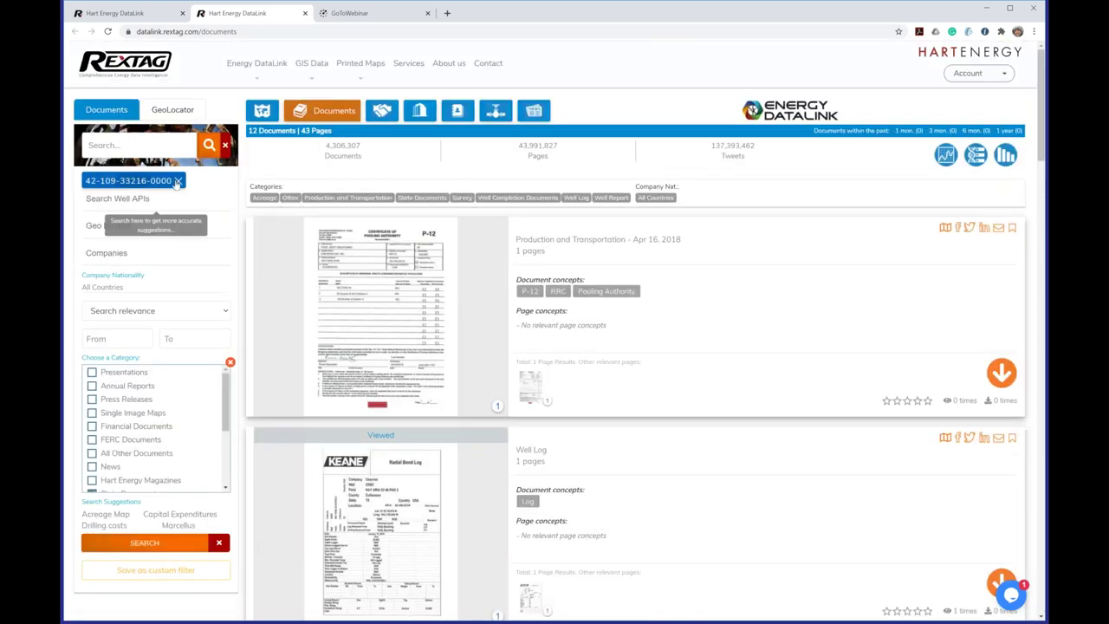
Return to the well's report card and examine its monthly and yearly production charts and its formation tops.
left_click(173, 180)
scroll(584, 304, "down", 5)
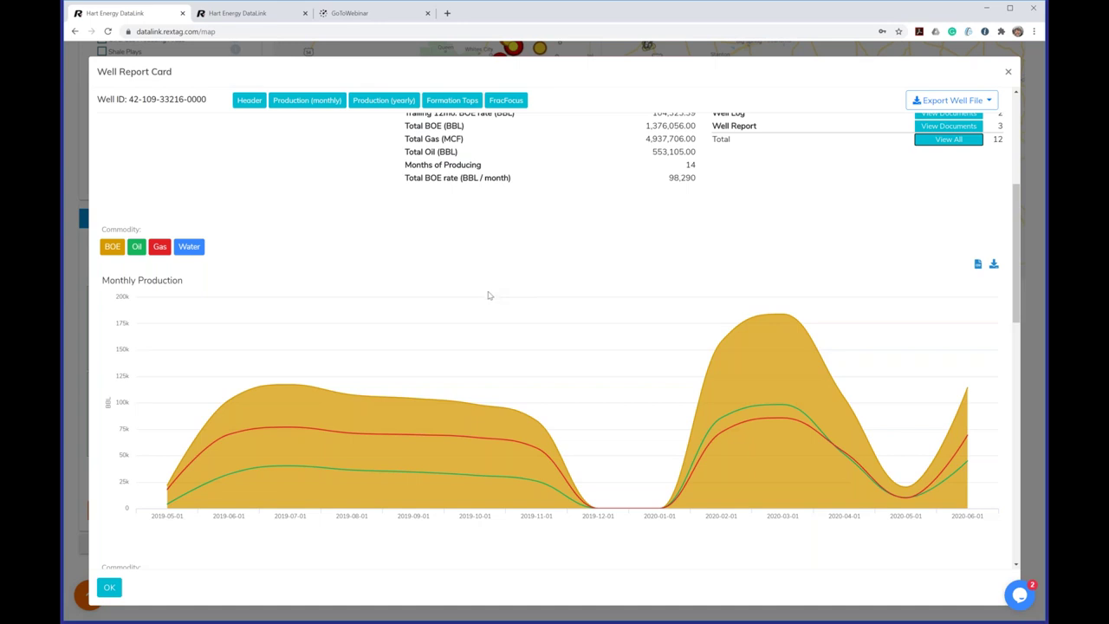
mouse_move(463, 306)
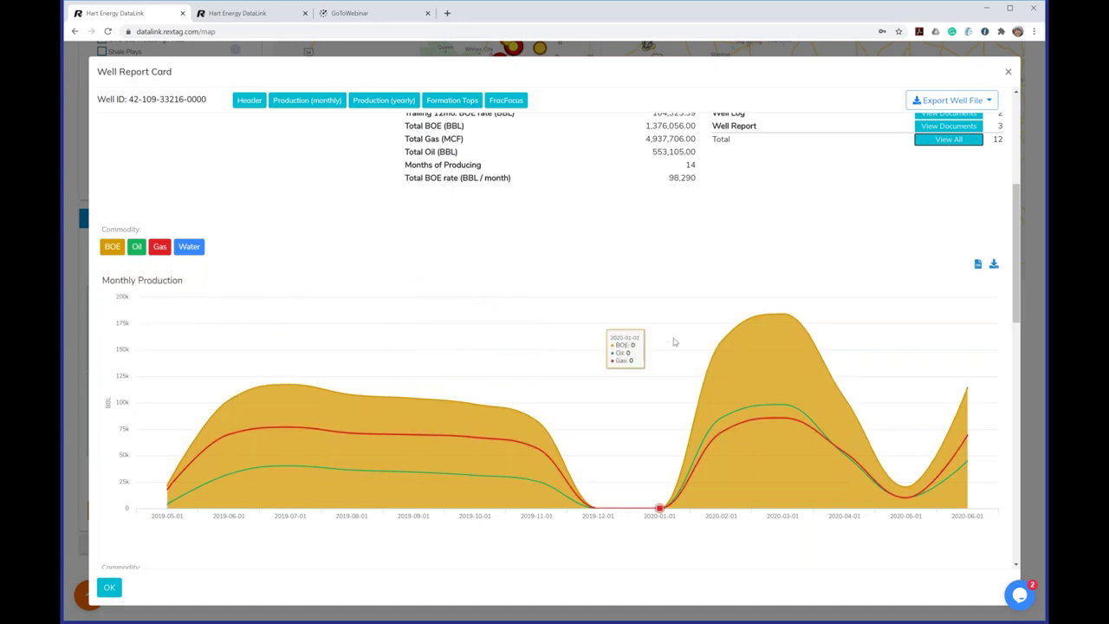
scroll(682, 339, "down", 4)
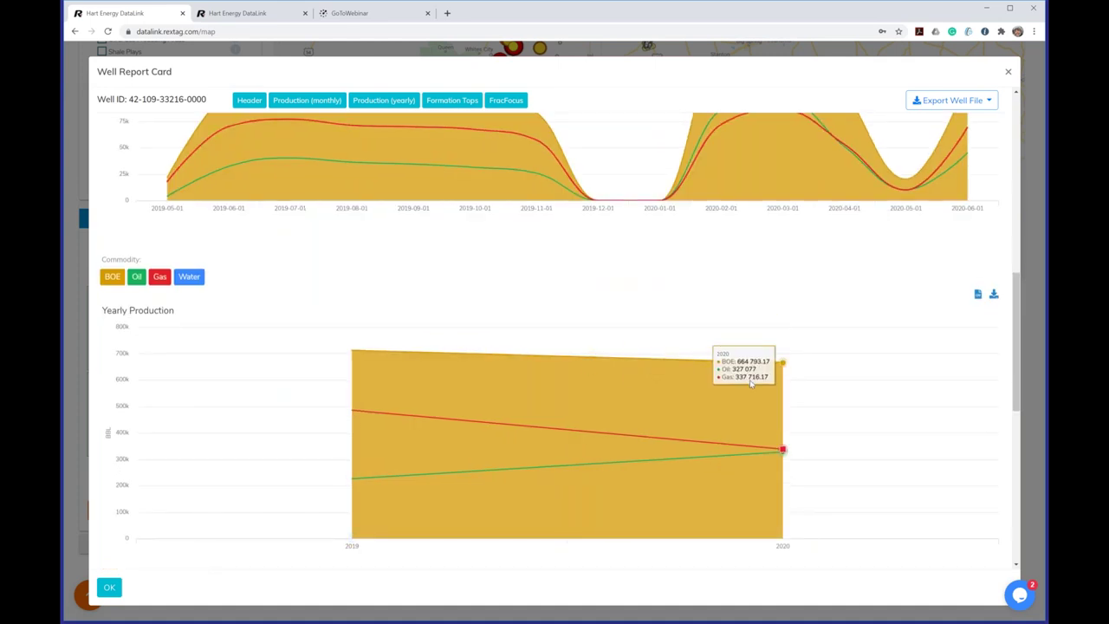
scroll(404, 273, "down", 1)
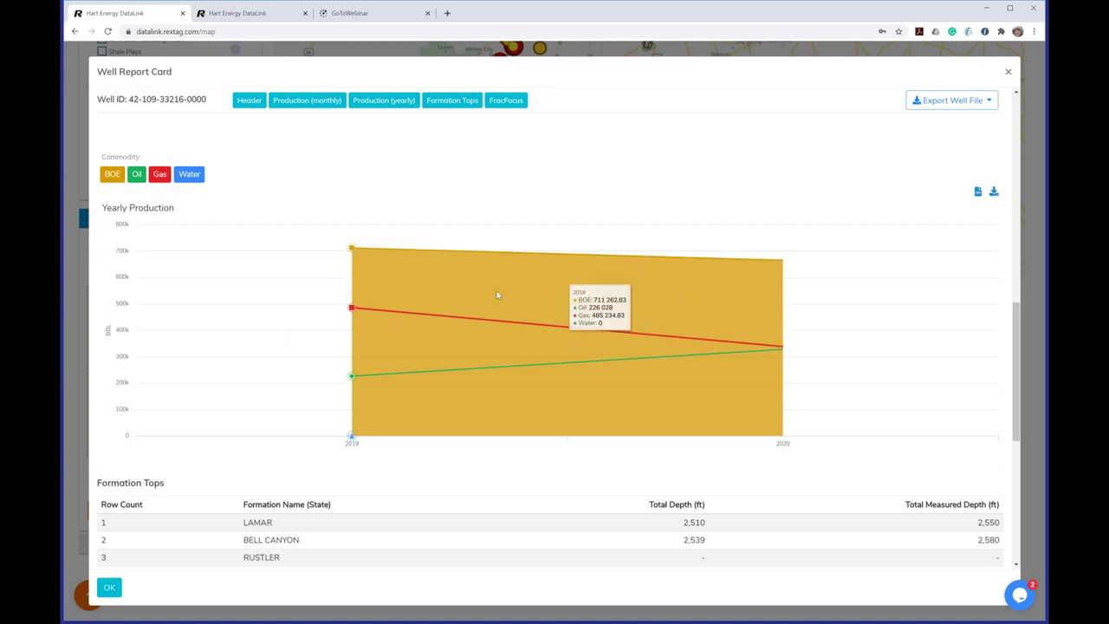
scroll(507, 374, "down", 2)
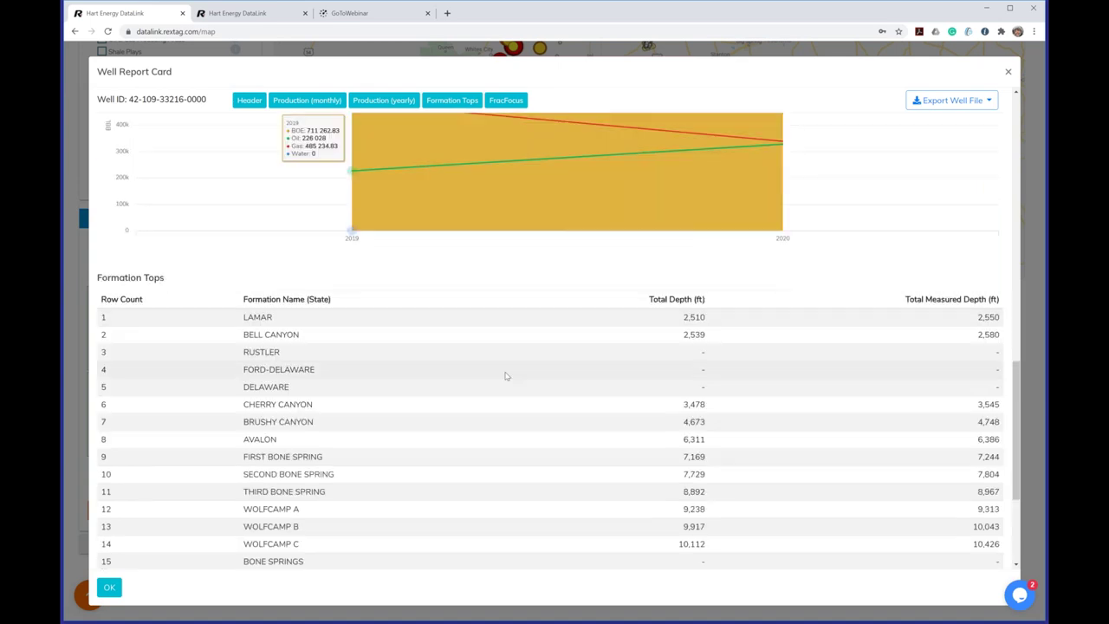
scroll(458, 326, "down", 1)
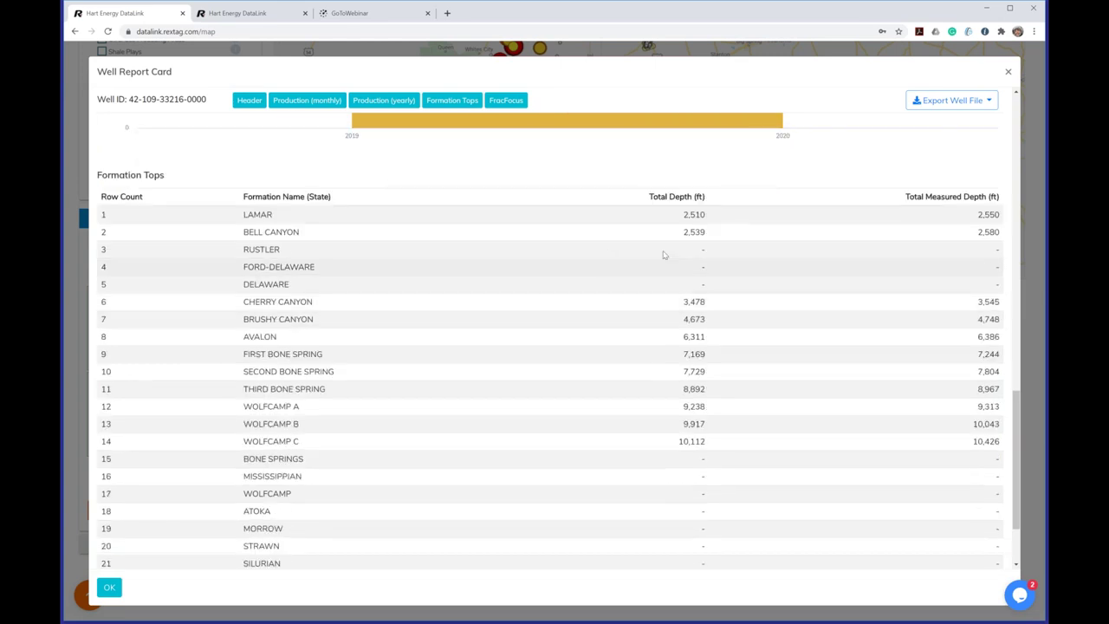
scroll(684, 449, "down", 1)
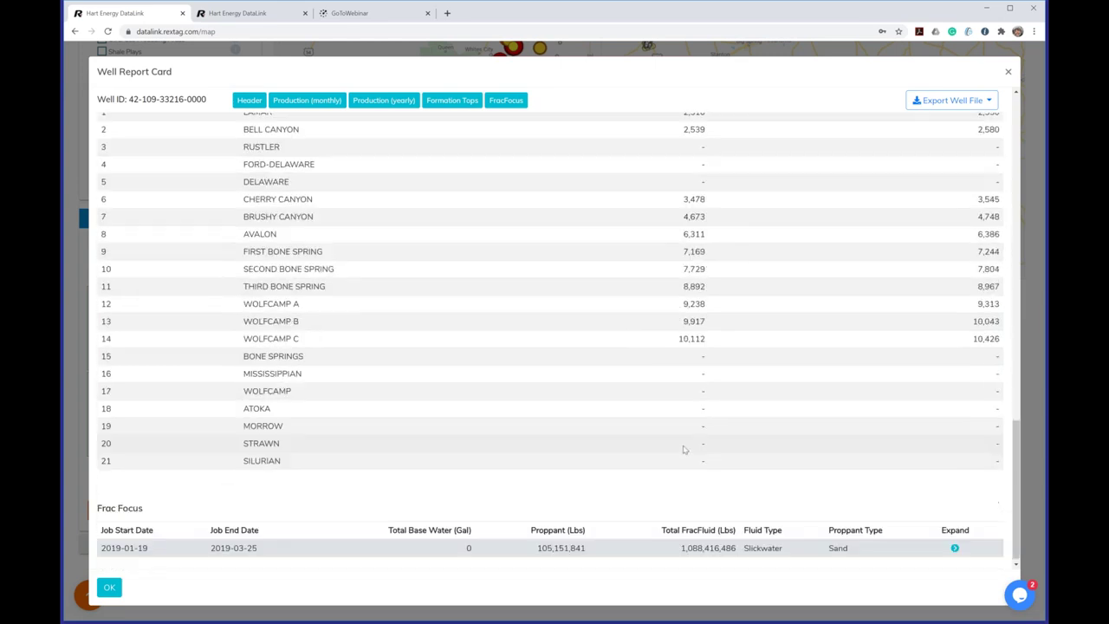
scroll(683, 449, "down", 1)
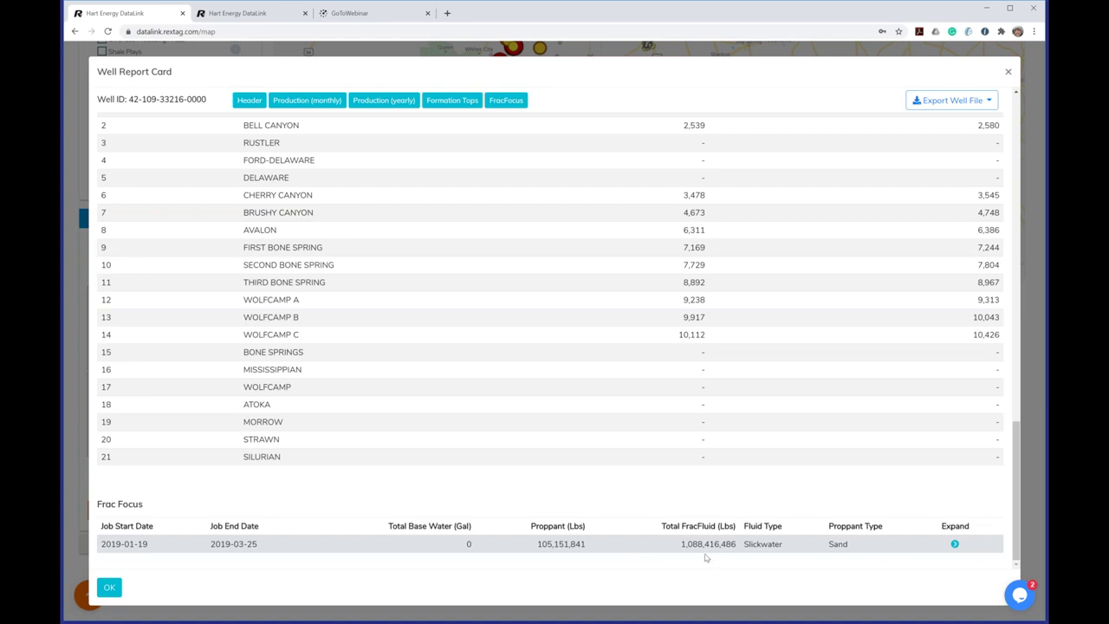
Expand the Frac Focus job starting 2019-01-19 and examine its fluid ingredients, suppliers and concentrations.
left_click(954, 545)
scroll(665, 517, "down", 4)
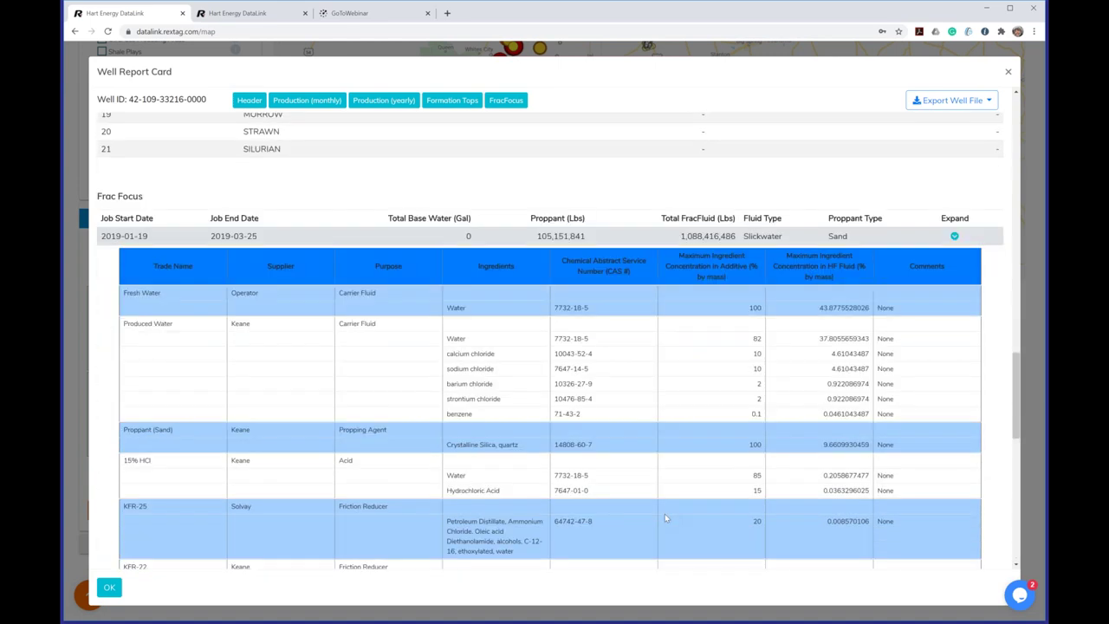
scroll(664, 517, "down", 2)
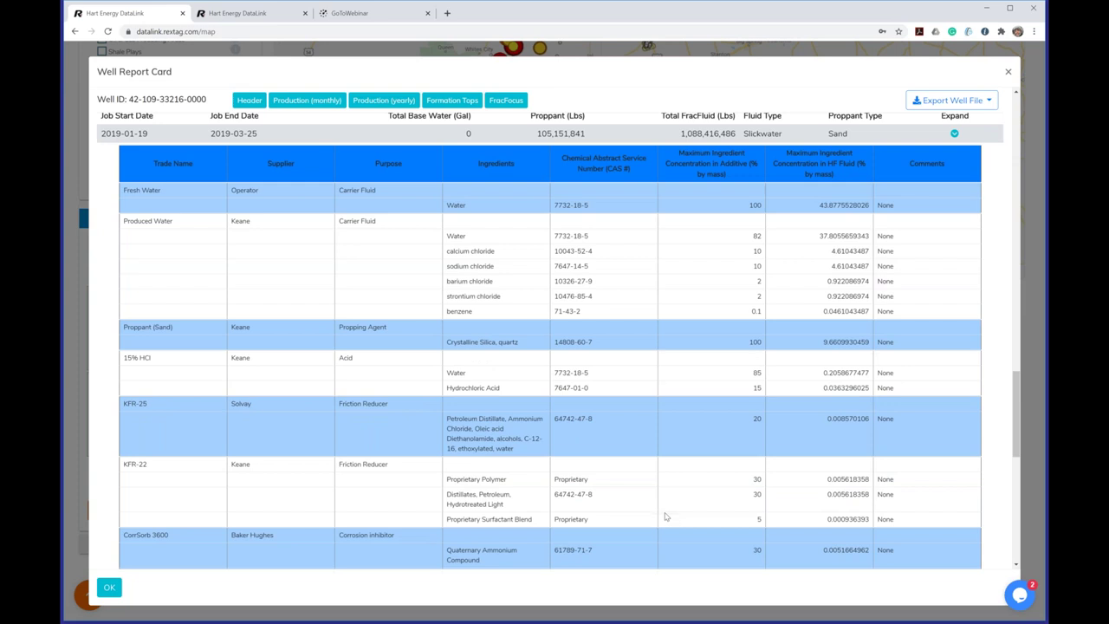
scroll(752, 428, "down", 4)
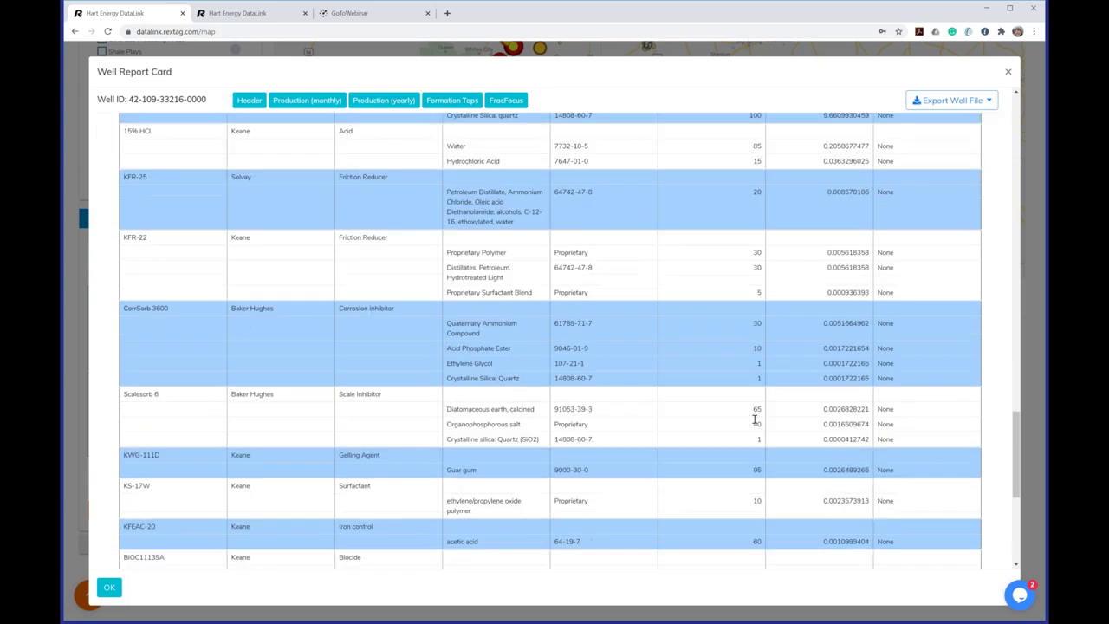
Check the available well file export formats without exporting, and close the well report card.
scroll(758, 418, "up", 15)
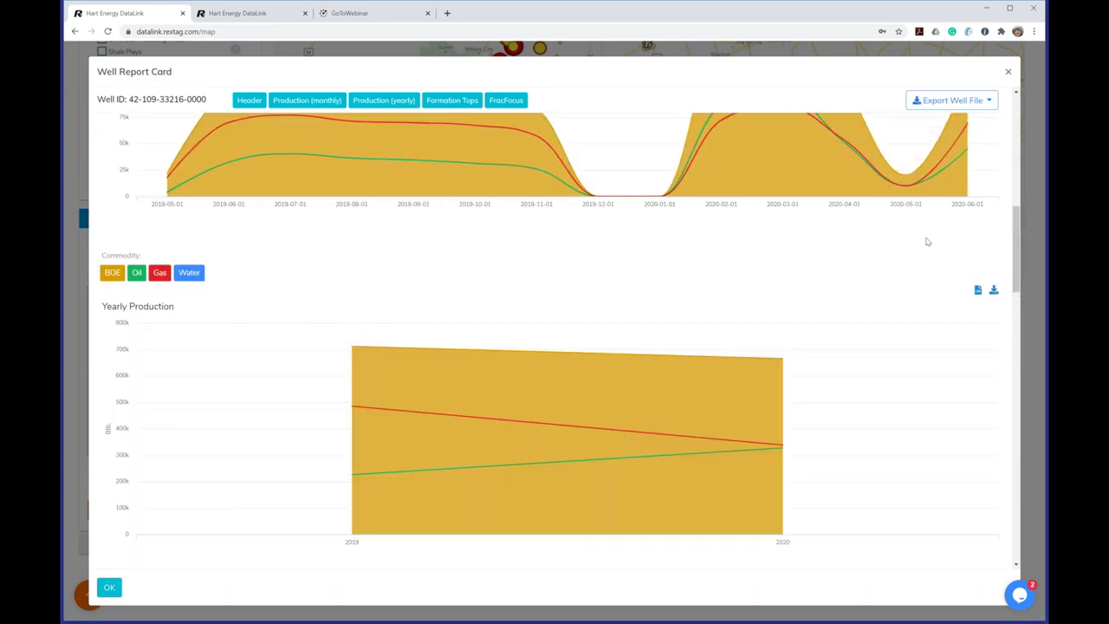
scroll(926, 240, "up", 3)
scroll(927, 240, "up", 3)
left_click(950, 101)
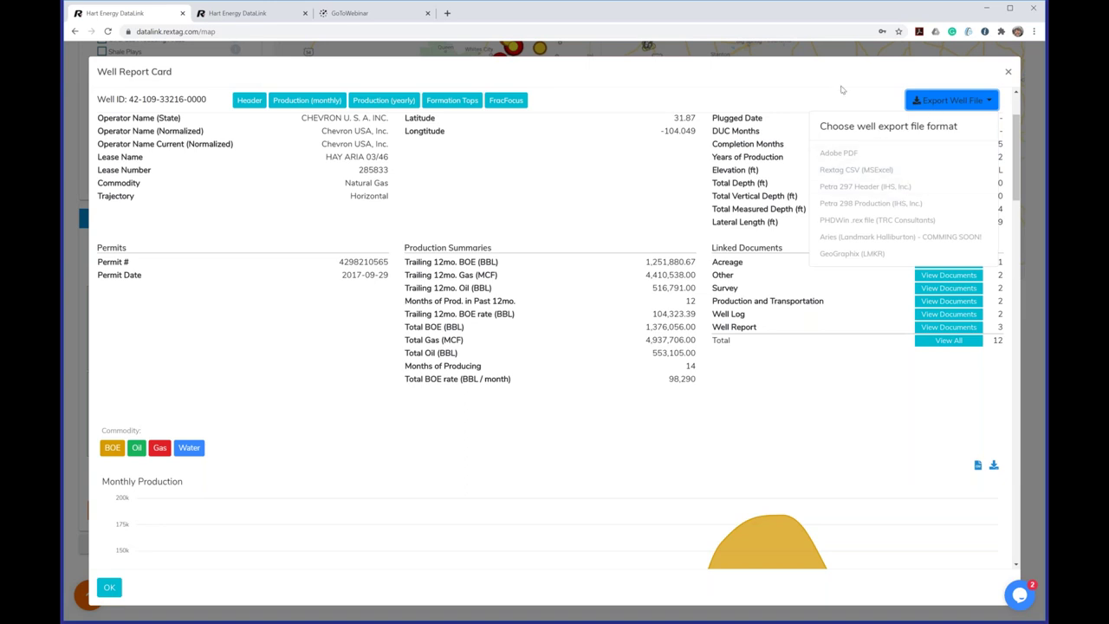
left_click(931, 84)
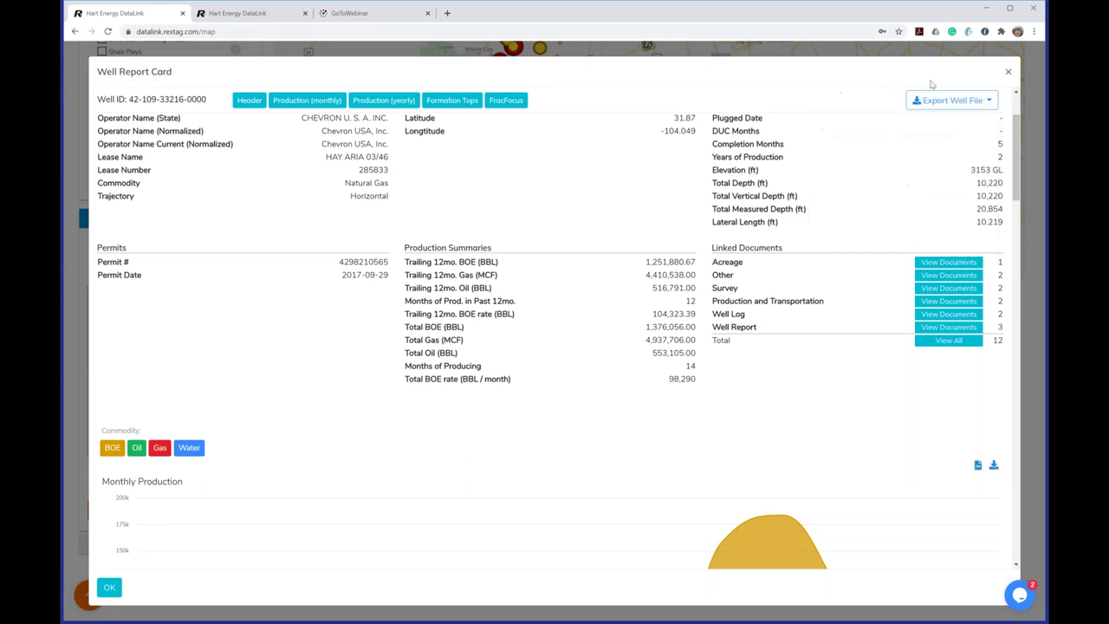
left_click(1009, 73)
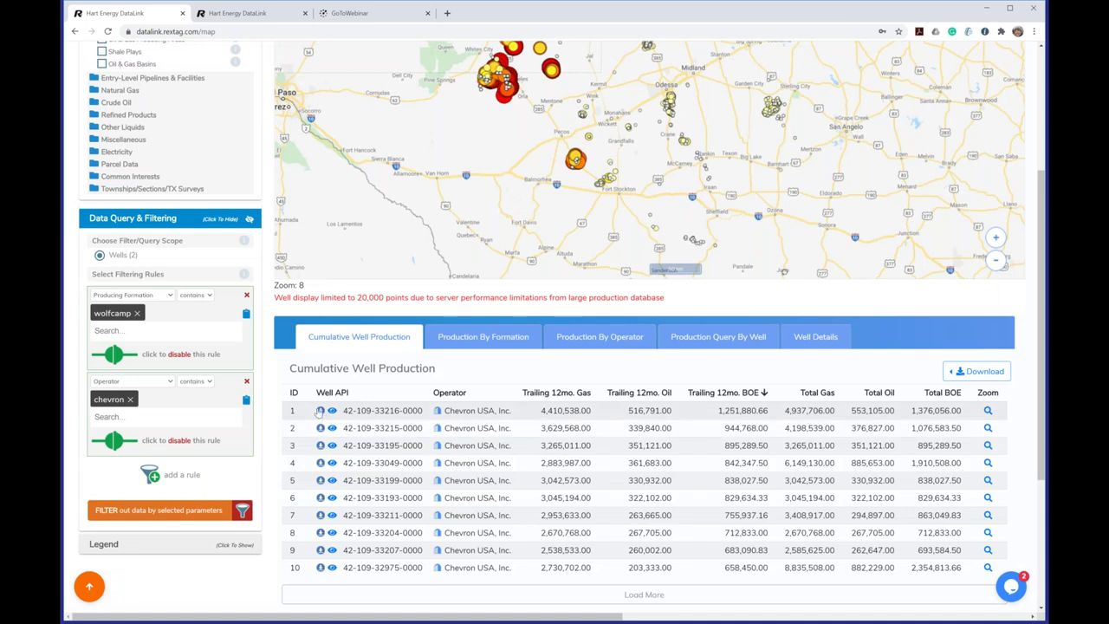
Turn off the Wells layer and display the Acreages layer, with the map centred on Texas.
scroll(264, 406, "up", 1)
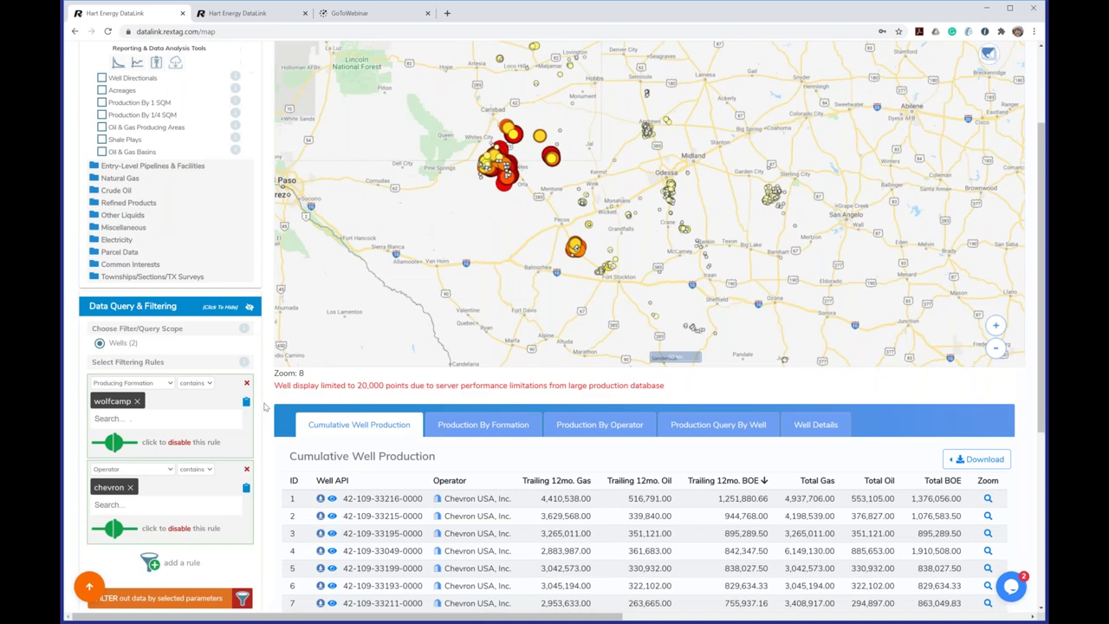
scroll(264, 406, "up", 2)
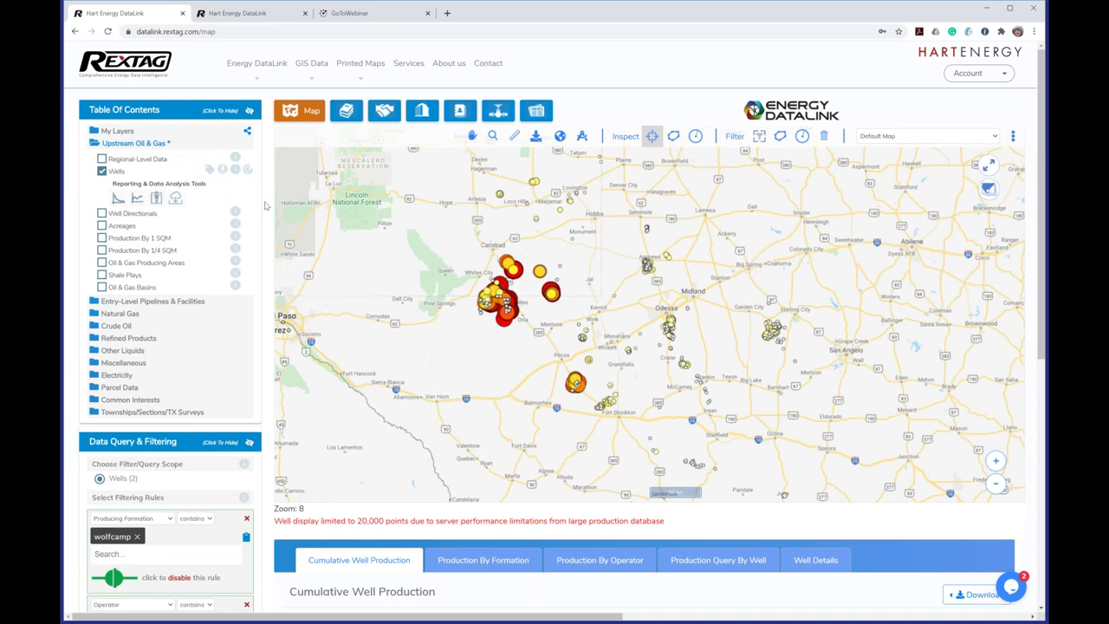
left_click(101, 171)
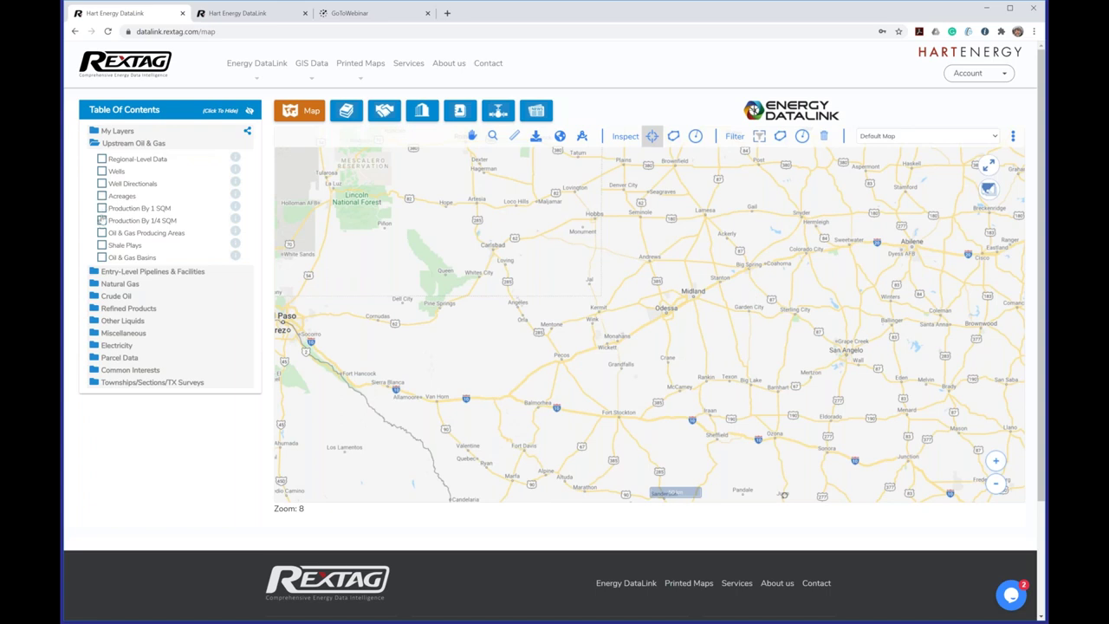
left_click(102, 196)
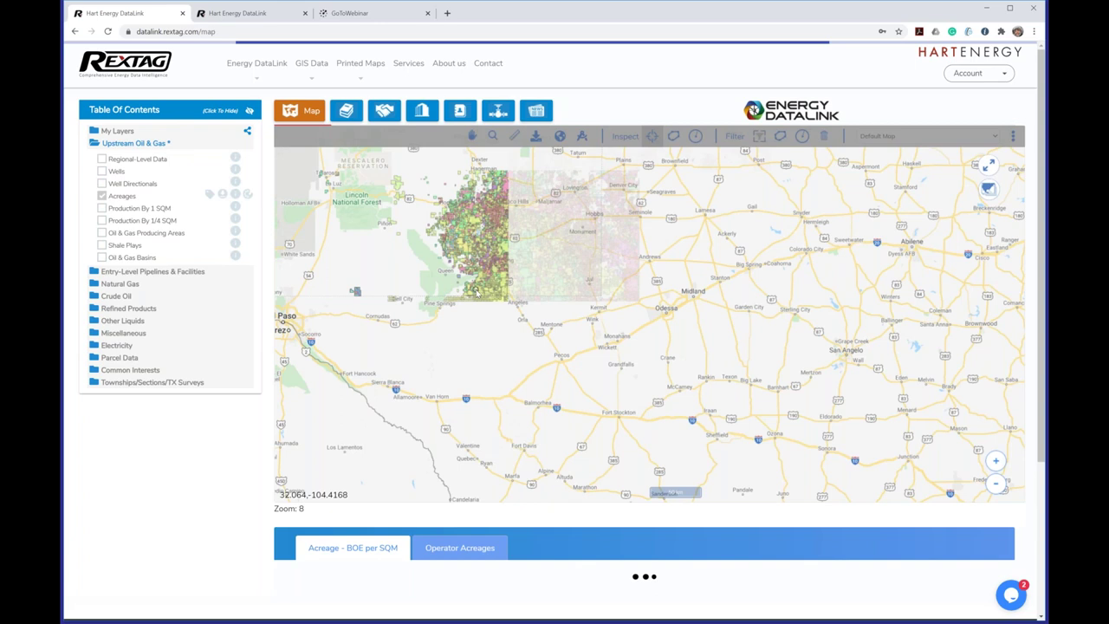
scroll(615, 378, "down", 3)
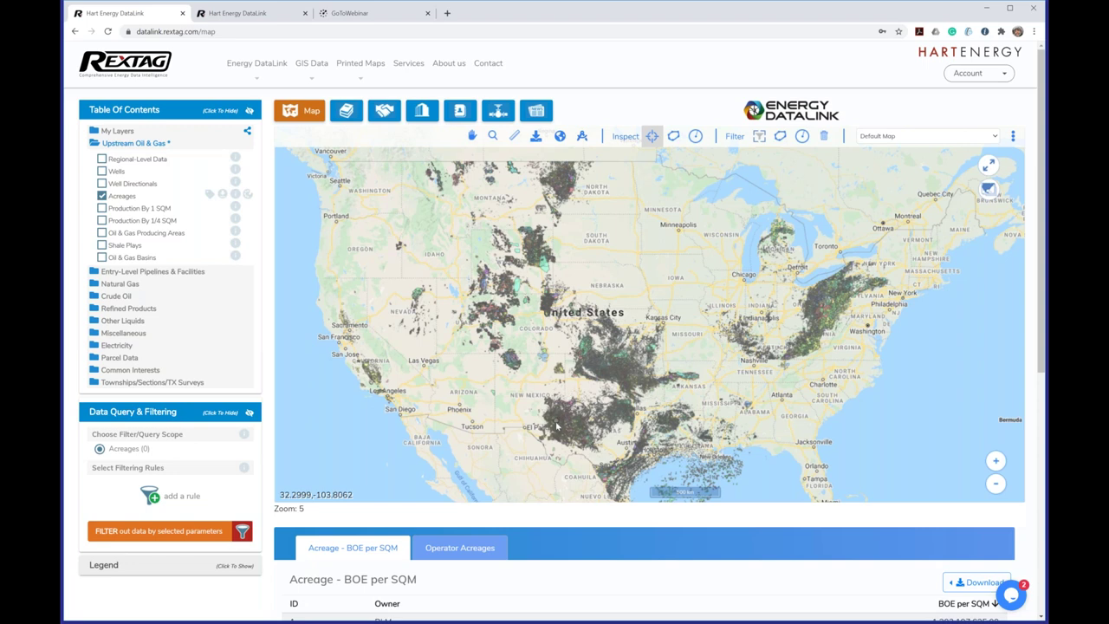
scroll(557, 425, "up", 1)
scroll(557, 424, "up", 1)
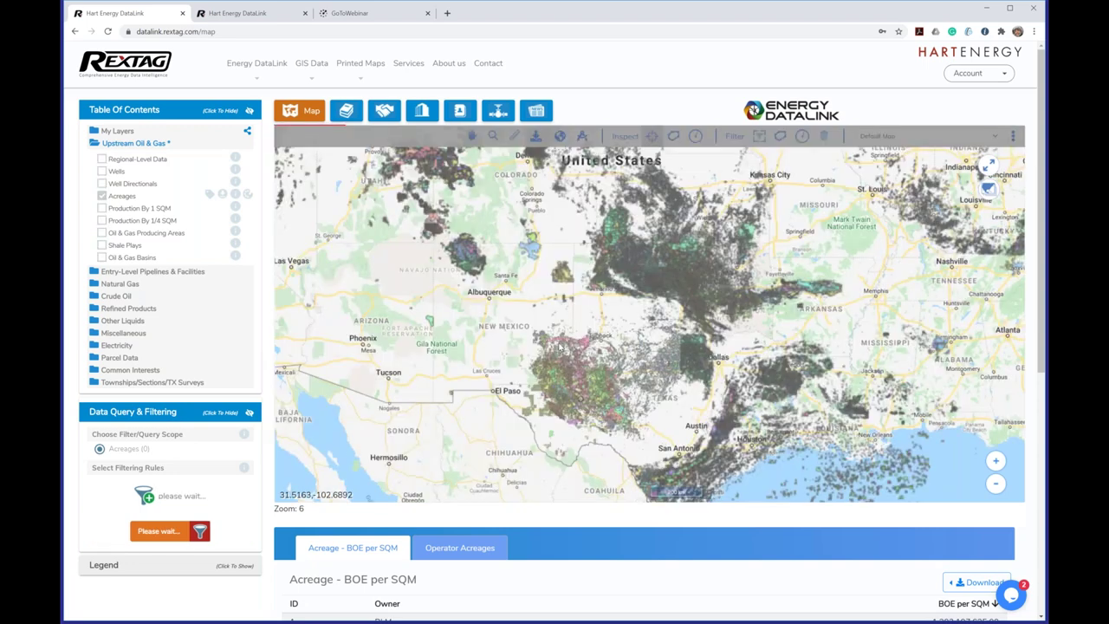
scroll(560, 350, "up", 1)
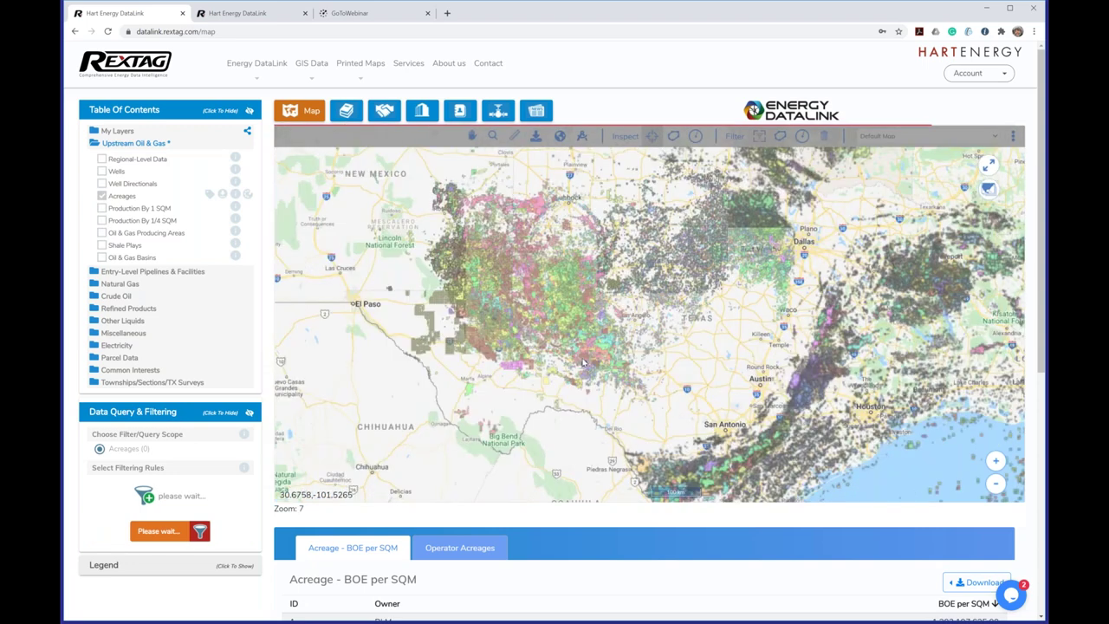
Filter the Acreages layer with a rule for BOE per SQM greater than 100000.
left_click(150, 495)
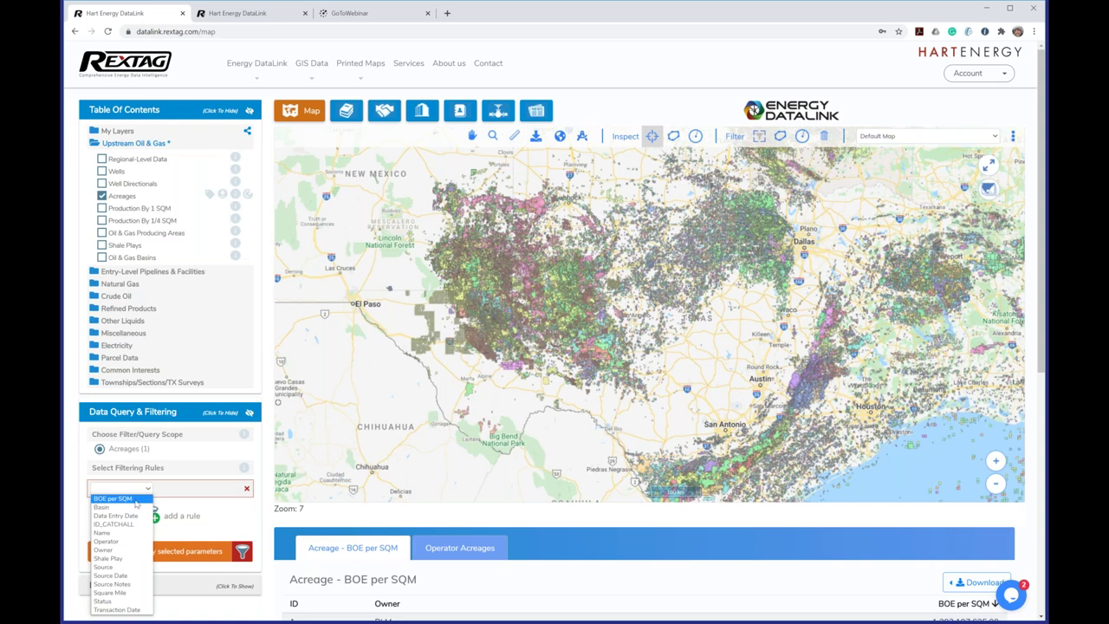
left_click(132, 499)
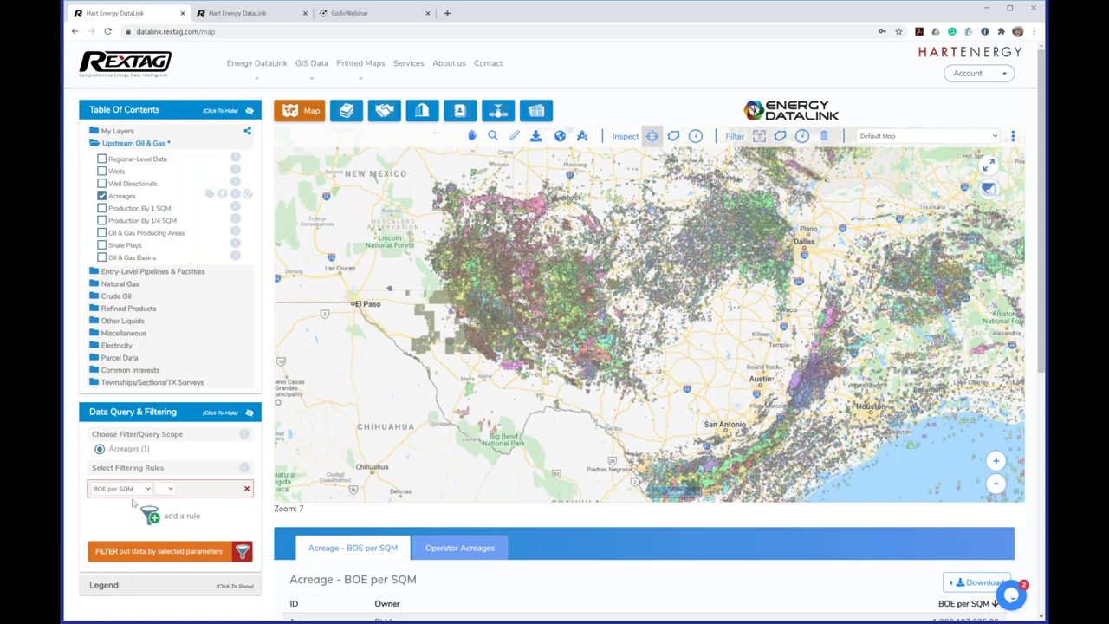
left_click(171, 491)
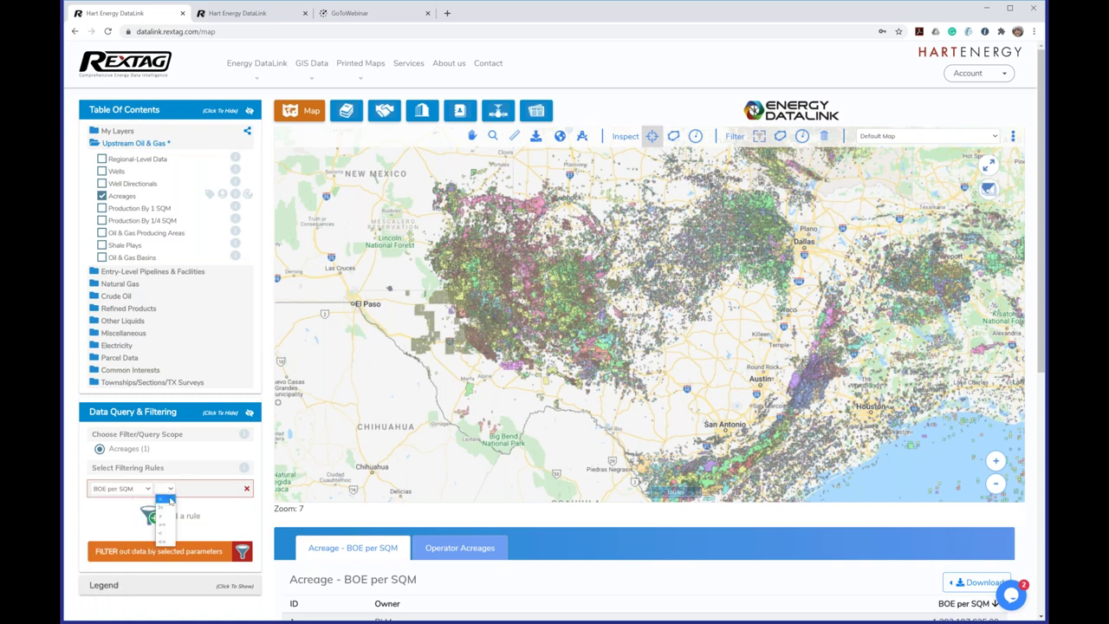
left_click(161, 517)
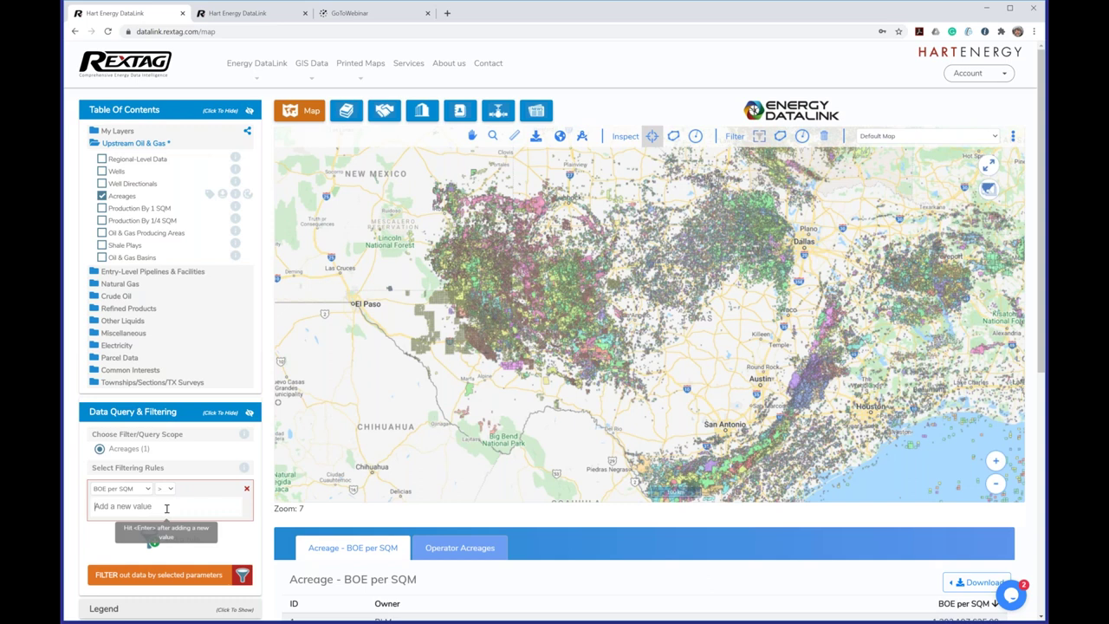
type("100000")
key("Return")
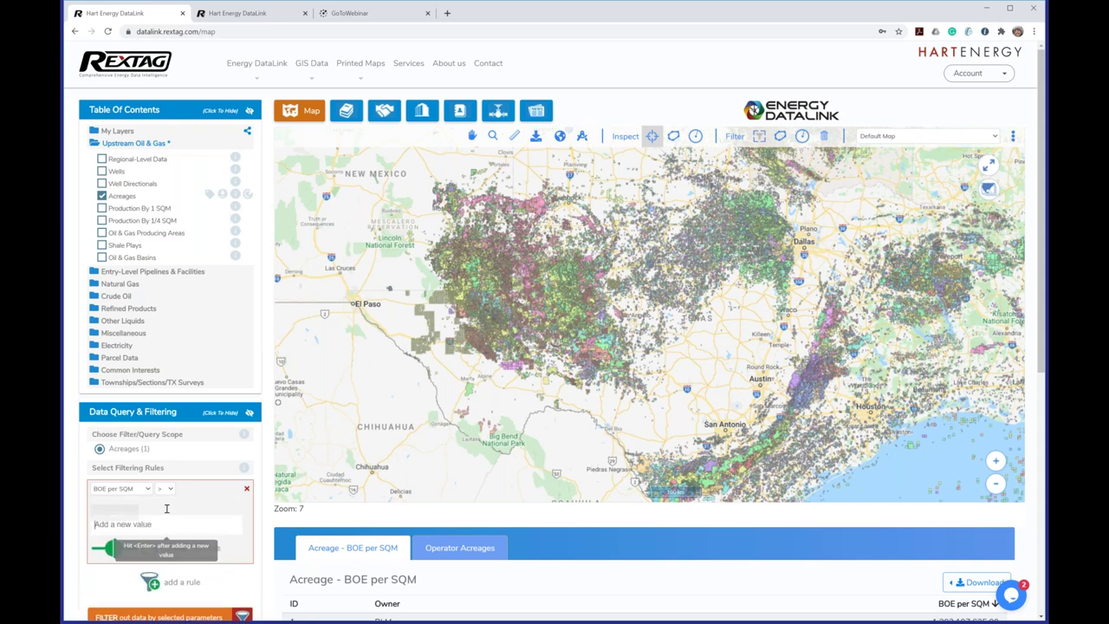
scroll(184, 502, "down", 2)
left_click(167, 516)
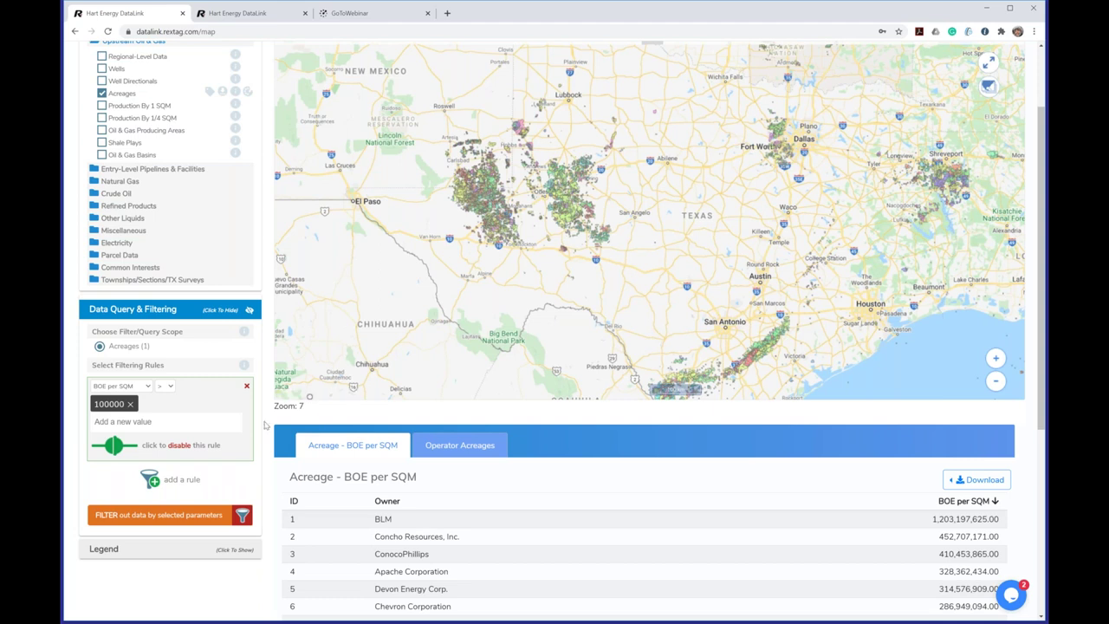
Inspect the filtered acreages around Midland up close and show the Operator Acreages report.
scroll(266, 425, "up", 1)
scroll(265, 425, "up", 2)
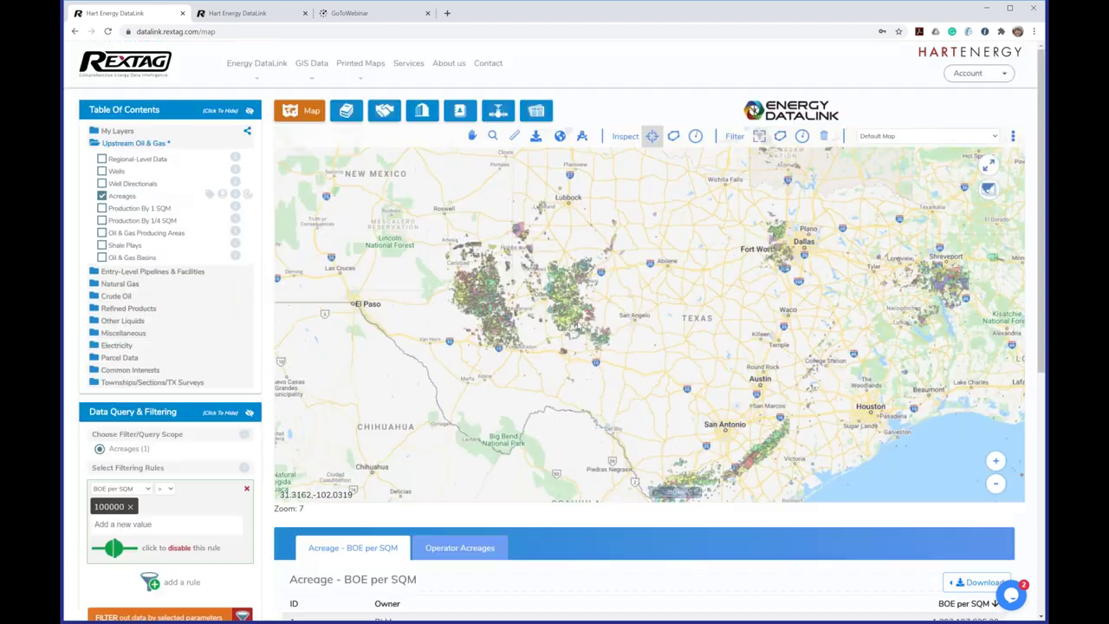
scroll(578, 306, "up", 4)
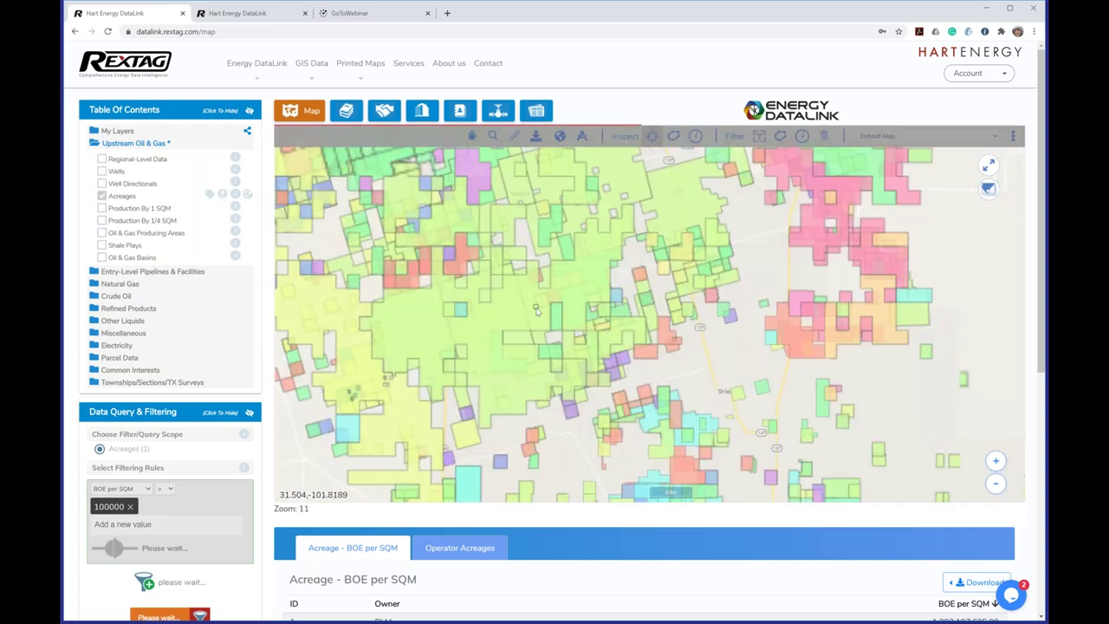
scroll(537, 310, "down", 2)
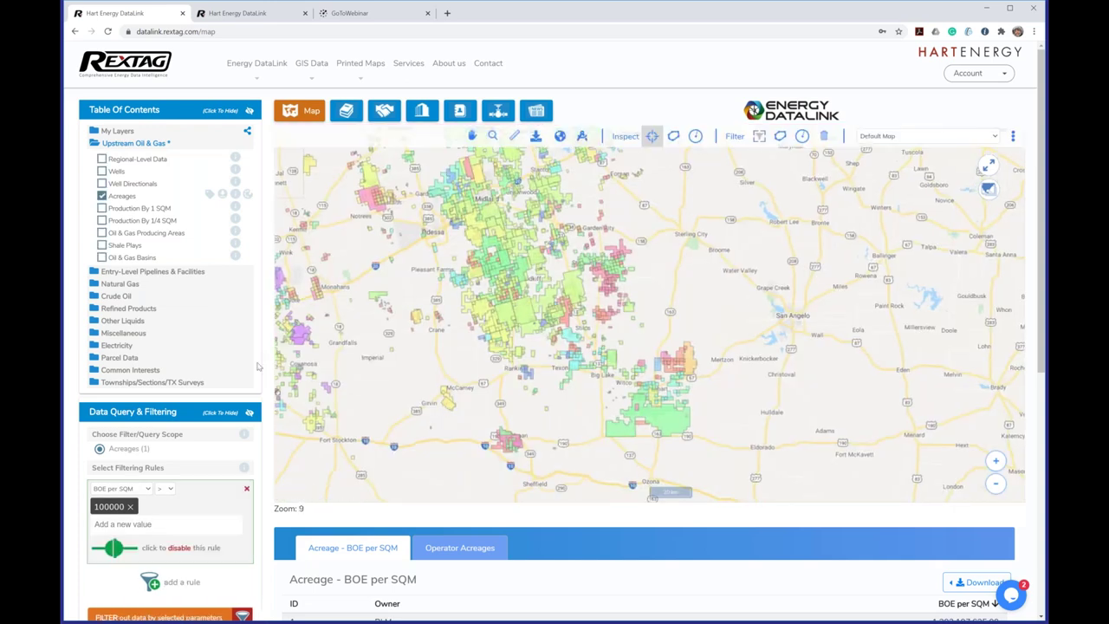
scroll(486, 554, "down", 2)
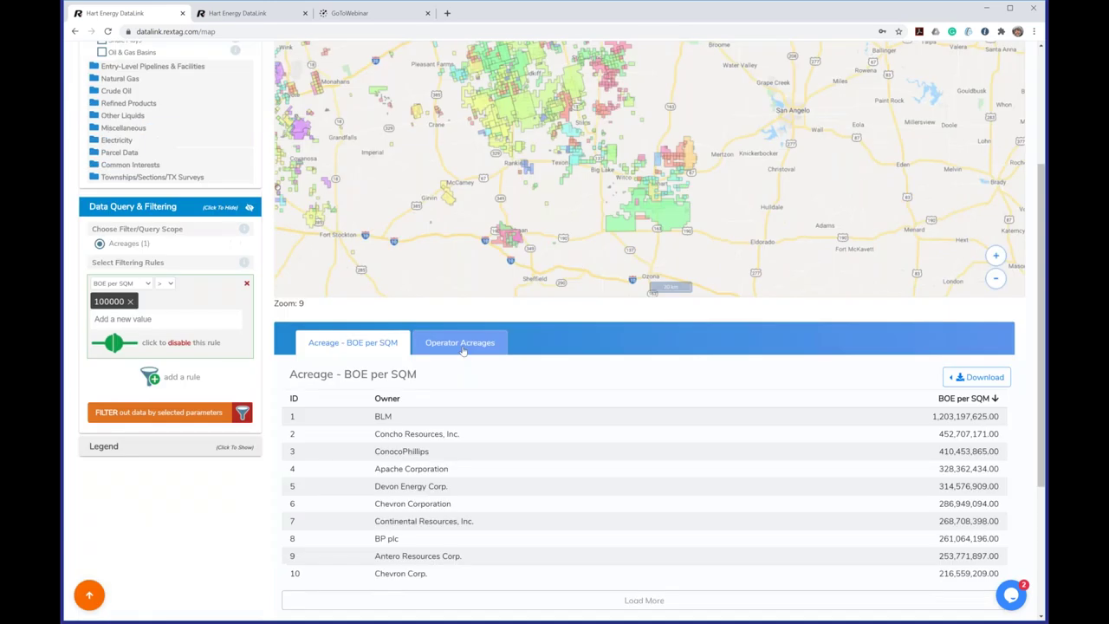
left_click(462, 345)
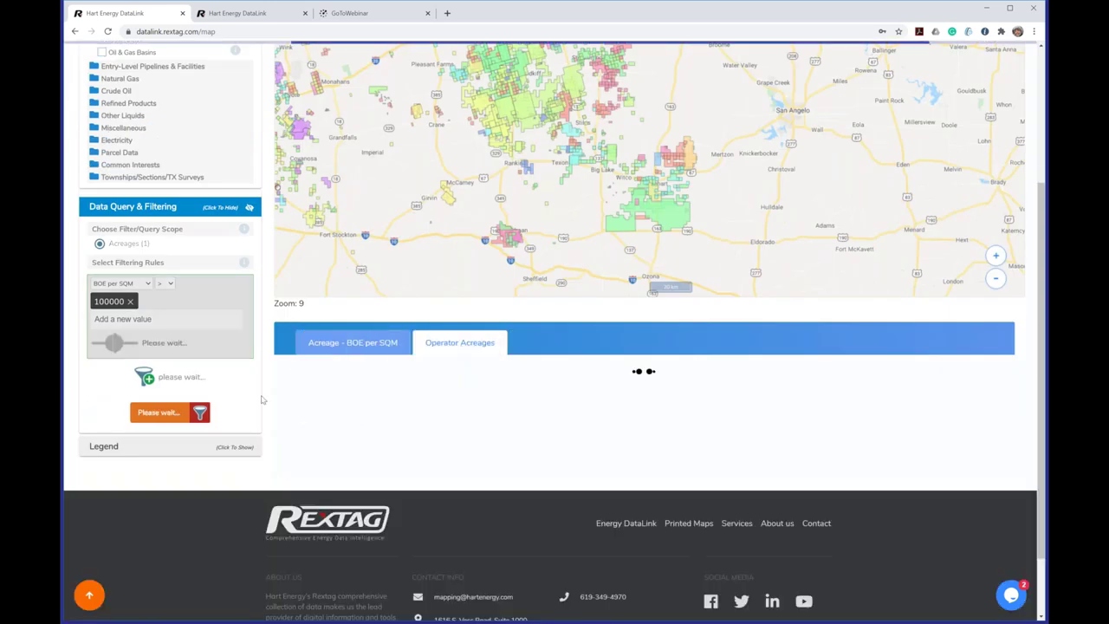
Restrict the filtered acreages and their report to the current map view.
scroll(262, 399, "up", 3)
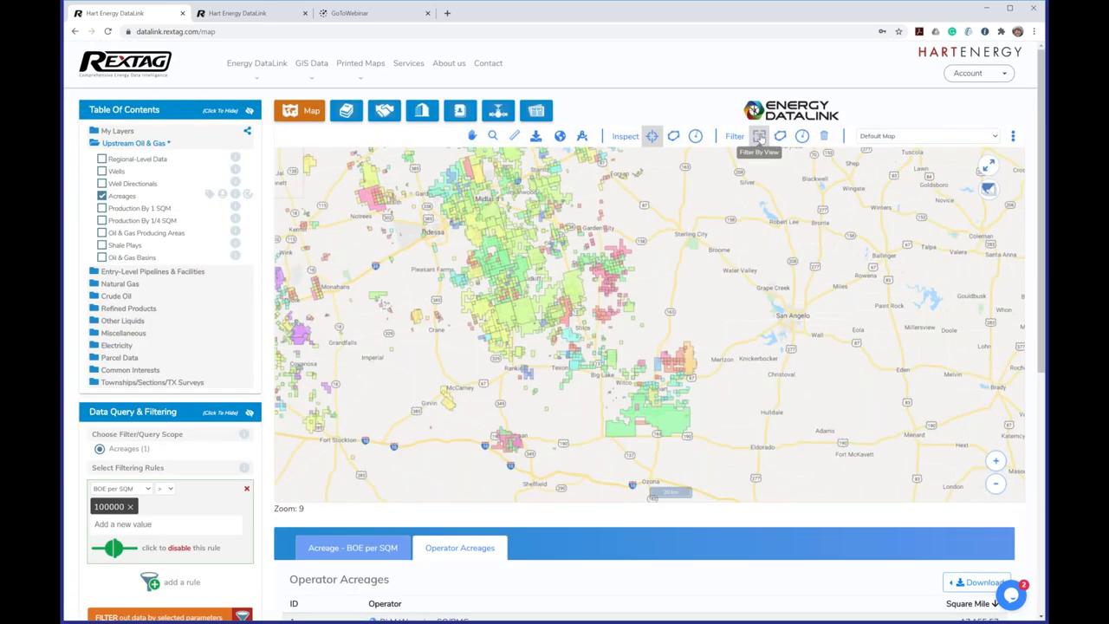
left_click(756, 142)
left_click(759, 136)
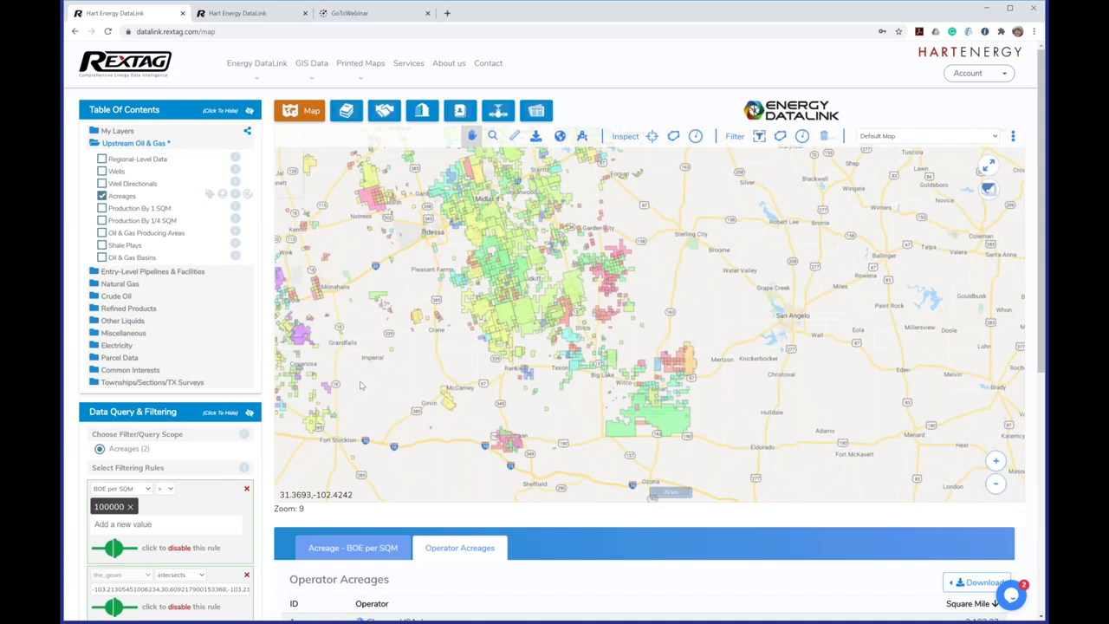
Review the Operator Acreages report restricted to the map view, comparing a close view south of Big Lake with a wider West Texas view.
scroll(269, 498, "down", 1)
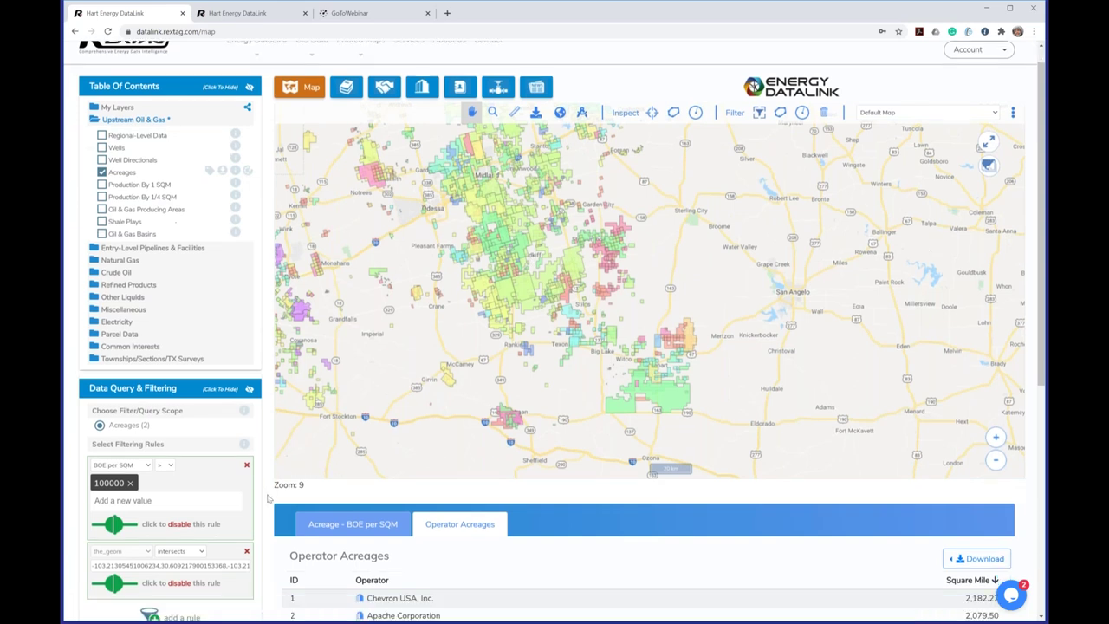
scroll(268, 498, "down", 3)
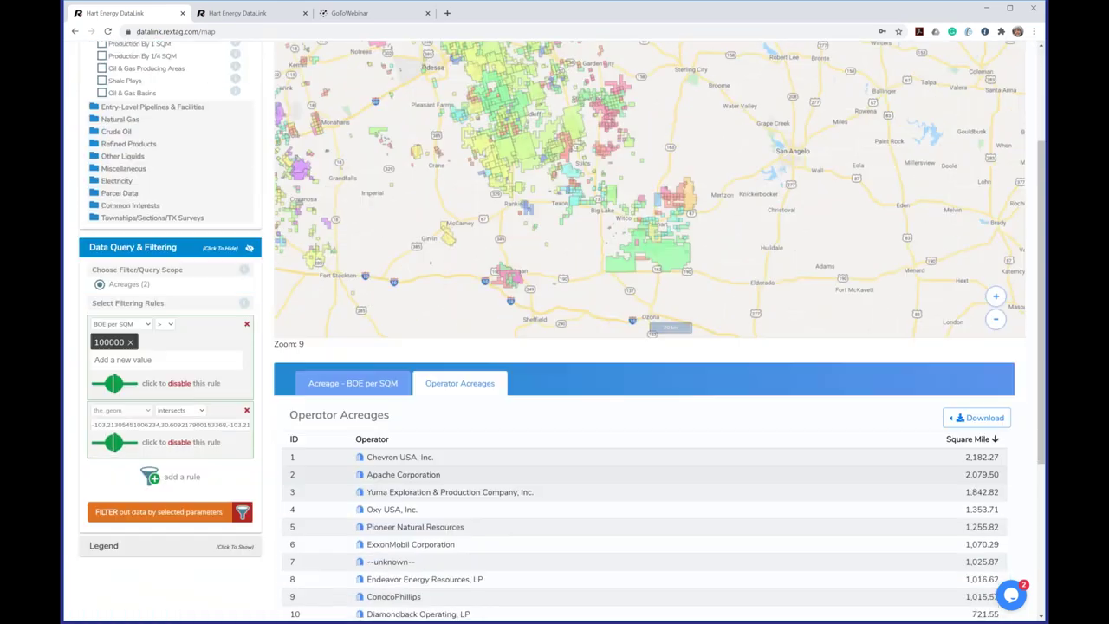
scroll(412, 310, "down", 3)
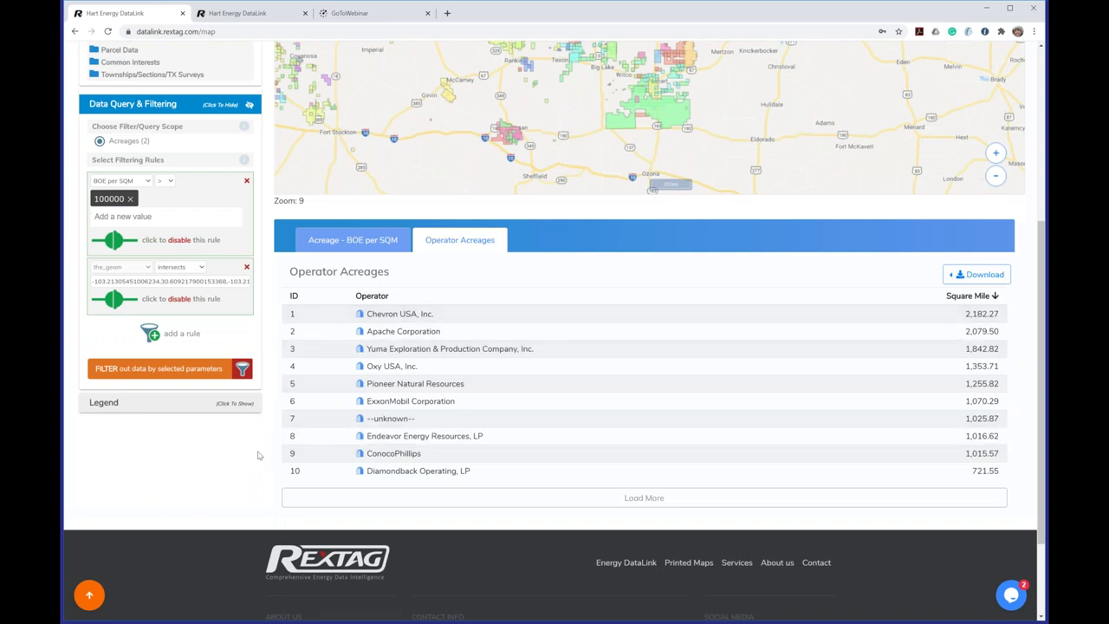
scroll(257, 455, "up", 1)
scroll(257, 455, "up", 5)
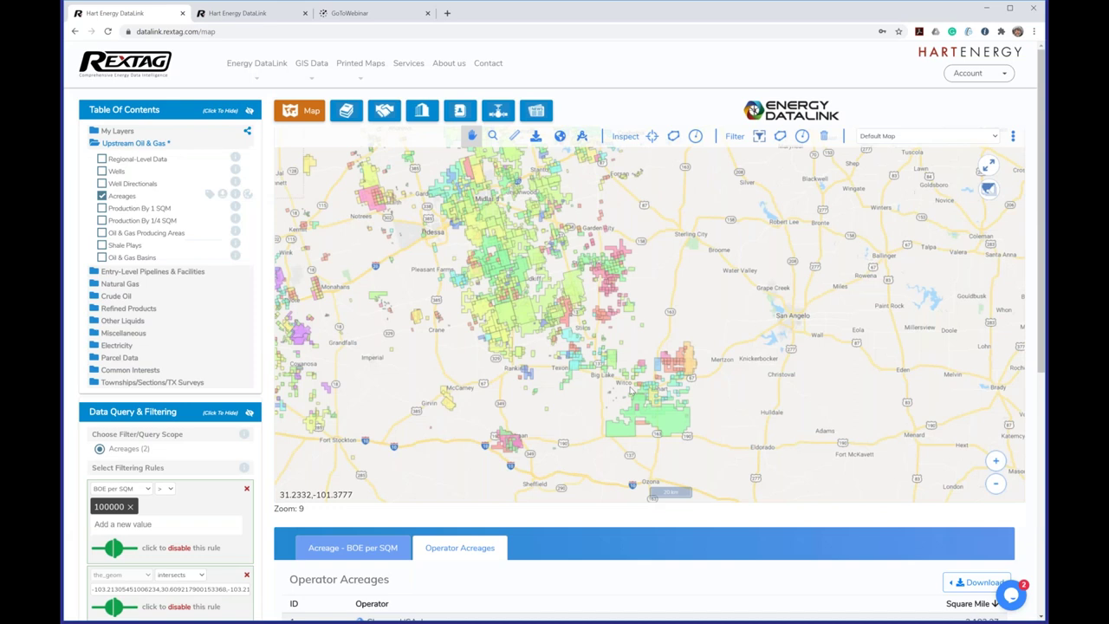
scroll(632, 391, "up", 2)
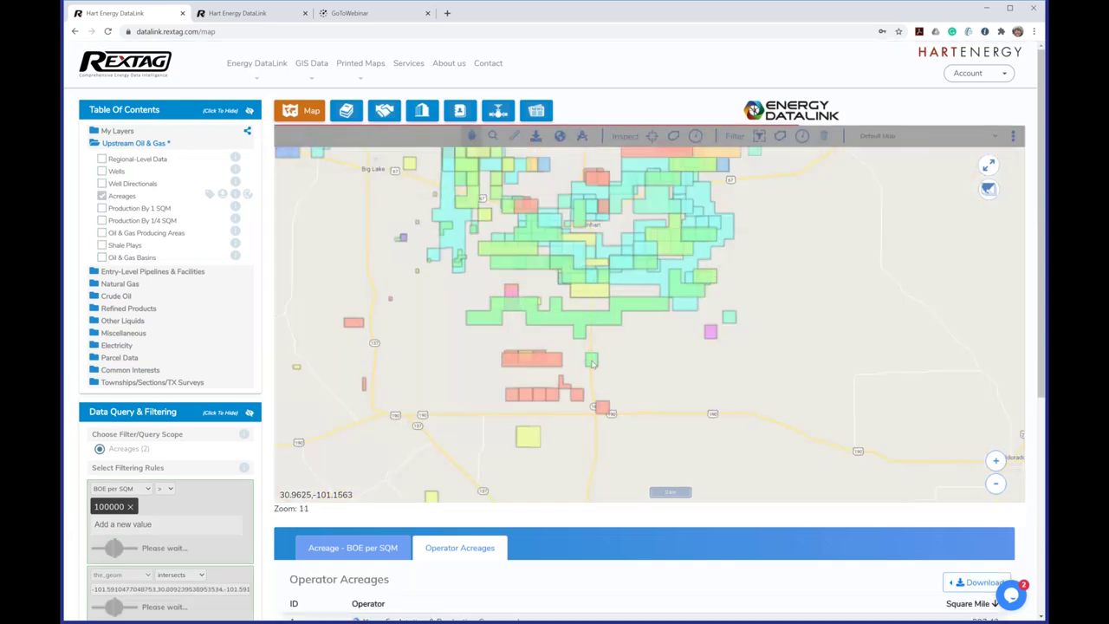
scroll(294, 547, "down", 2)
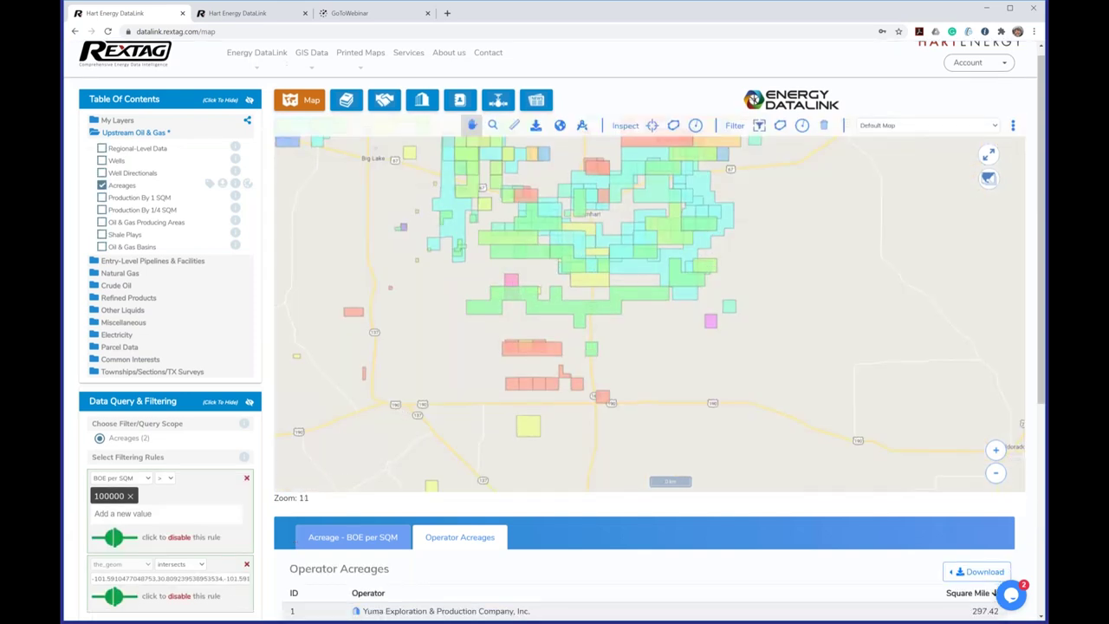
scroll(276, 493, "up", 2)
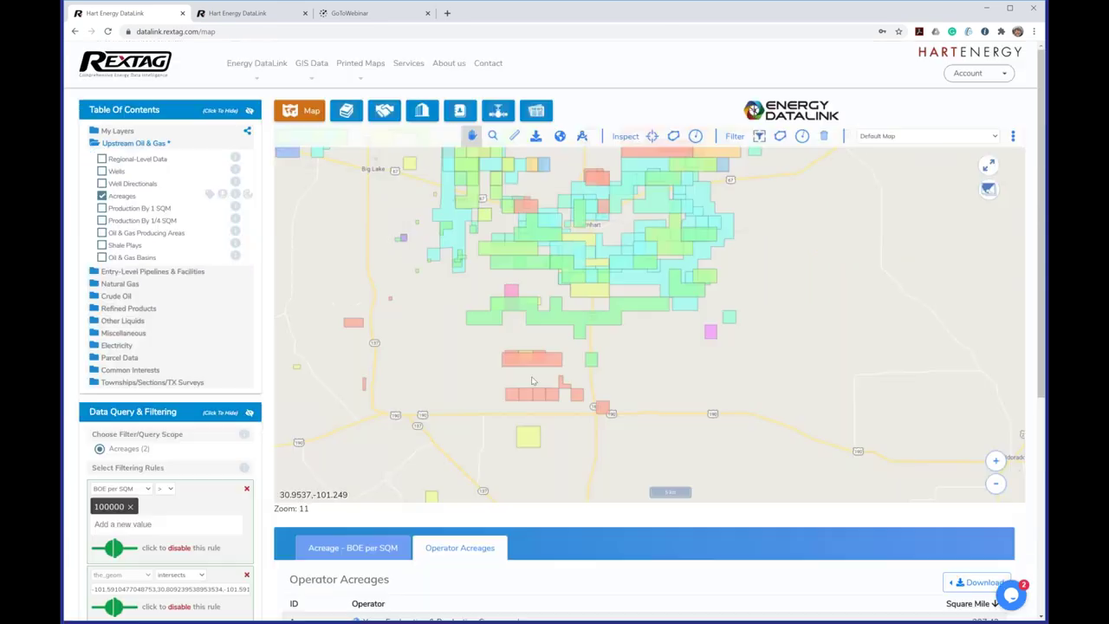
scroll(533, 381, "down", 2)
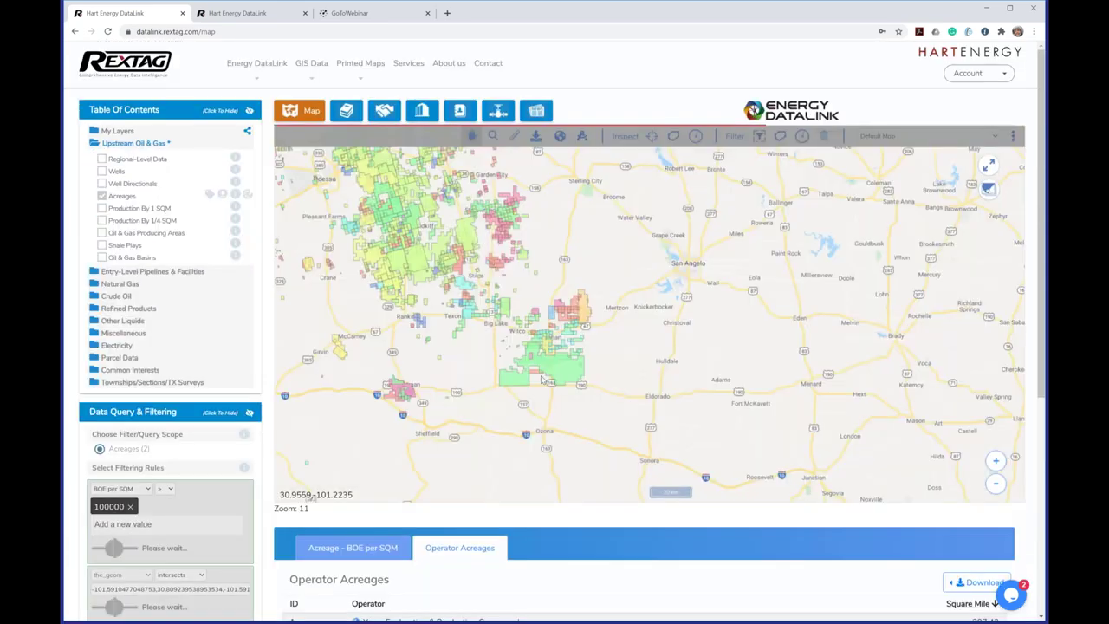
scroll(542, 379, "down", 3)
scroll(507, 349, "up", 1)
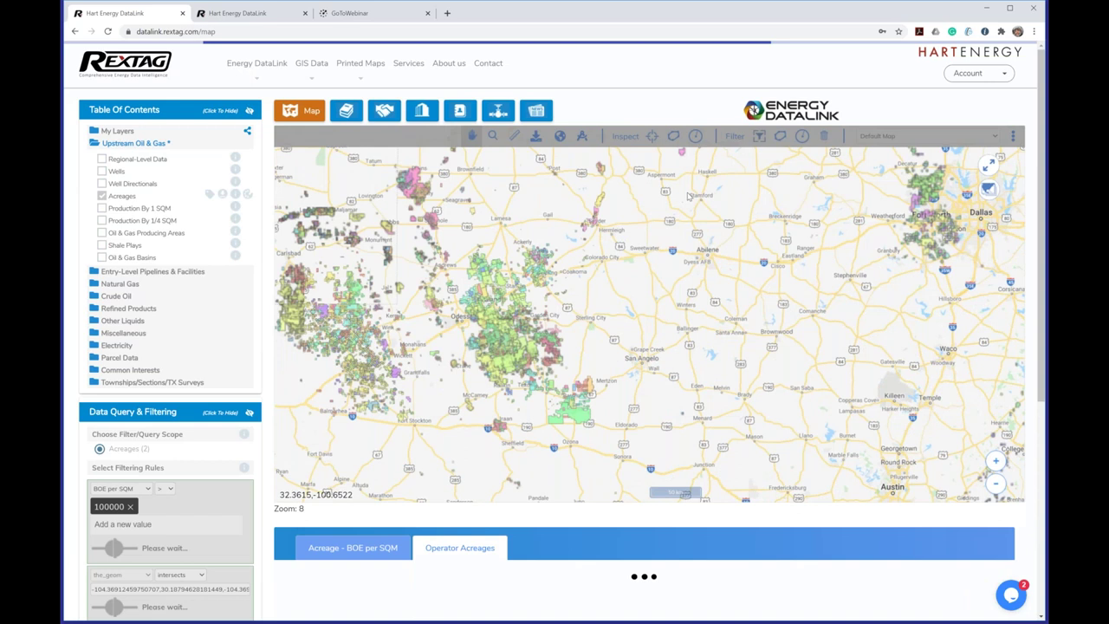
Remove the map view restriction from the Acreages filter and inspect the acreages at a point in the Midland Basin cluster southeast of Odessa.
left_click(673, 136)
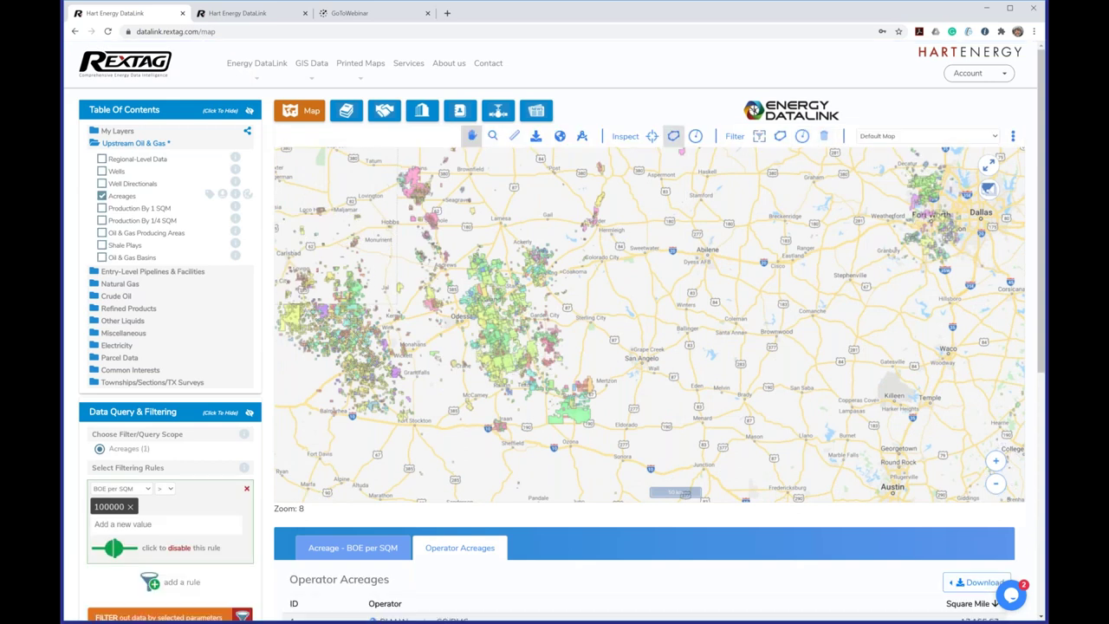
left_click(651, 136)
left_click(507, 363)
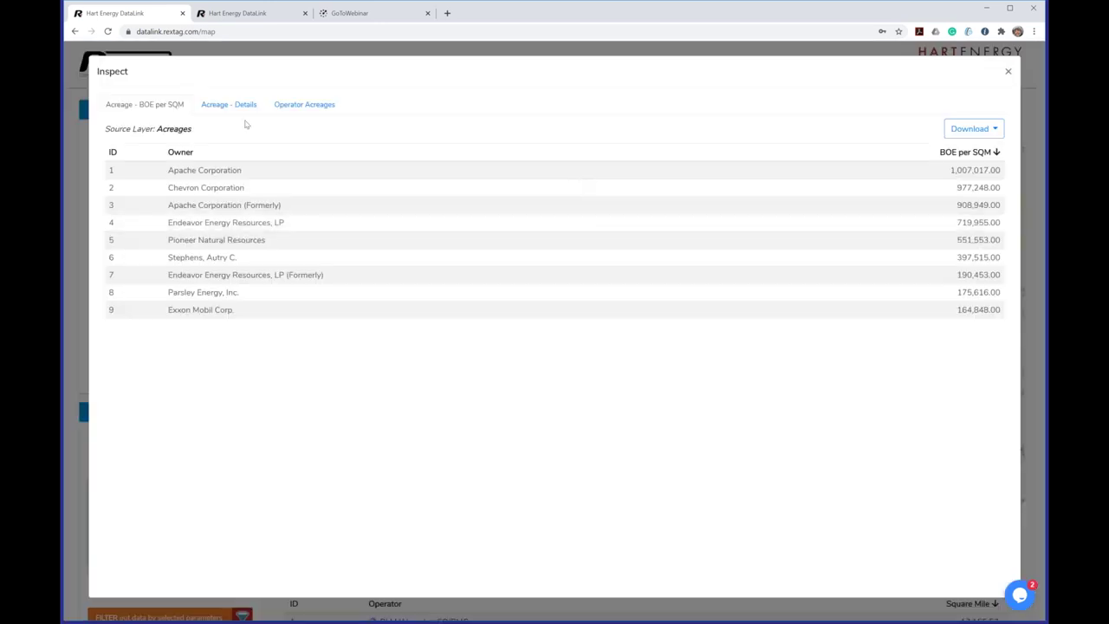
From the Acreage - Details report, view page 8 of a linked Pioneer Natural Resources source document, and close the inspection results.
left_click(246, 104)
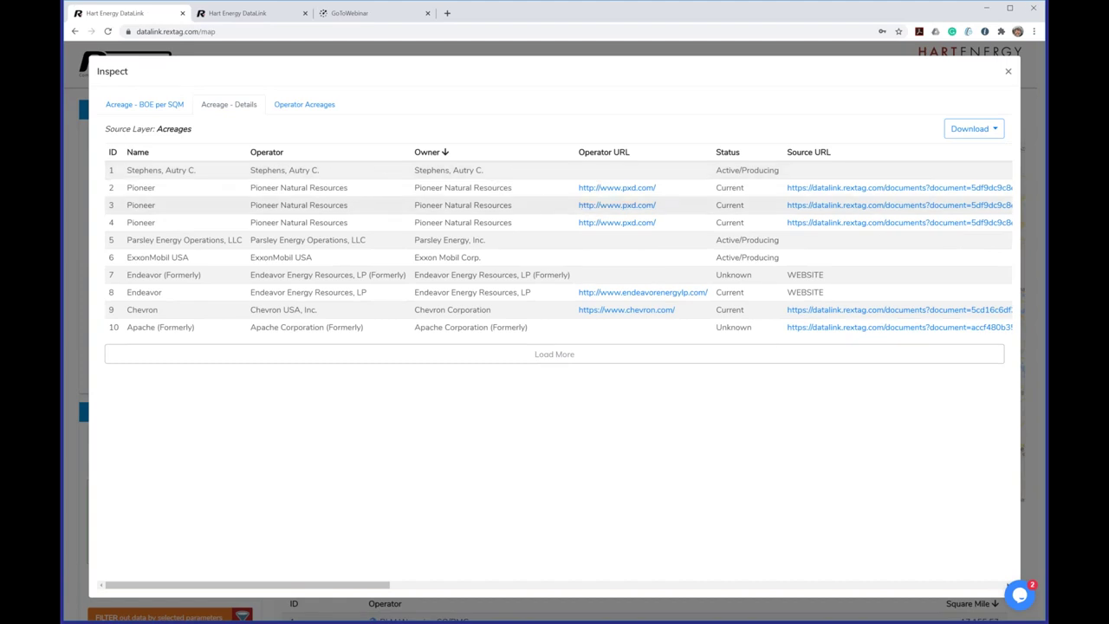
left_click_drag(314, 592, 408, 570)
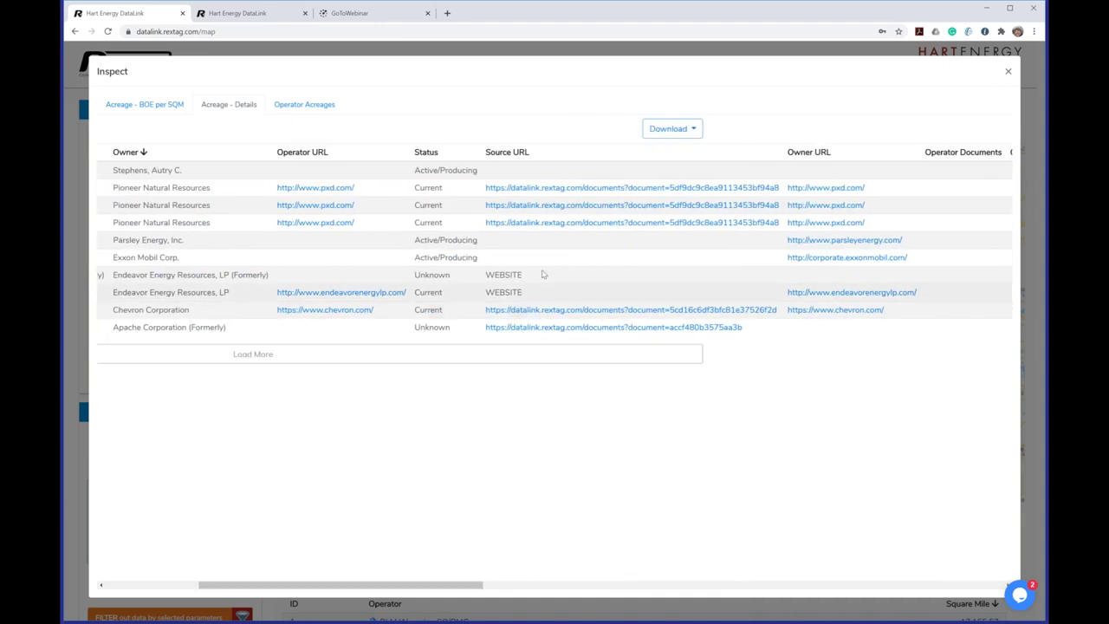
left_click(525, 206)
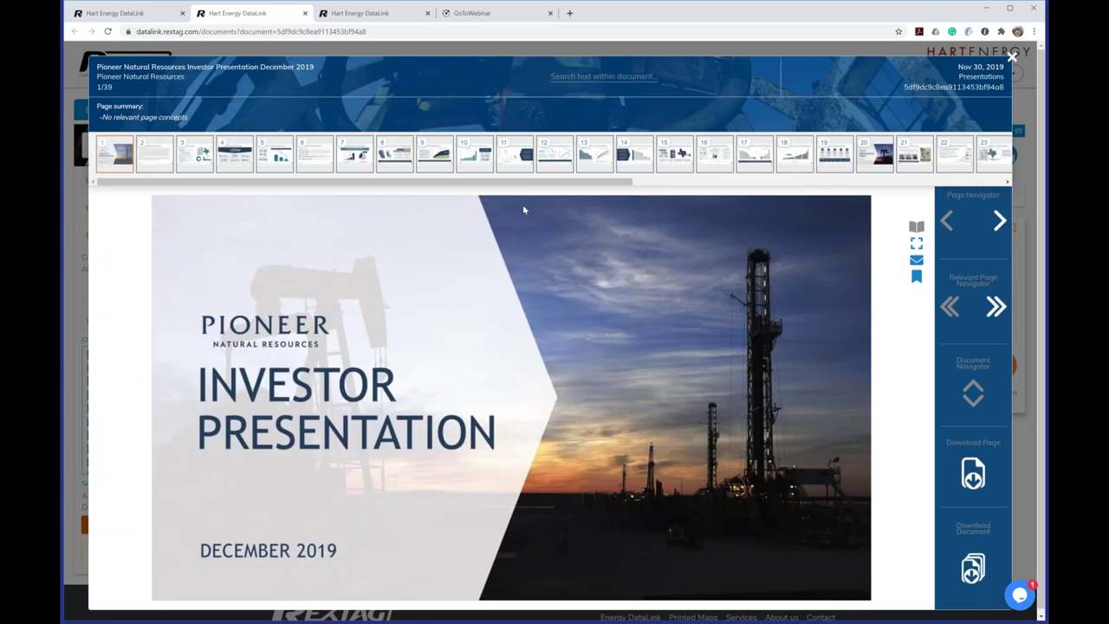
left_click(398, 154)
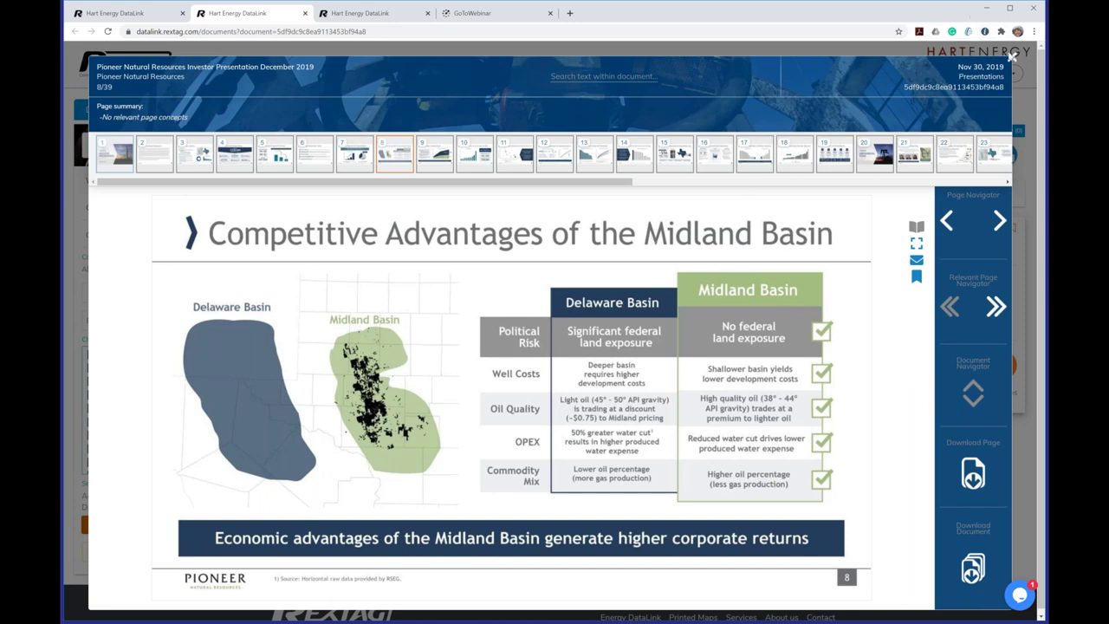
left_click(1012, 59)
left_click(149, 14)
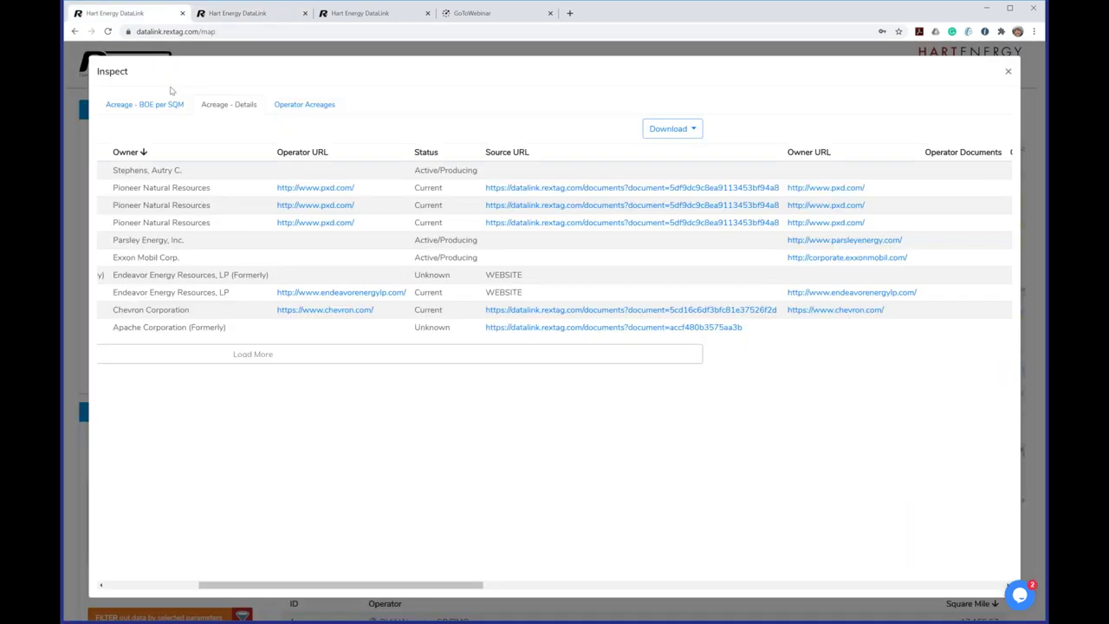
left_click(1008, 72)
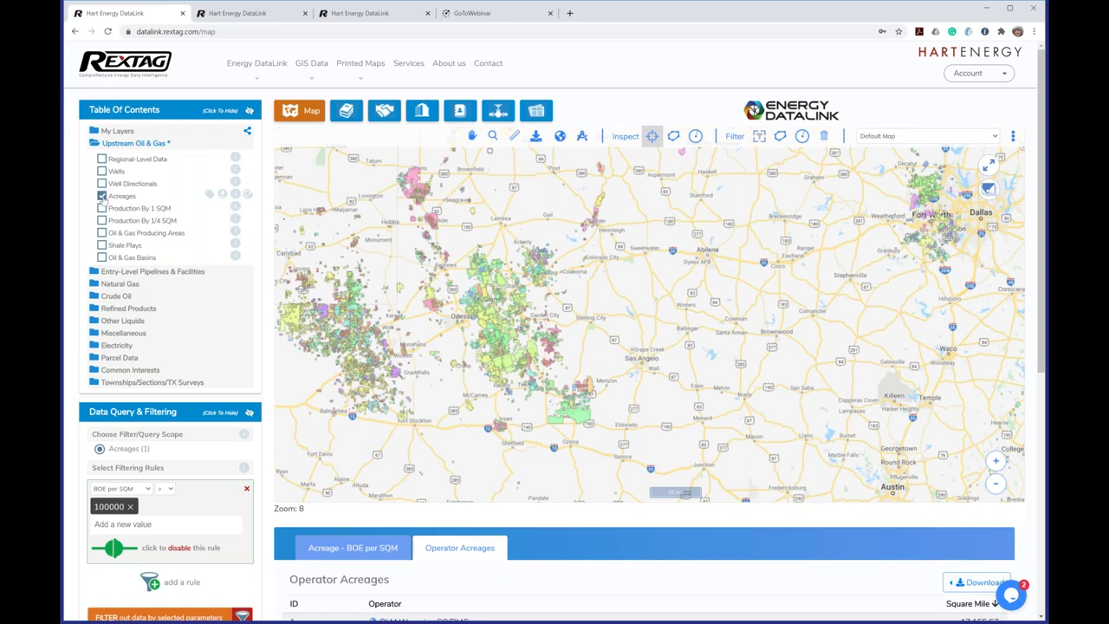
Replace the Acreages layer with Natural Gas Pipelines and Natural Gas Processing Plants, ordering the plants above the pipelines.
left_click(102, 196)
left_click(119, 284)
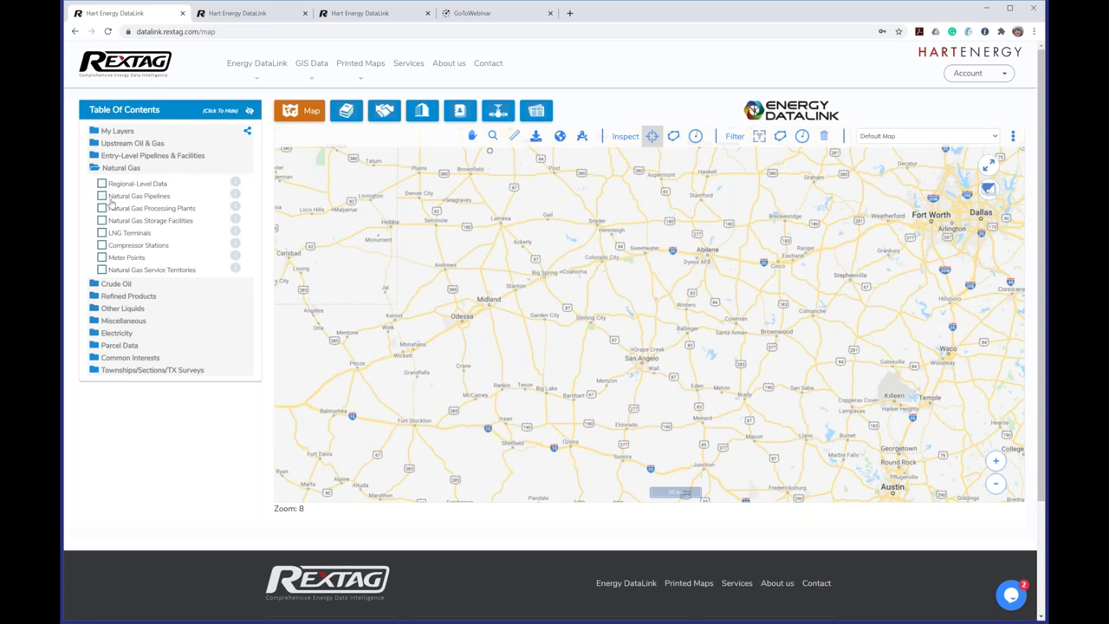
left_click(110, 200)
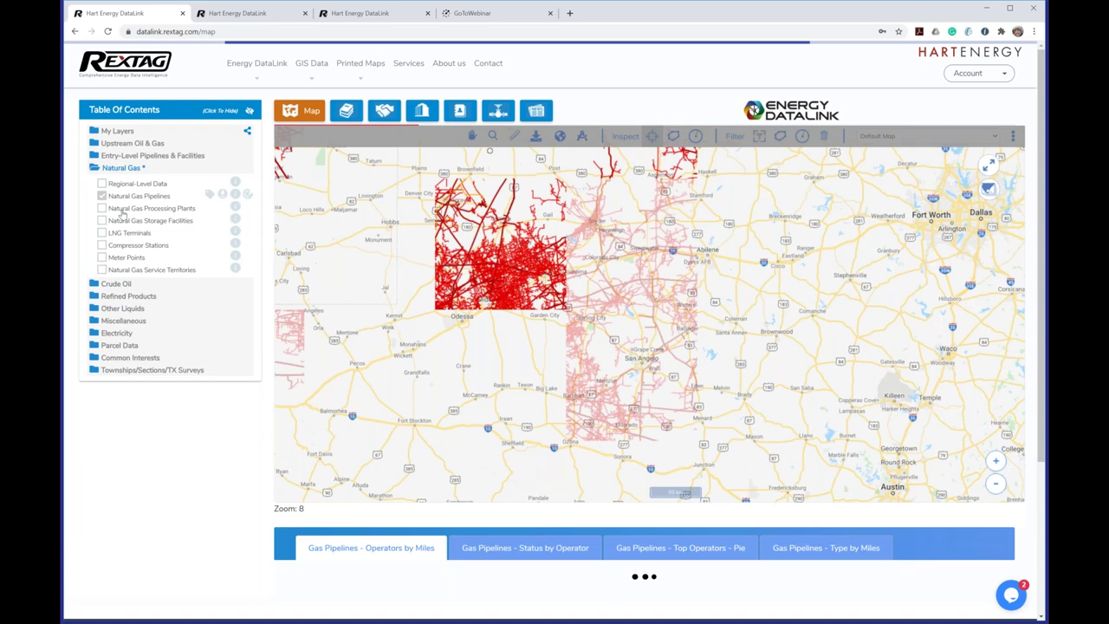
left_click(121, 209)
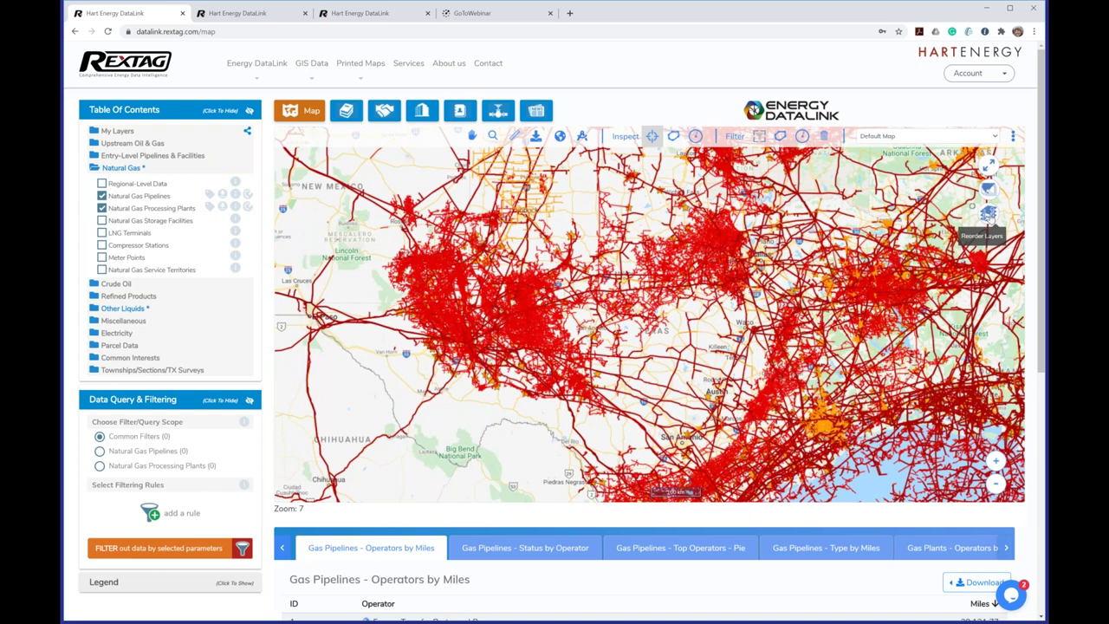
left_click(989, 215)
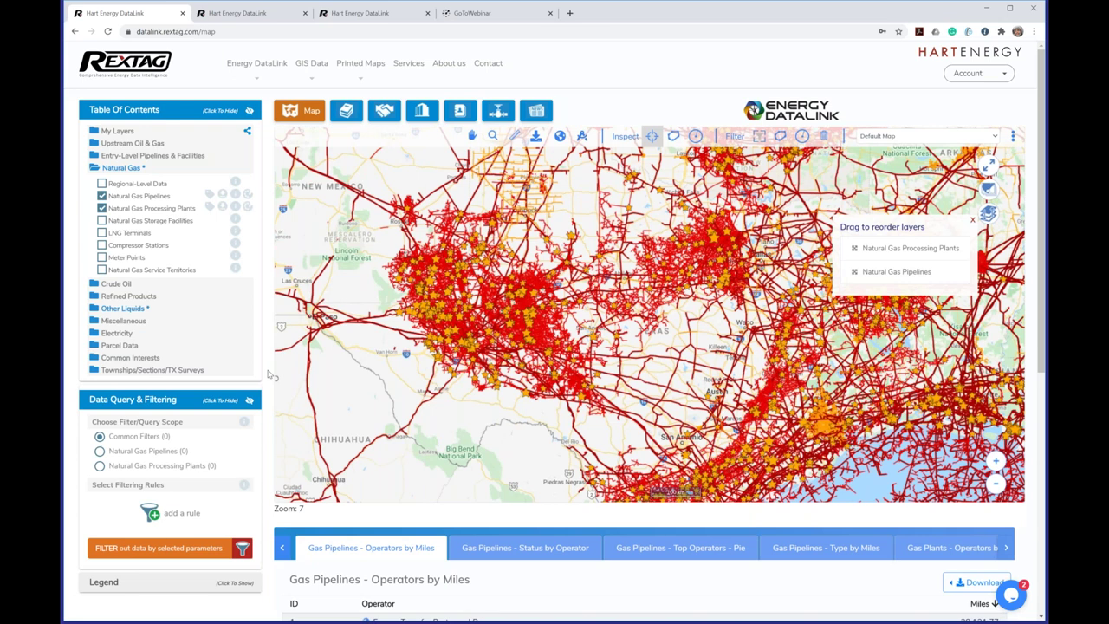
left_click(972, 221)
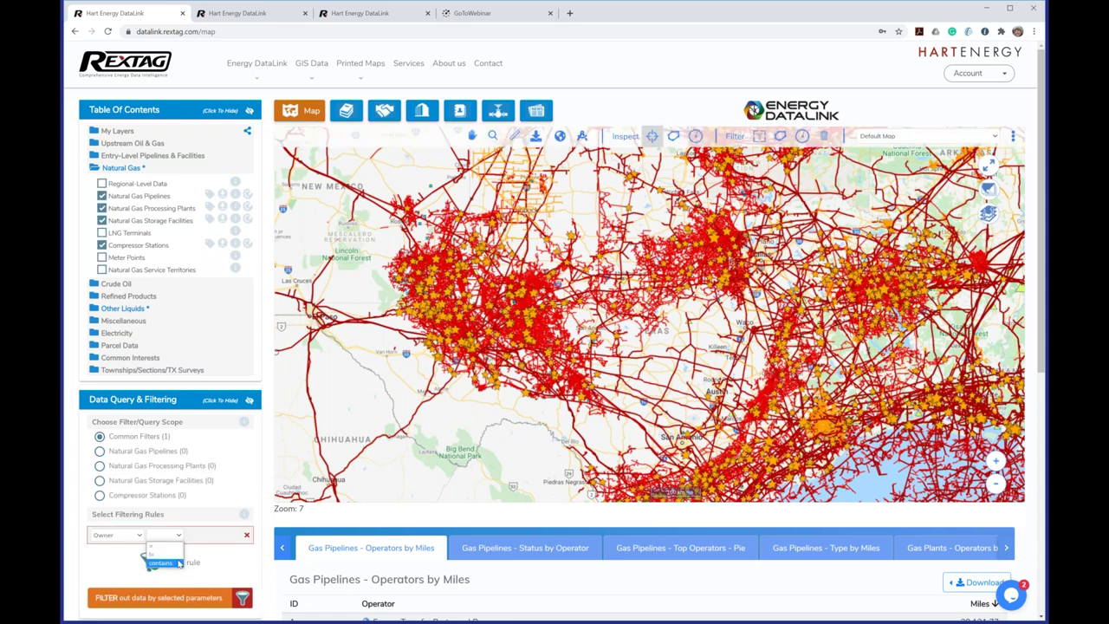
Add the Natural Gas Storage Facilities and Compressor Stations layers and apply a common filter of Owner contains "kinder".
type("kinder")
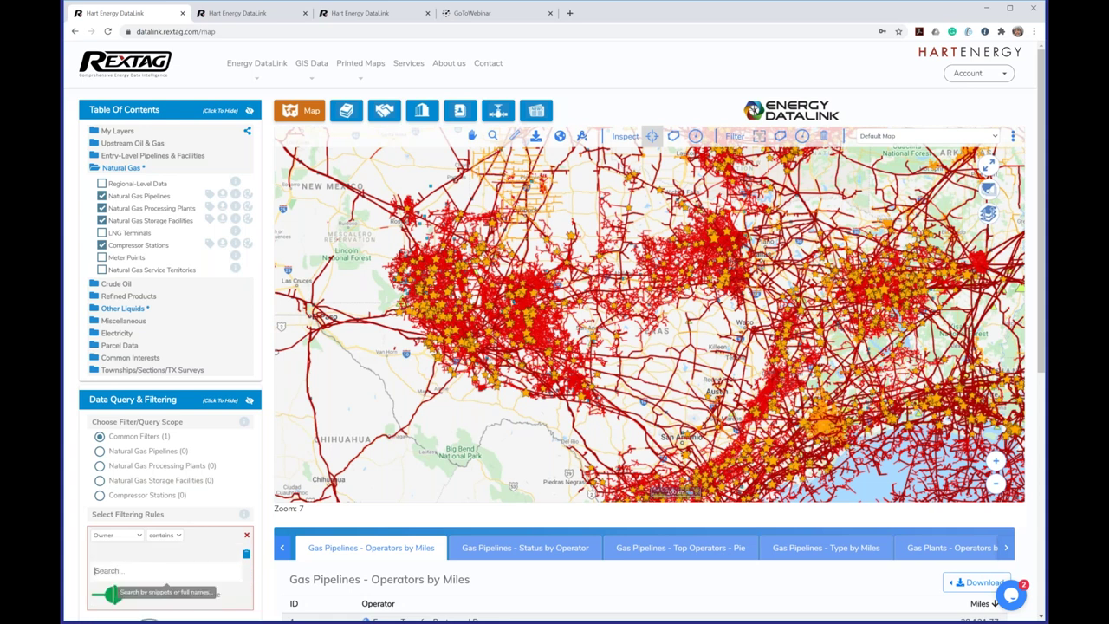
scroll(163, 465, "down", 3)
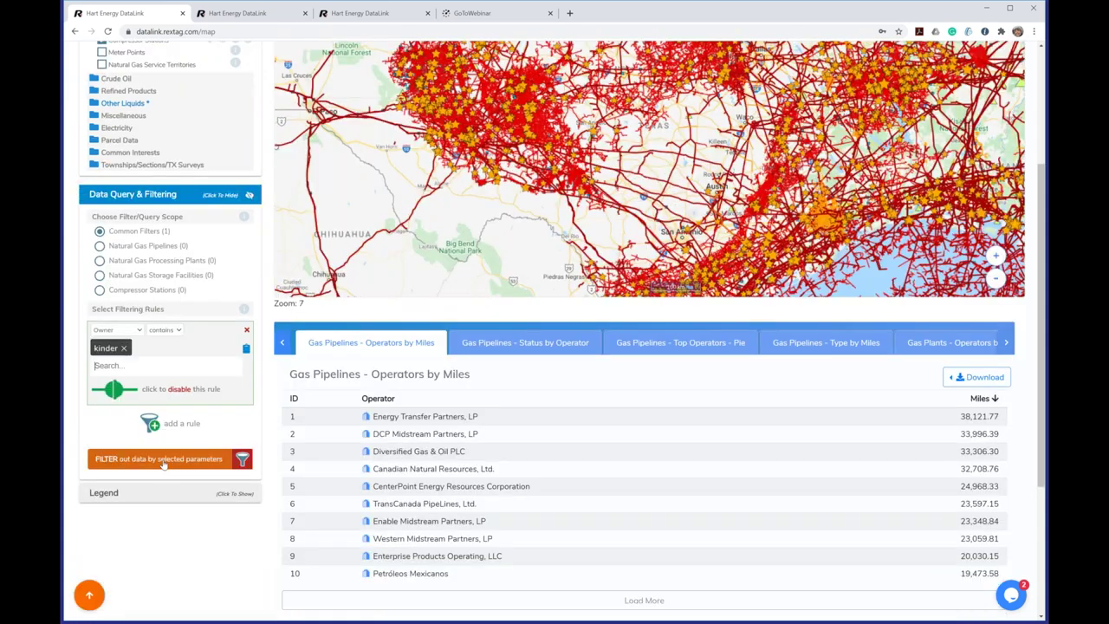
left_click(163, 459)
scroll(272, 407, "up", 2)
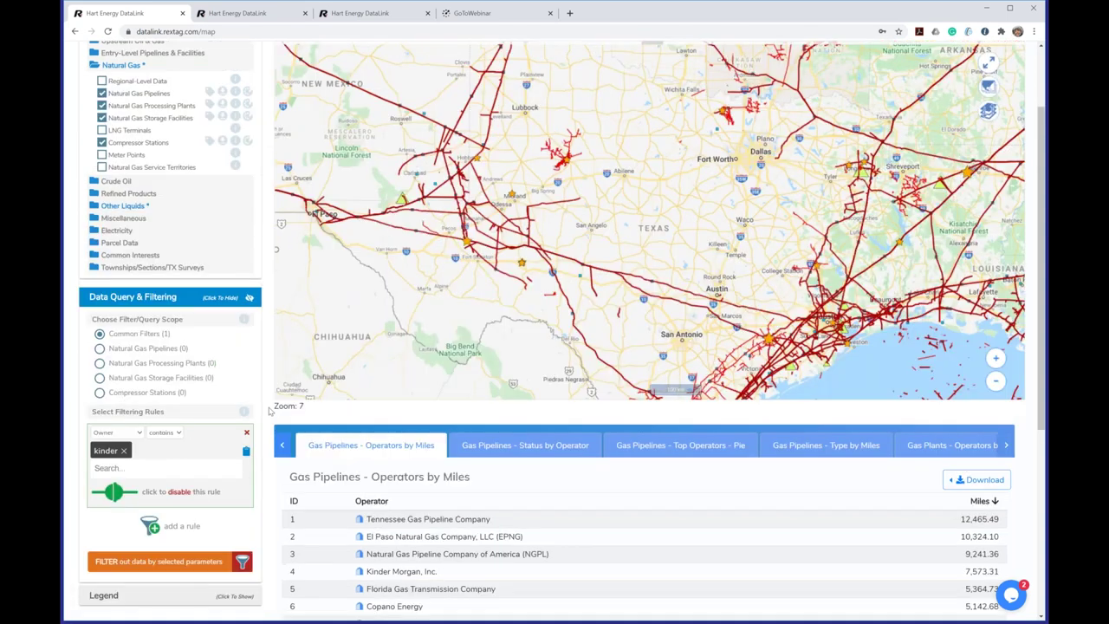
View the filtered natural gas assets across the United States and show the Gas Plants - Operators by Capacity - Top 10 Pie report.
scroll(597, 231, "down", 1)
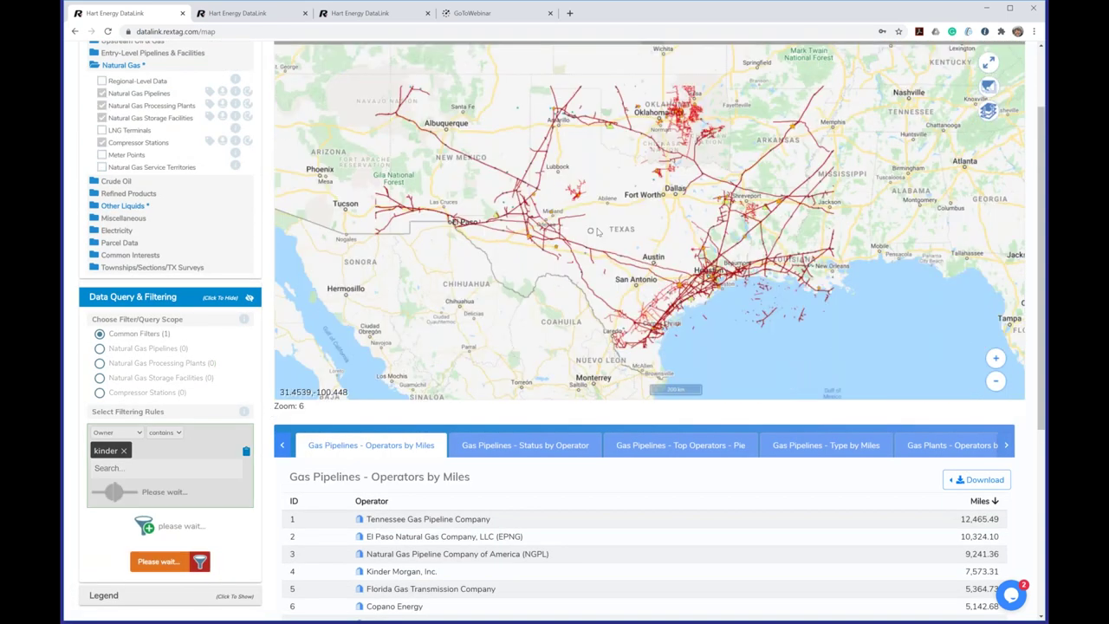
scroll(597, 231, "down", 1)
left_click_drag(604, 264, 601, 298)
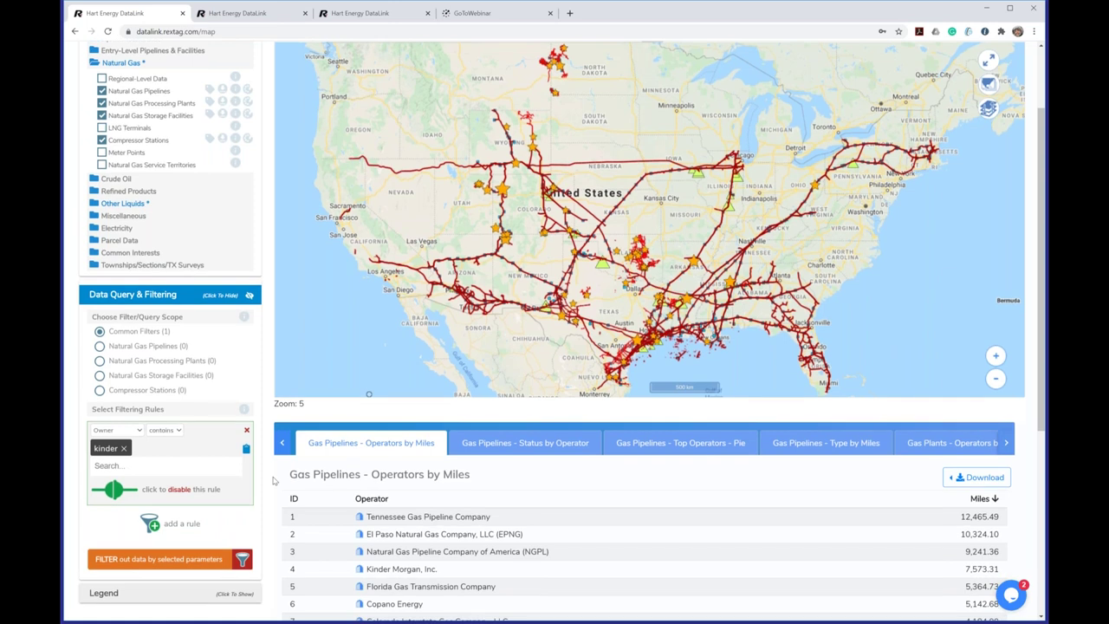
scroll(641, 416, "down", 1)
left_click(1006, 342)
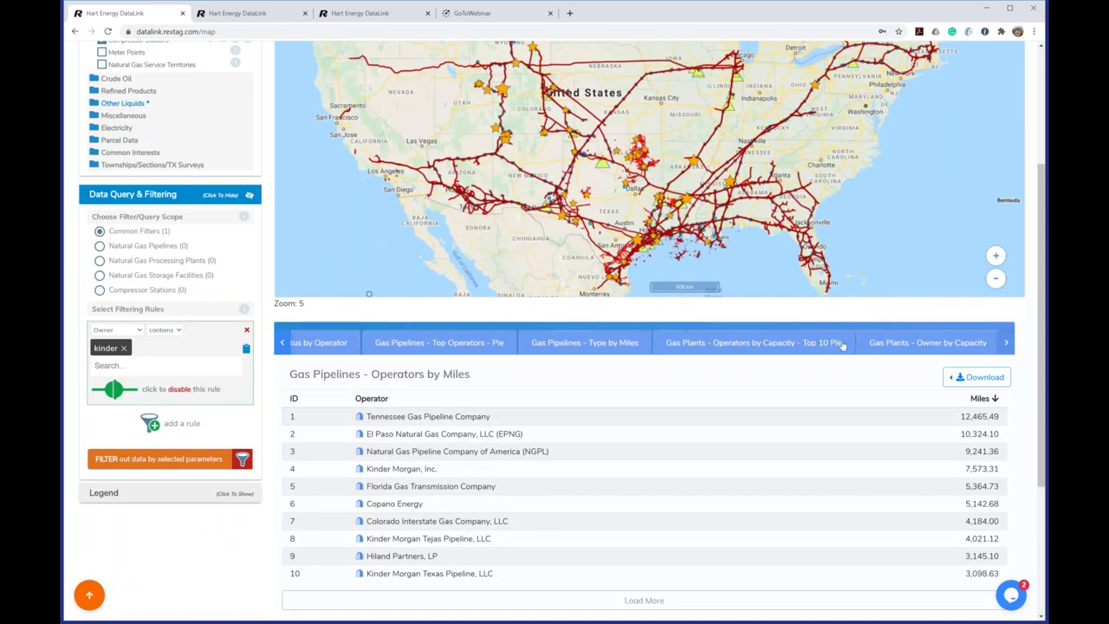
left_click(1006, 343)
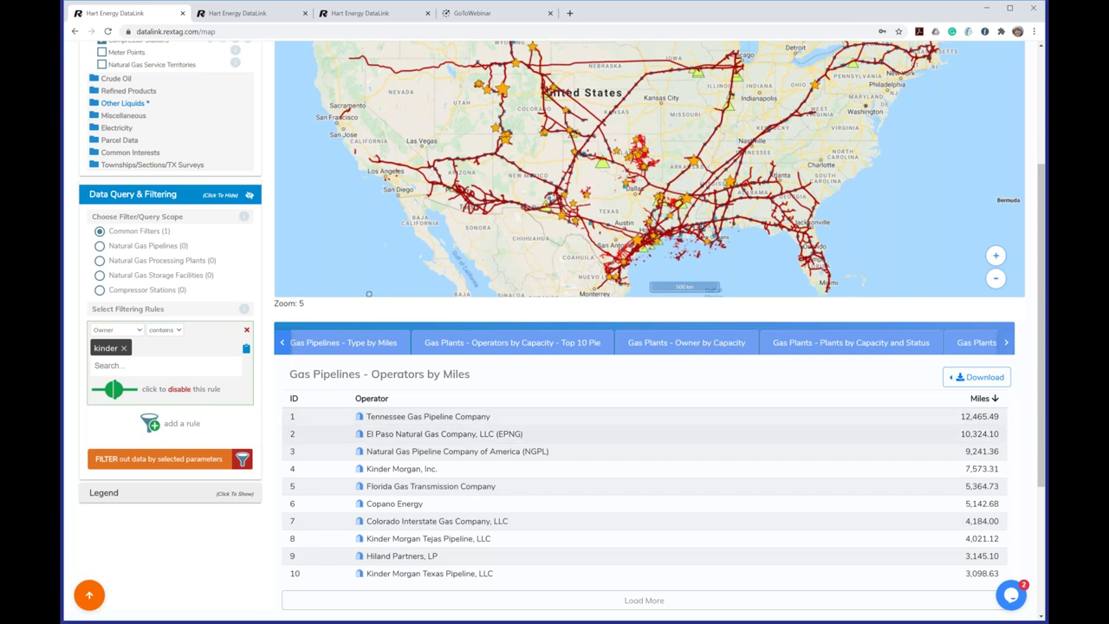
left_click(478, 344)
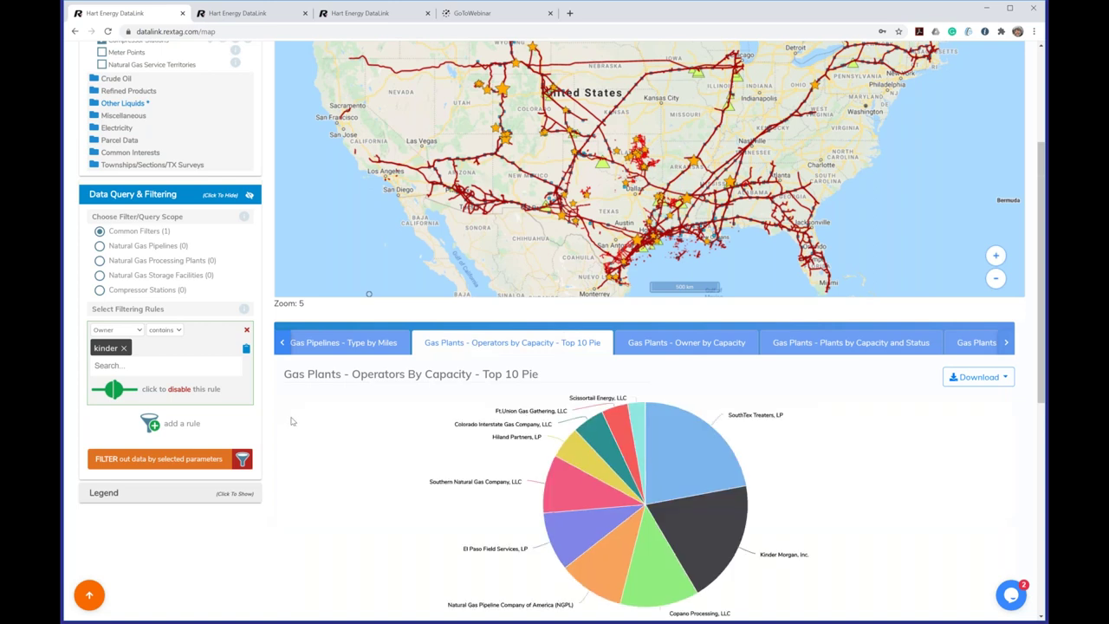
scroll(292, 421, "down", 1)
scroll(292, 421, "down", 1)
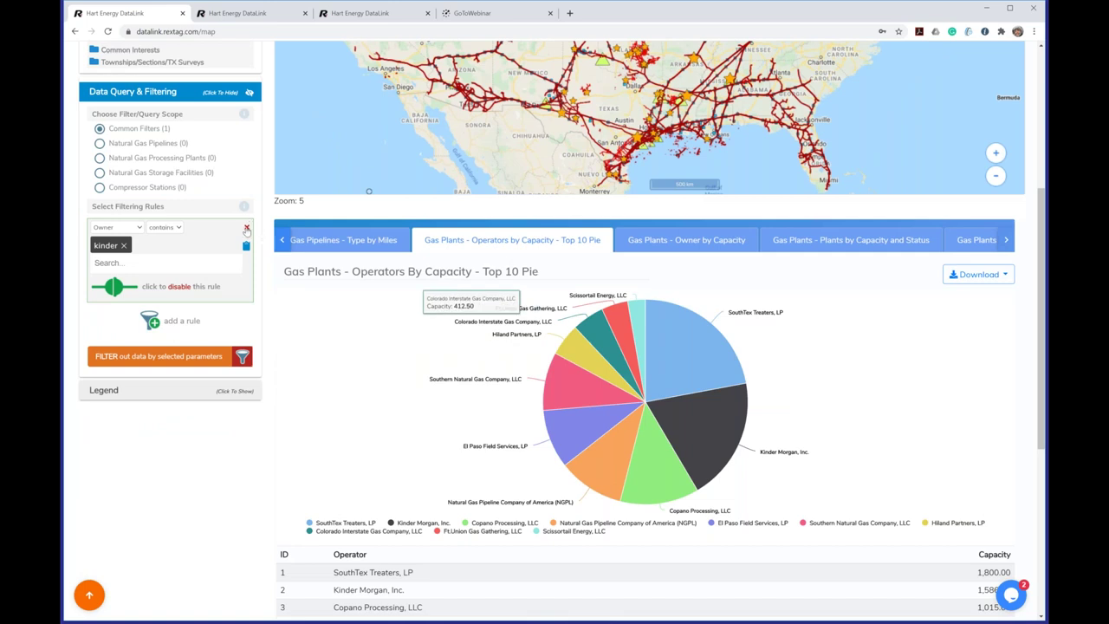
Remove the Owner rule from the common filters and review the gas plant capacity pie report for all operators.
left_click(246, 227)
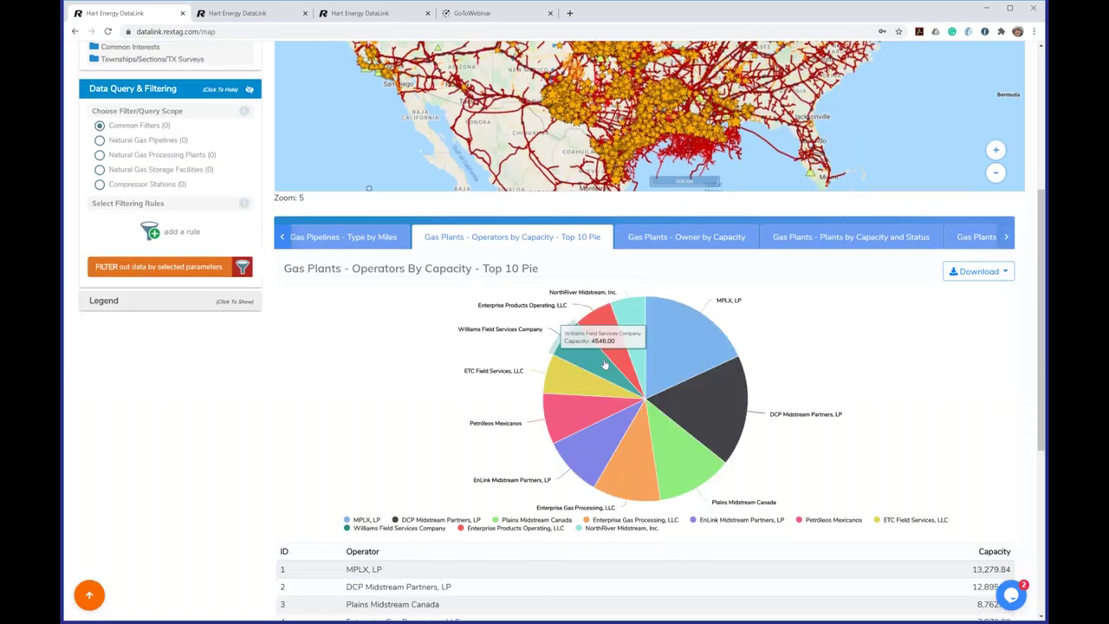
scroll(564, 346, "down", 3)
scroll(364, 270, "up", 3)
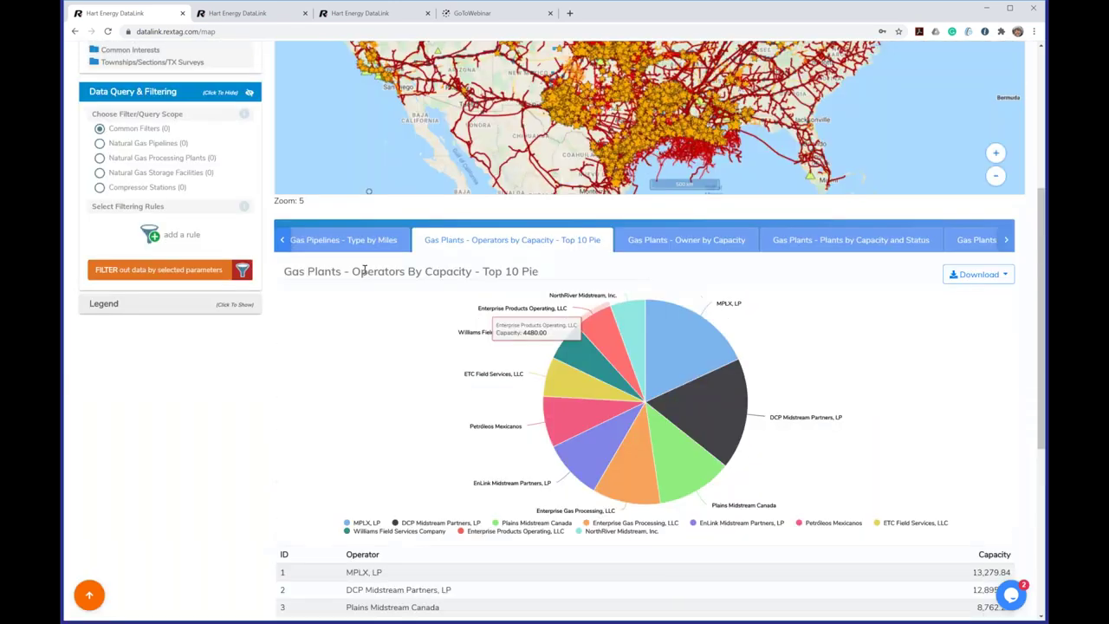
Show the Gas Pipelines - Type by Miles report, followed by the Gas Pipelines - Top Operators - Pie report.
left_click(309, 240)
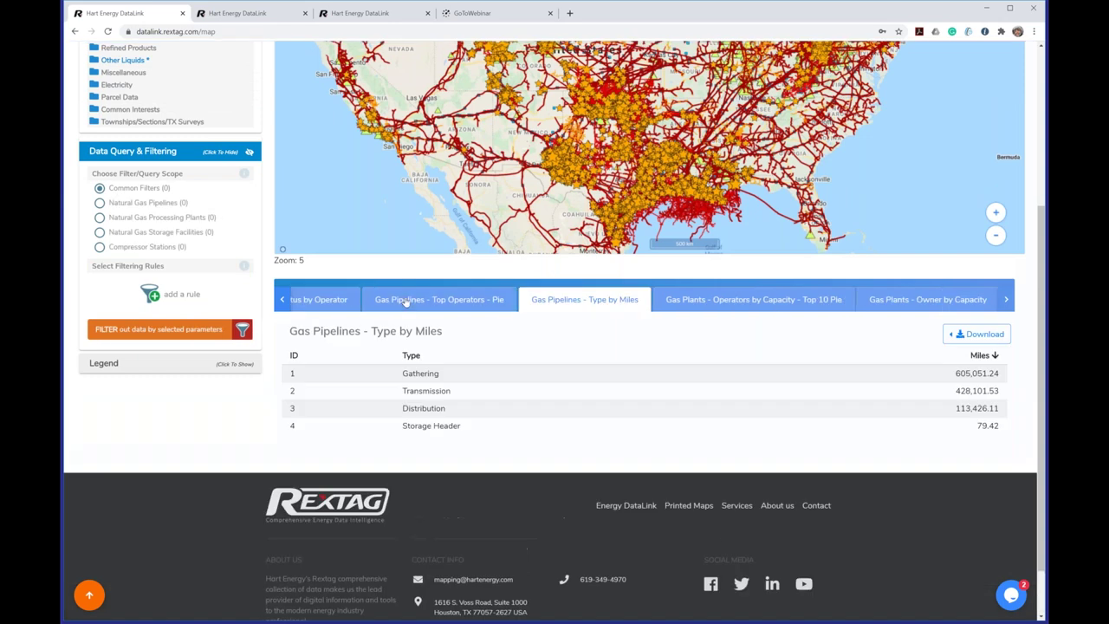
left_click(405, 302)
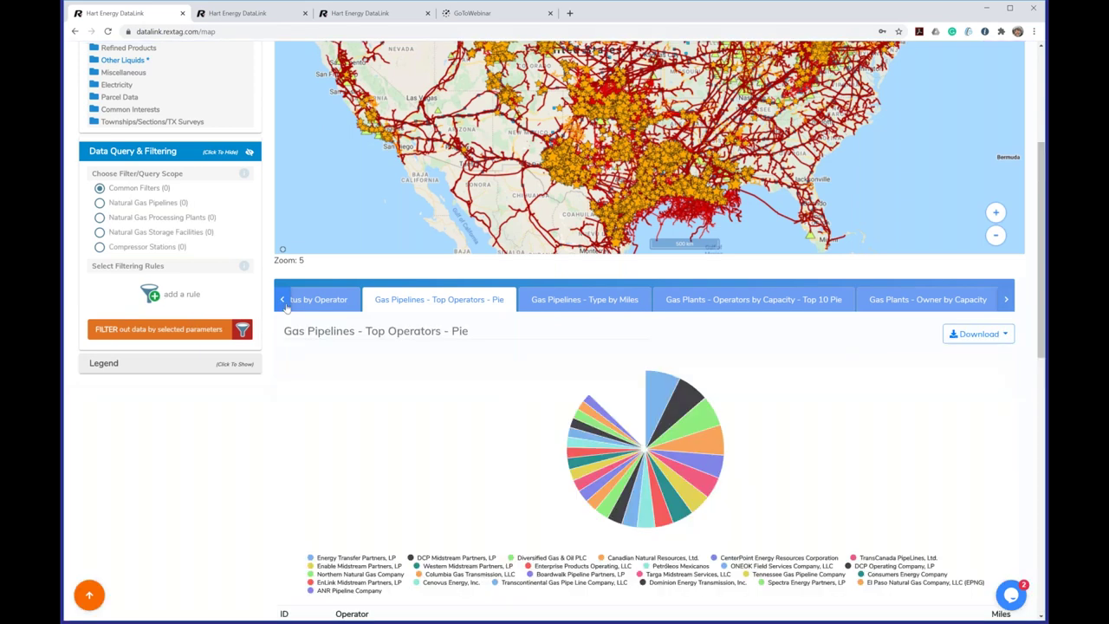
Show the Gas Pipelines - Operators by Miles report and check the company details of DCP Midstream Partners, LP.
scroll(286, 307, "down", 3)
scroll(281, 404, "up", 4)
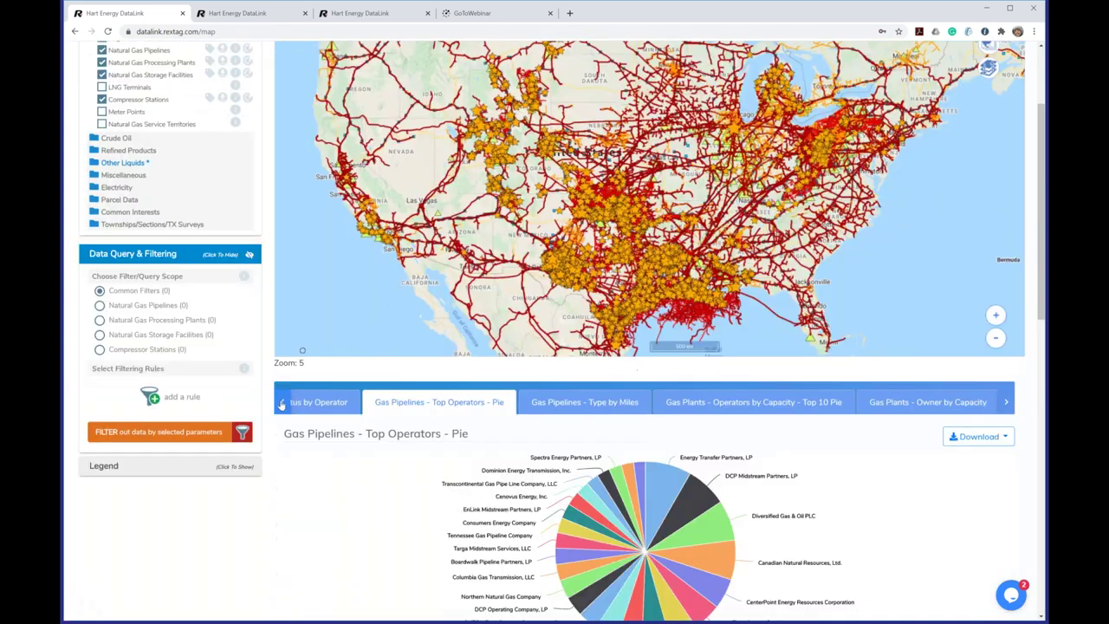
left_click(281, 404)
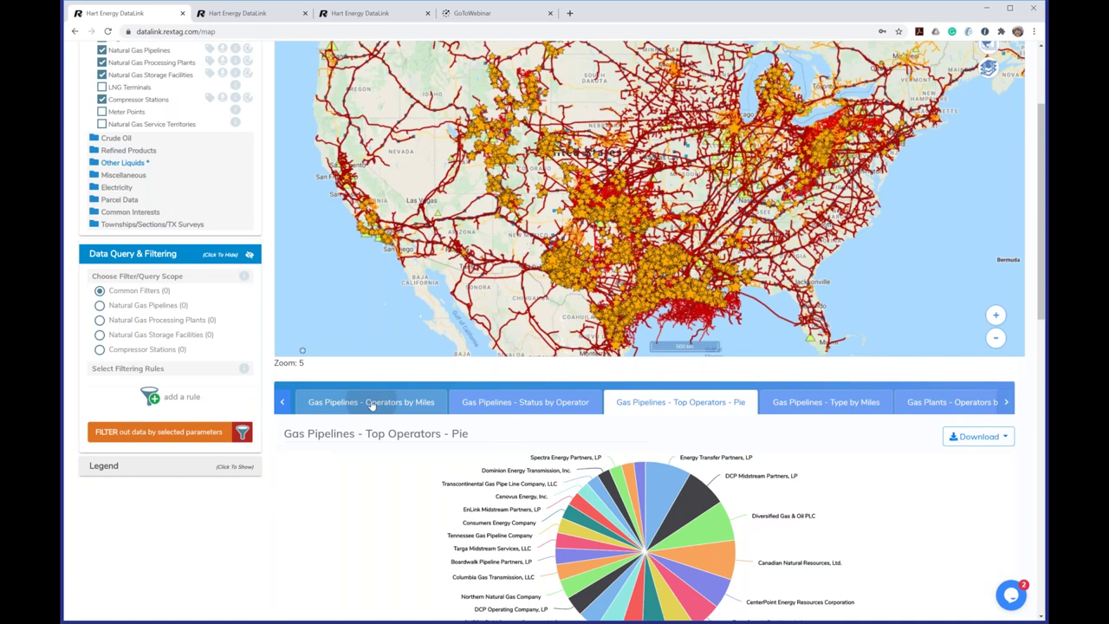
left_click(371, 403)
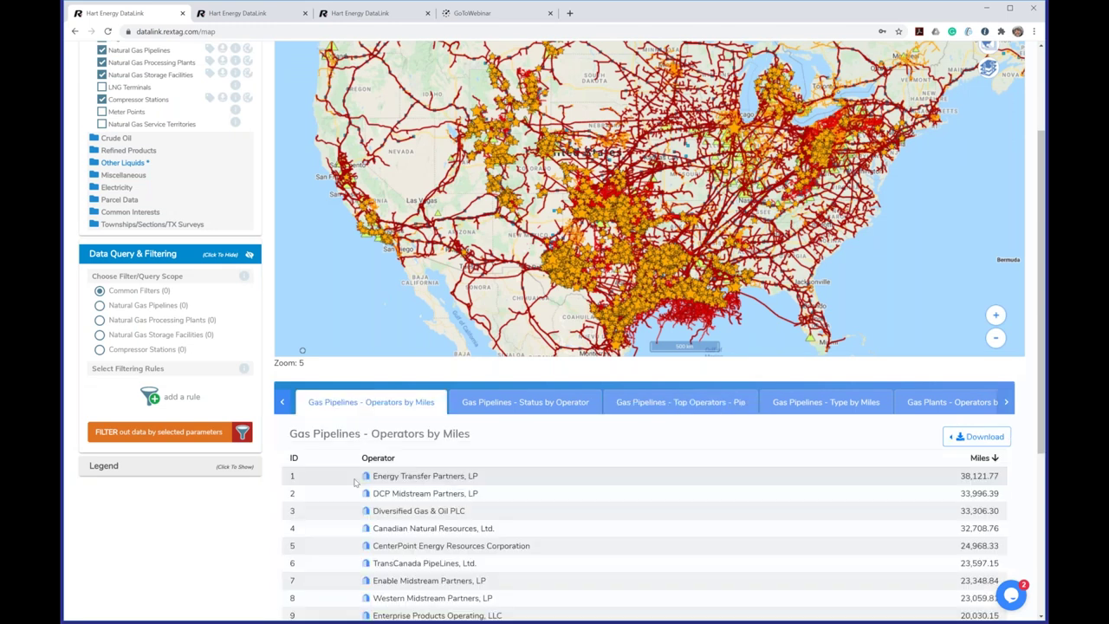
scroll(355, 483, "down", 2)
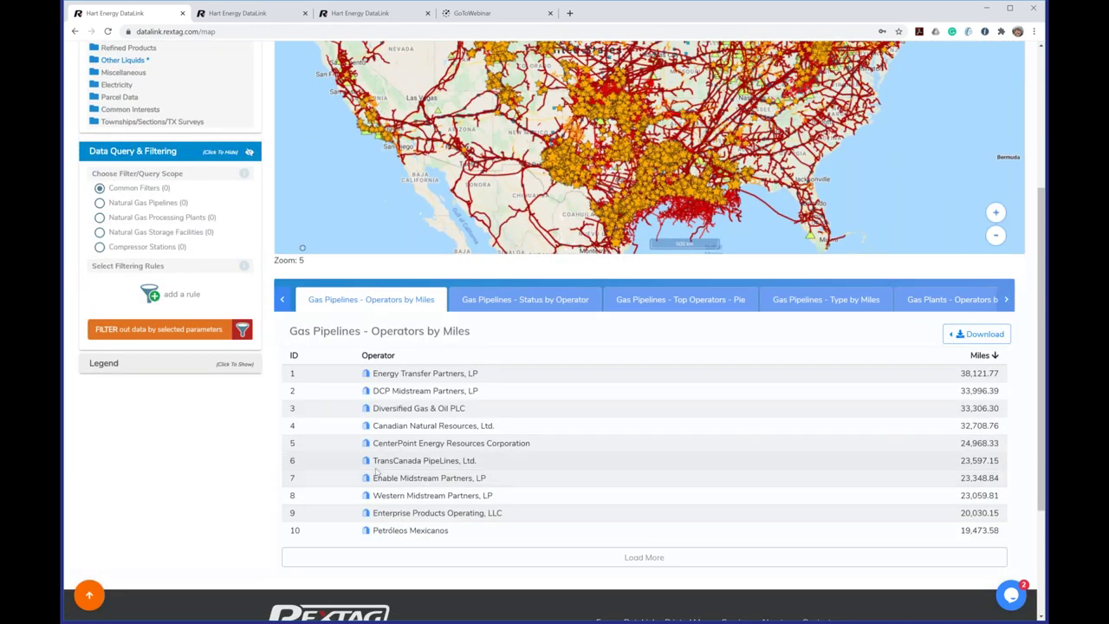
left_click(365, 390)
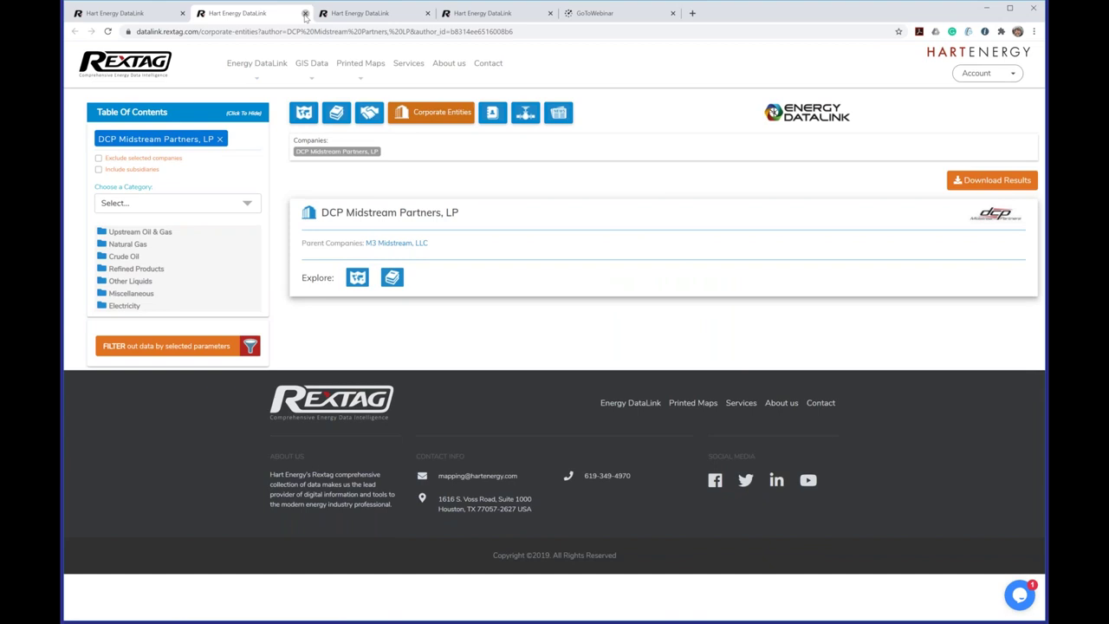
left_click(304, 15)
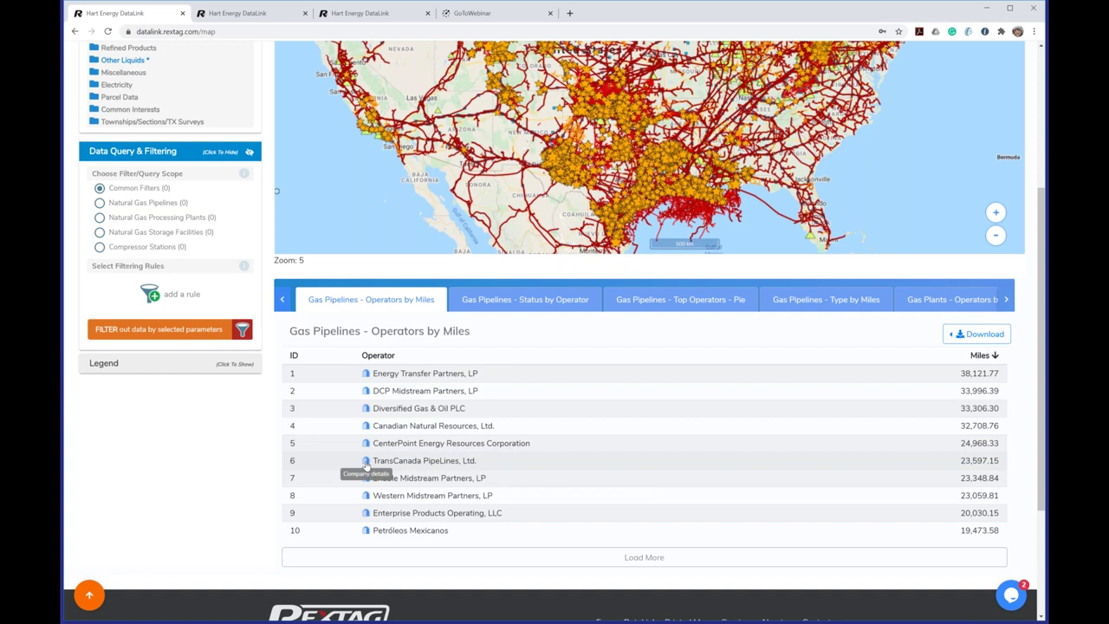
Look up Enterprise Products Operating, LLC from the report and view the profile of its parent, Enterprise GP Holdings, LP.
left_click(365, 513)
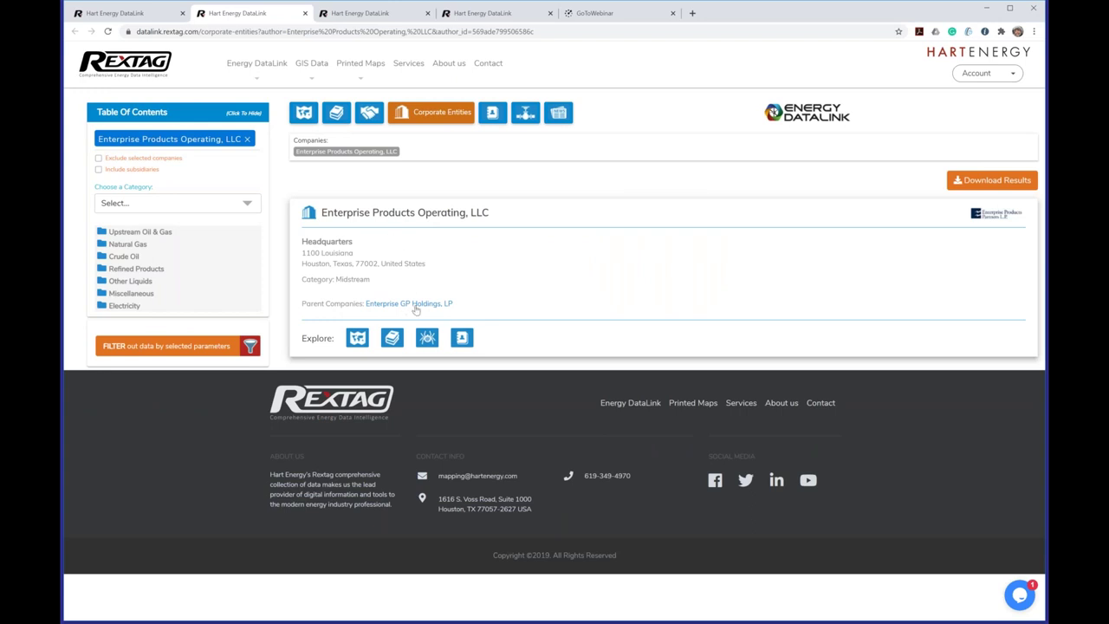
left_click(415, 305)
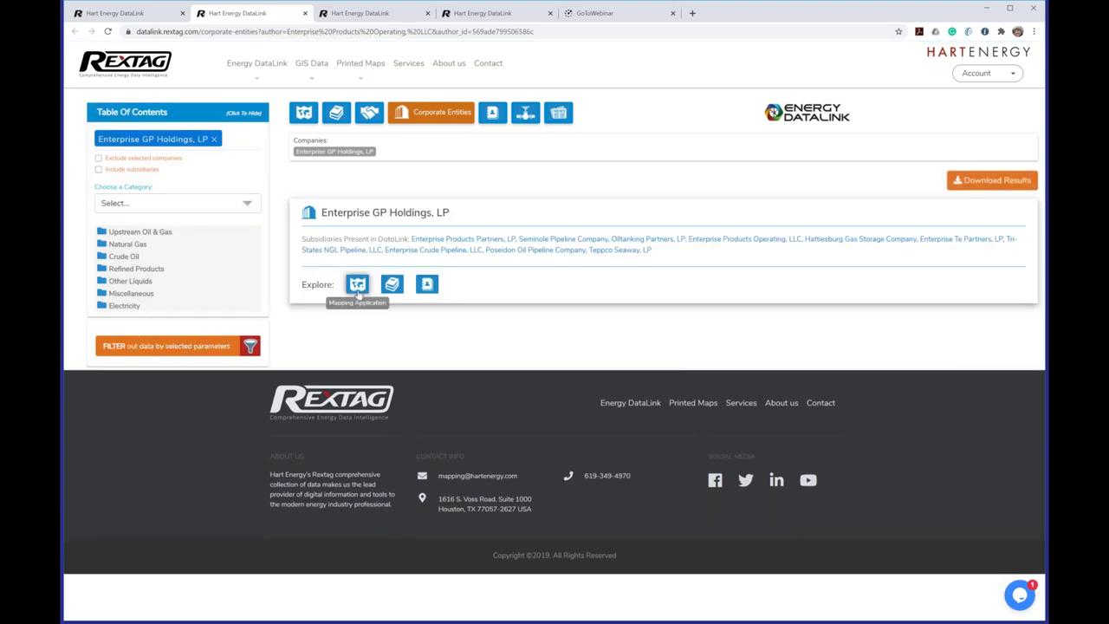
left_click(368, 217)
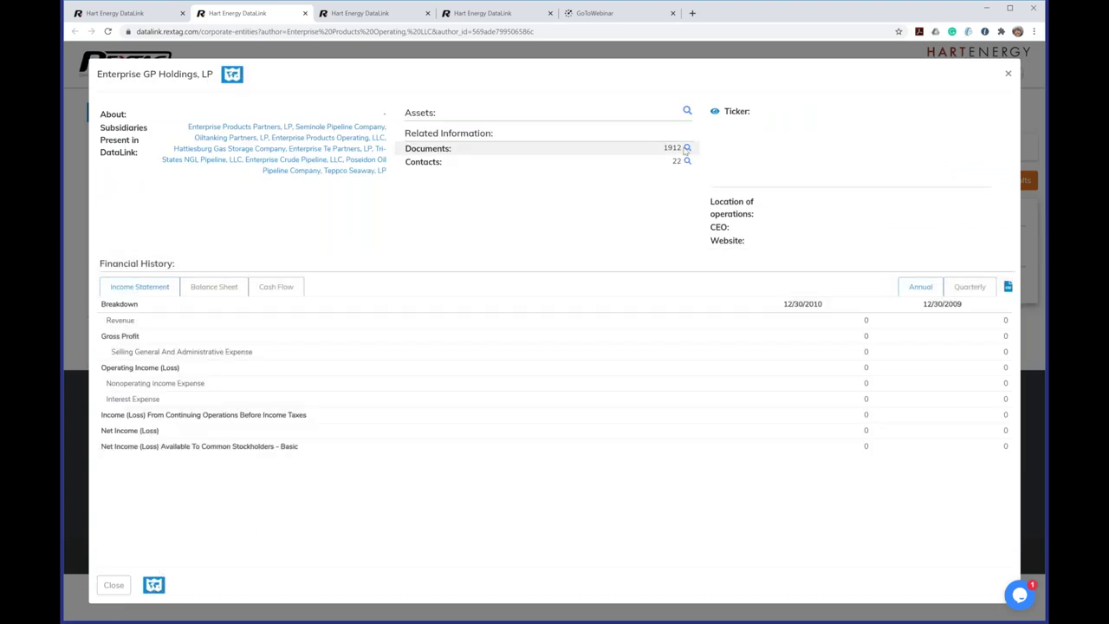
left_click(1010, 75)
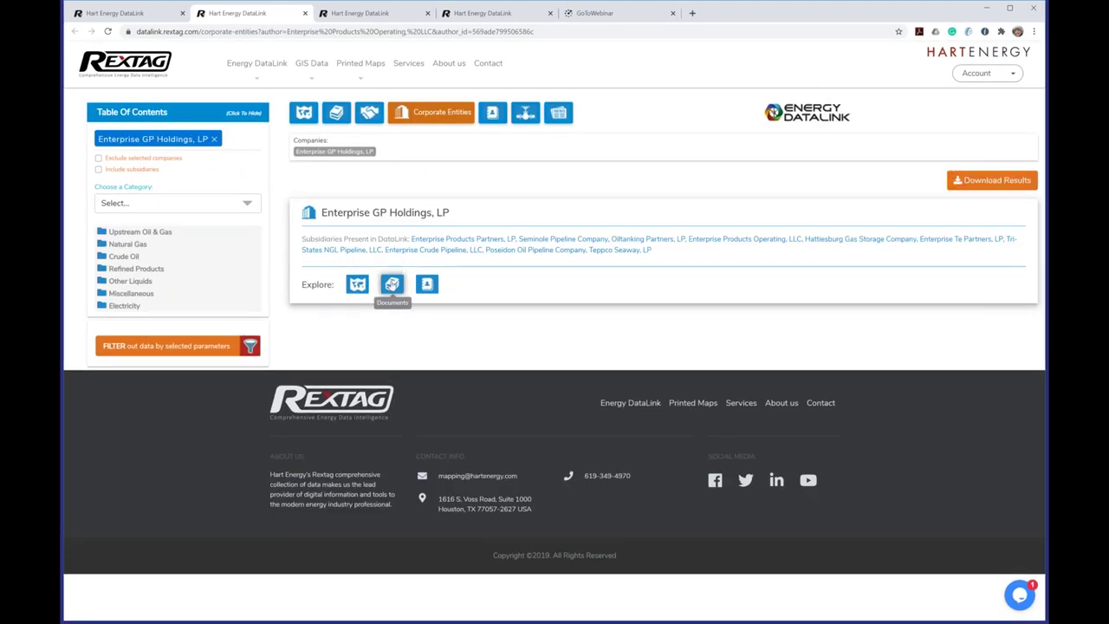
Browse the directory contacts of Enterprise GP Holdings, LP, including subsidiaries, and return to the pipeline operators report on the map.
left_click(427, 284)
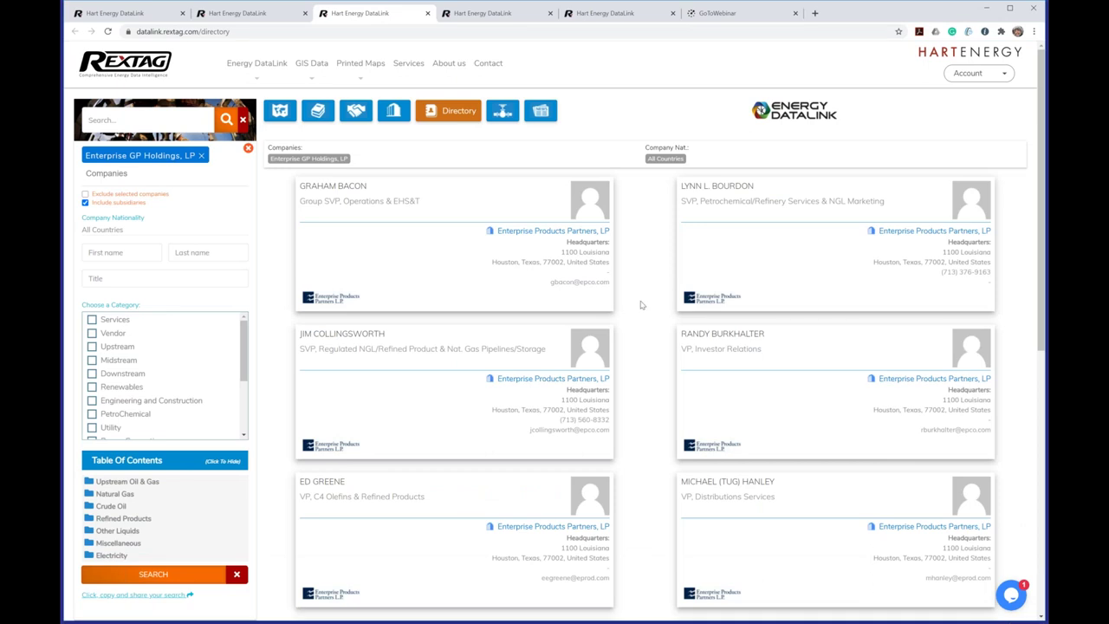
scroll(641, 305, "down", 3)
scroll(641, 305, "down", 2)
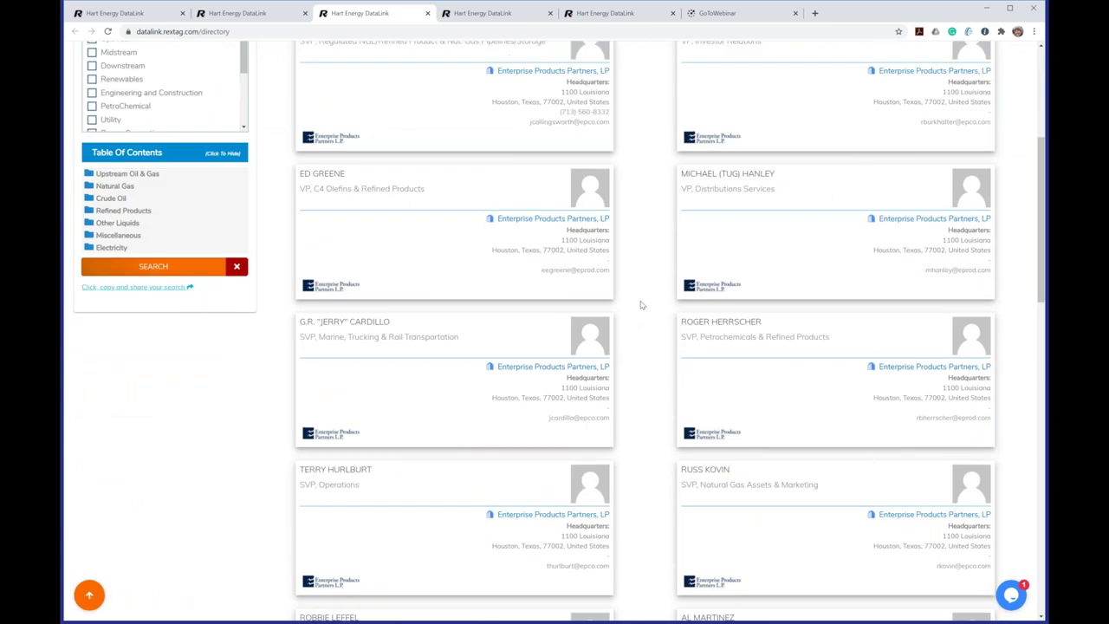
scroll(641, 305, "up", 4)
scroll(642, 305, "up", 1)
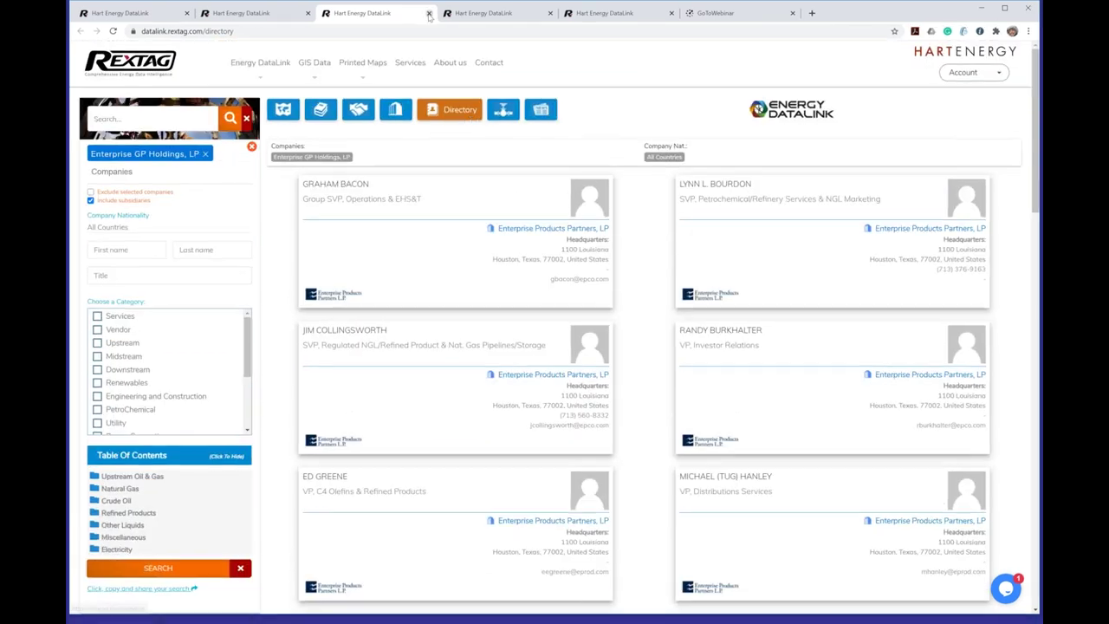
left_click(427, 13)
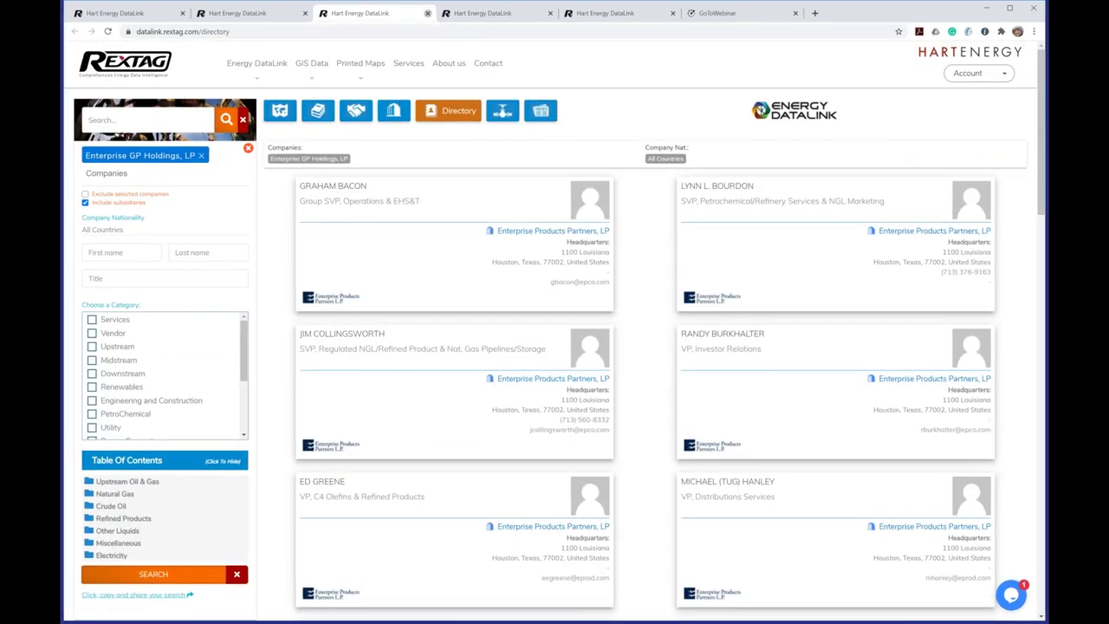
left_click(304, 13)
left_click(161, 13)
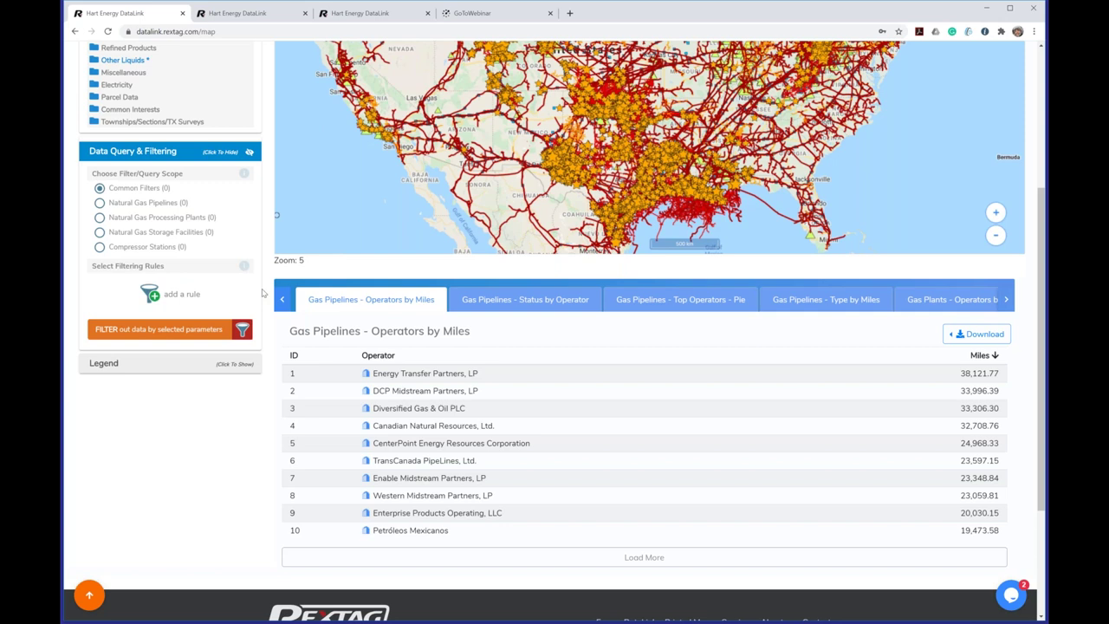
Turn off all active Natural Gas layers on the map.
scroll(263, 293, "up", 1)
scroll(262, 293, "up", 4)
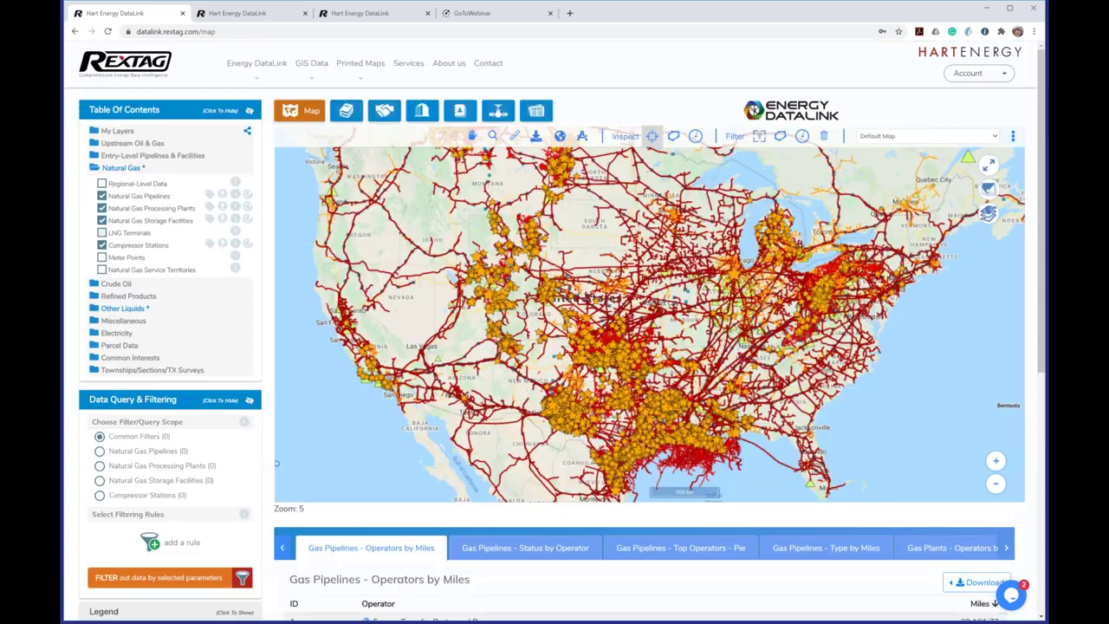
left_click(101, 196)
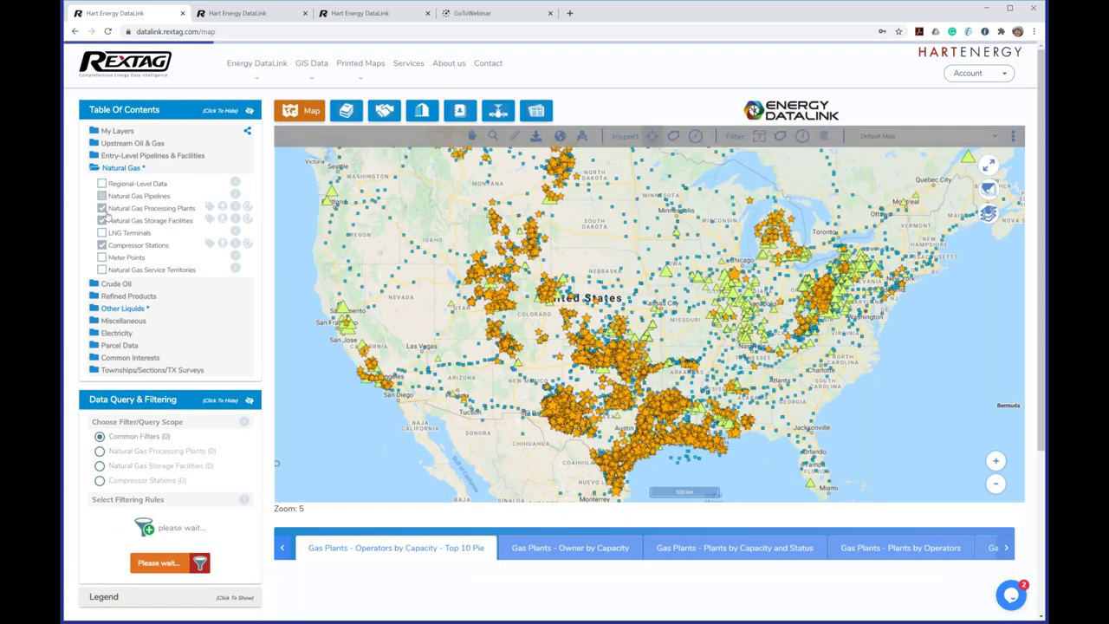
left_click(101, 208)
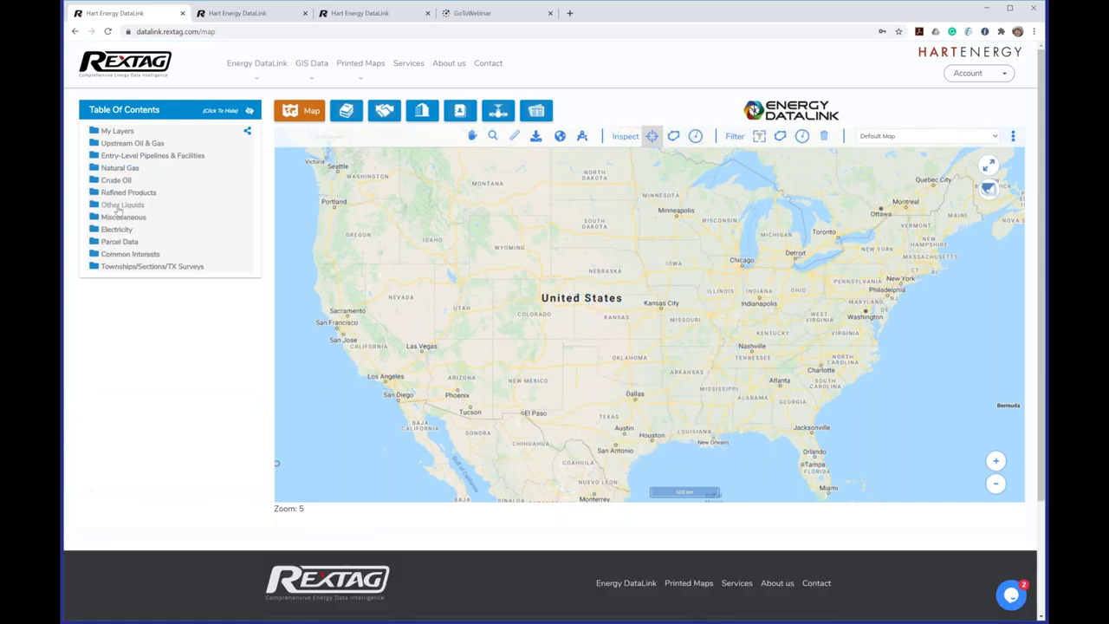
Display the Liquid Terminals layer from Refined Products and view the terminals around Houston.
left_click(118, 206)
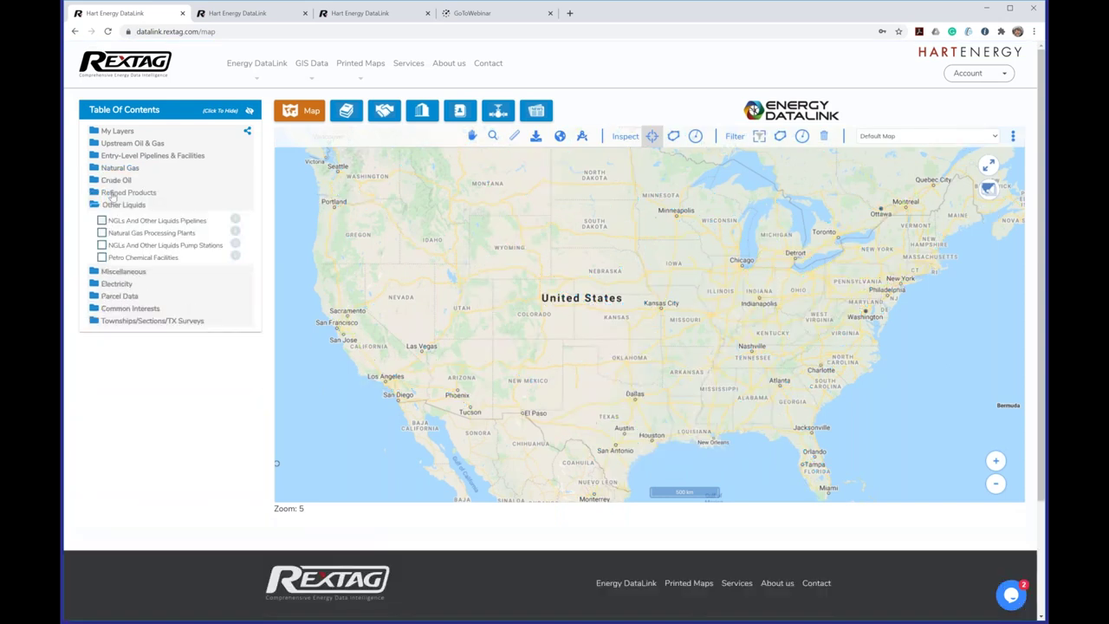
left_click(112, 196)
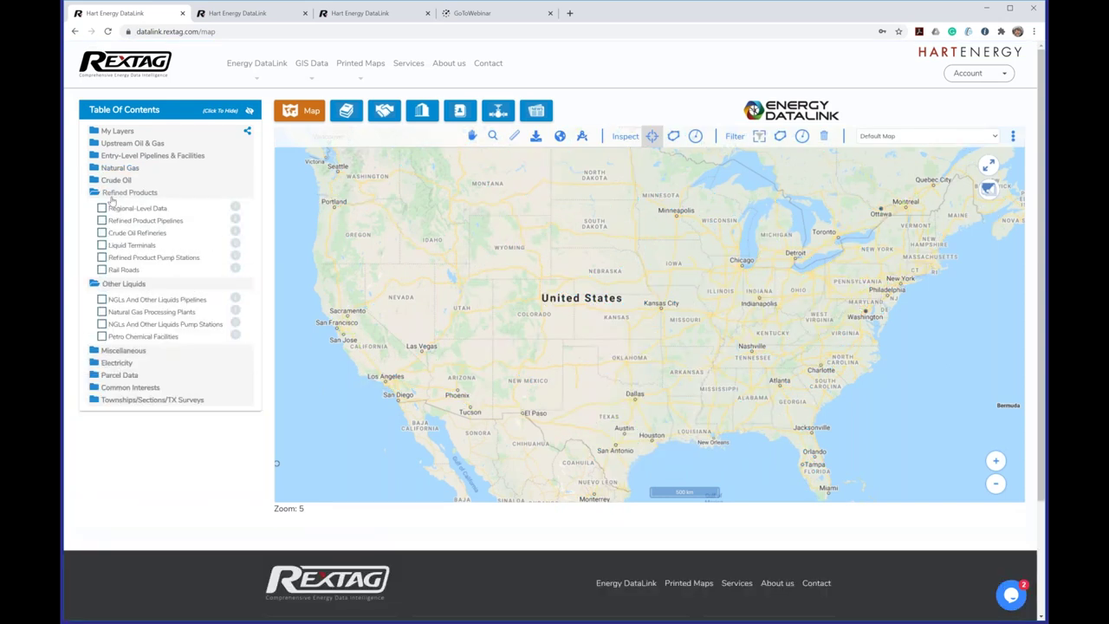
left_click(101, 245)
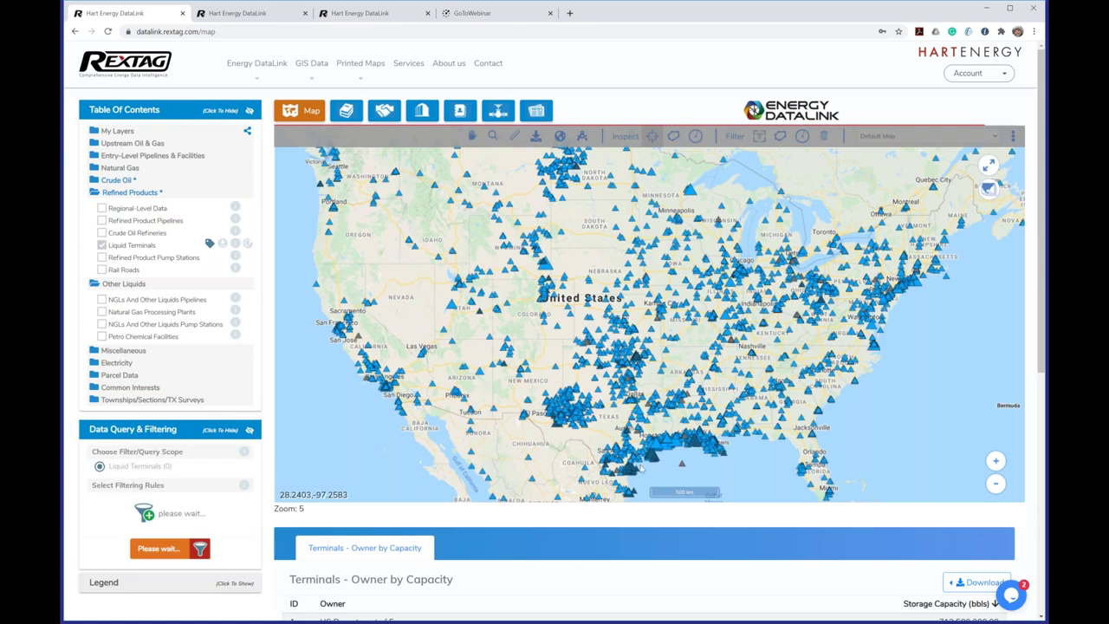
scroll(641, 467, "up", 1)
scroll(674, 444, "up", 2)
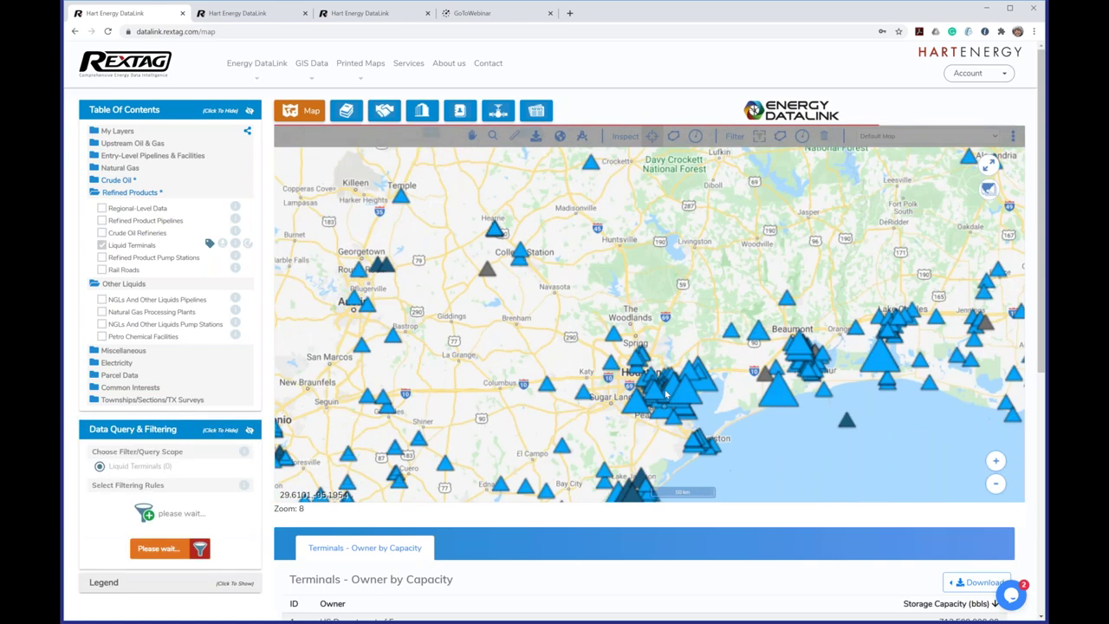
scroll(666, 394, "up", 3)
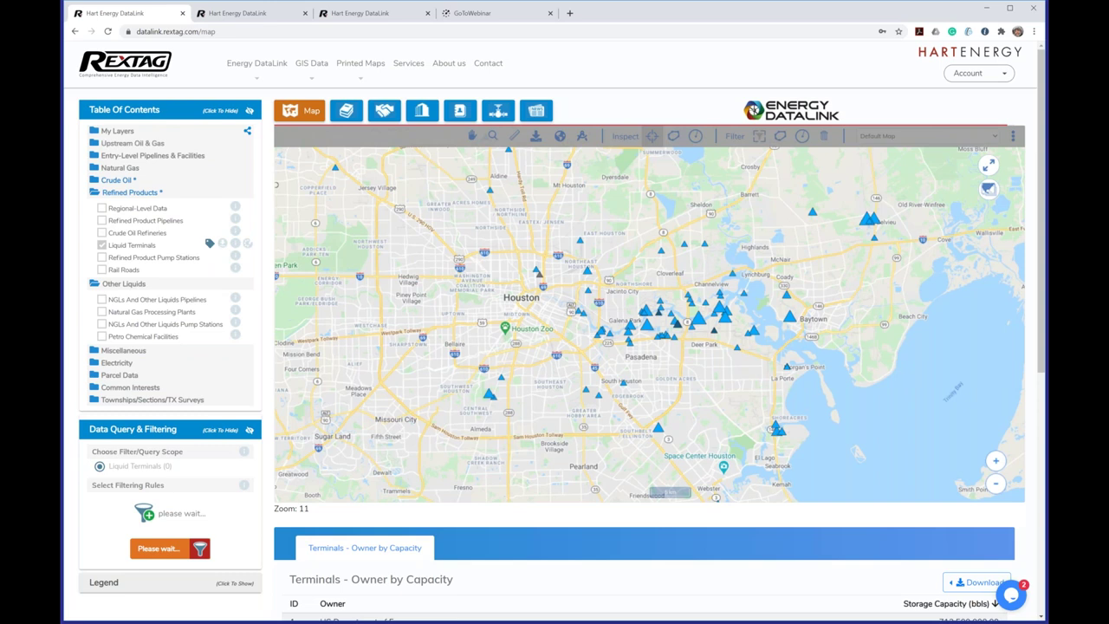
Reload the map page and replace the Natural Gas Storage Facilities layer with the Liquid Terminals layer.
left_click(109, 32)
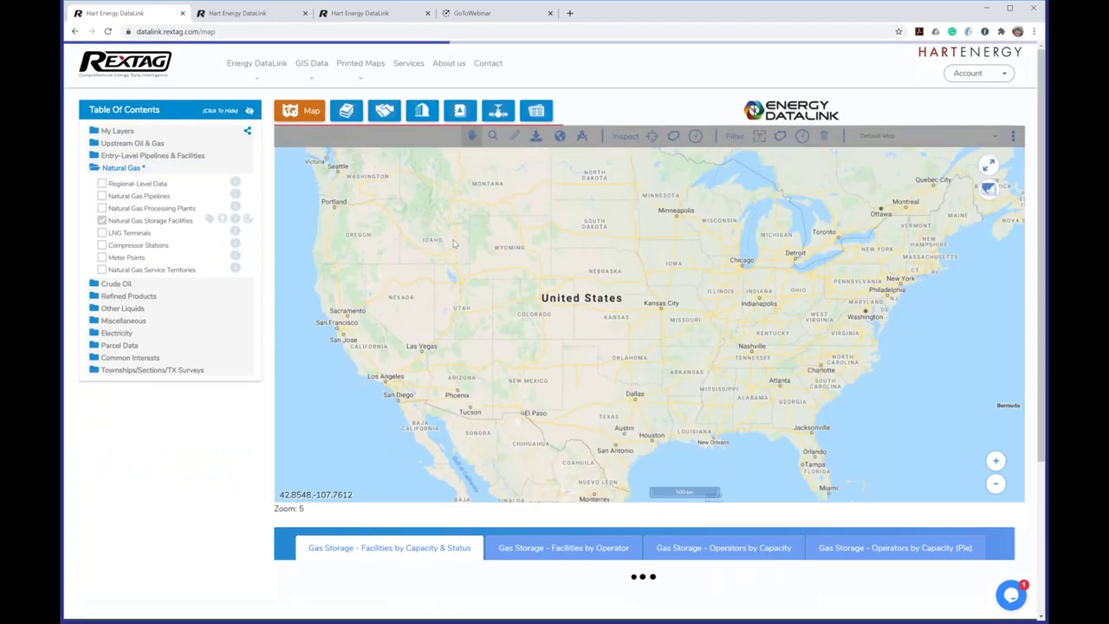
left_click(102, 221)
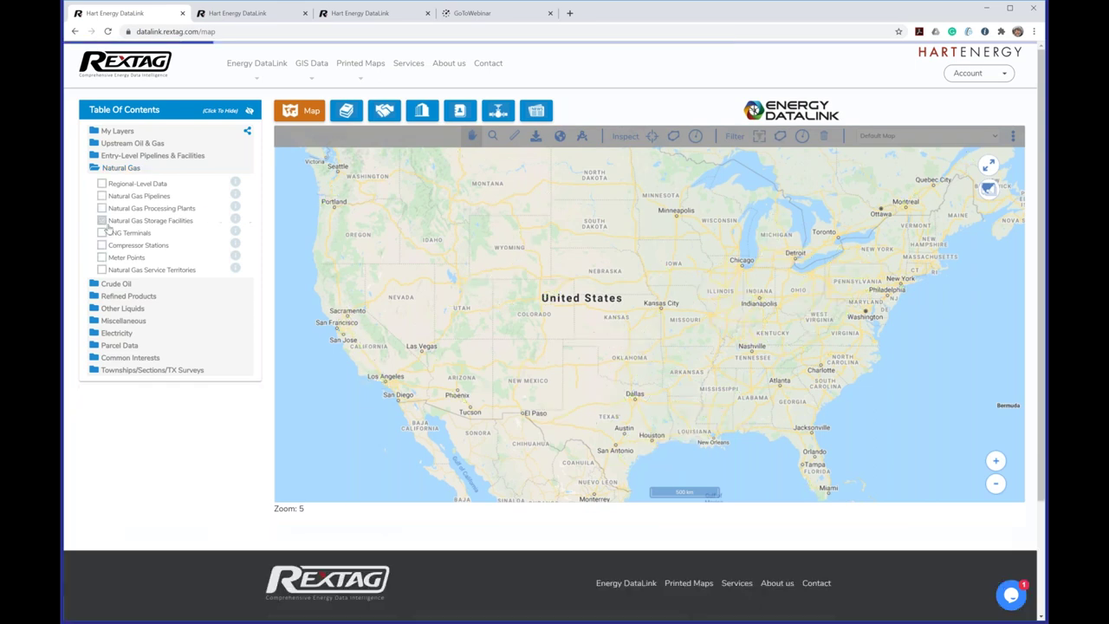
left_click(125, 295)
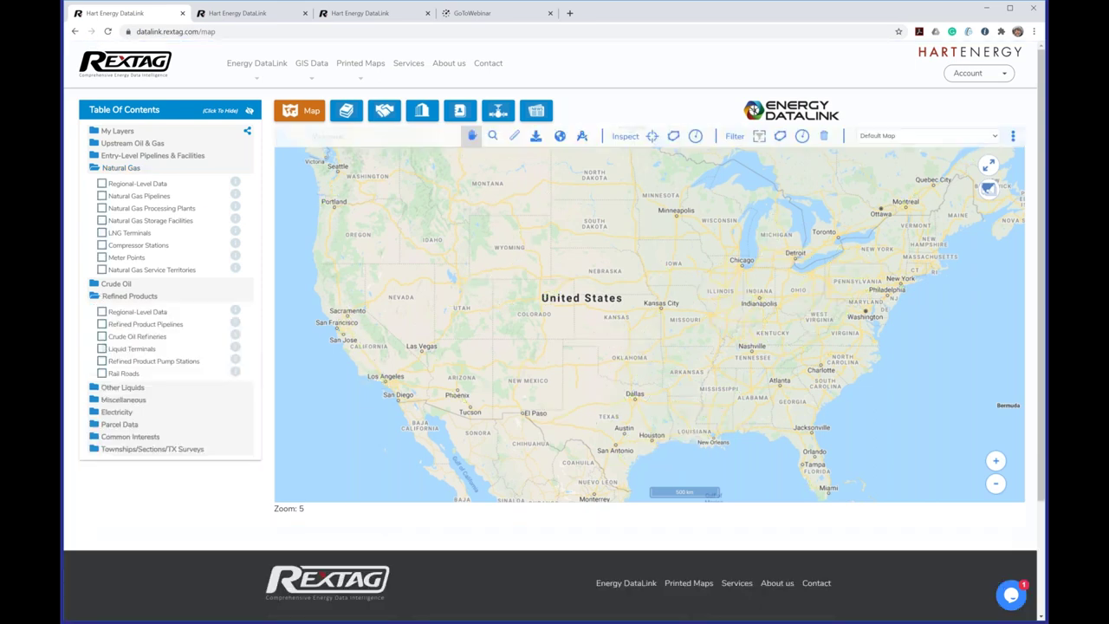
left_click(248, 347)
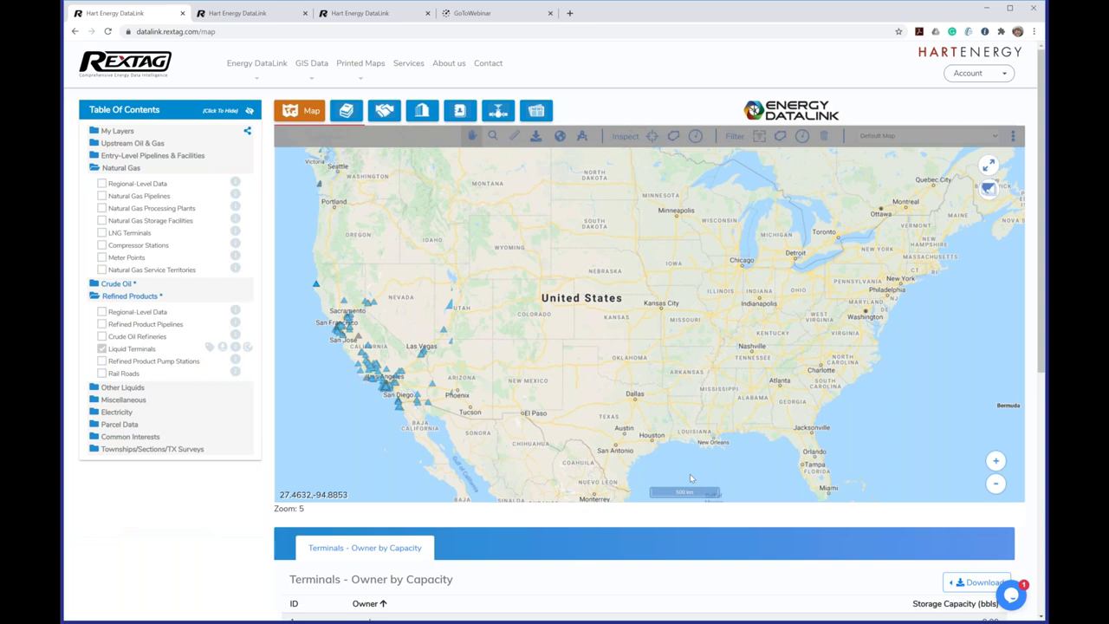
Focus the map on the liquid terminals east of Houston and add the Refined Product Pipelines layer.
scroll(645, 437, "up", 2)
scroll(641, 438, "up", 1)
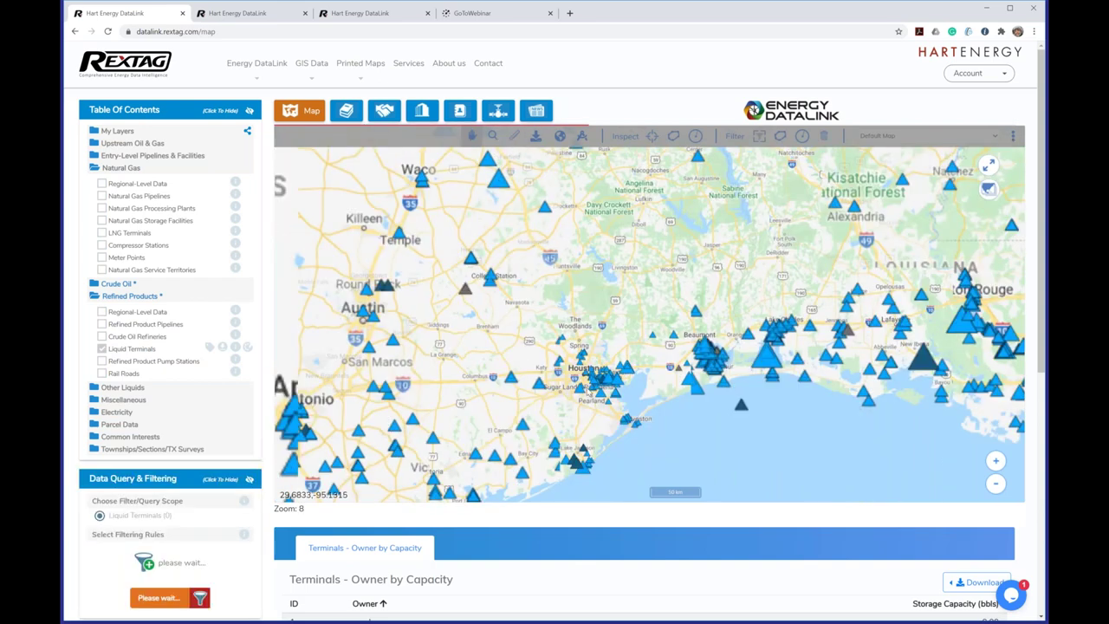
scroll(617, 386, "up", 4)
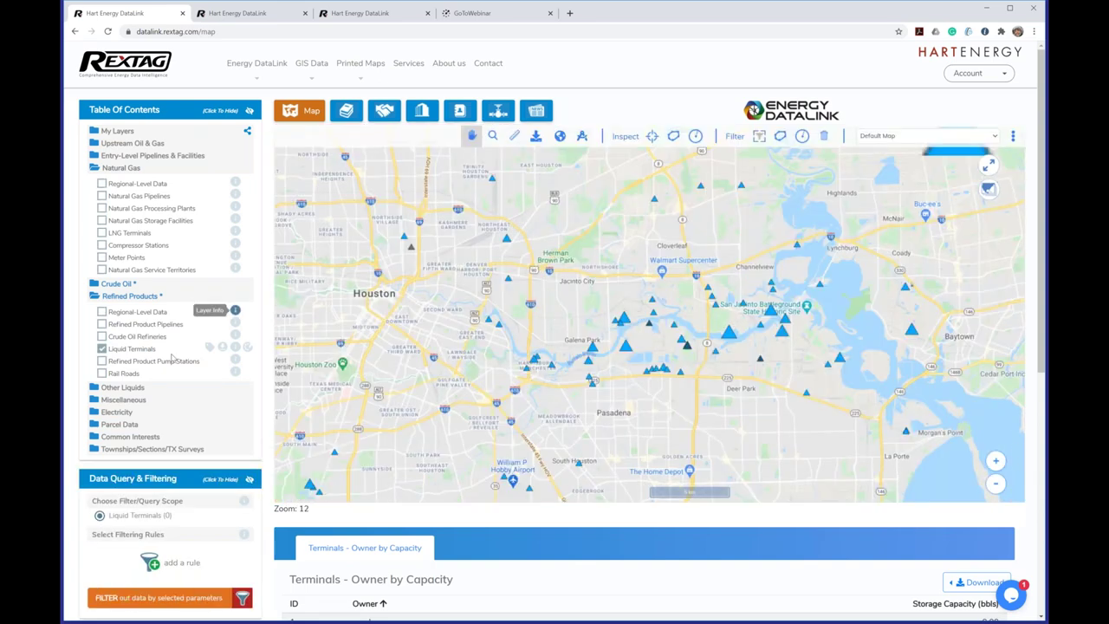
left_click(101, 324)
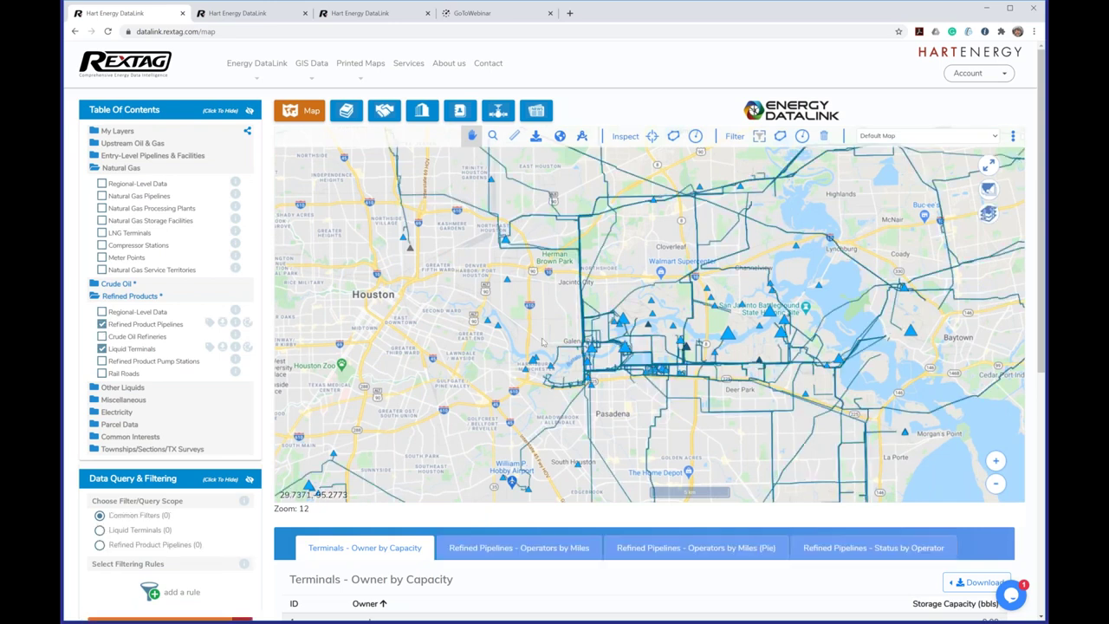
Switch the basemap to Google Satellite and label the Liquid Terminals in the Pasadena tank farm area.
scroll(543, 343, "up", 1)
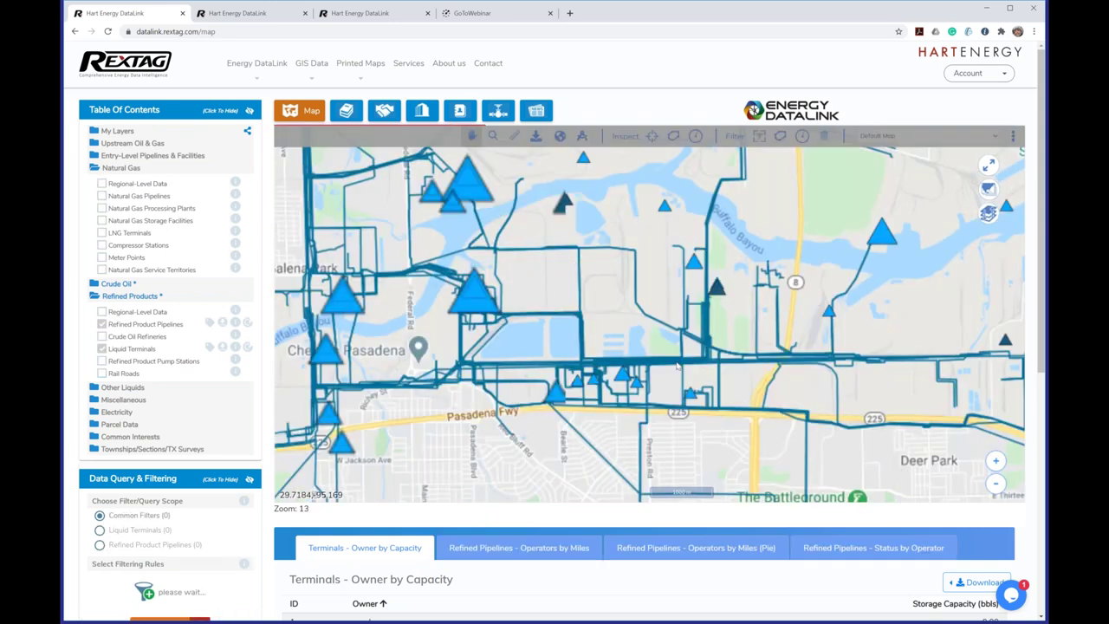
left_click(989, 217)
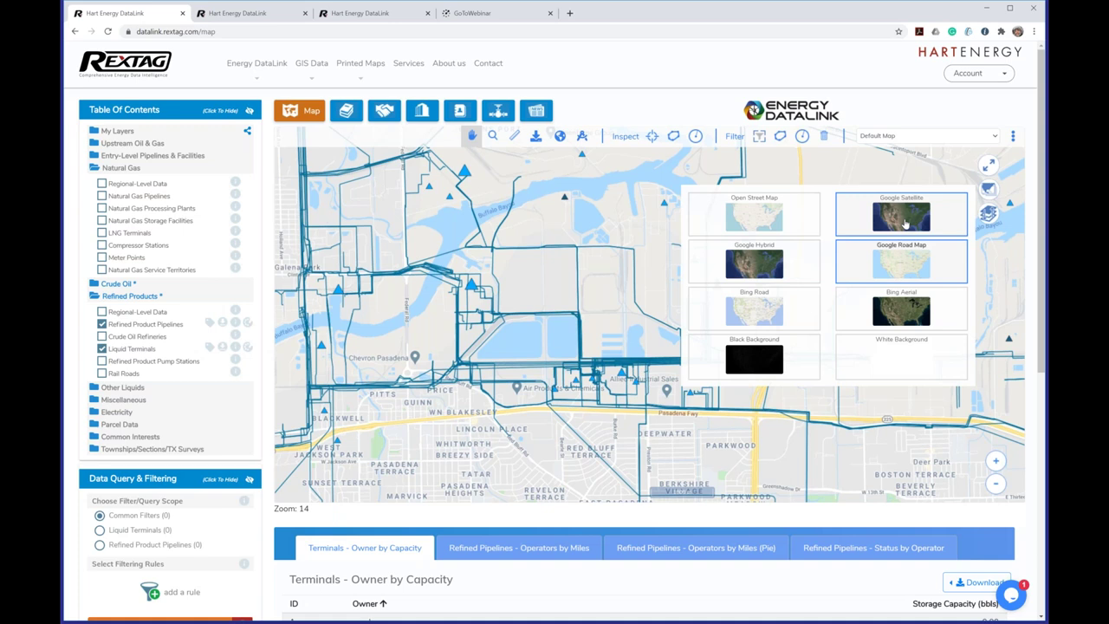
left_click(904, 223)
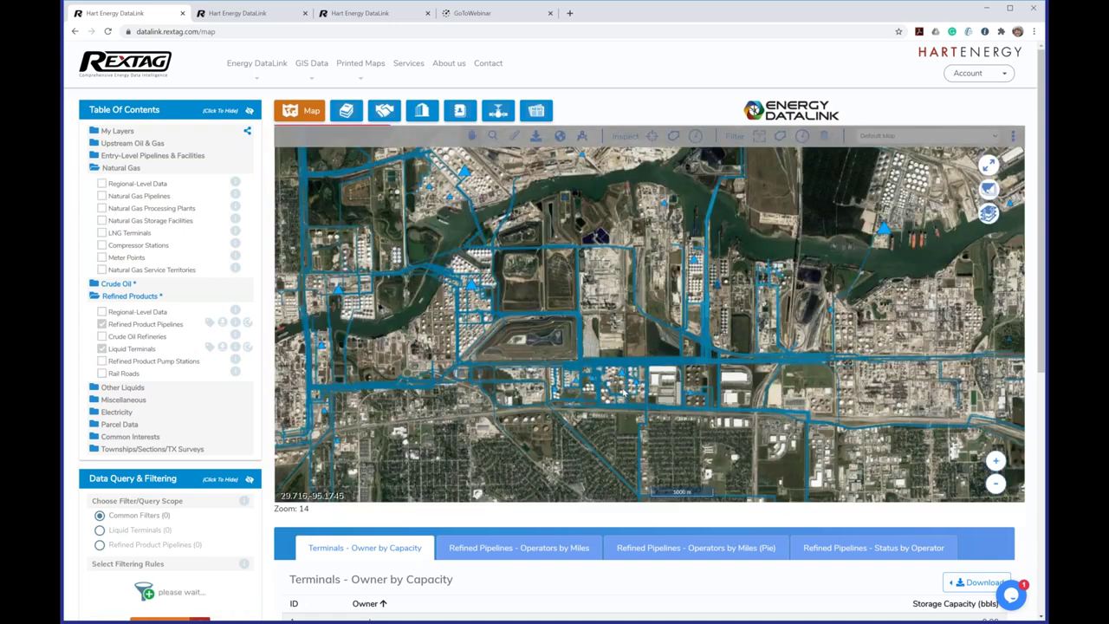
scroll(555, 369, "up", 2)
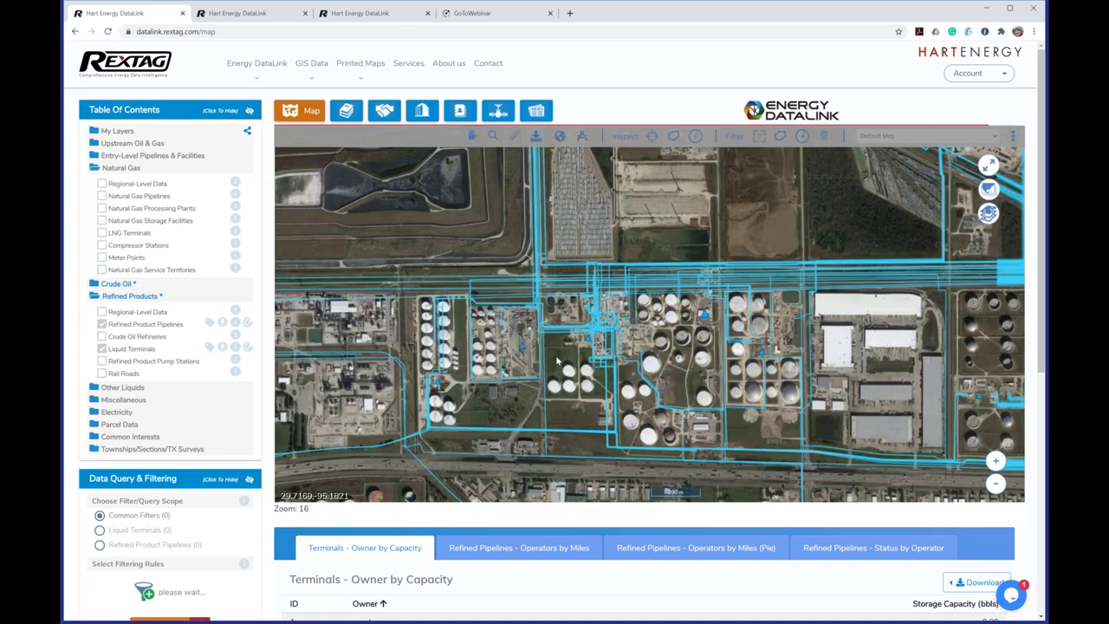
left_click(209, 346)
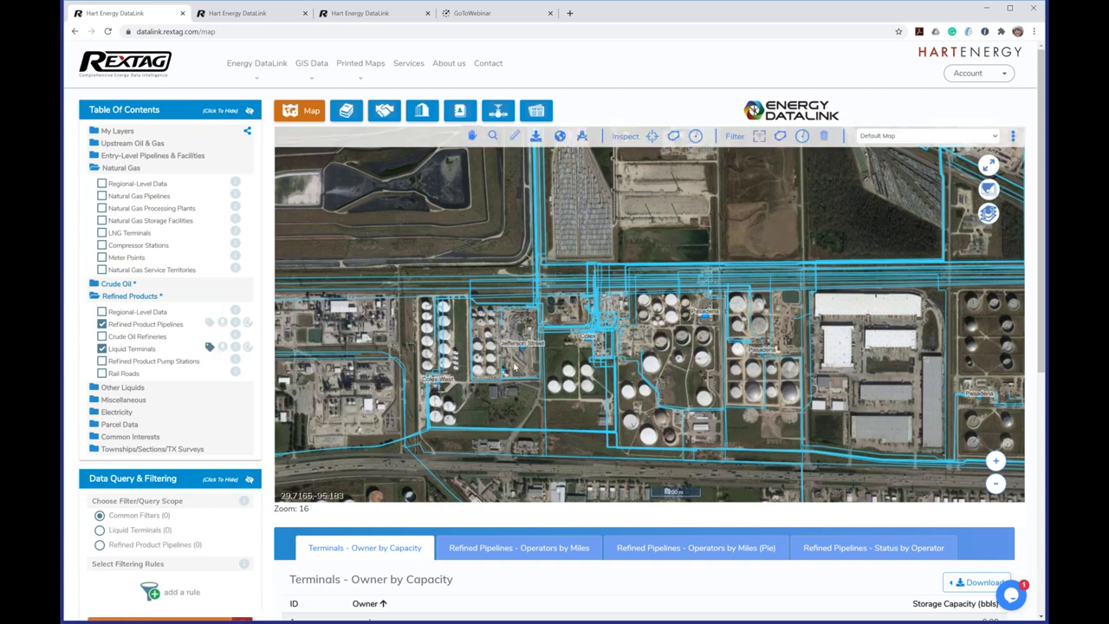
Inspect the Jefferson Street liquid terminal in the Pasadena tank farm area and show its Terminals - Details report.
scroll(509, 366, "up", 1)
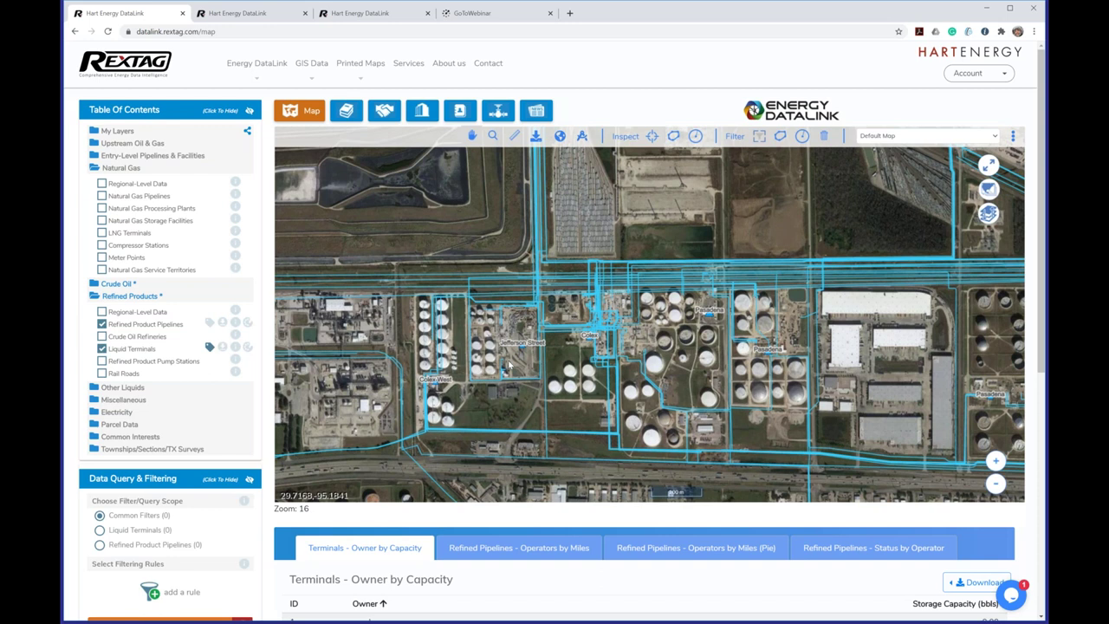
scroll(508, 367, "up", 2)
scroll(749, 343, "down", 2)
left_click_drag(750, 344, 620, 380)
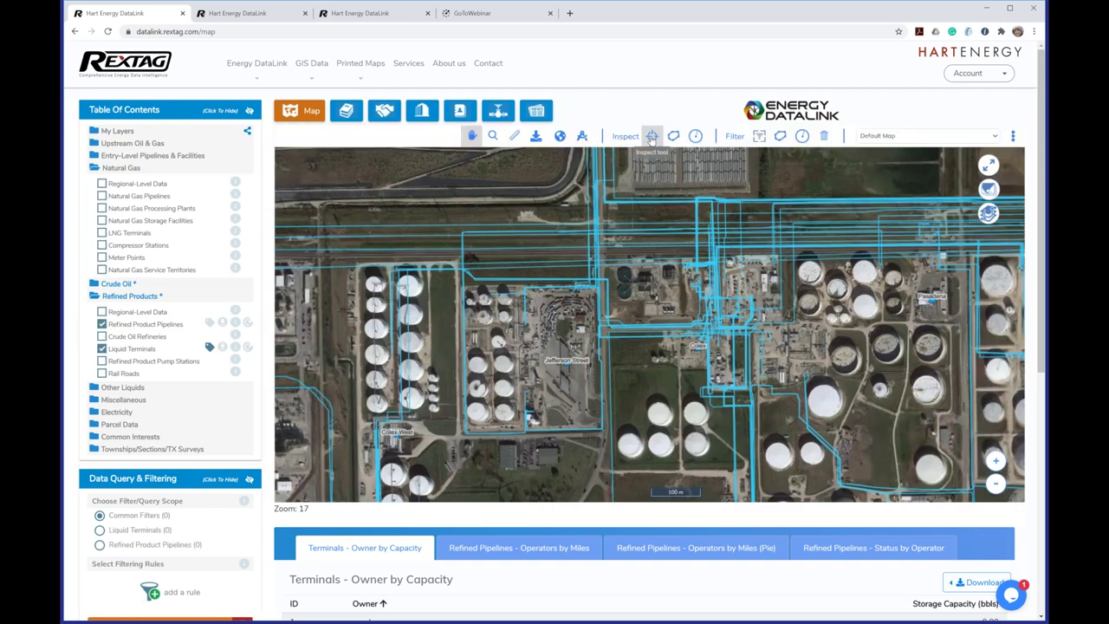
left_click(651, 137)
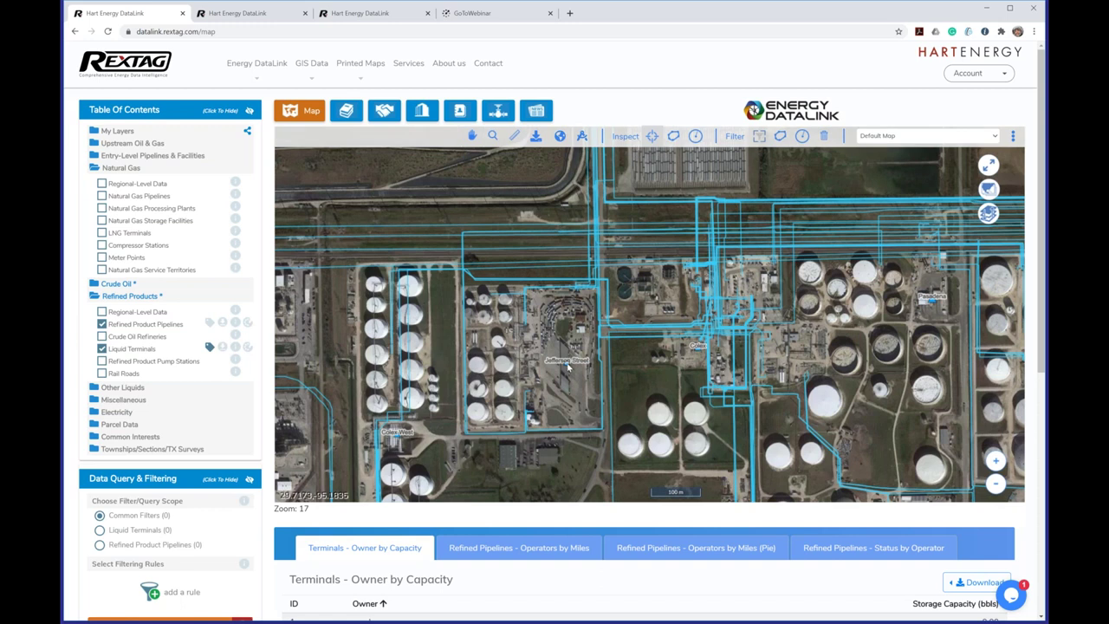
left_click(568, 368)
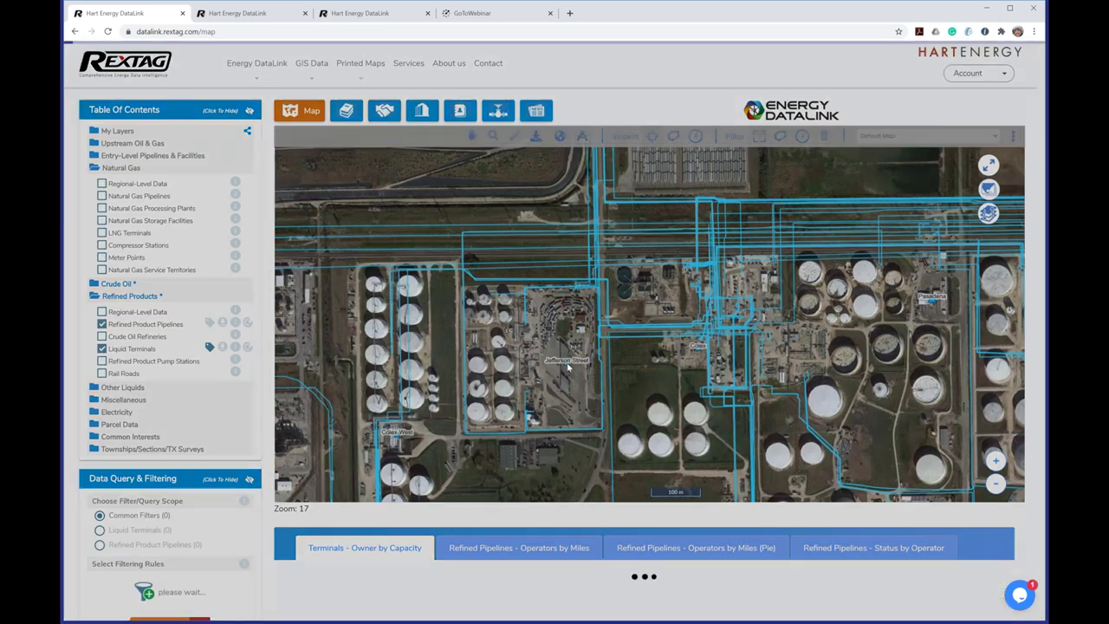
left_click(256, 103)
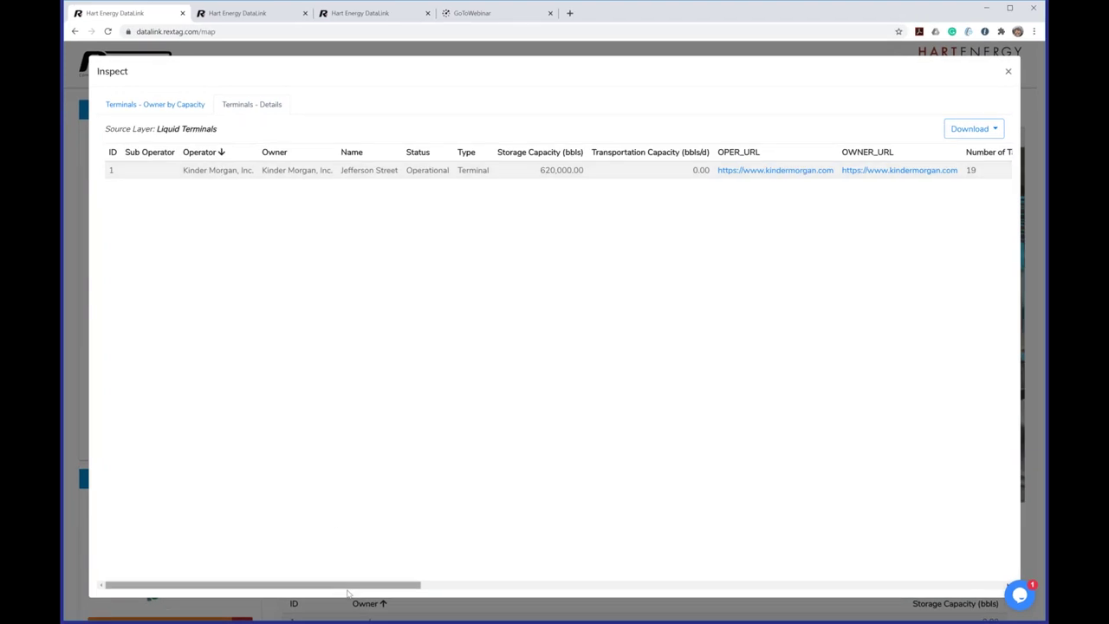
Review the Jefferson Street terminal's tank, access, commodity, pipeline and rail fields across the details table, and close the inspection results.
left_click_drag(352, 588, 382, 588)
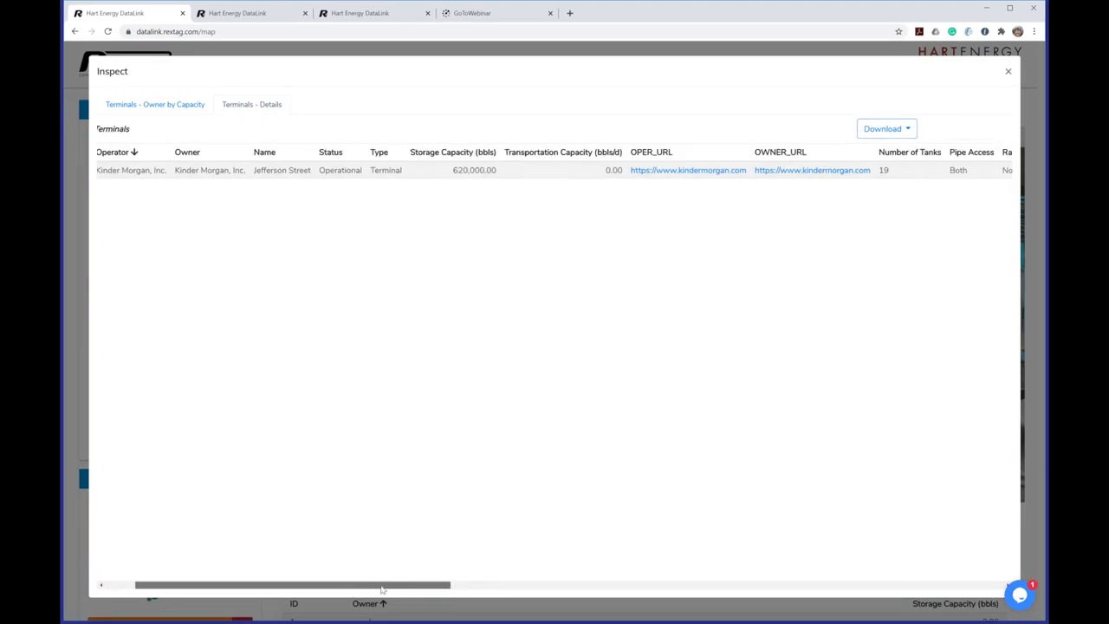
scroll(382, 588, "right", 3)
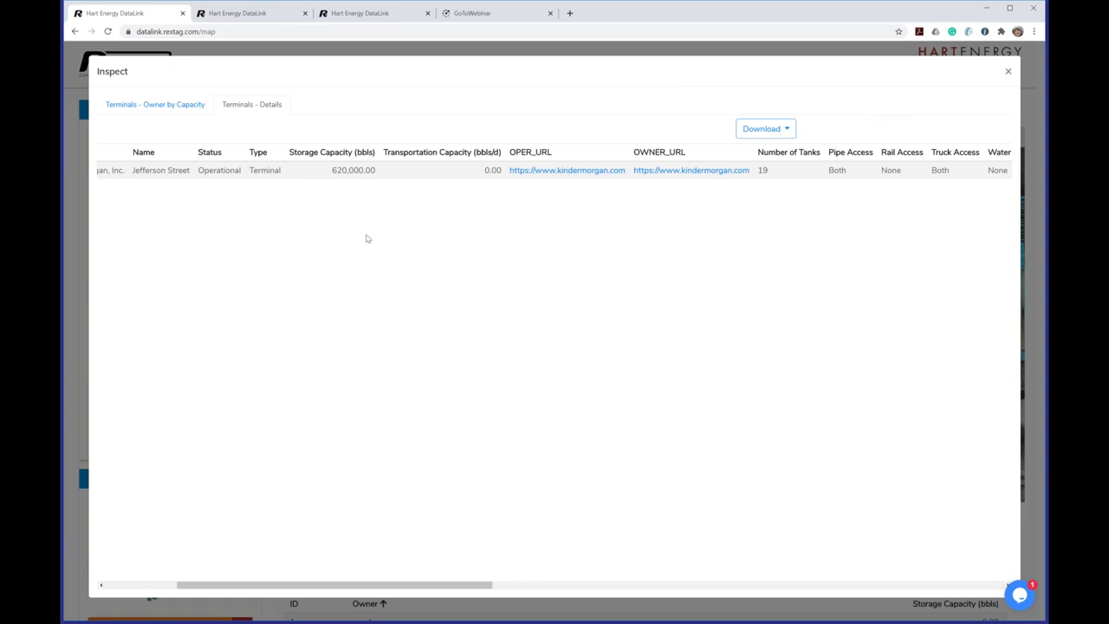
left_click_drag(460, 588, 603, 591)
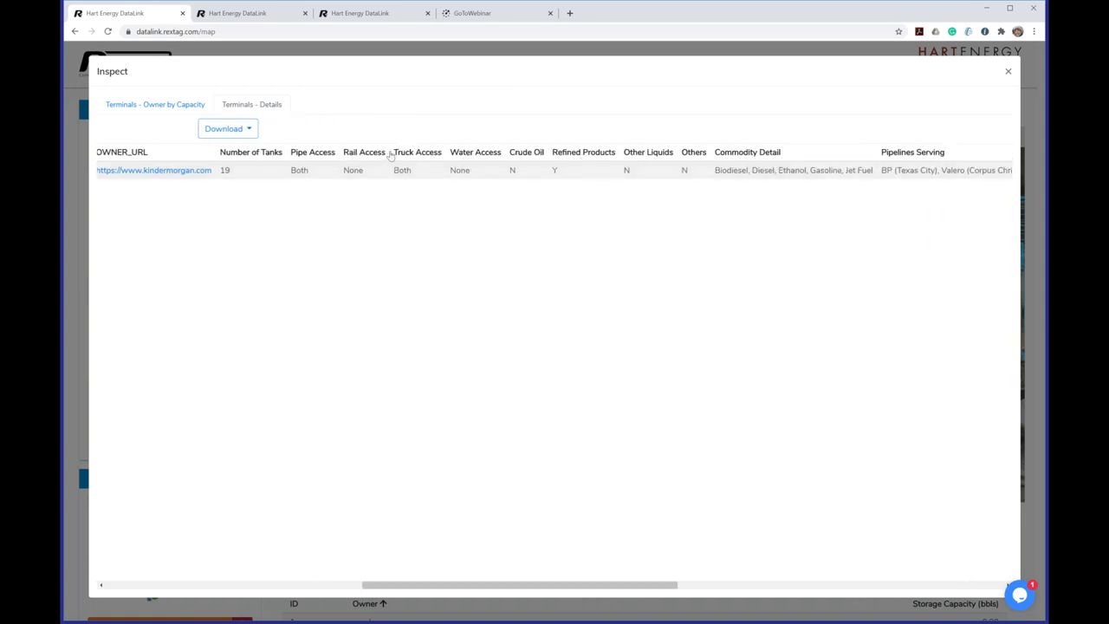
left_click_drag(567, 582, 624, 589)
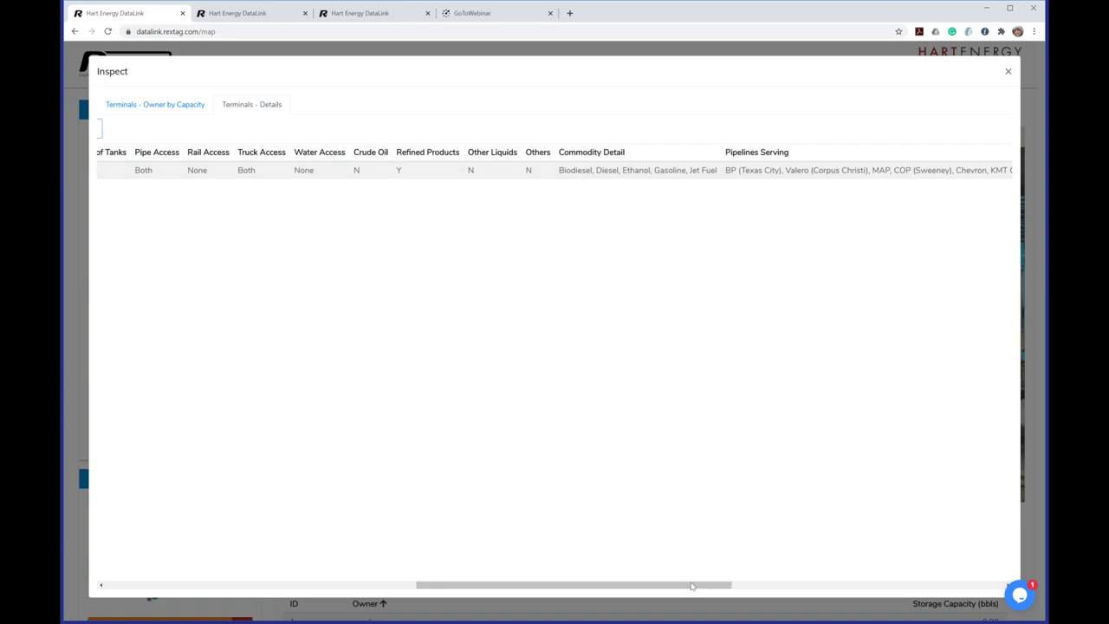
left_click_drag(691, 587, 973, 537)
left_click(1014, 76)
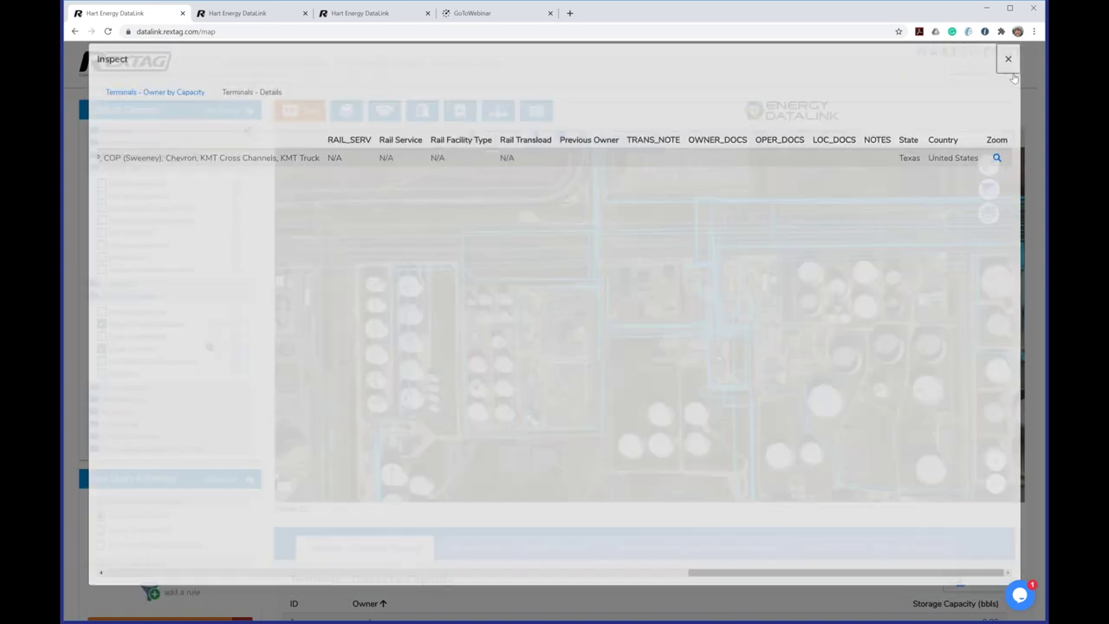
Replace the Refined Products layers with Electric Powerlines, Electric Power Plants and Electric Substations, and show them across the Houston region.
scroll(569, 367, "down", 2)
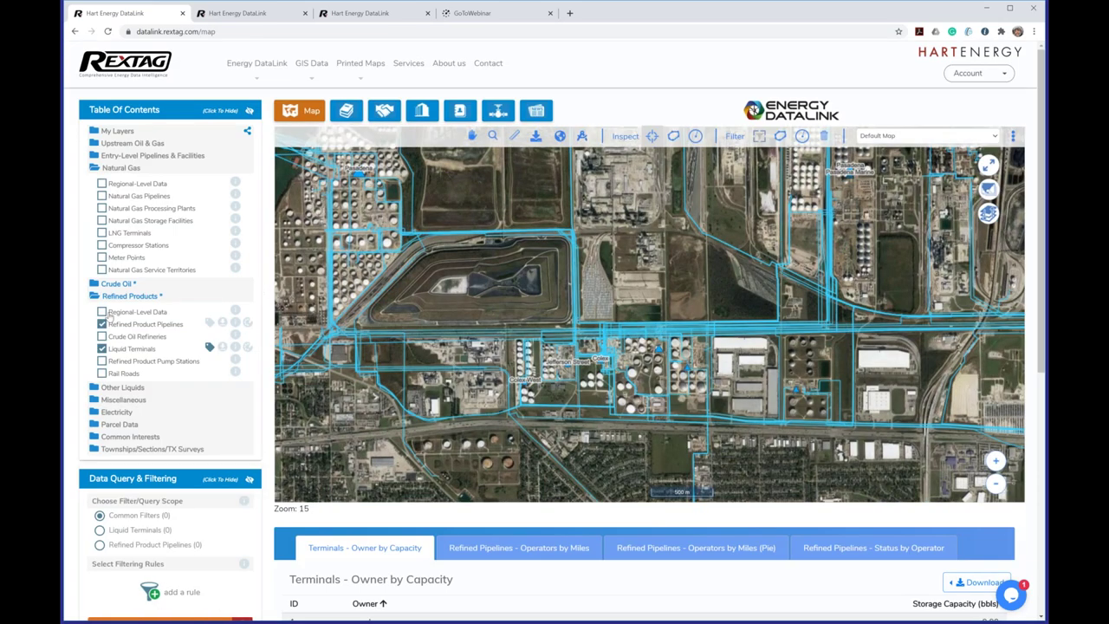
left_click(101, 323)
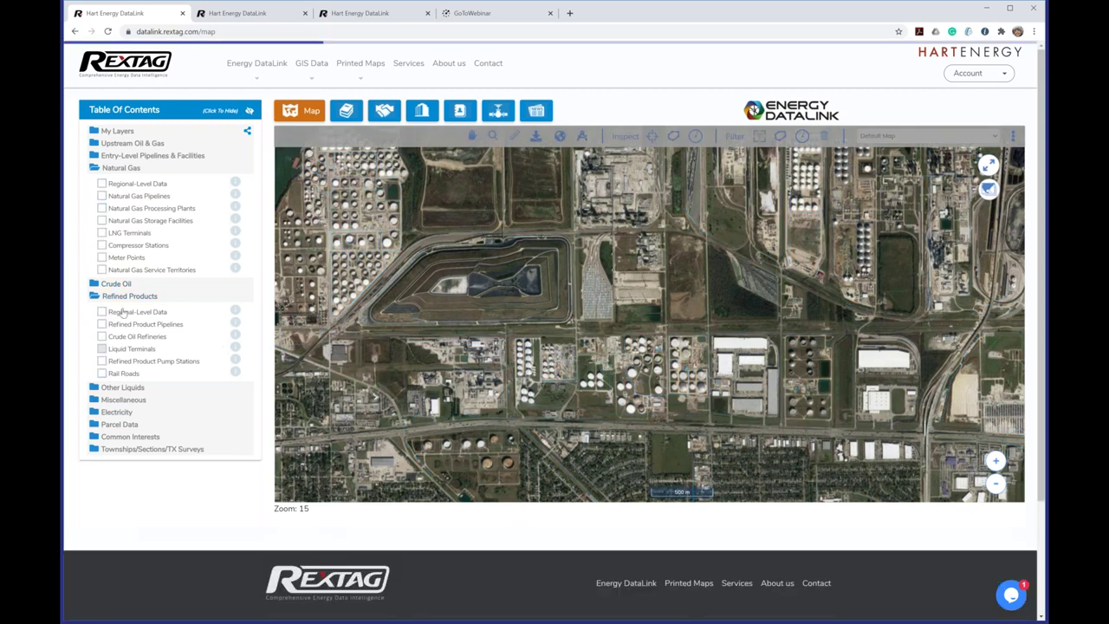
left_click(118, 411)
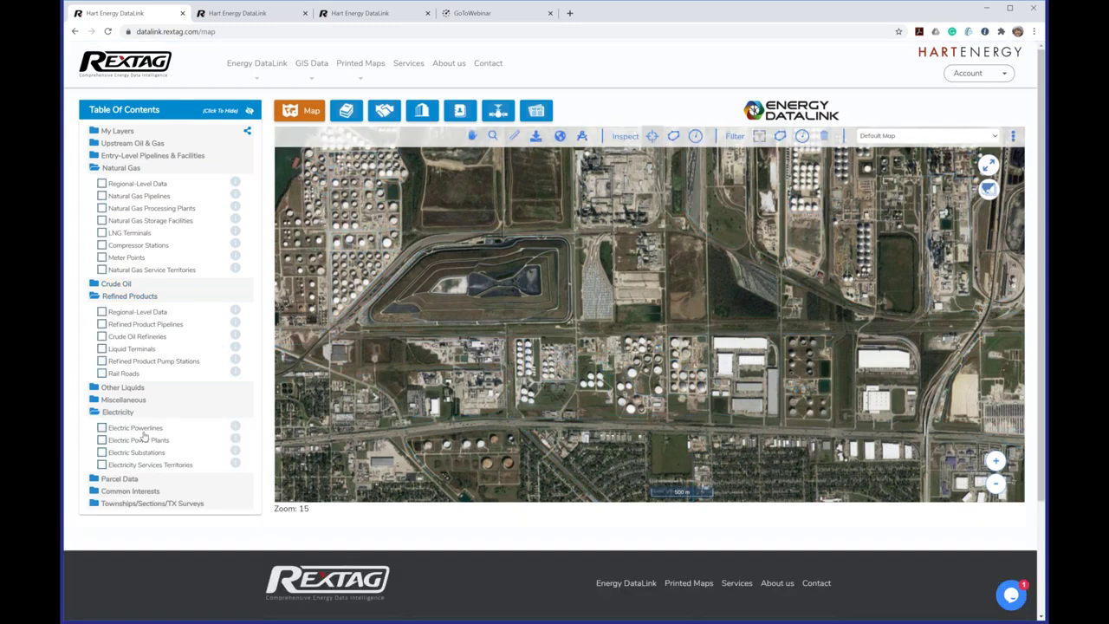
left_click(143, 433)
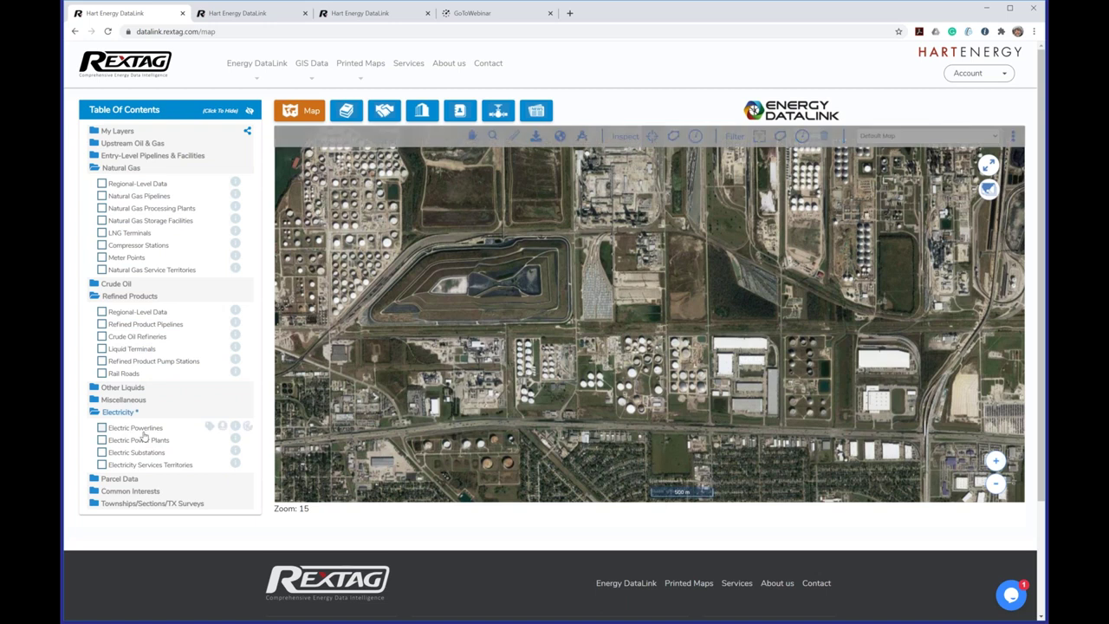
left_click(135, 439)
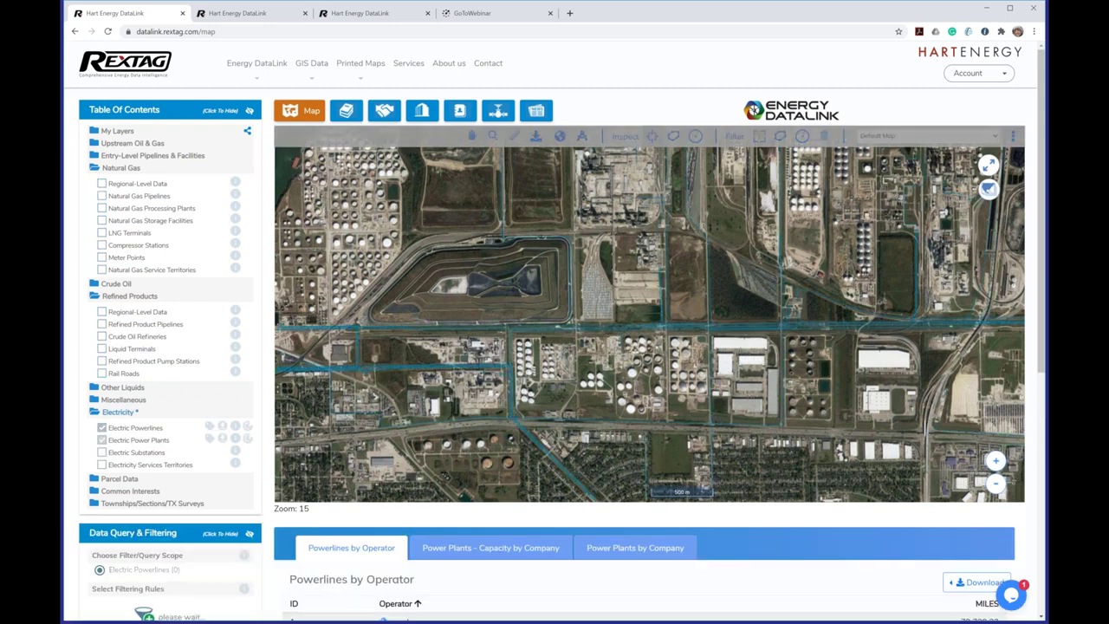
left_click(134, 451)
scroll(501, 410, "down", 5)
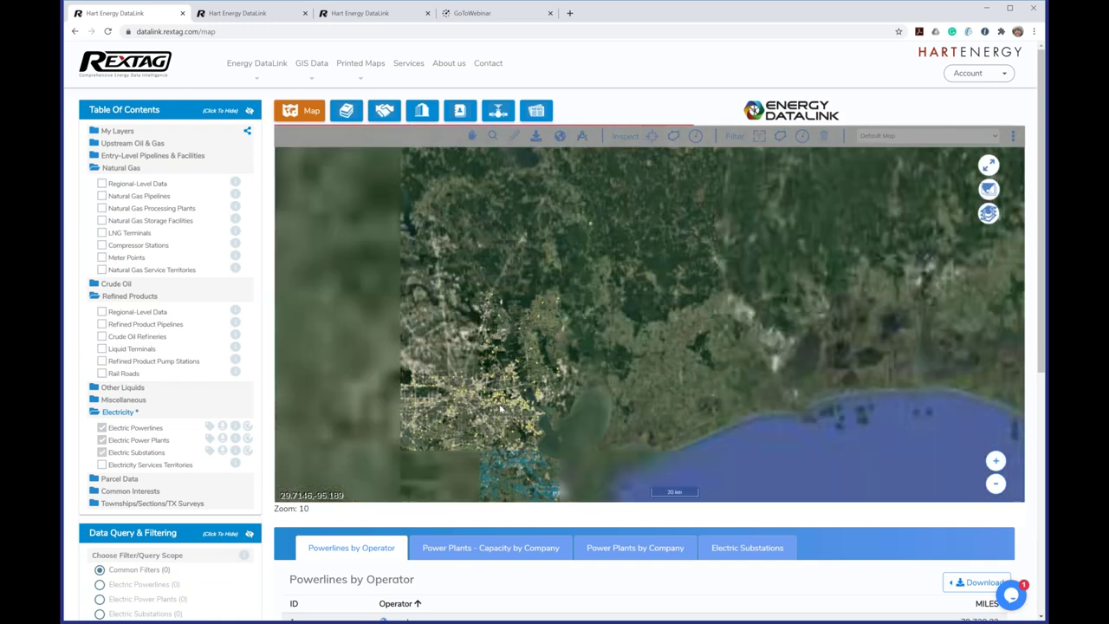
scroll(501, 410, "down", 1)
left_click_drag(501, 409, 698, 337)
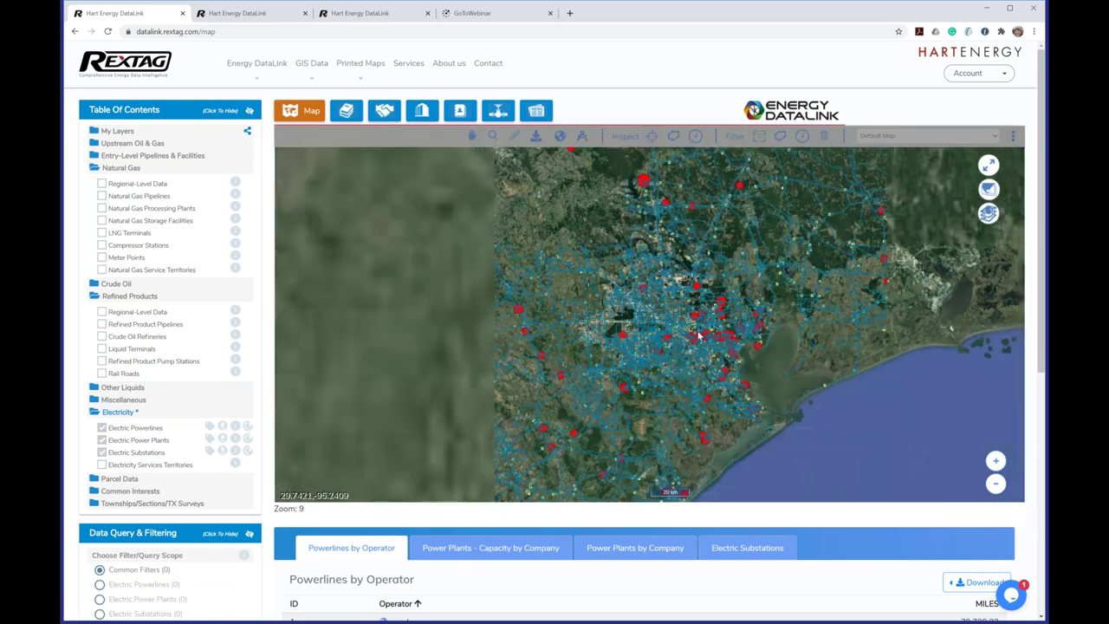
Check the drawing order of the three electricity layers in the layer reordering list and close it.
left_click(989, 213)
left_click_drag(958, 247, 975, 243)
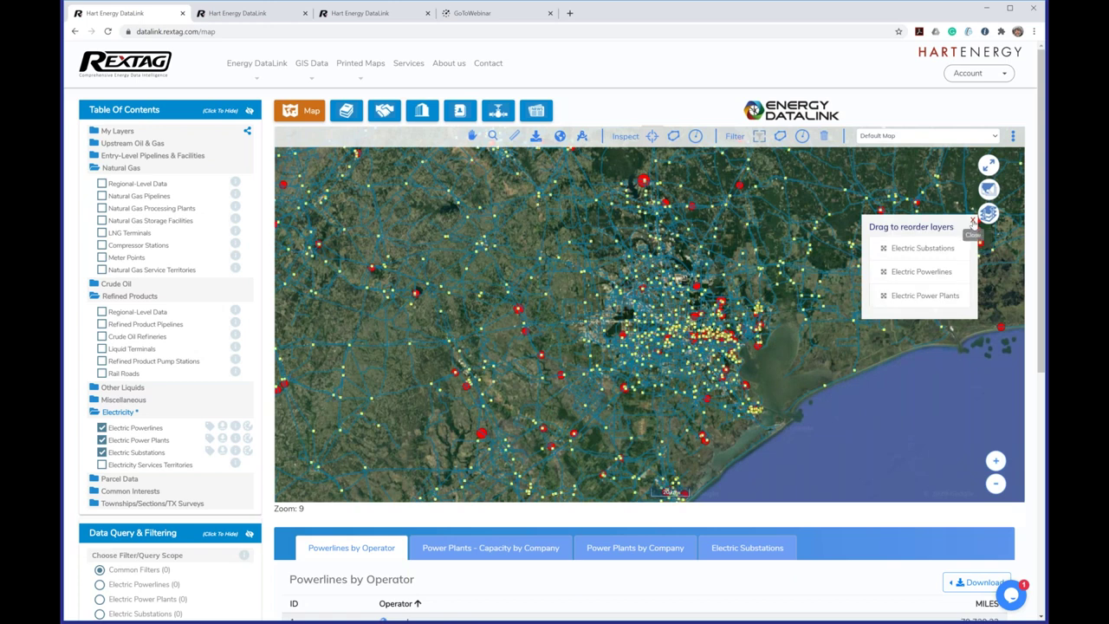
left_click(972, 220)
Switch the basemap to Google Road Map and view the electricity layers across Texas and around Dallas.
scroll(885, 268, "down", 1)
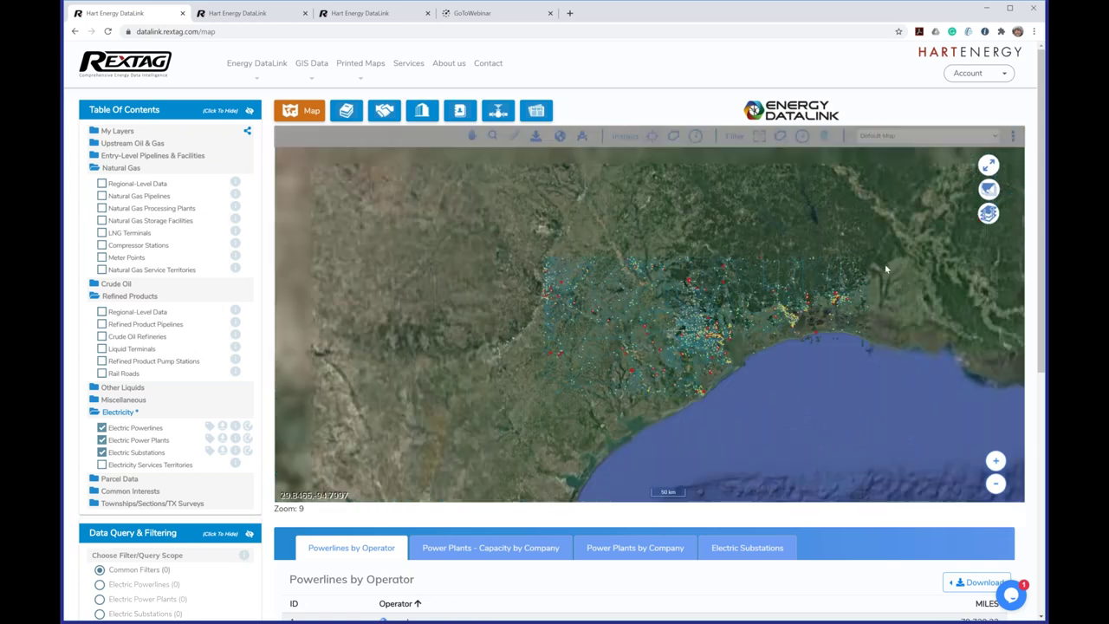
left_click(989, 189)
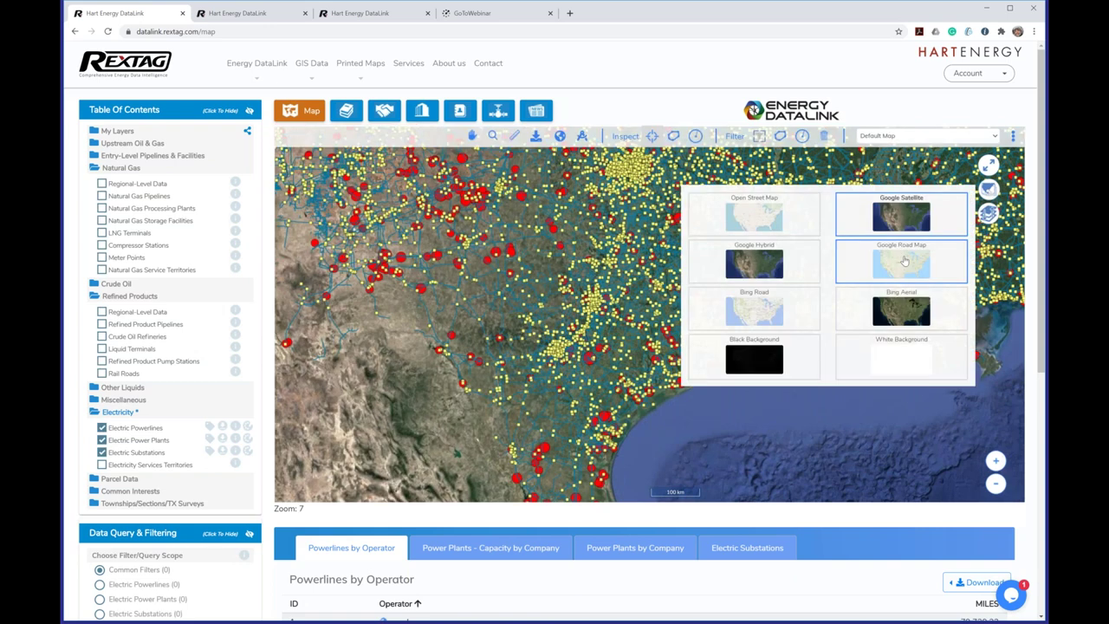
left_click(904, 261)
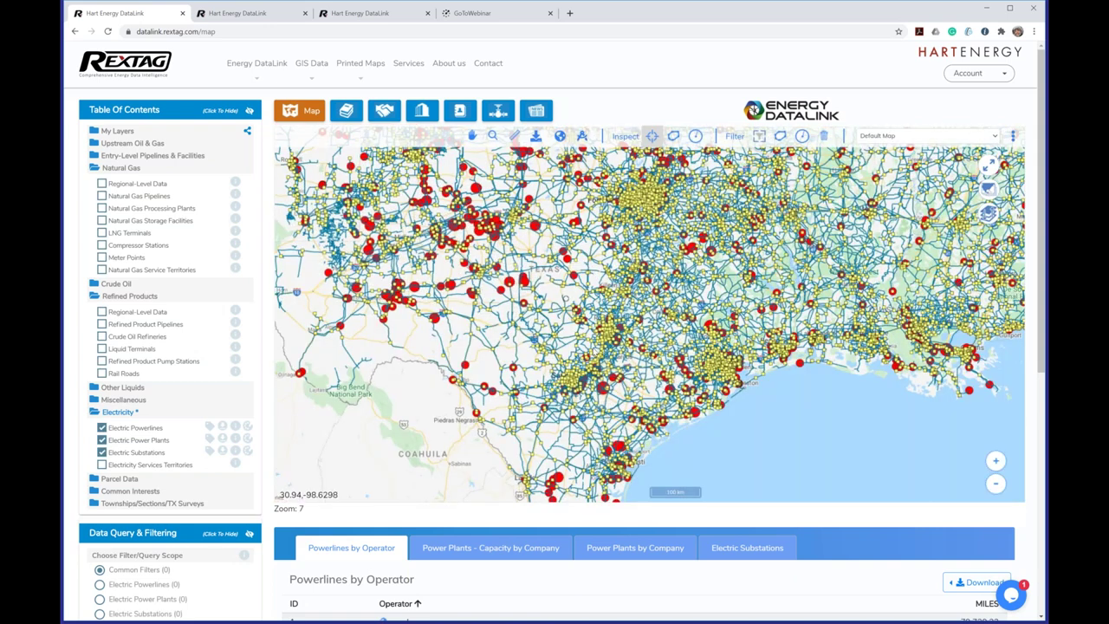
scroll(565, 298, "down", 2)
scroll(606, 345, "up", 2)
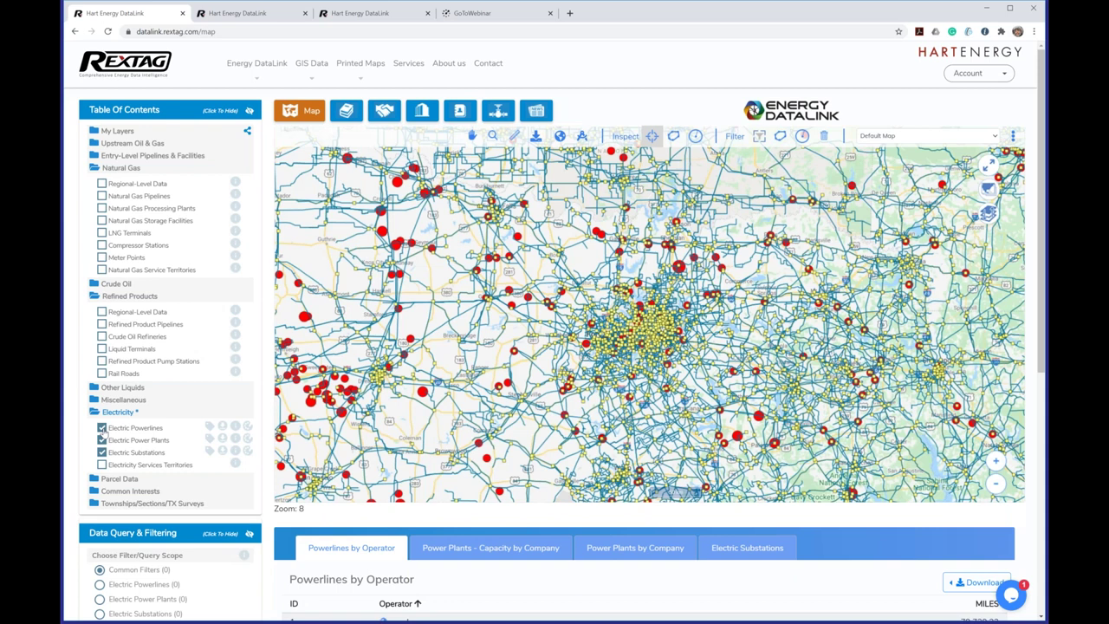
Hide the Electric Power Plants, Electric Powerlines and Electric Substations layers.
left_click(102, 439)
left_click(102, 427)
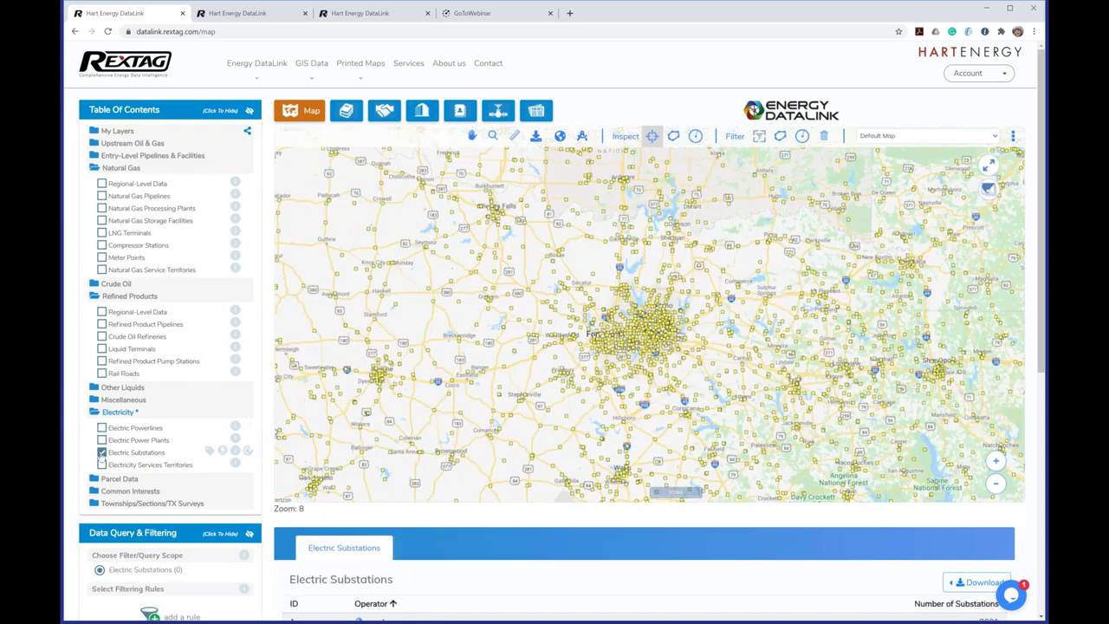
left_click(101, 452)
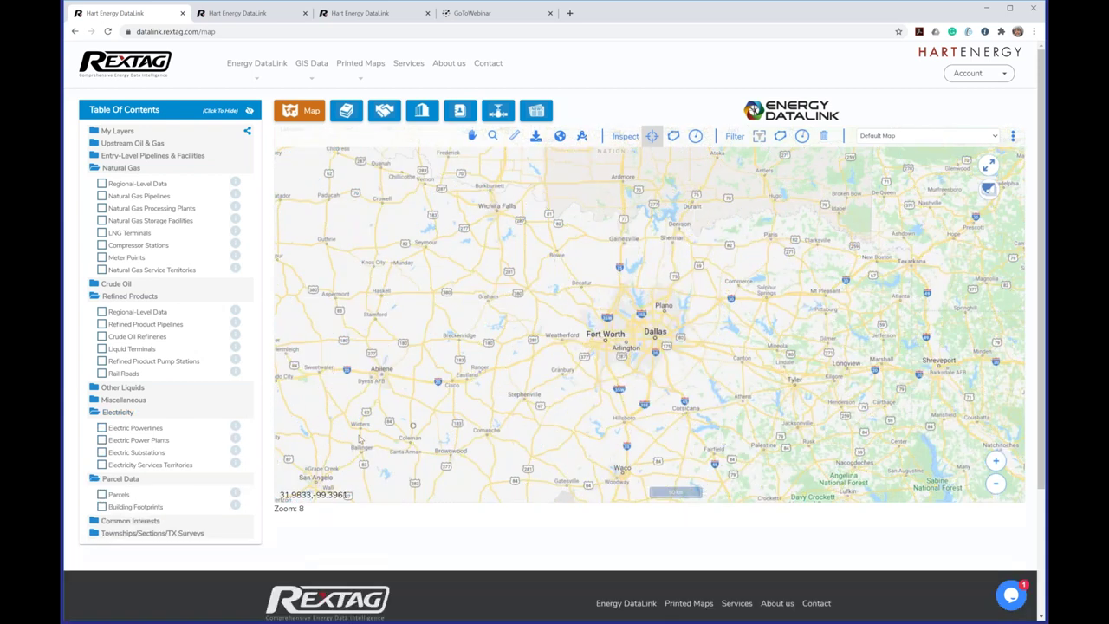
Expand the Common Interests and Townships/Sections/TX Surveys groups to show their available layers.
left_click_drag(597, 369, 451, 153)
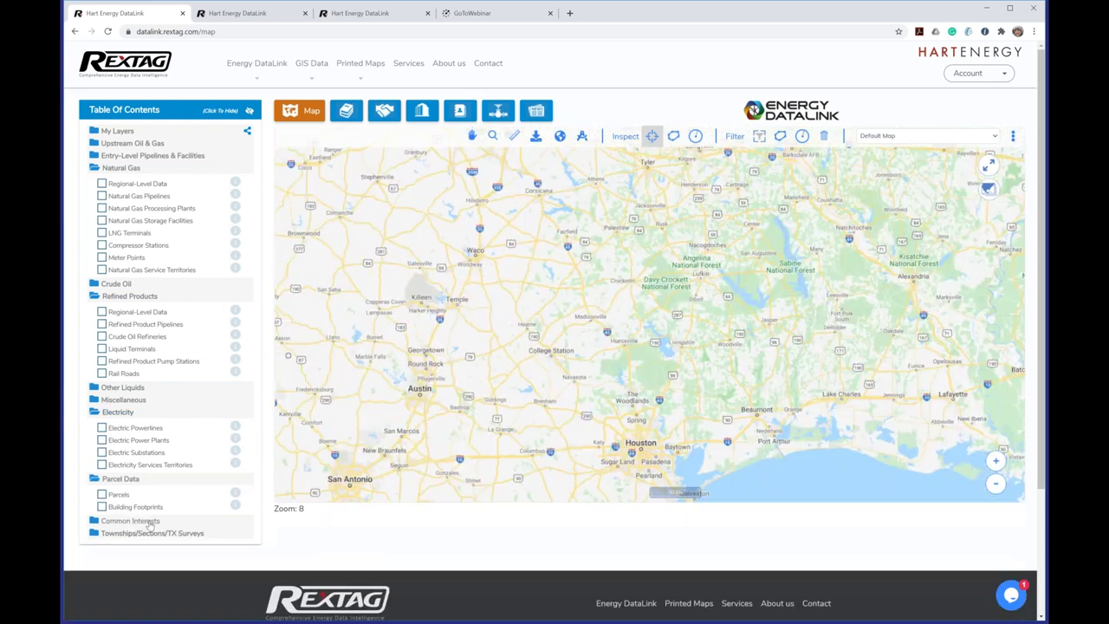
left_click(149, 522)
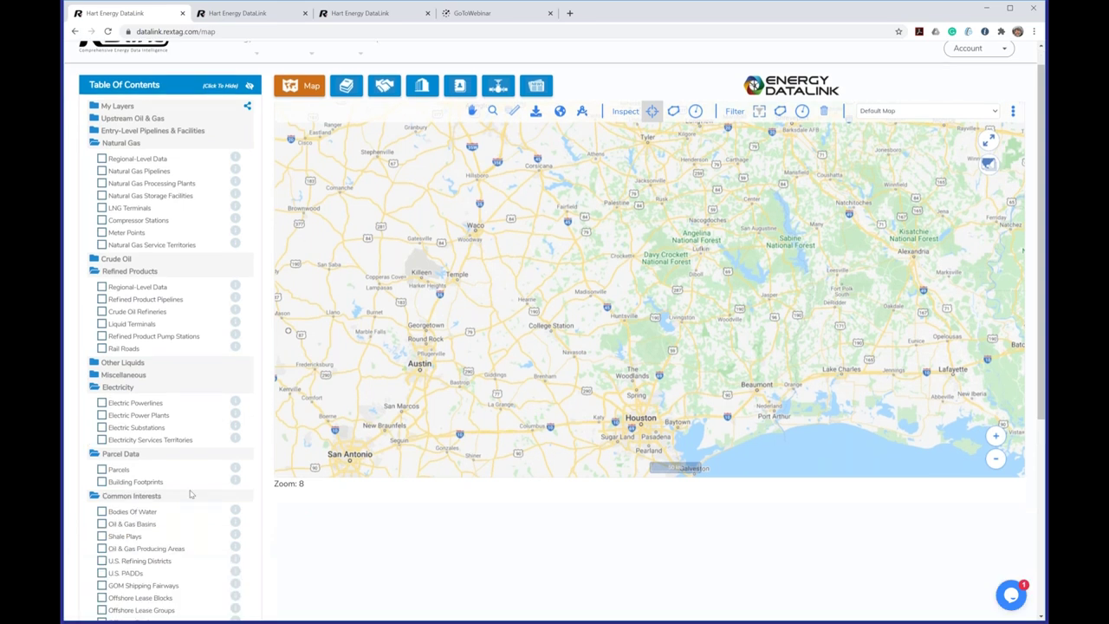
scroll(191, 494, "down", 2)
left_click(165, 505)
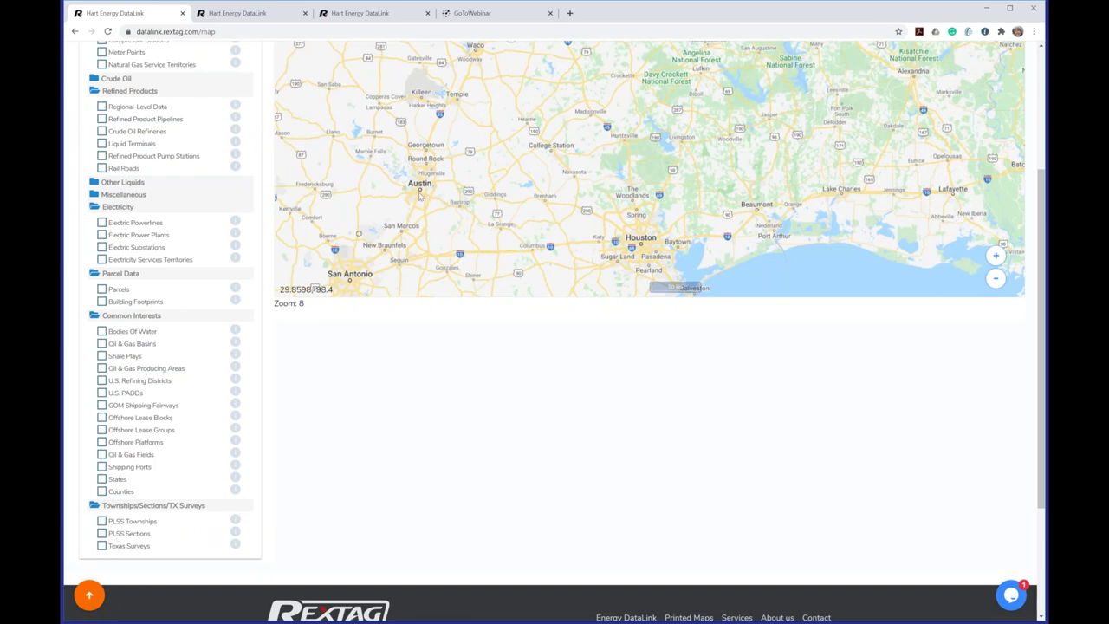
Display the Parcels layer along Buffalo Bayou east of Houston and label the parcels with their owners.
left_click_drag(379, 199, 361, 146)
scroll(577, 202, "up", 4)
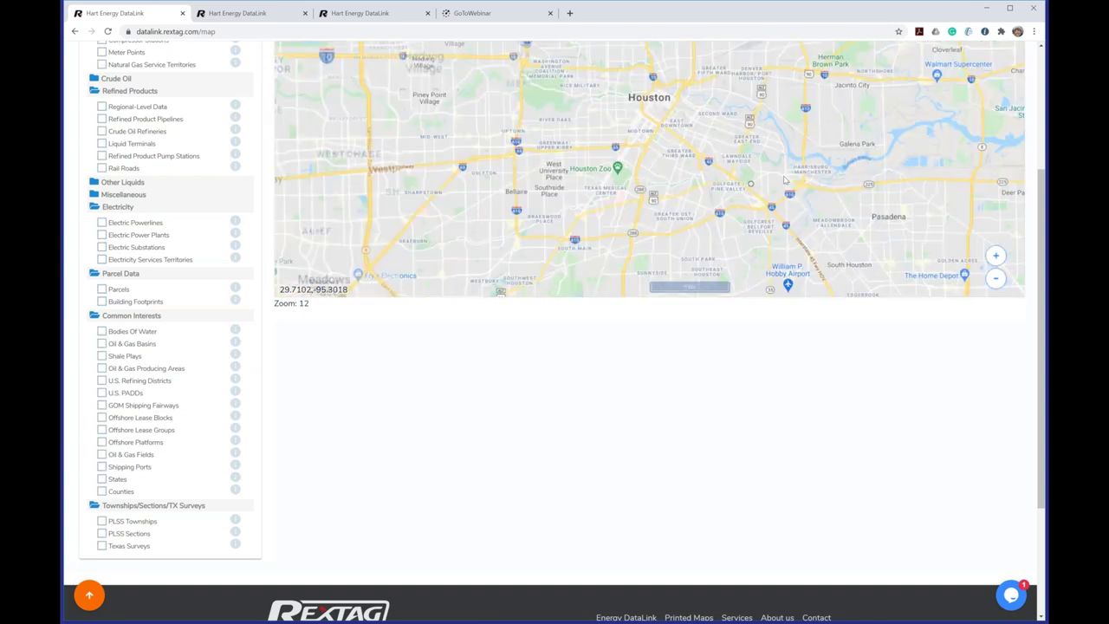
scroll(784, 179, "up", 2)
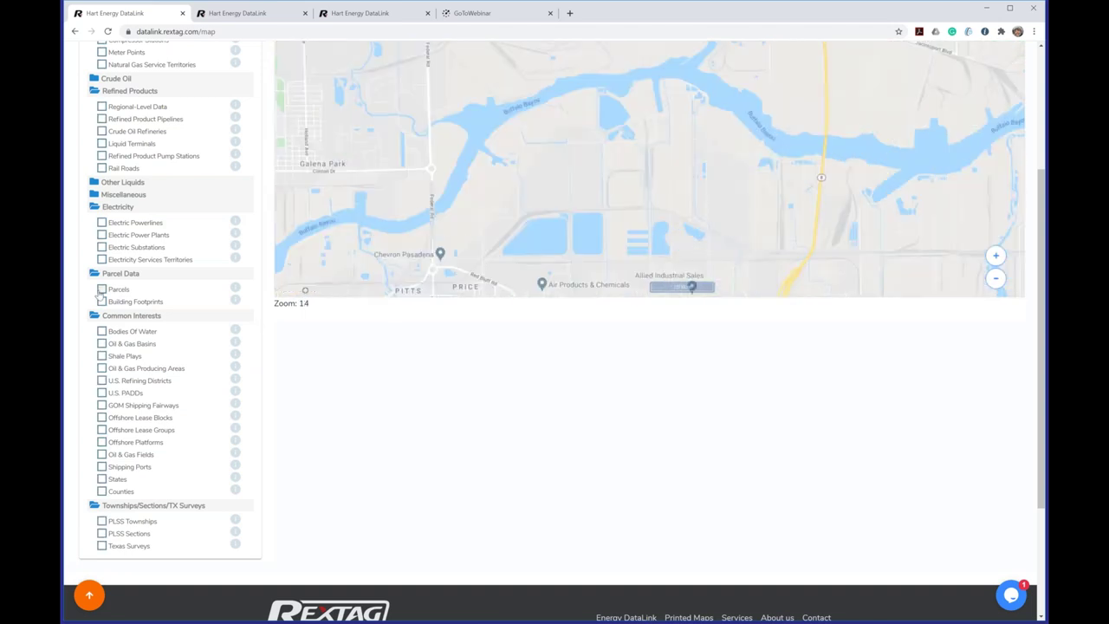
left_click(102, 290)
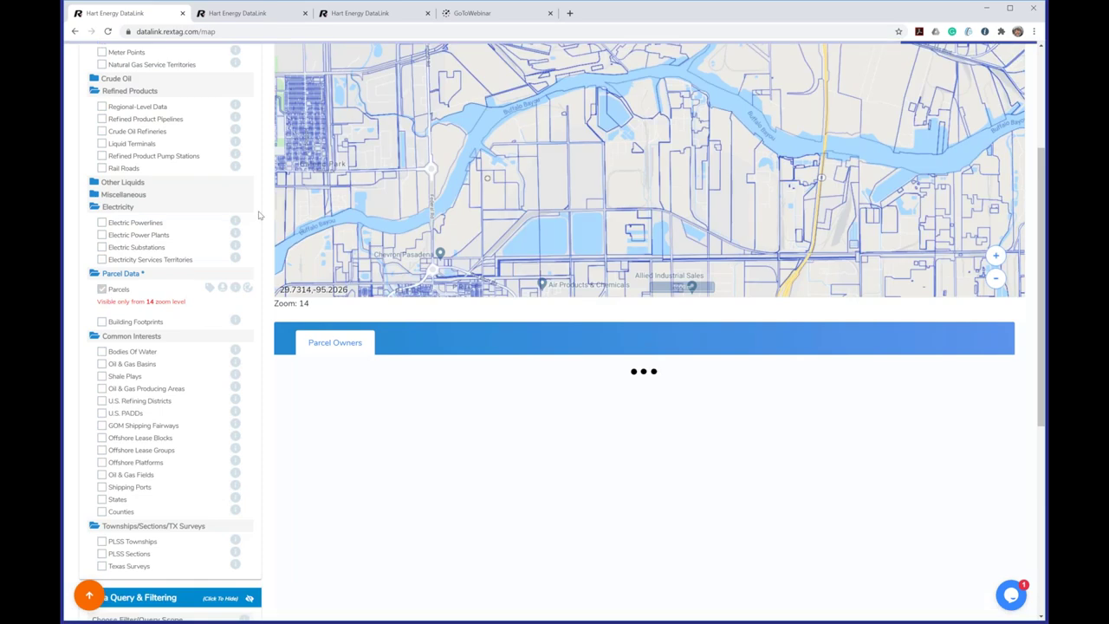
left_click(209, 288)
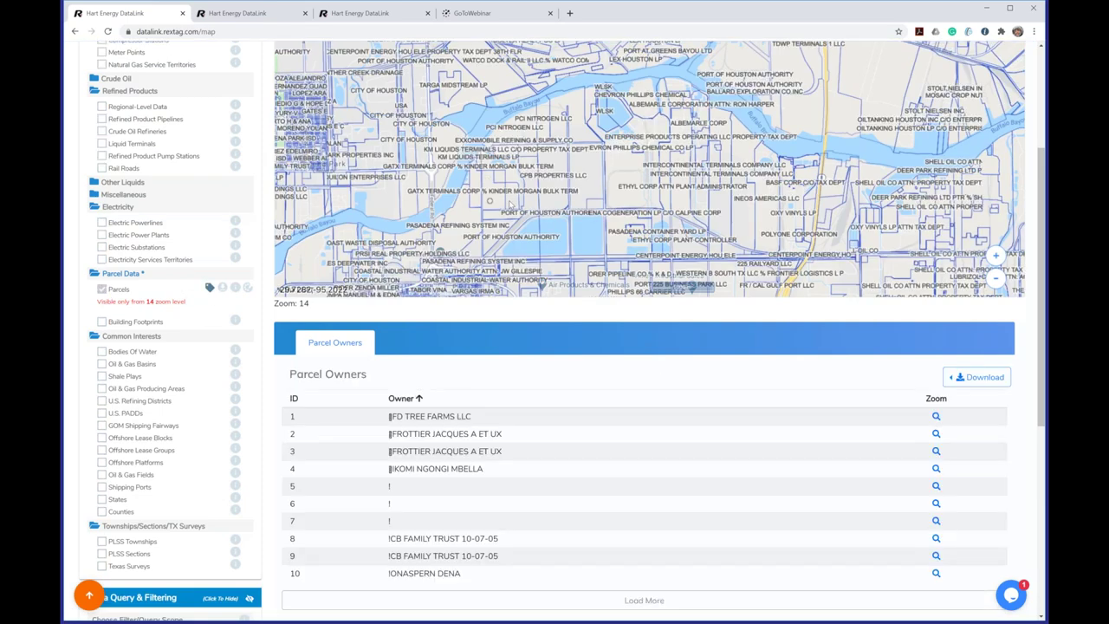
scroll(510, 205, "up", 1)
left_click_drag(646, 217, 823, 150)
left_click_drag(528, 212, 755, 89)
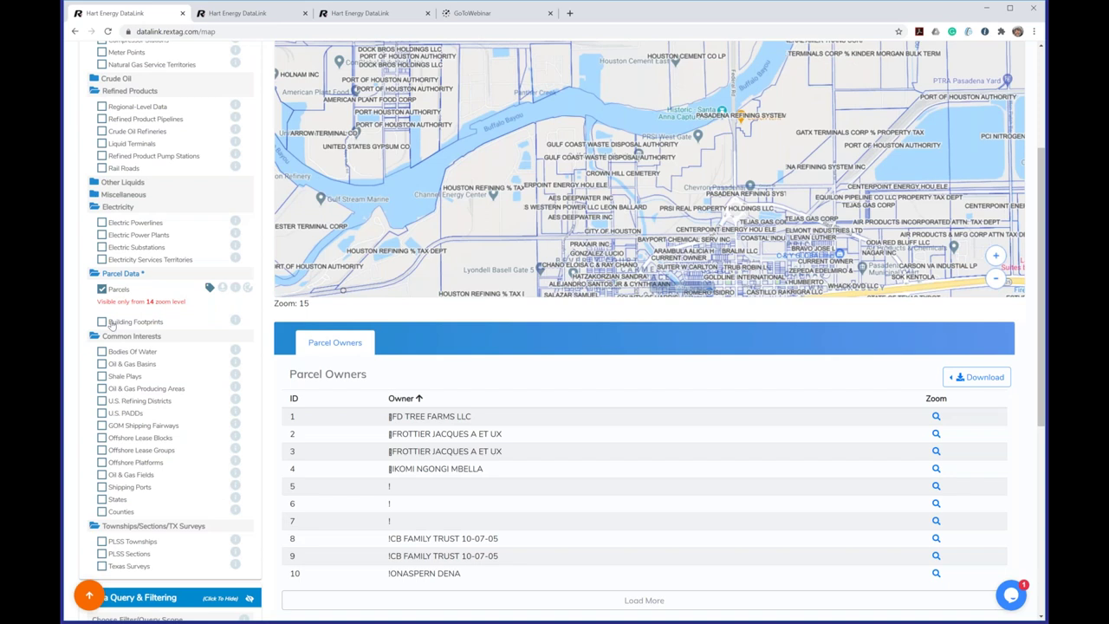
Overlay Building Footprints on the parcels, clear both parcel data layers from the map and collapse the Parcel Data group.
left_click(103, 321)
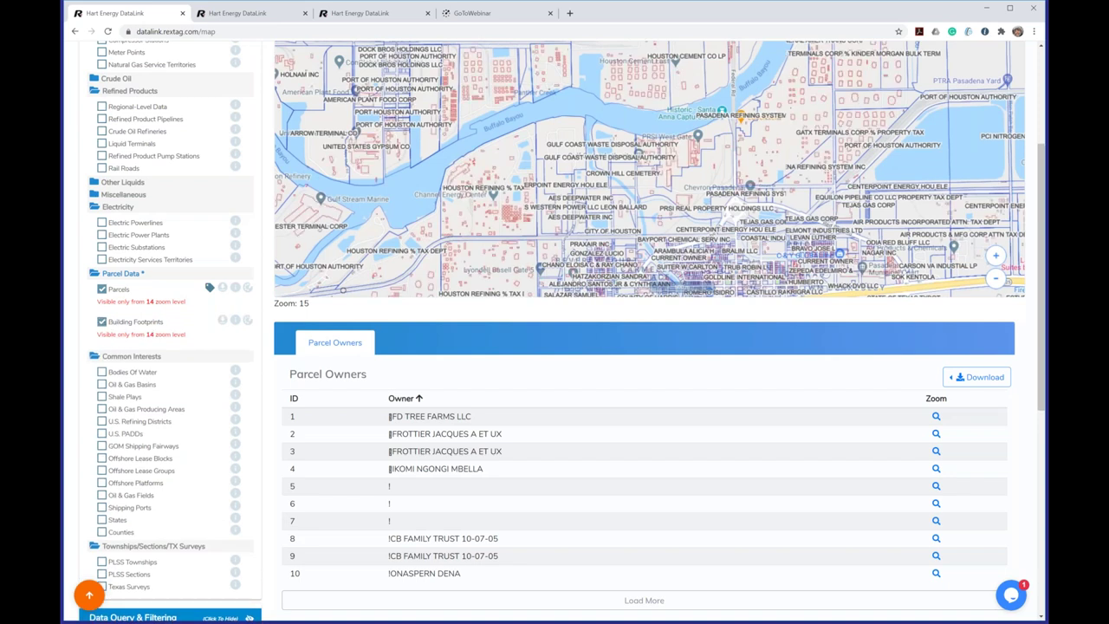
left_click(102, 289)
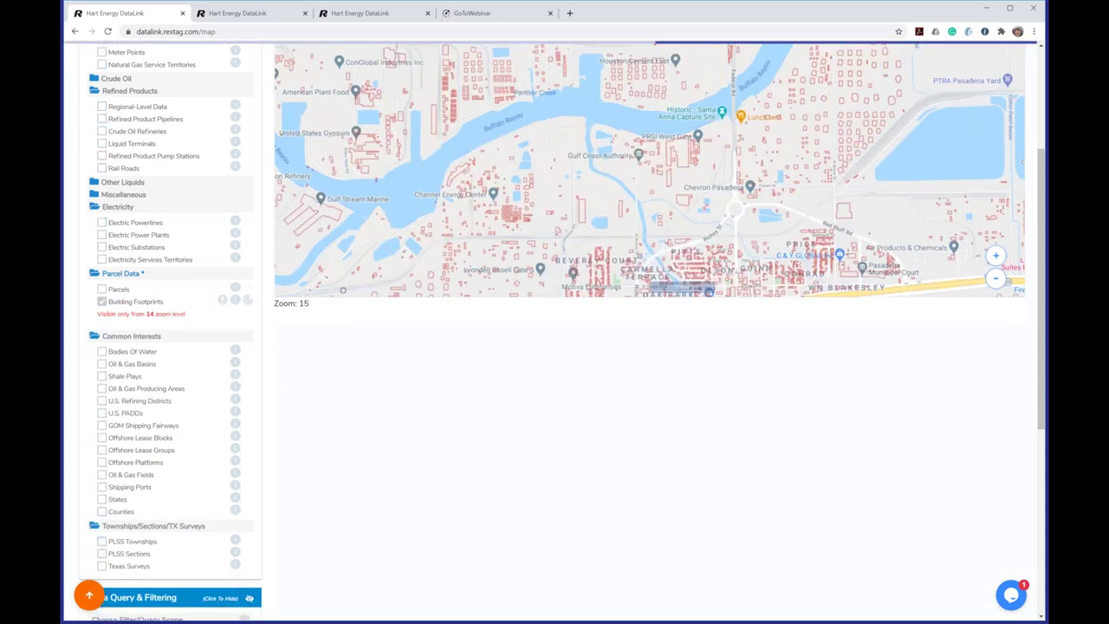
left_click(116, 274)
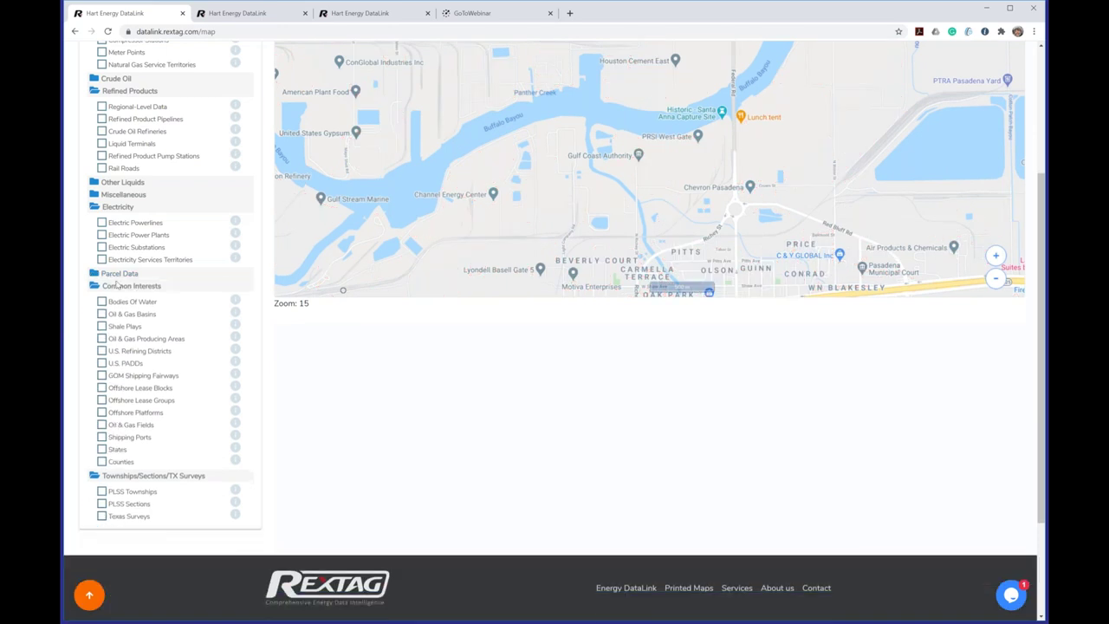
Collapse the Common Interests and Townships/Sections/TX Surveys layer groups.
left_click(116, 285)
left_click(117, 326)
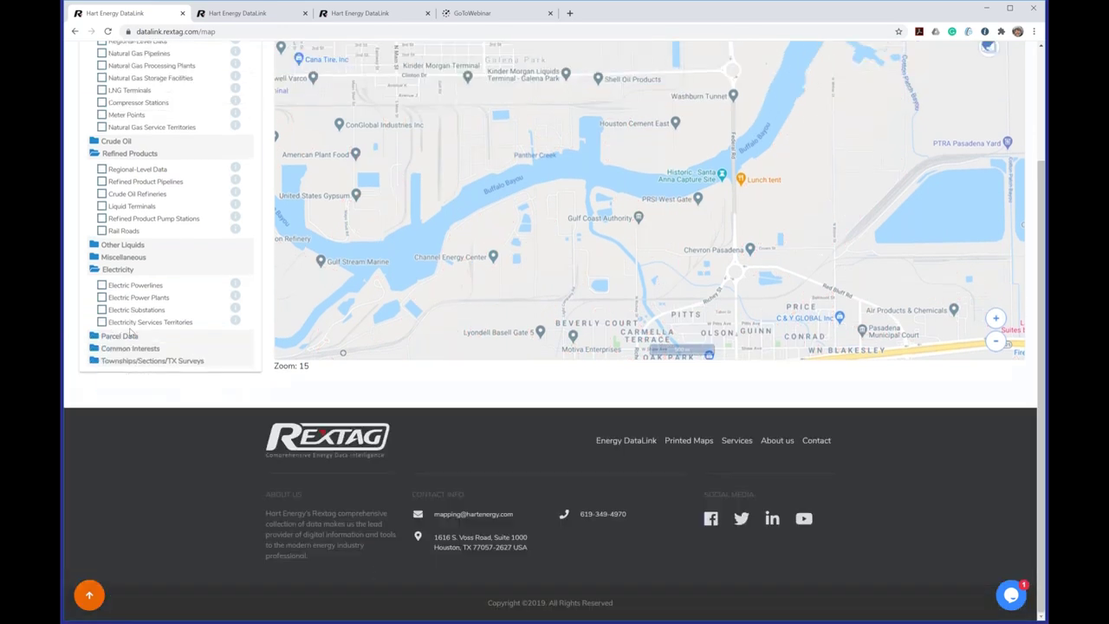
scroll(130, 332, "up", 2)
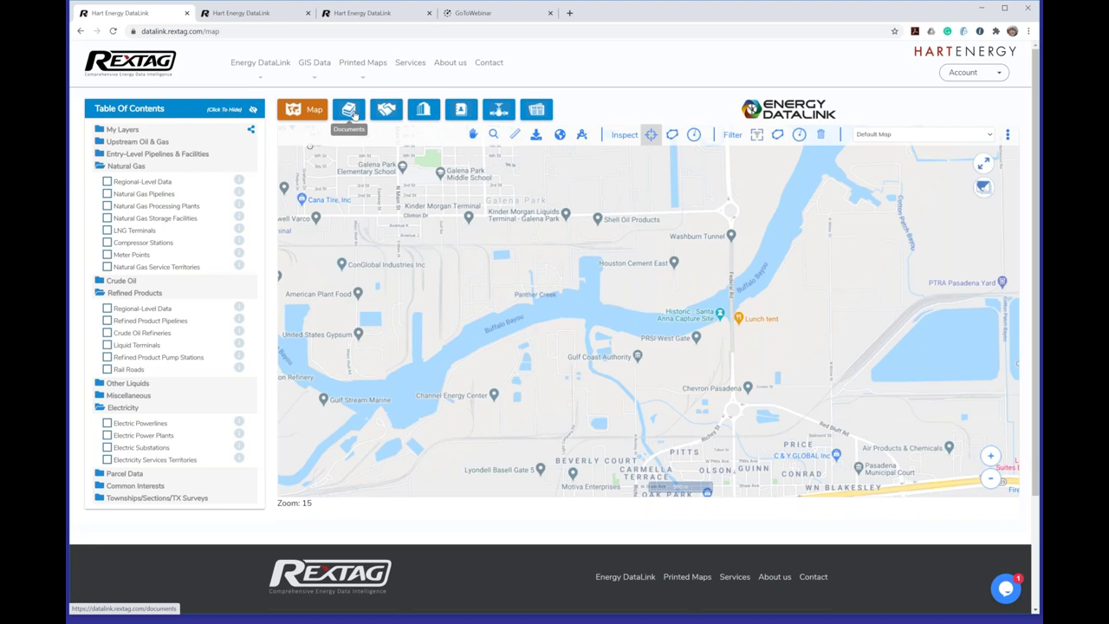
Review the document library page holding the Pioneer Natural Resources investor presentation, including its overall document, page and tweet statistics, and return to the map.
left_click(254, 12)
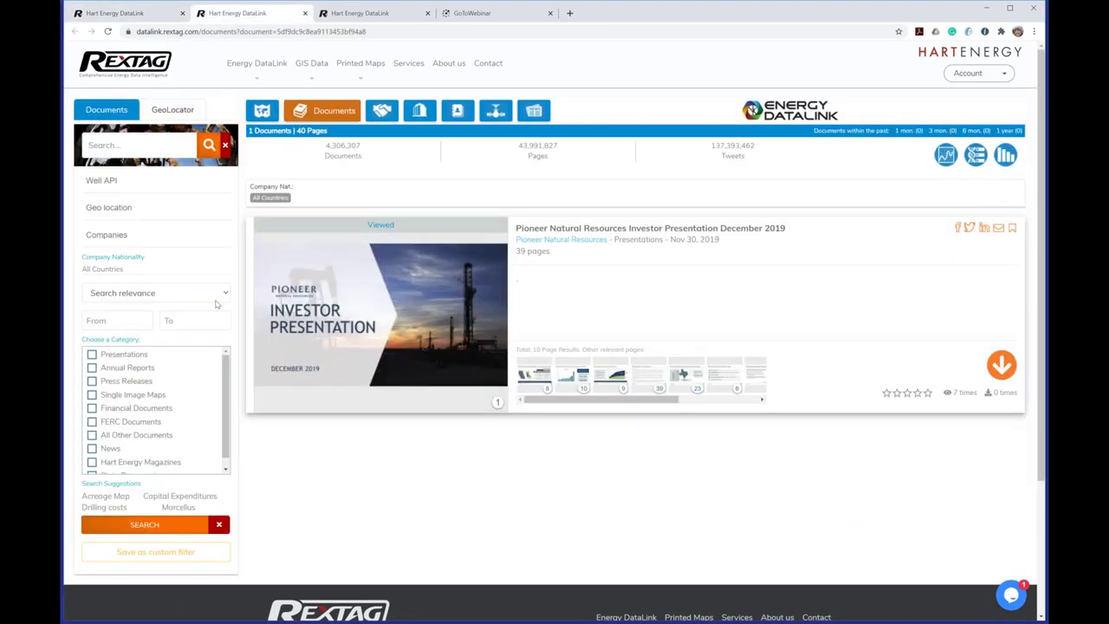
left_click_drag(330, 145, 374, 146)
left_click(166, 17)
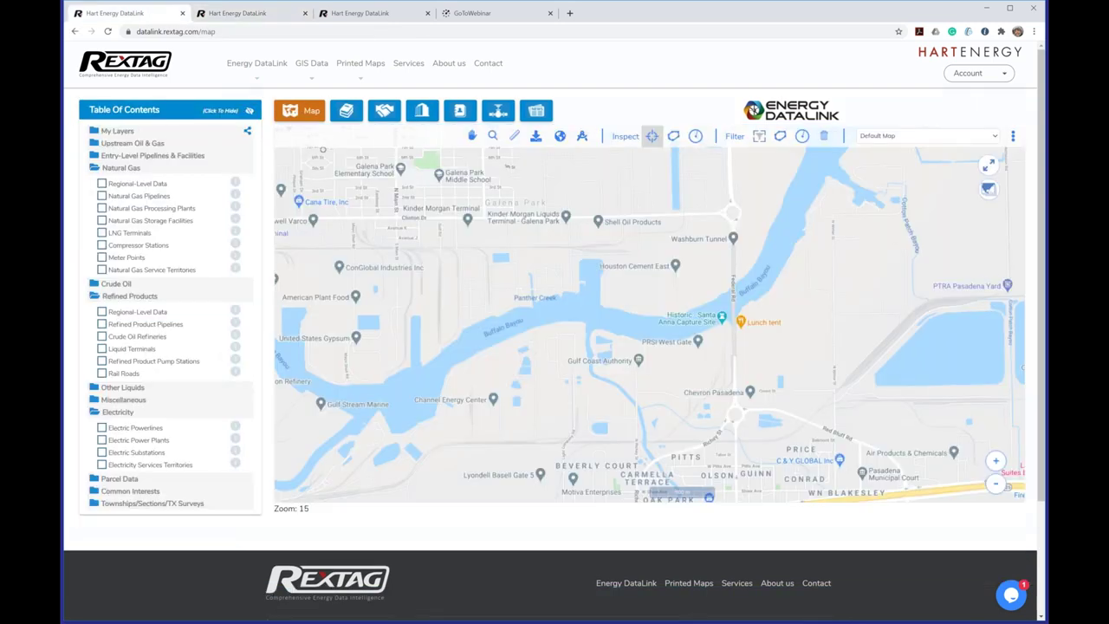
Open the A&D Transaction list and review the recent deals with their buyer and seller details.
left_click(389, 113)
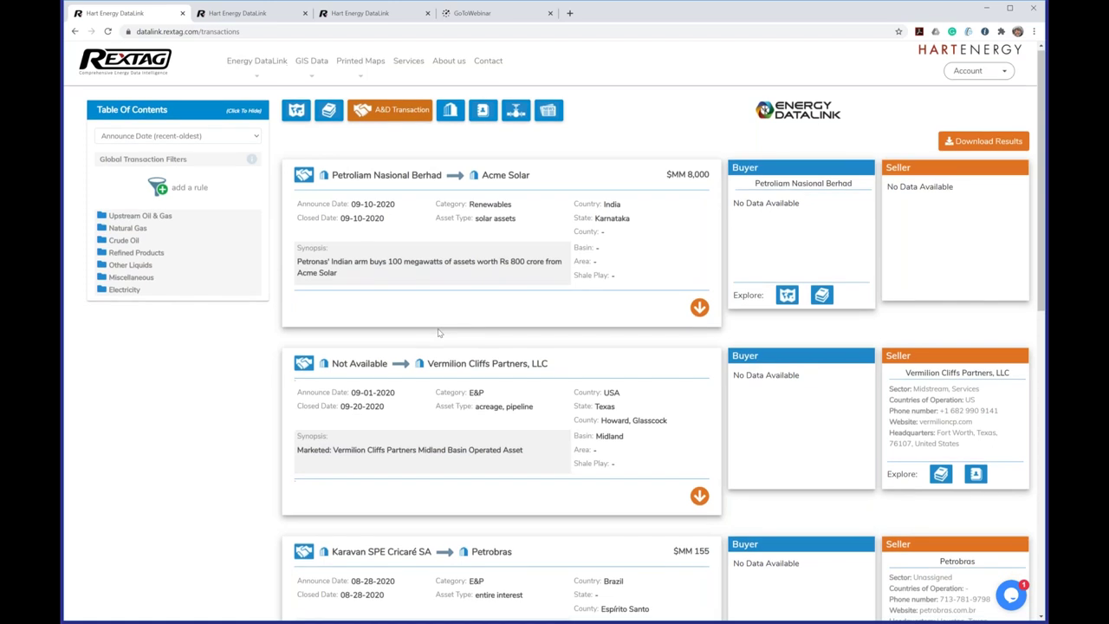
scroll(438, 335, "down", 8)
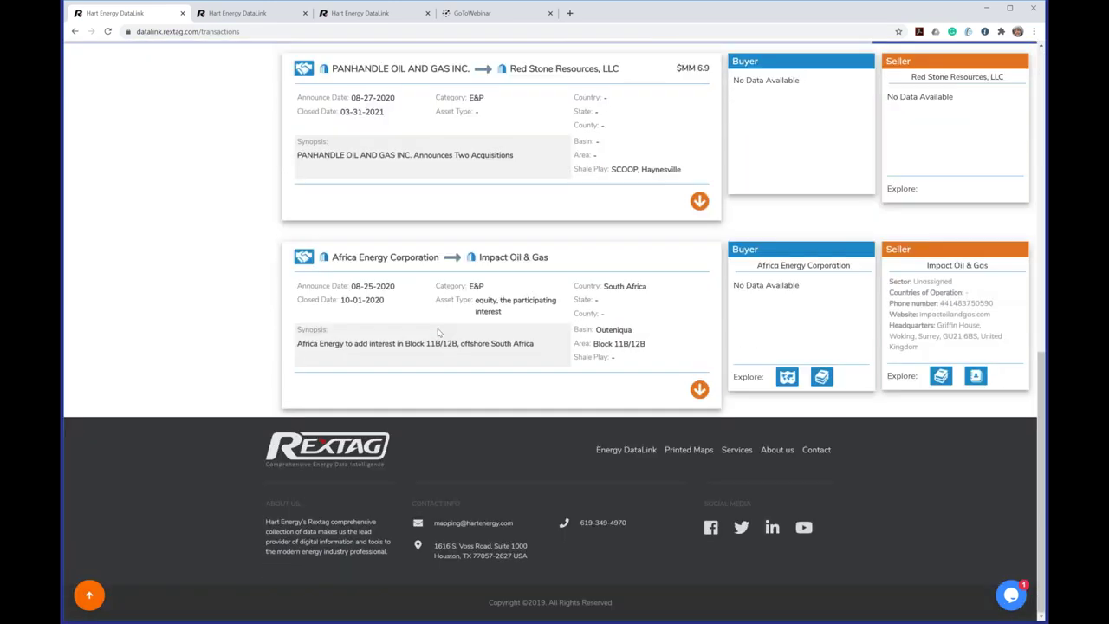
scroll(438, 333, "up", 5)
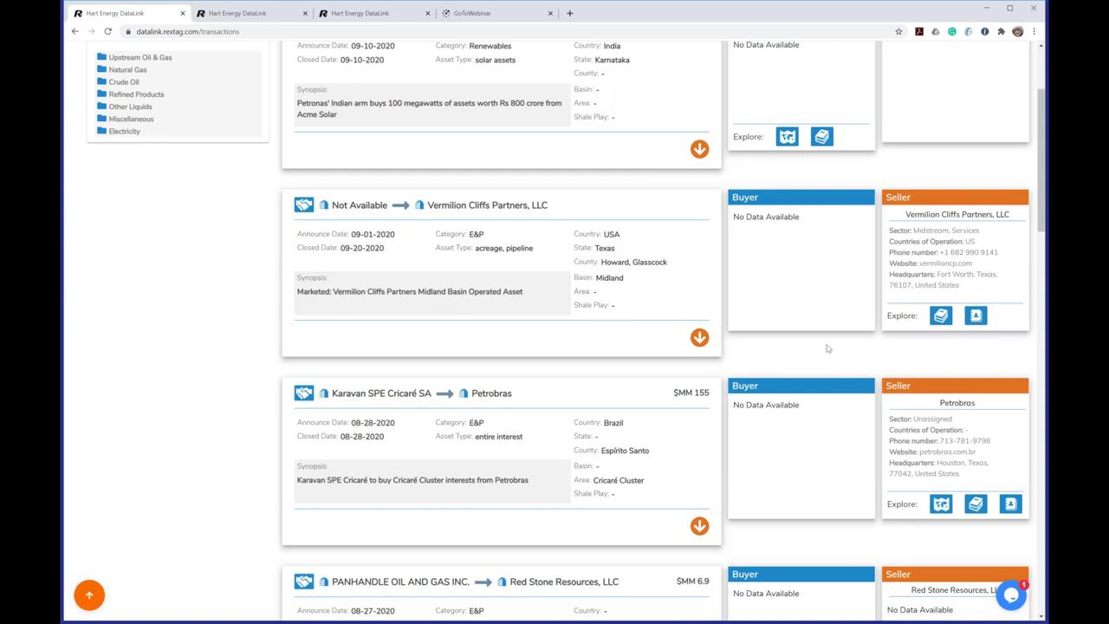
scroll(608, 330, "up", 2)
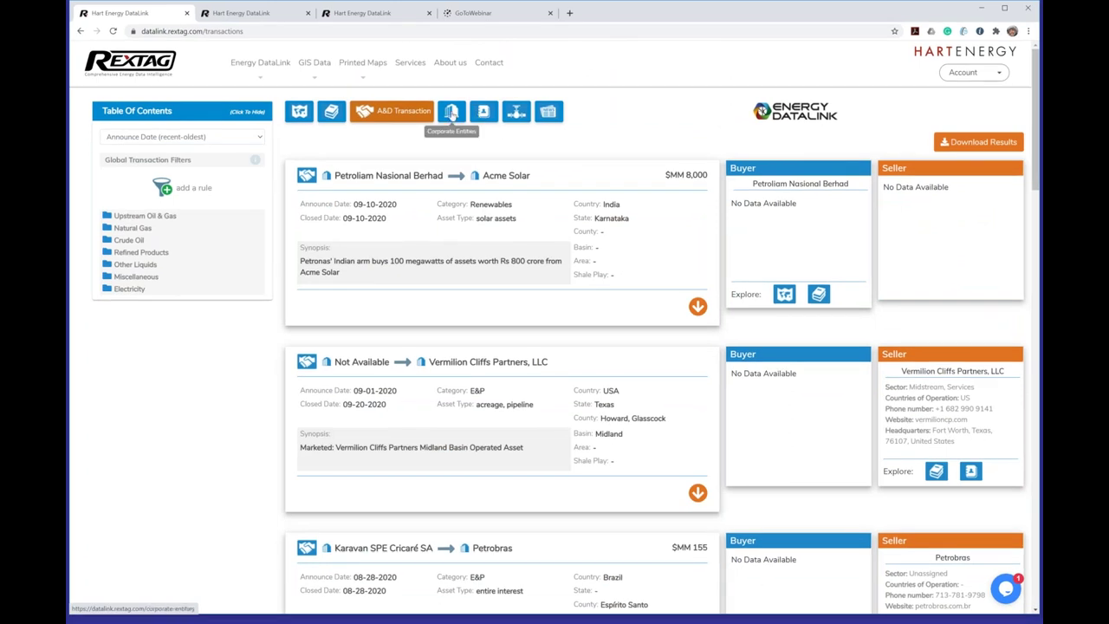
View the corporate entities listed for Enterprise GP Holdings, LP and its subsidiaries, and return to the map.
left_click(451, 112)
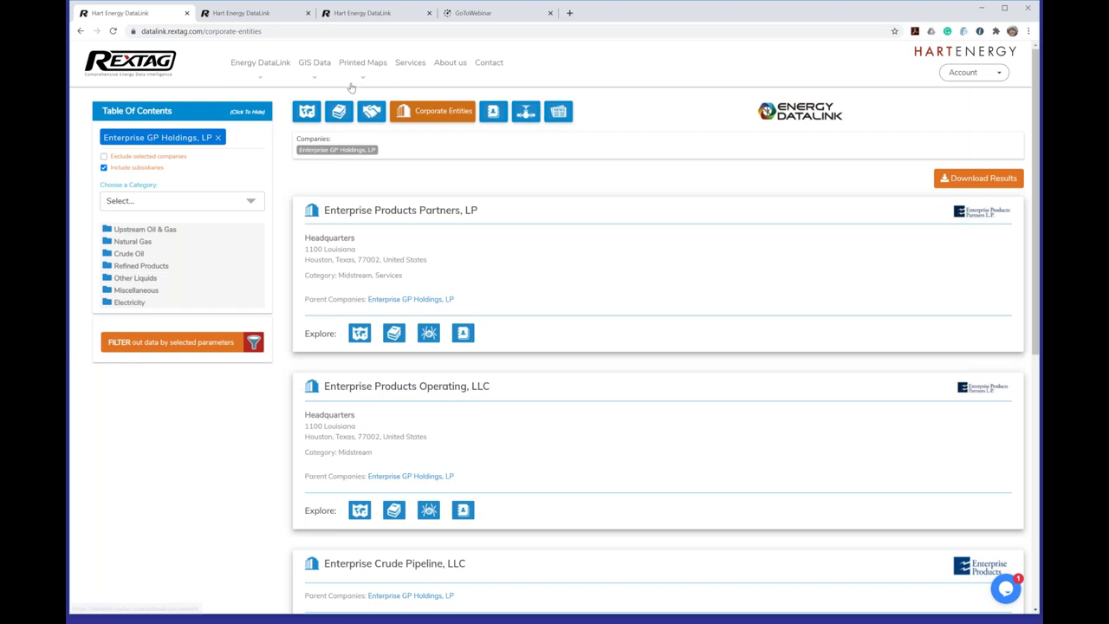
left_click(307, 112)
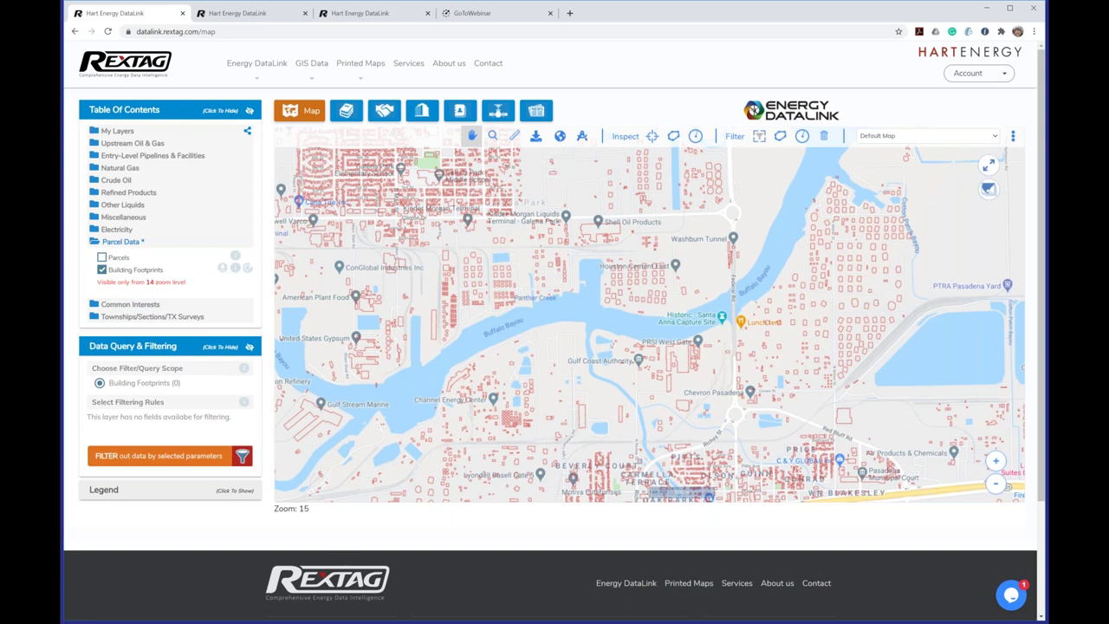
Clear the Building Footprints layer and display the upstream Wells layer across the Houston and Pasadena area.
mouse_move(381, 59)
left_click(101, 270)
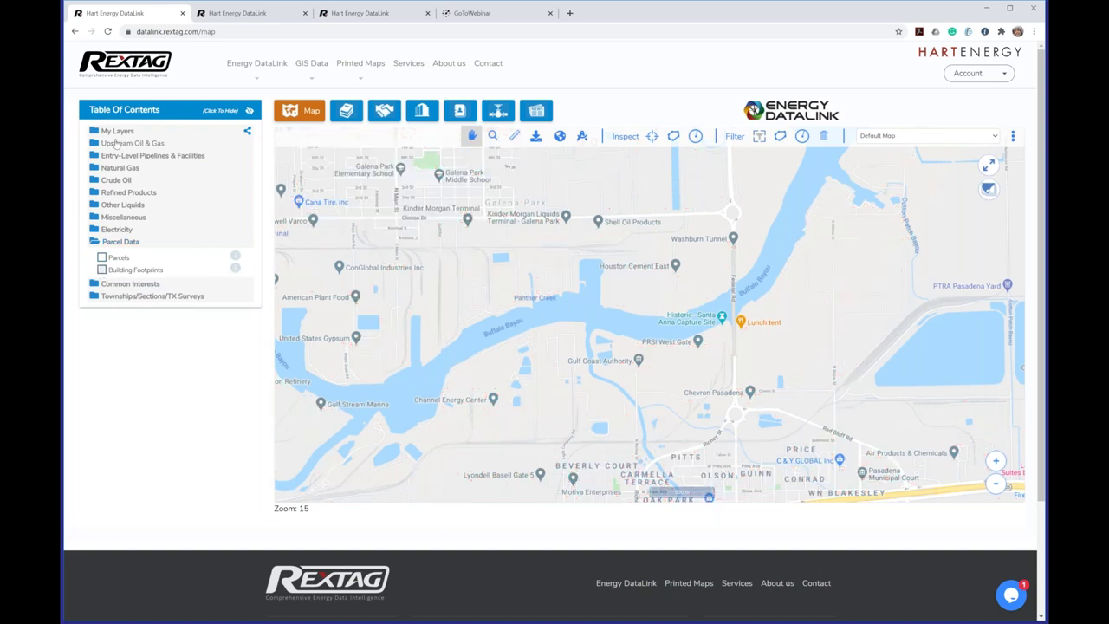
left_click(121, 145)
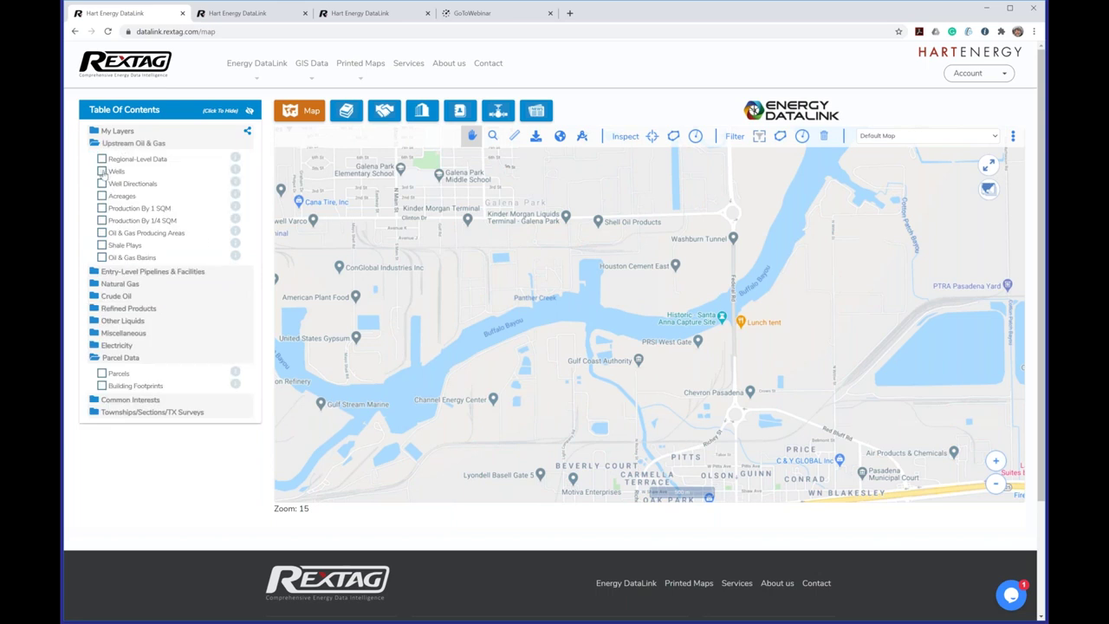
left_click(102, 171)
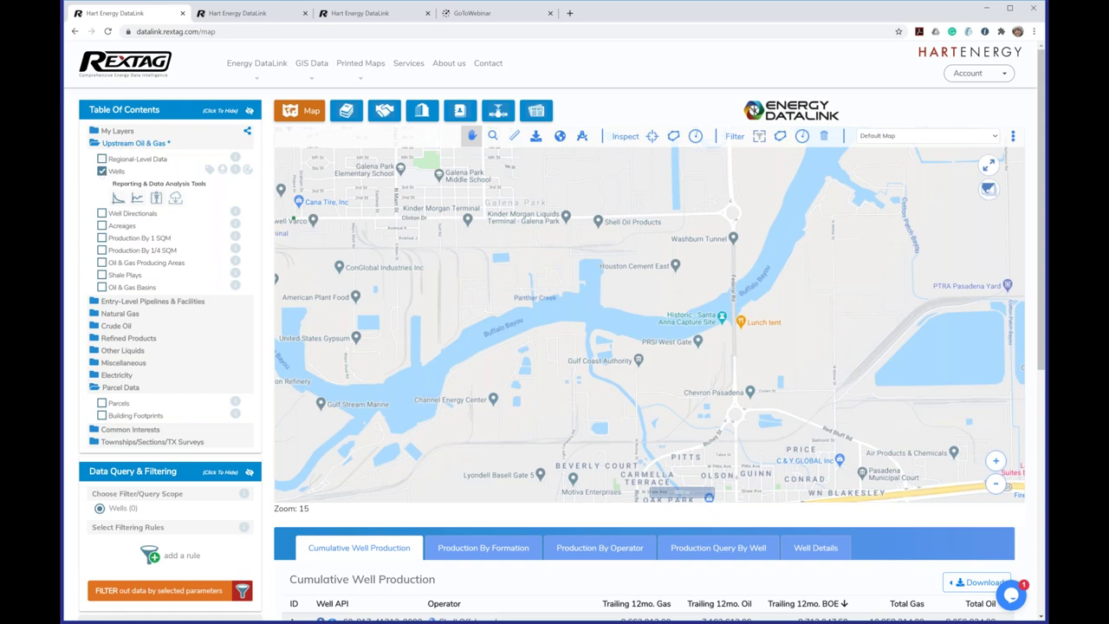
scroll(548, 235, "down", 1)
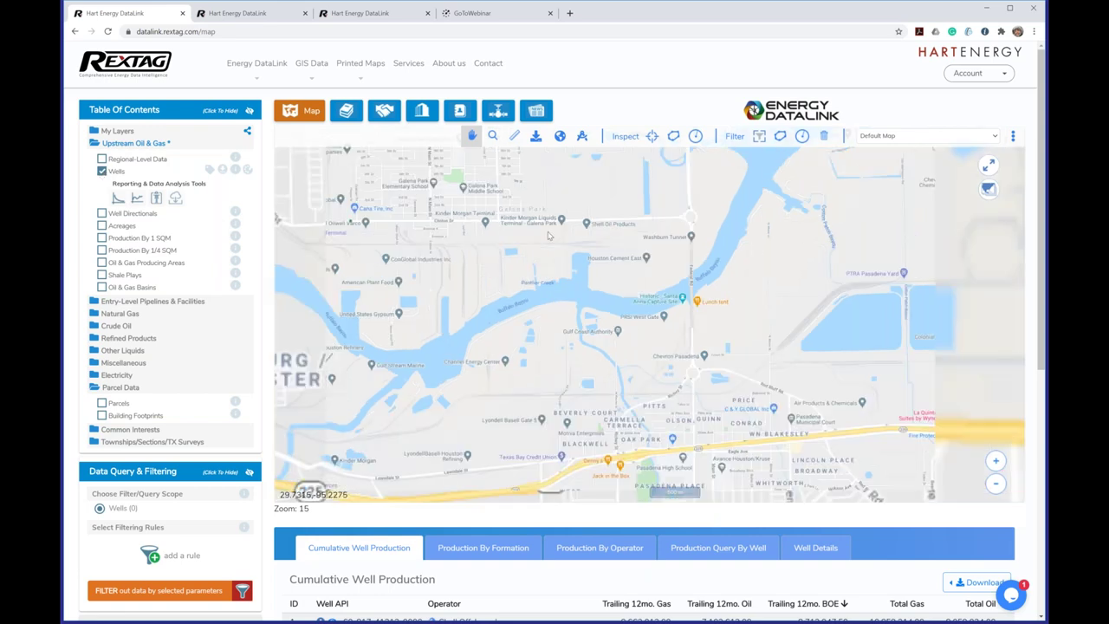
scroll(547, 235, "down", 3)
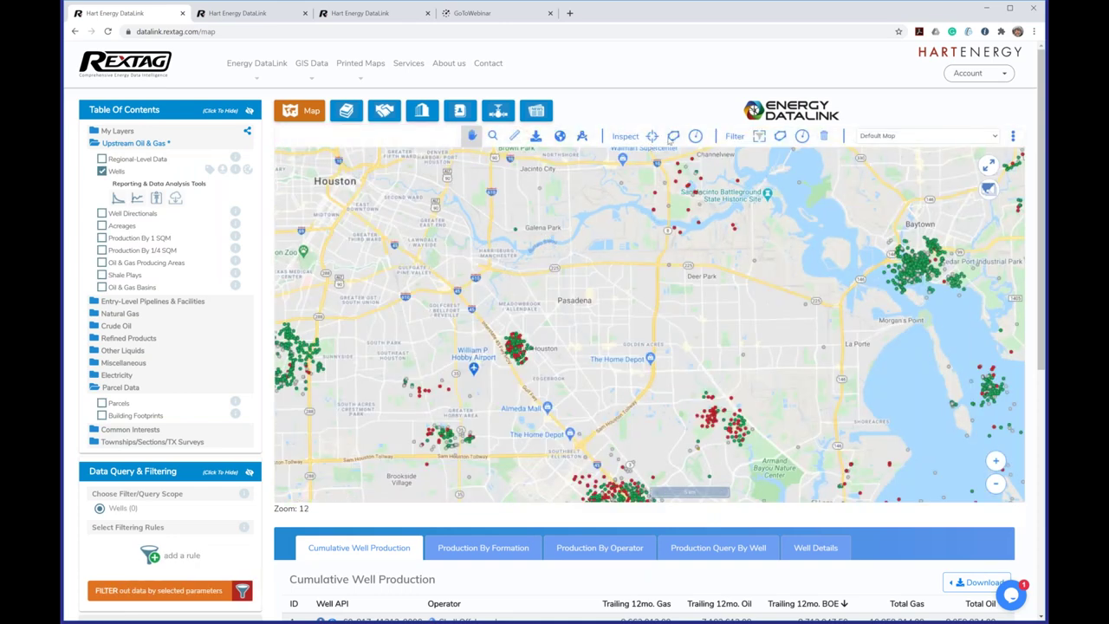
left_click(695, 139)
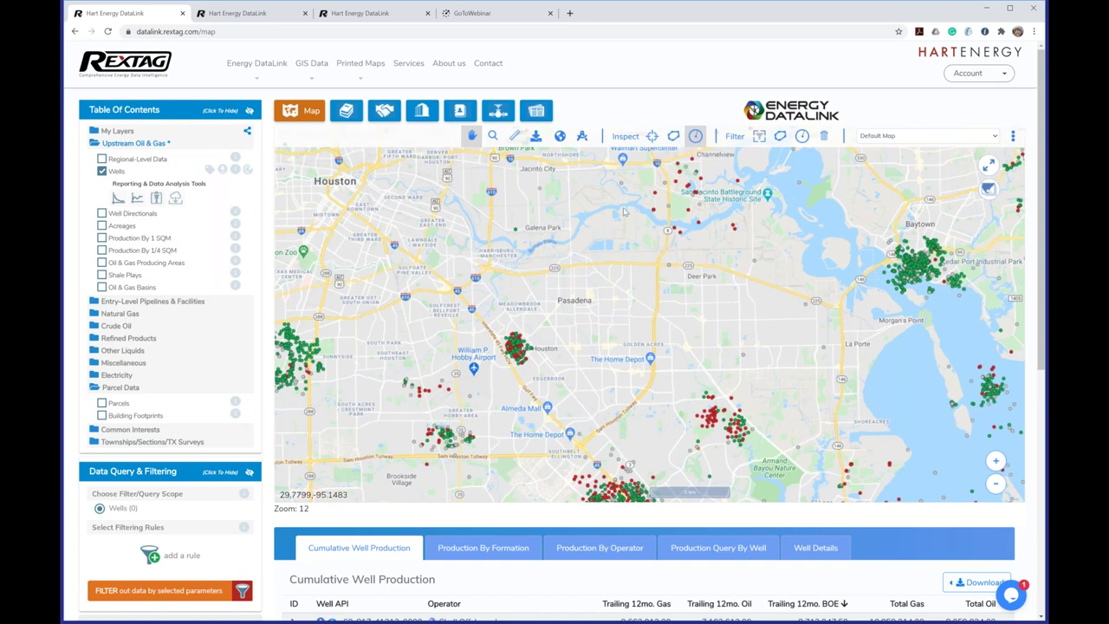
left_click(623, 211)
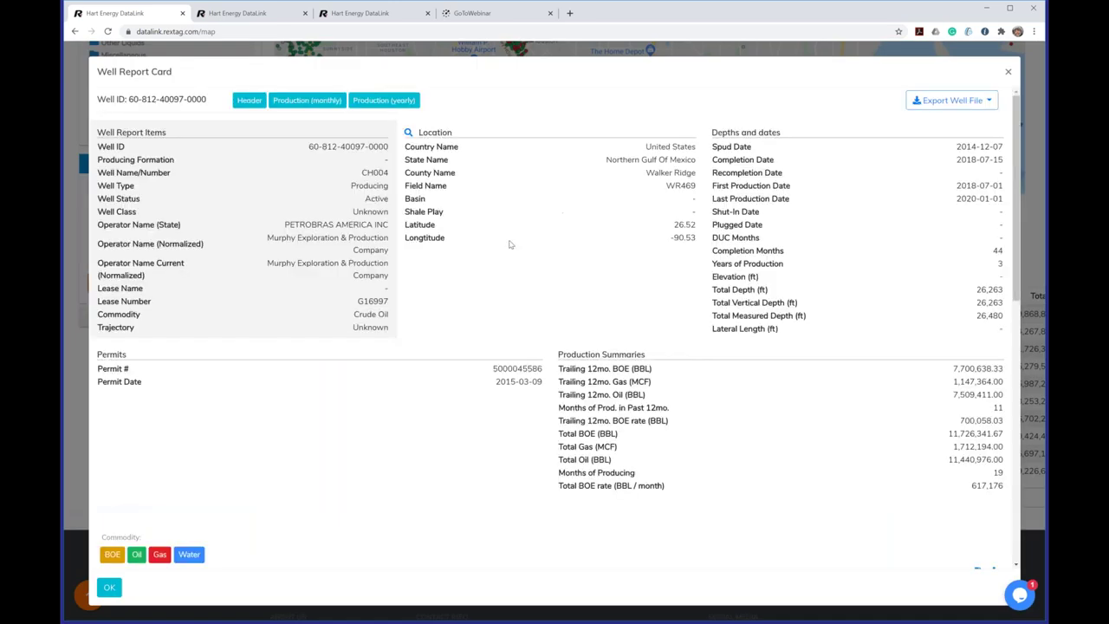
left_click(951, 100)
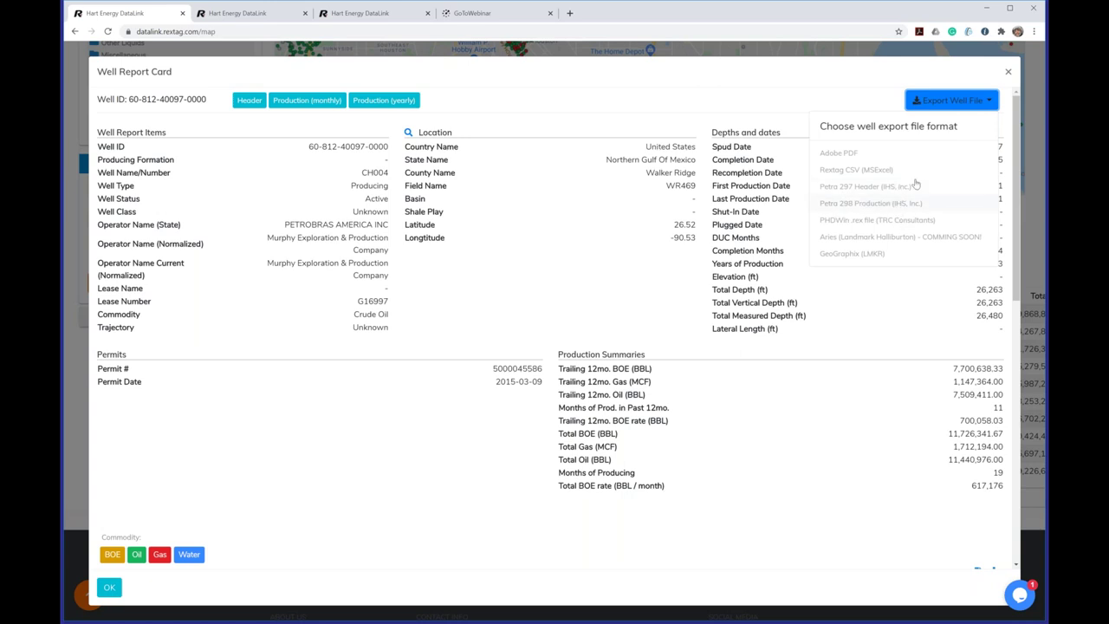
left_click(1009, 74)
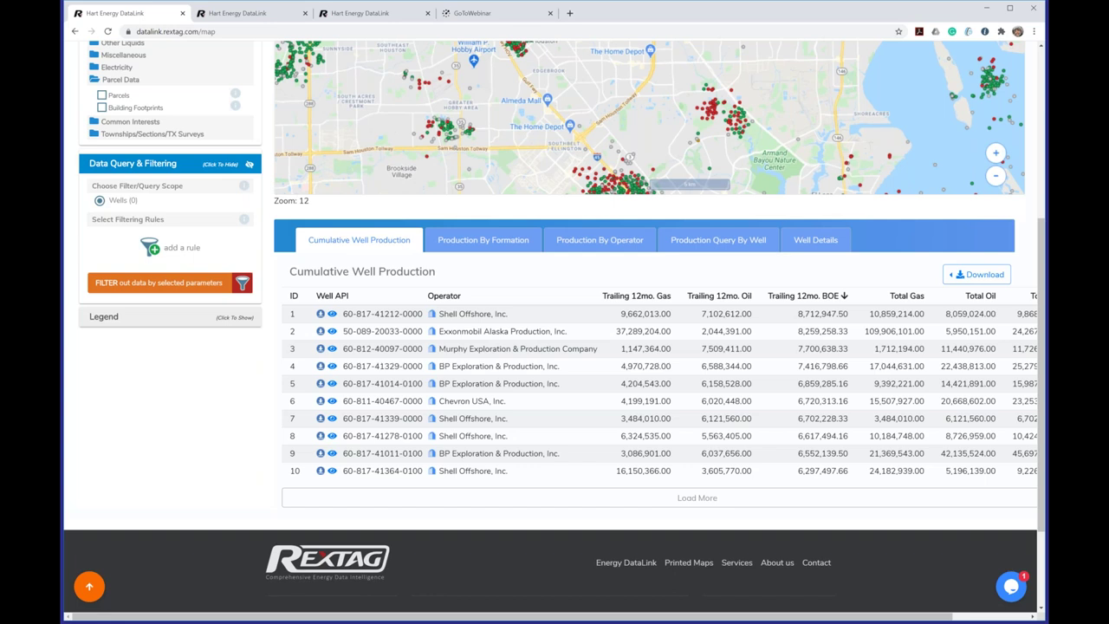
Review the Cumulative Well Production table beneath the map and hide the Wells layer.
scroll(719, 313, "down", 1)
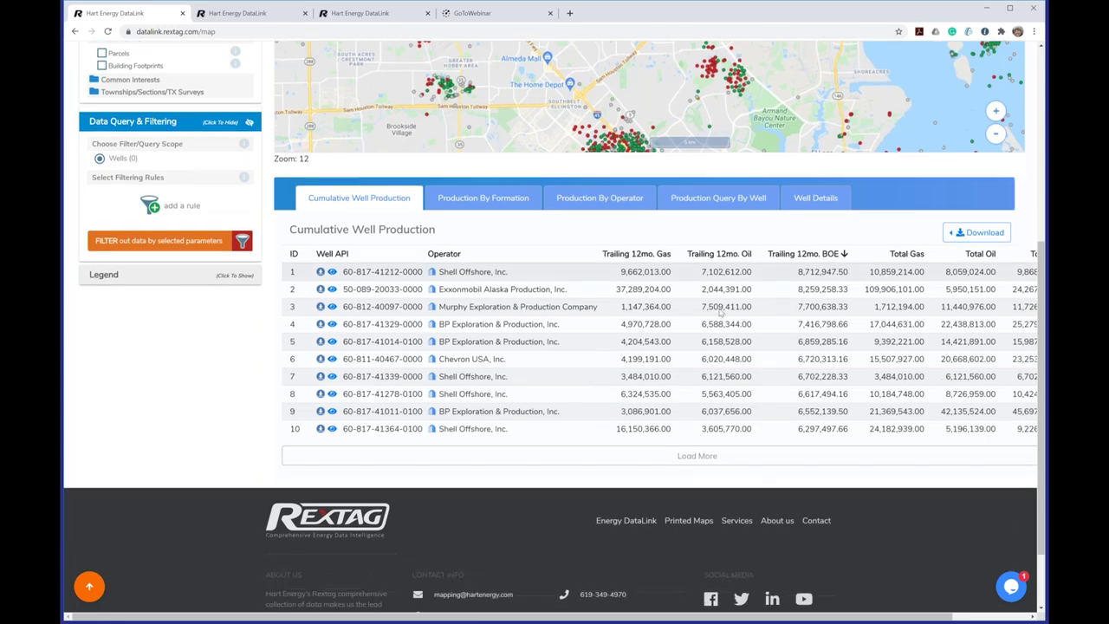
scroll(254, 342, "down", 1)
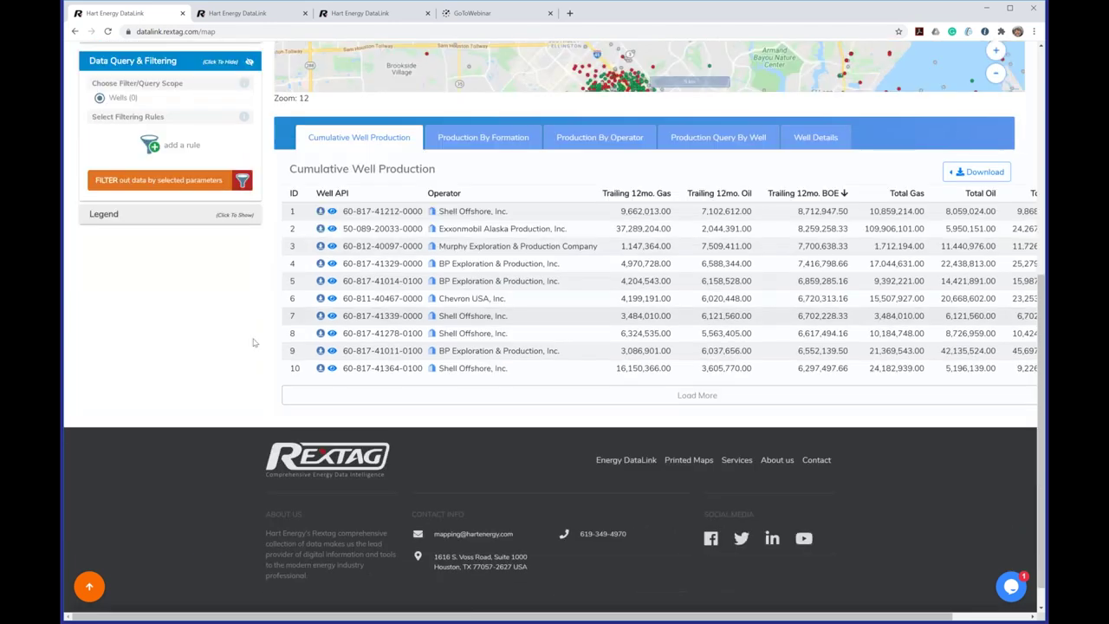
scroll(254, 342, "up", 5)
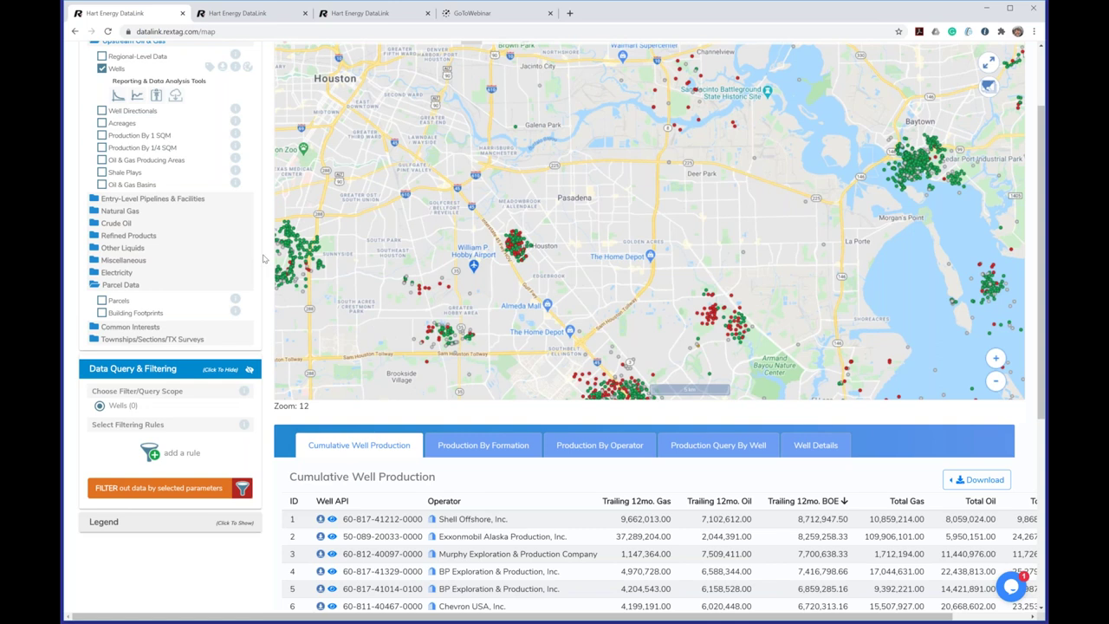
scroll(264, 258, "up", 2)
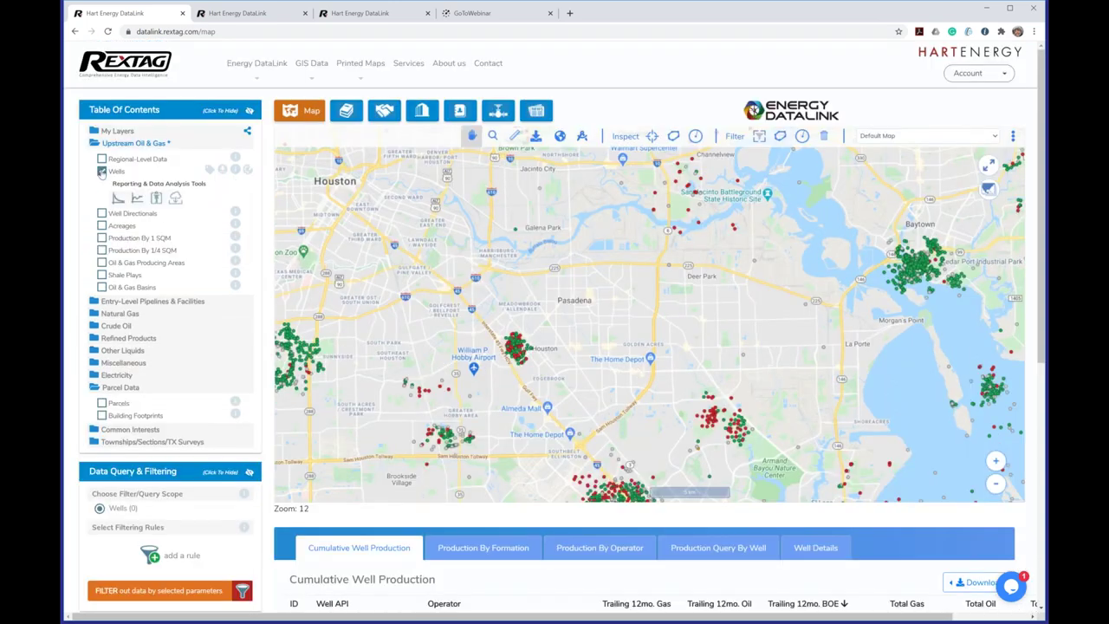
left_click(102, 172)
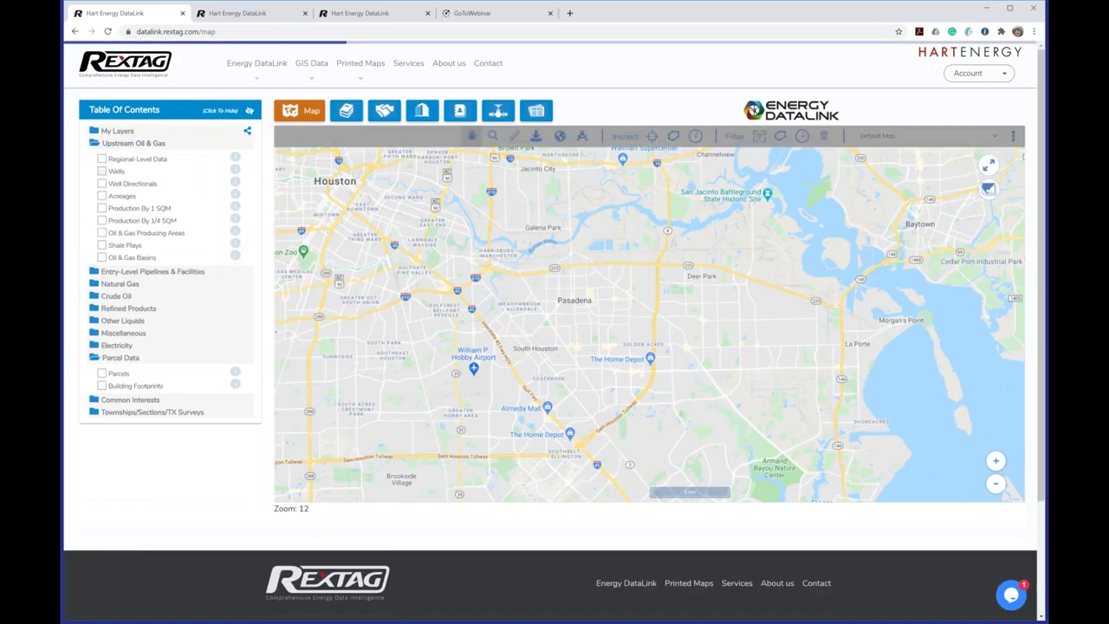
Display the Natural Gas Pipelines and Natural Gas Processing Plants layers across Texas and the Gulf Coast.
left_click(121, 284)
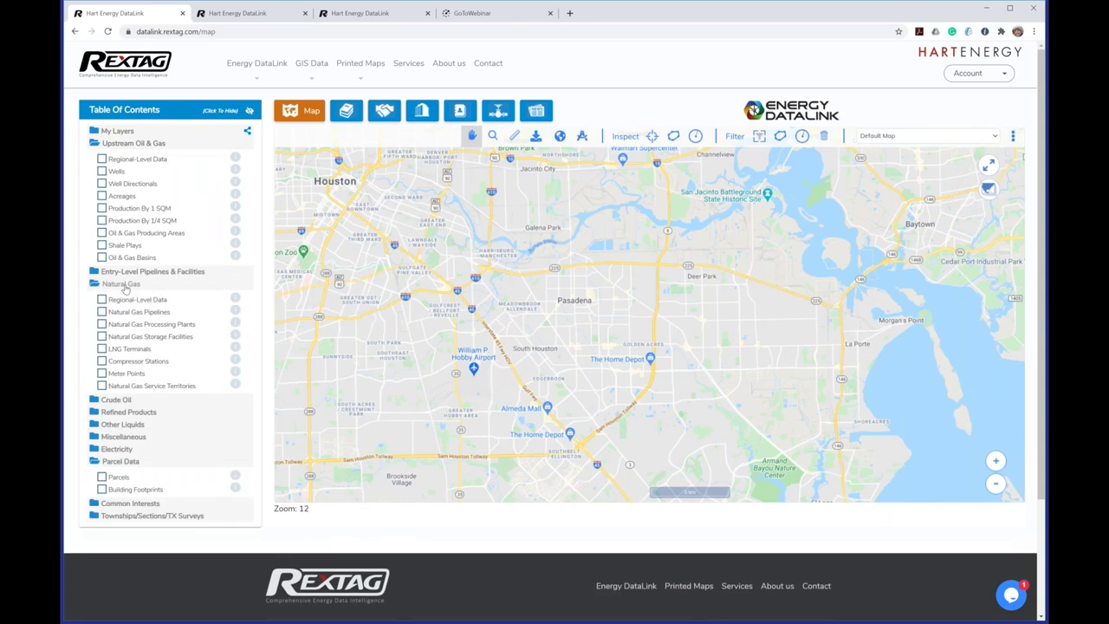
scroll(409, 305, "down", 1)
scroll(584, 306, "down", 2)
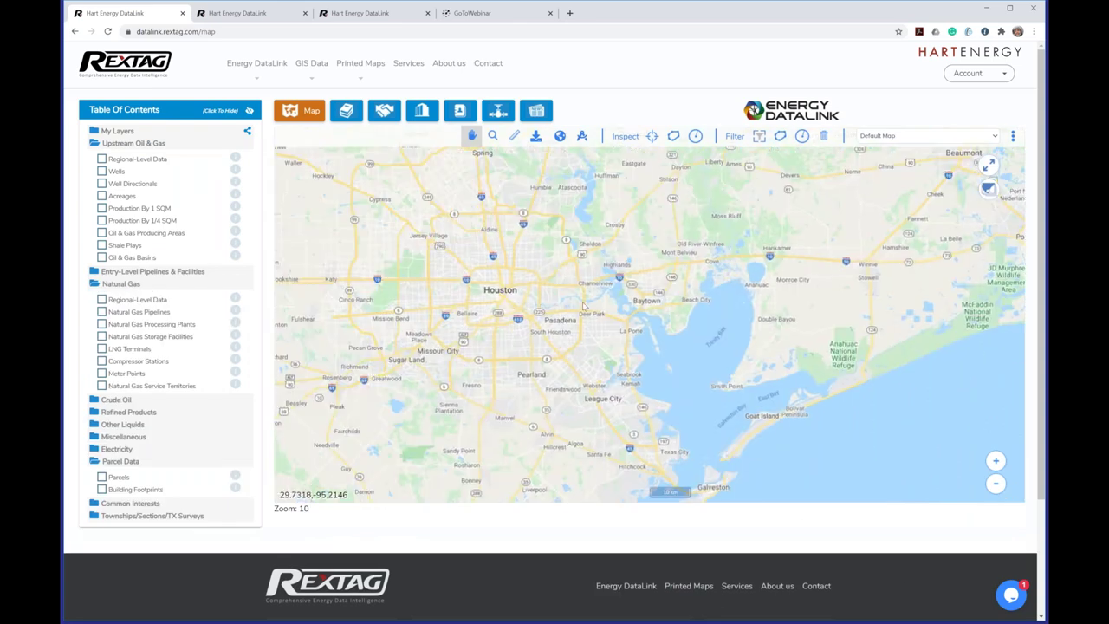
scroll(523, 310, "down", 1)
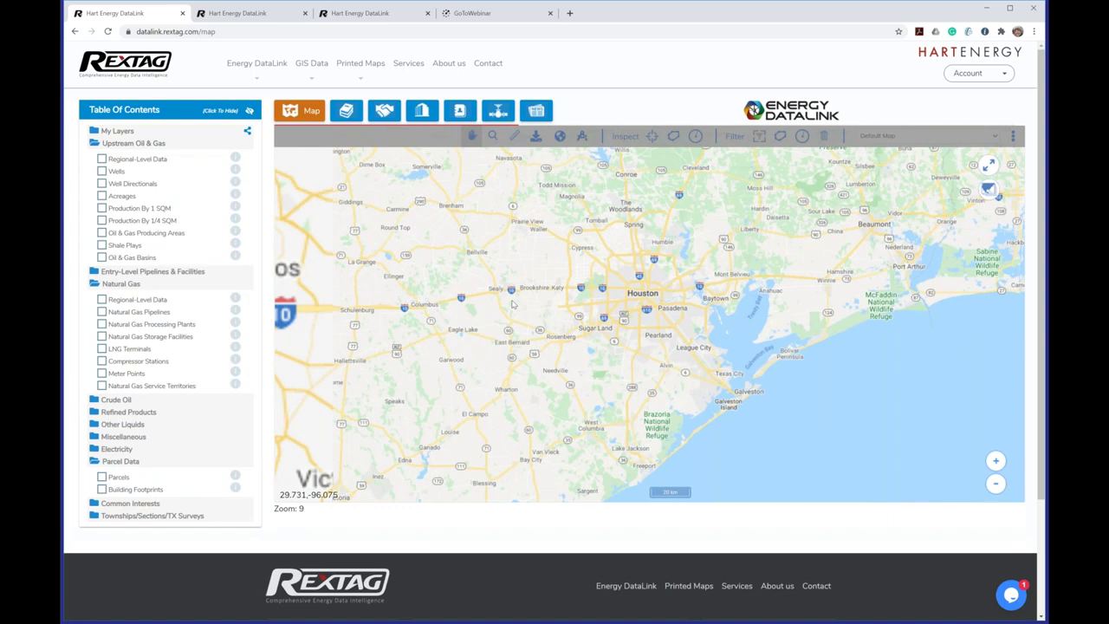
left_click(102, 315)
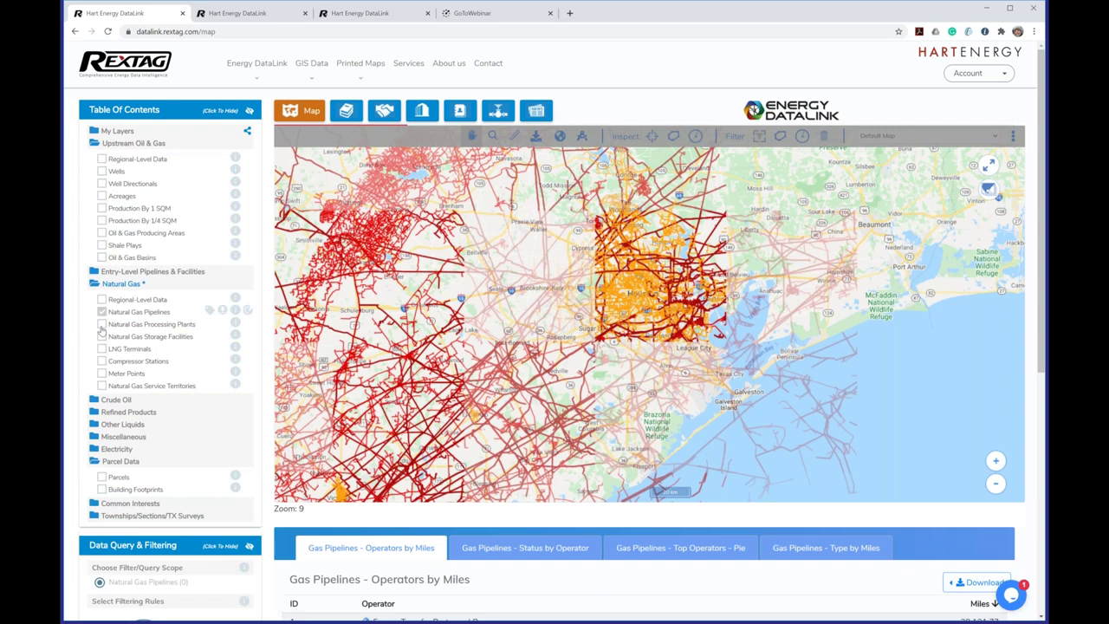
left_click(102, 326)
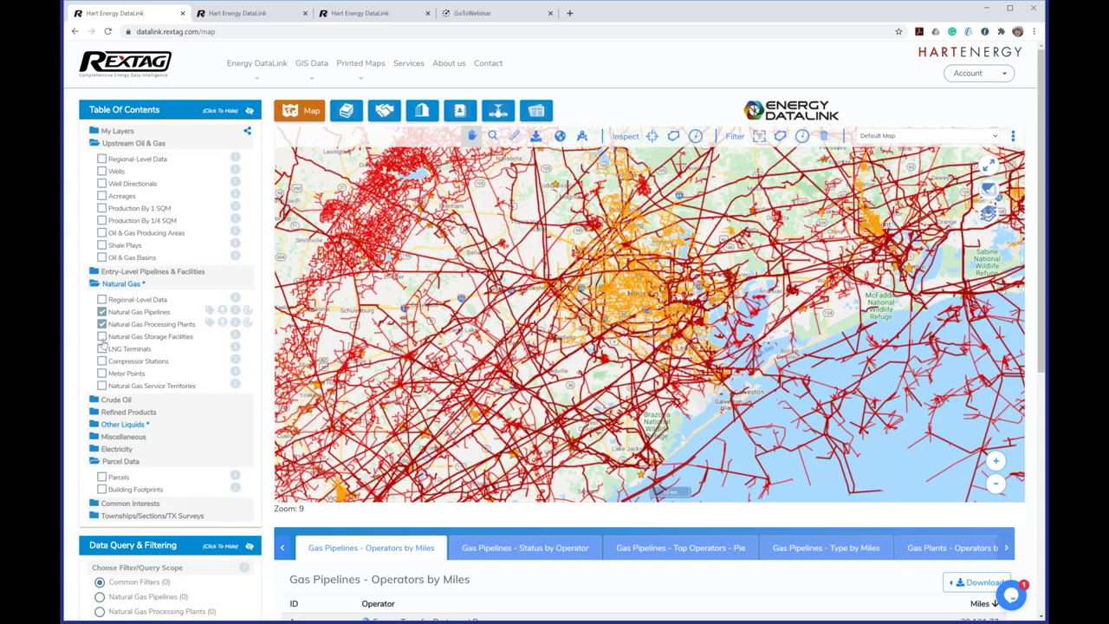
scroll(297, 340, "down", 2)
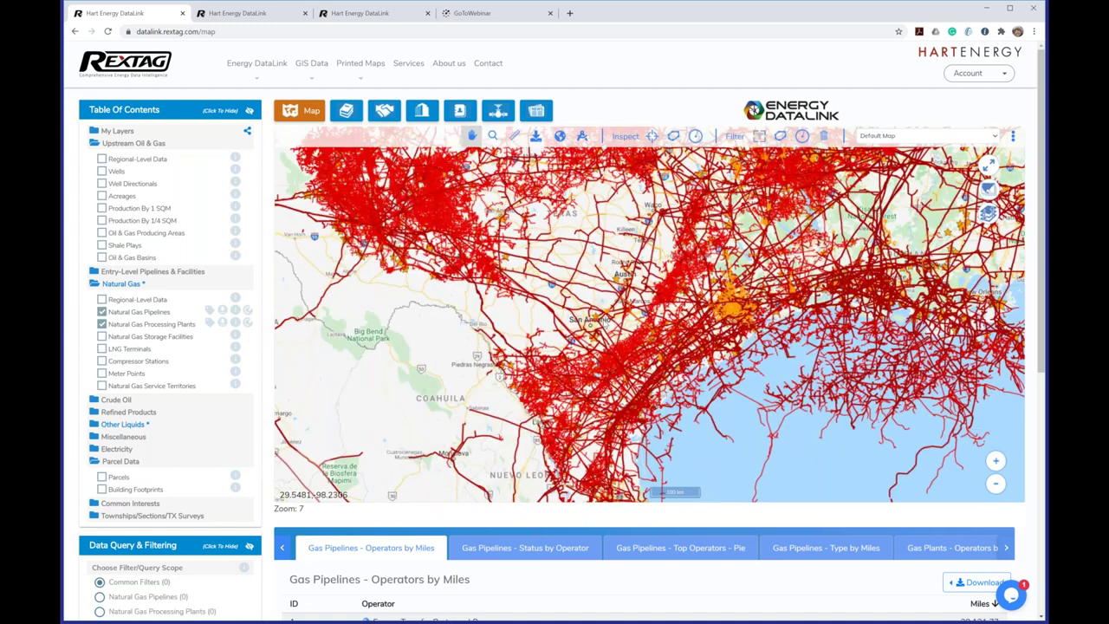
Filter the Natural Gas Pipelines and Processing Plants layers with a common rule of Status = Under Development.
scroll(121, 486, "down", 3)
left_click(121, 446)
left_click(113, 500)
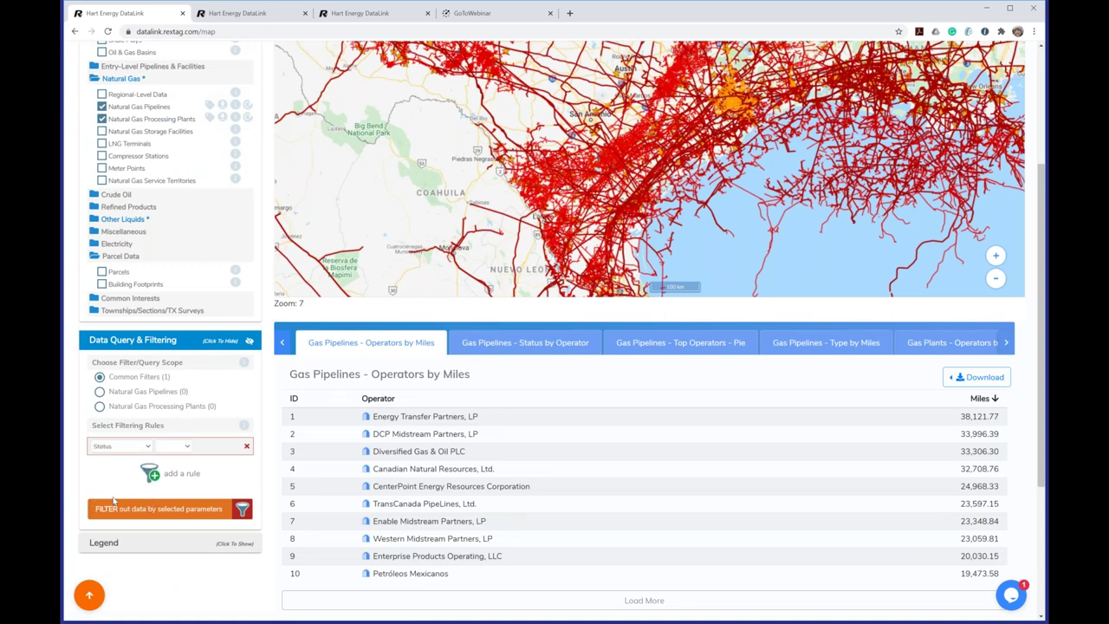
left_click(174, 446)
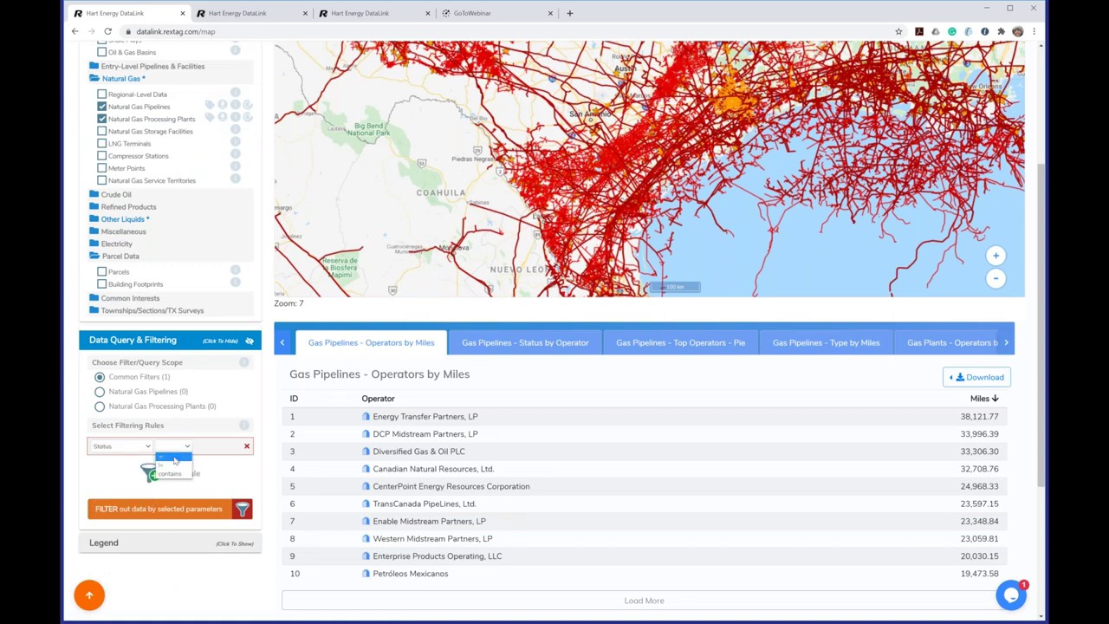
left_click(174, 458)
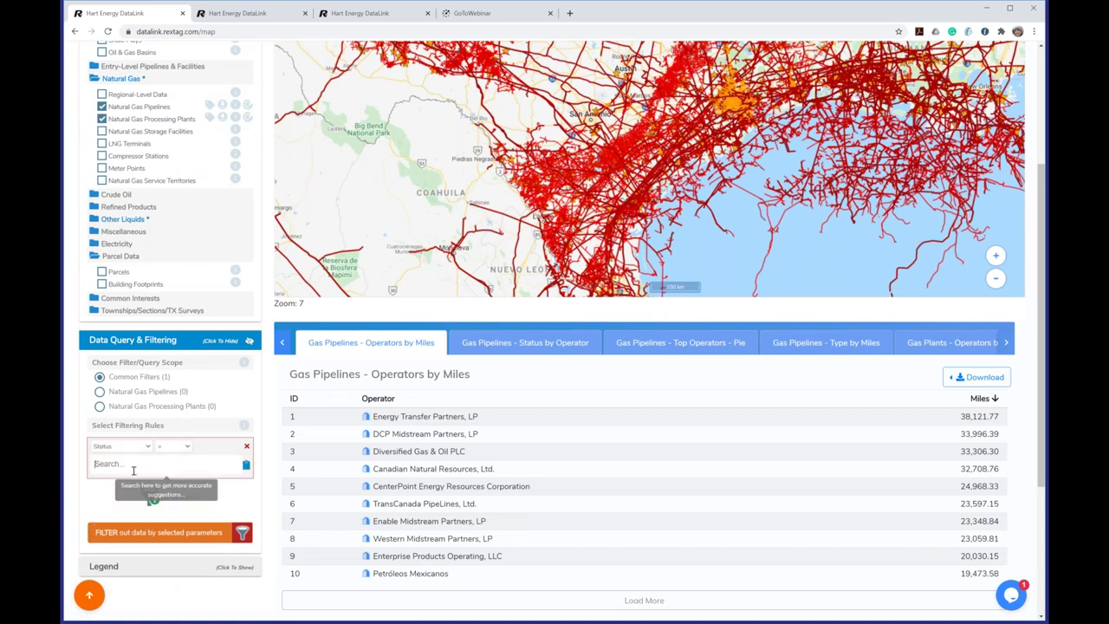
left_click(132, 465)
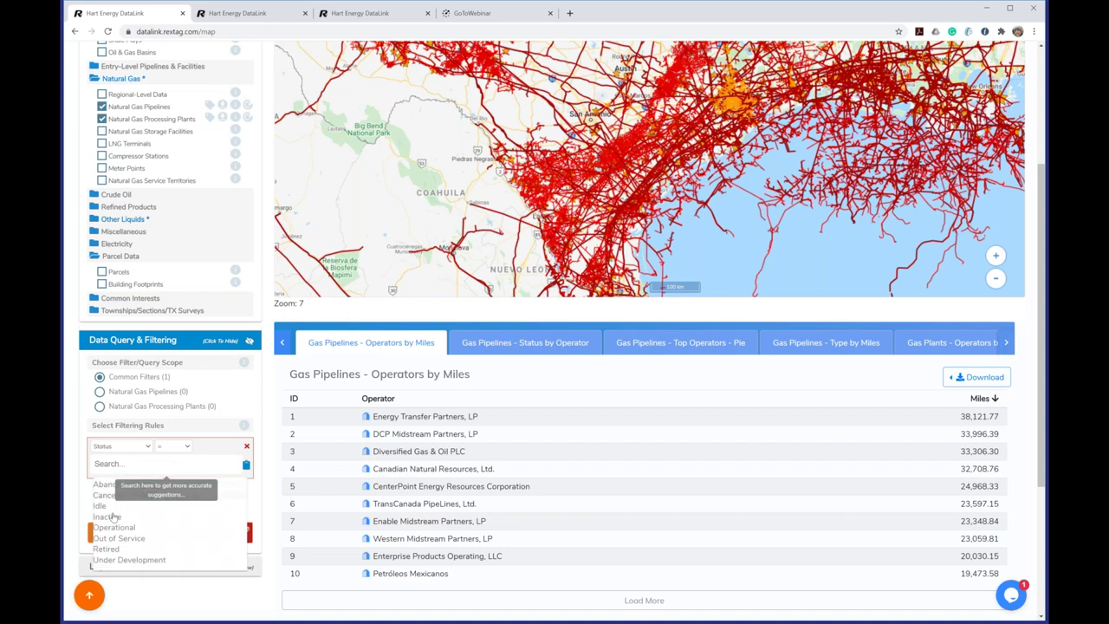
left_click(122, 560)
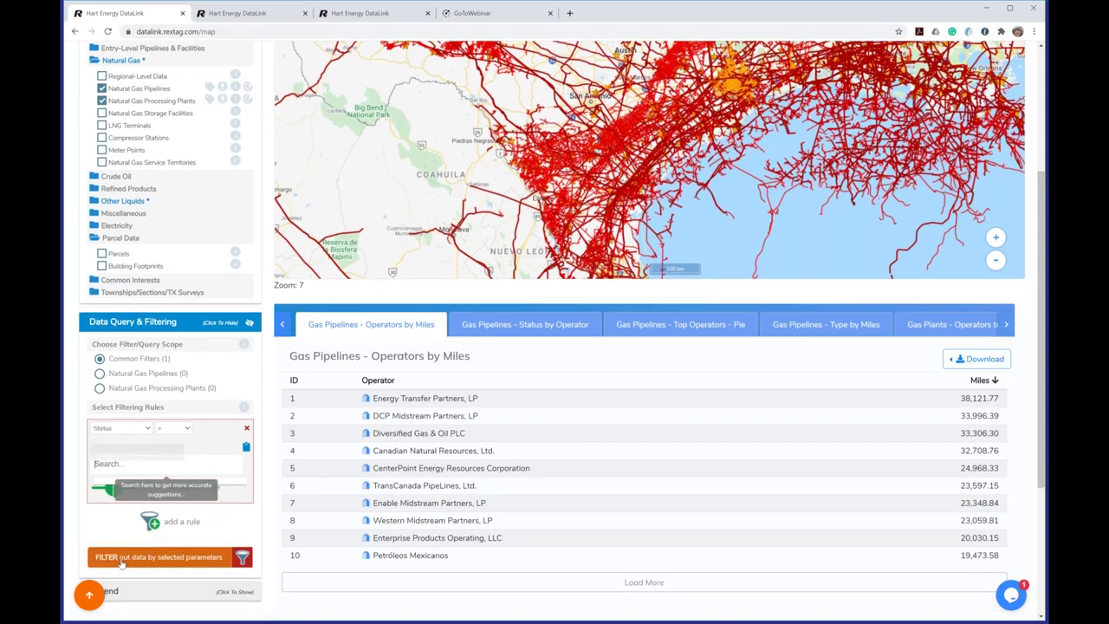
left_click(122, 559)
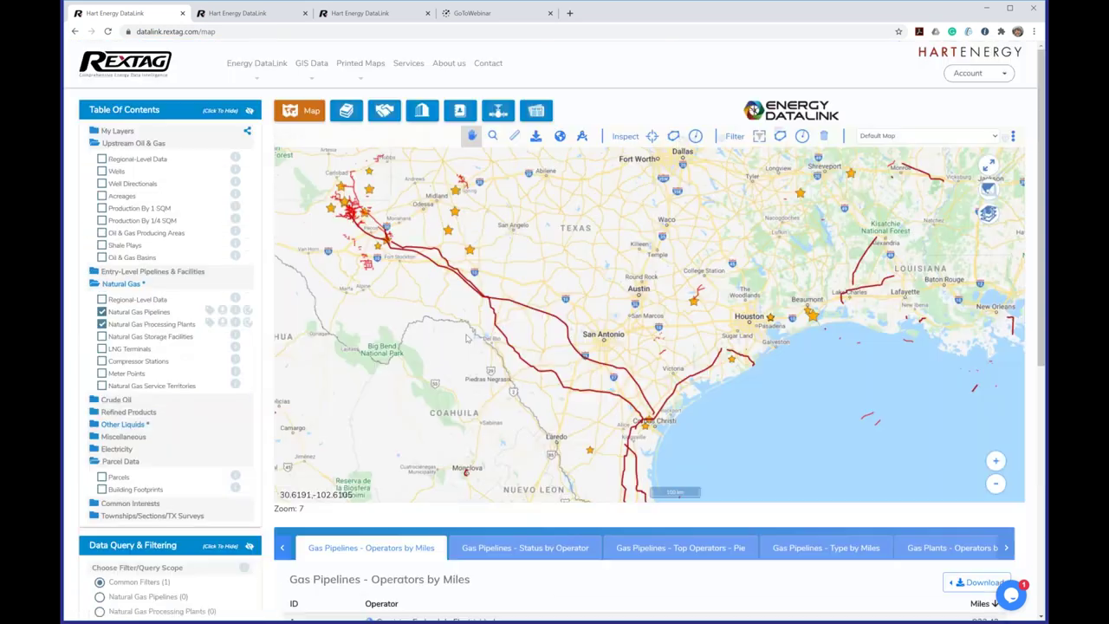
Survey the filtered pipelines and plants across the United States and hide both natural gas layers.
scroll(466, 338, "down", 1)
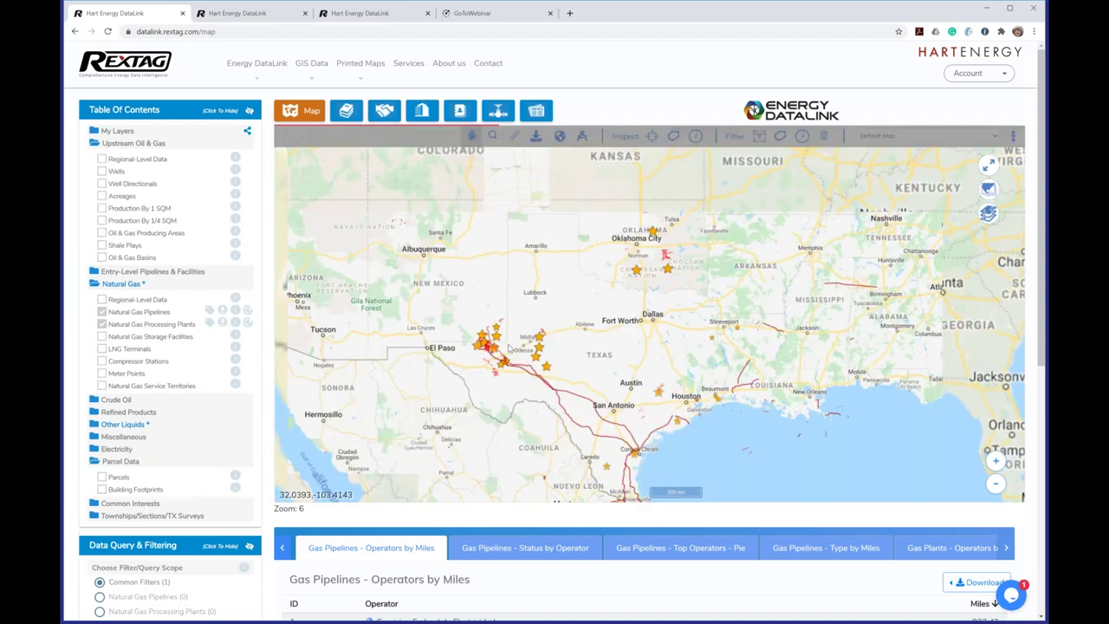
left_click_drag(509, 348, 621, 369)
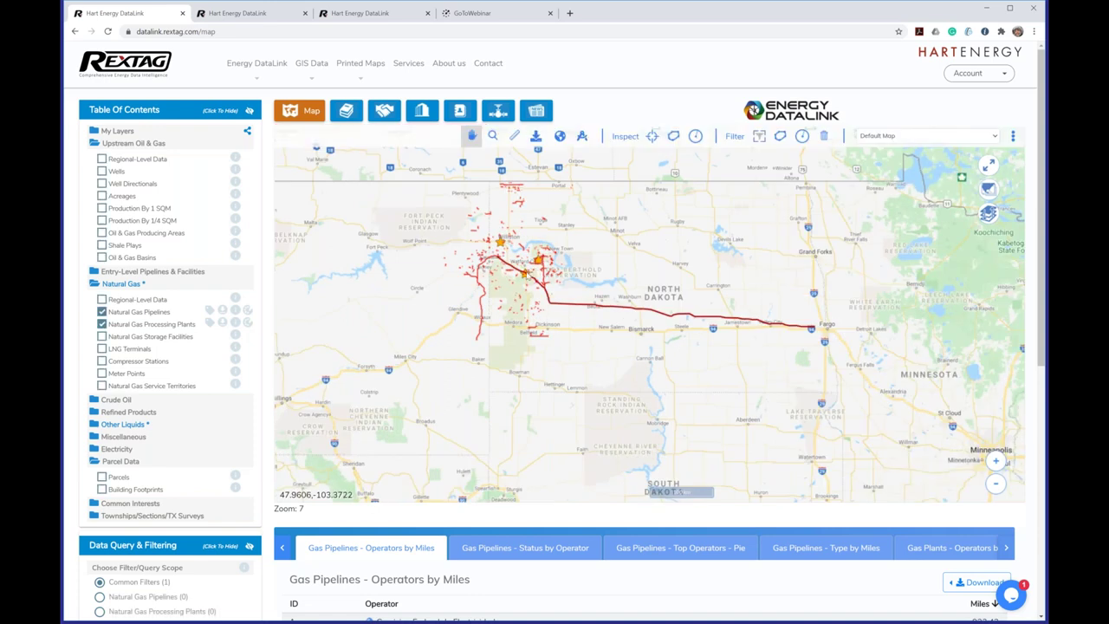
scroll(595, 345, "down", 1)
left_click_drag(595, 345, 514, 238)
scroll(514, 238, "down", 1)
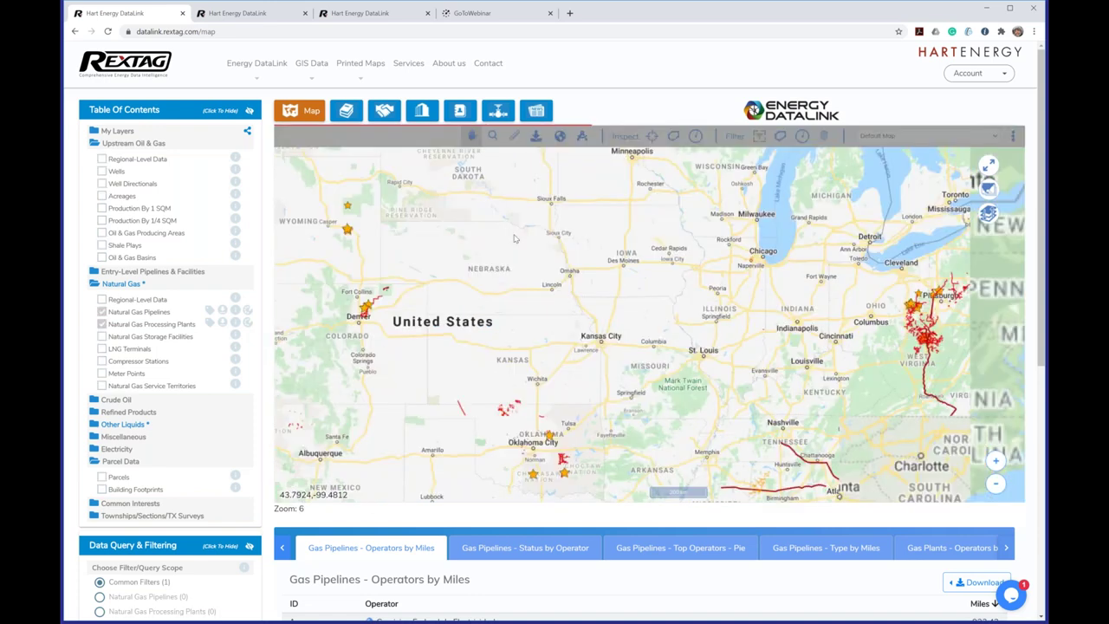
left_click(101, 311)
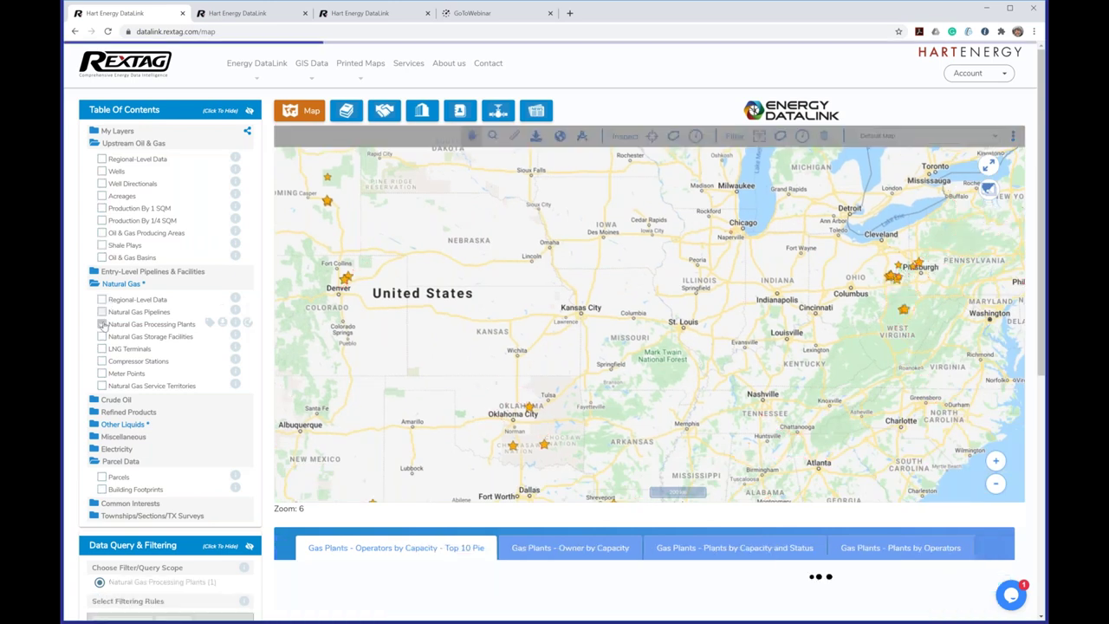
left_click(102, 323)
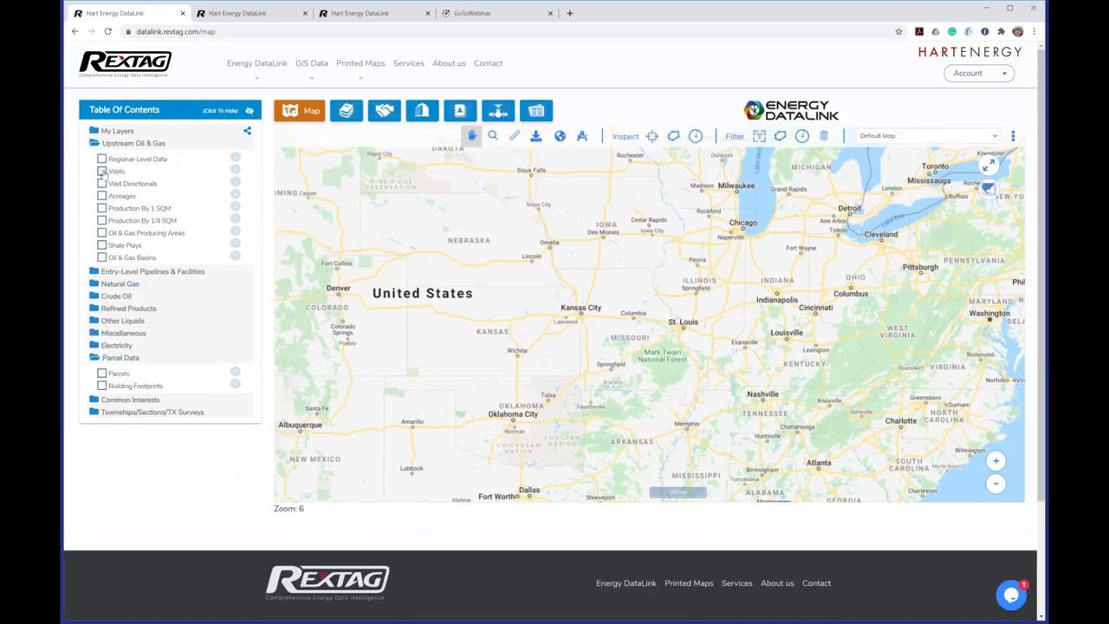
Display the upstream Wells layer, review the attributes offered for a filtering rule and remove the empty rule.
left_click(101, 172)
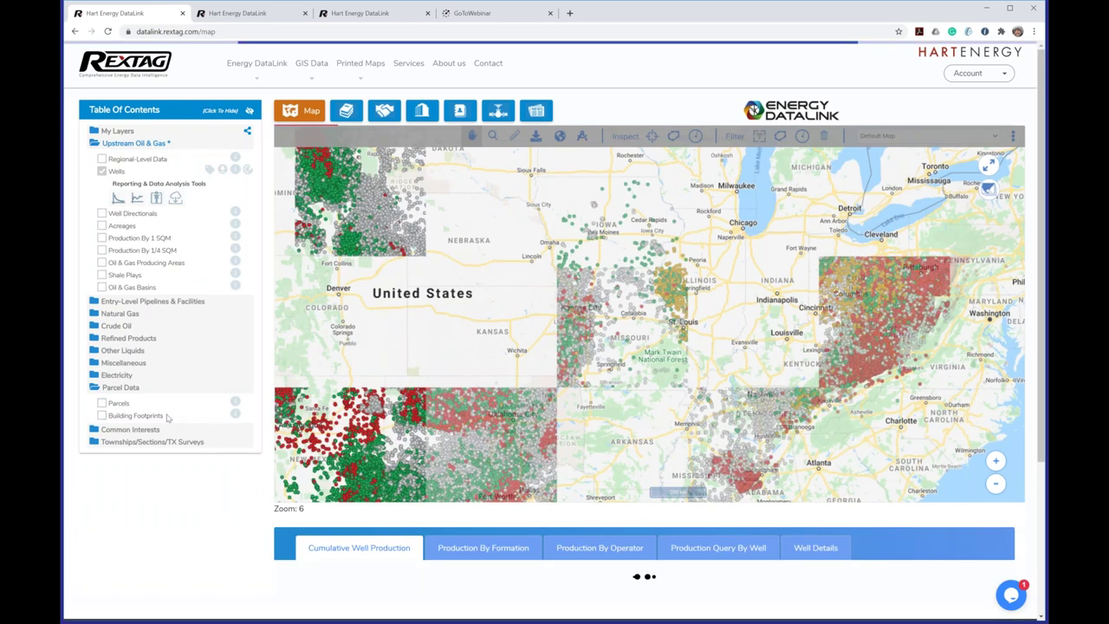
left_click(181, 553)
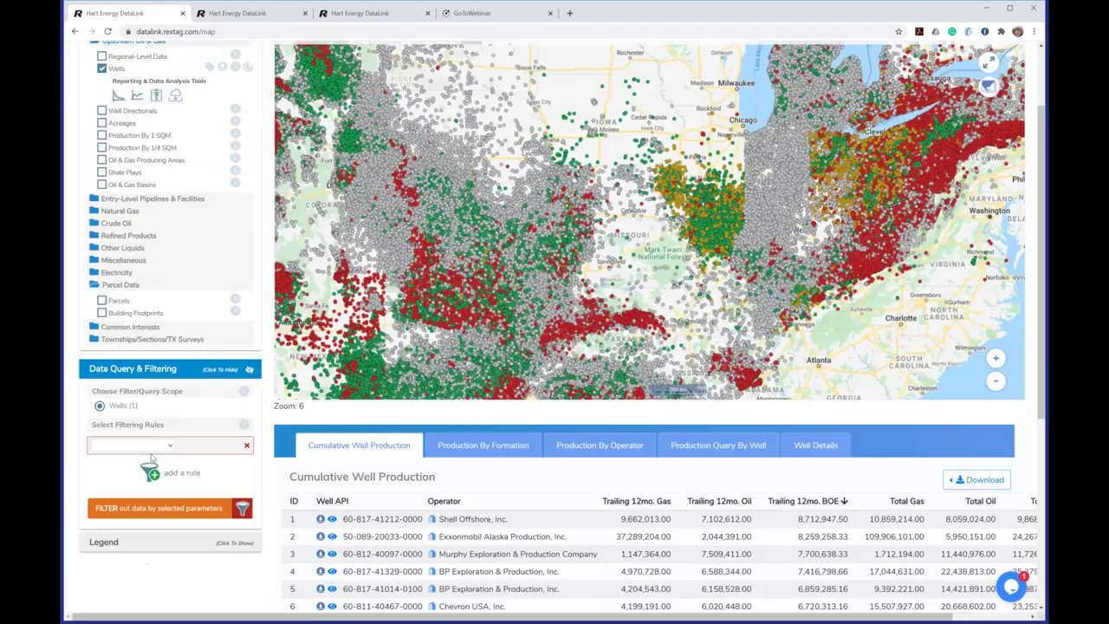
scroll(171, 579, "down", 5)
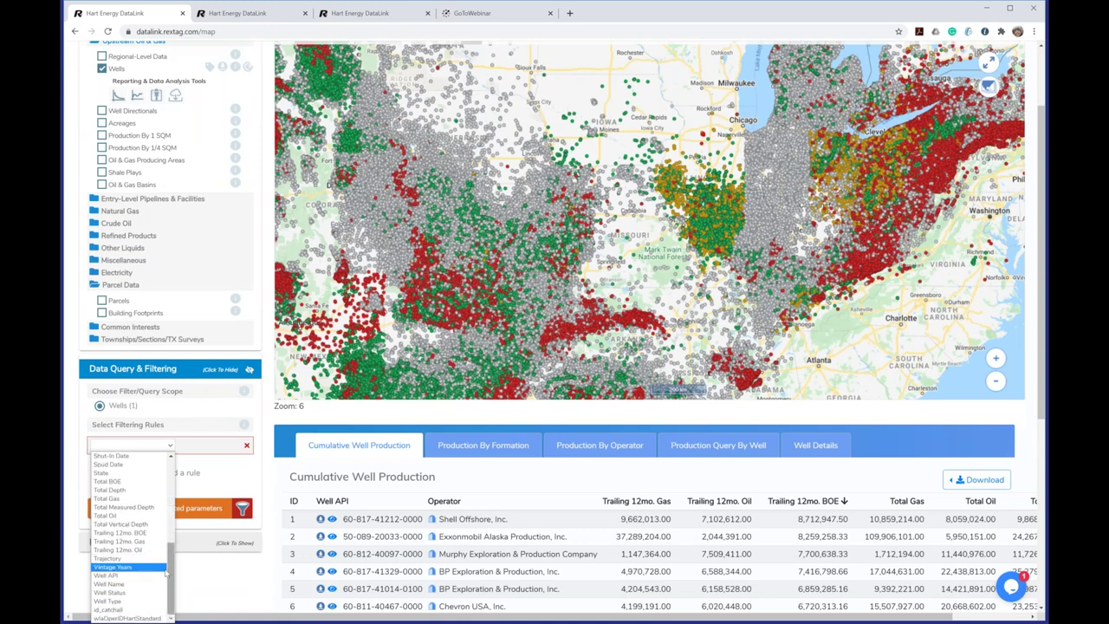
left_click_drag(171, 592, 174, 560)
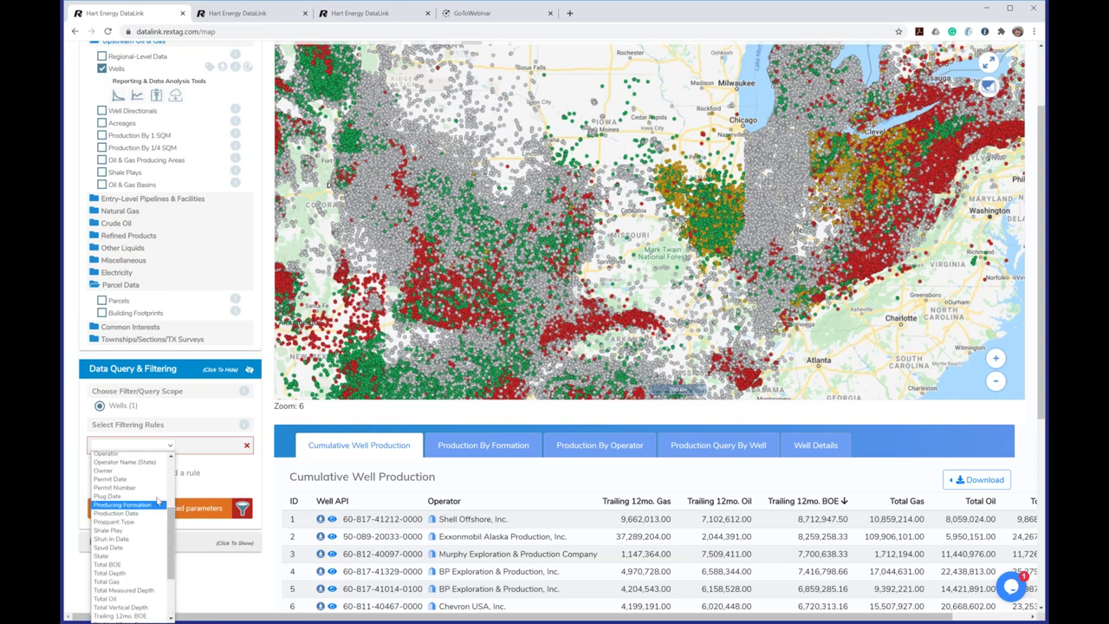
scroll(164, 523, "up", 3)
left_click(246, 445)
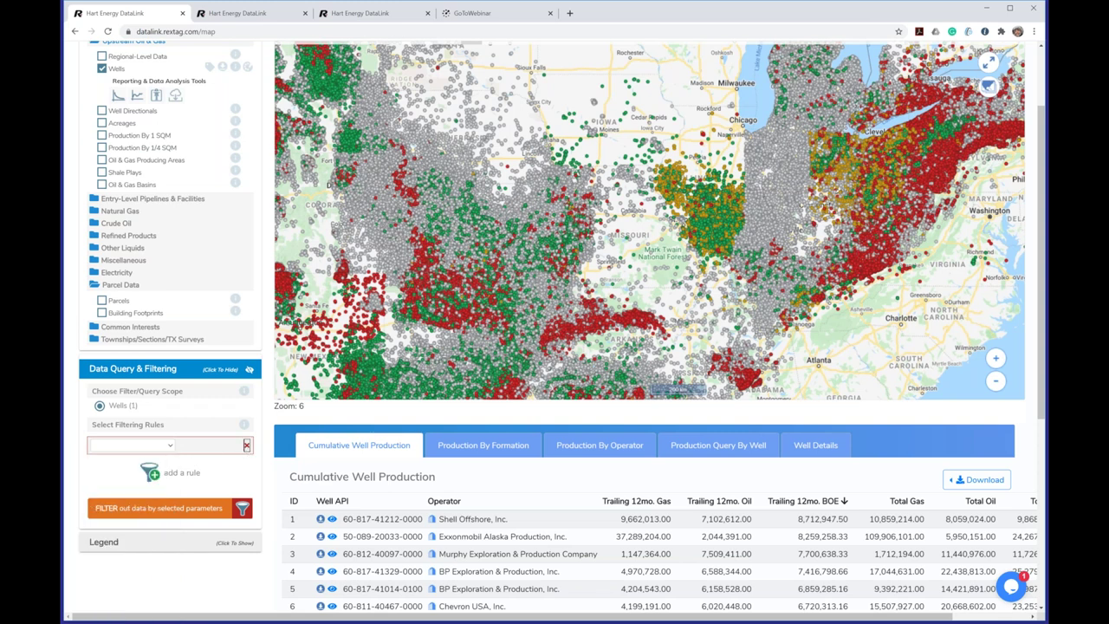
left_click(246, 445)
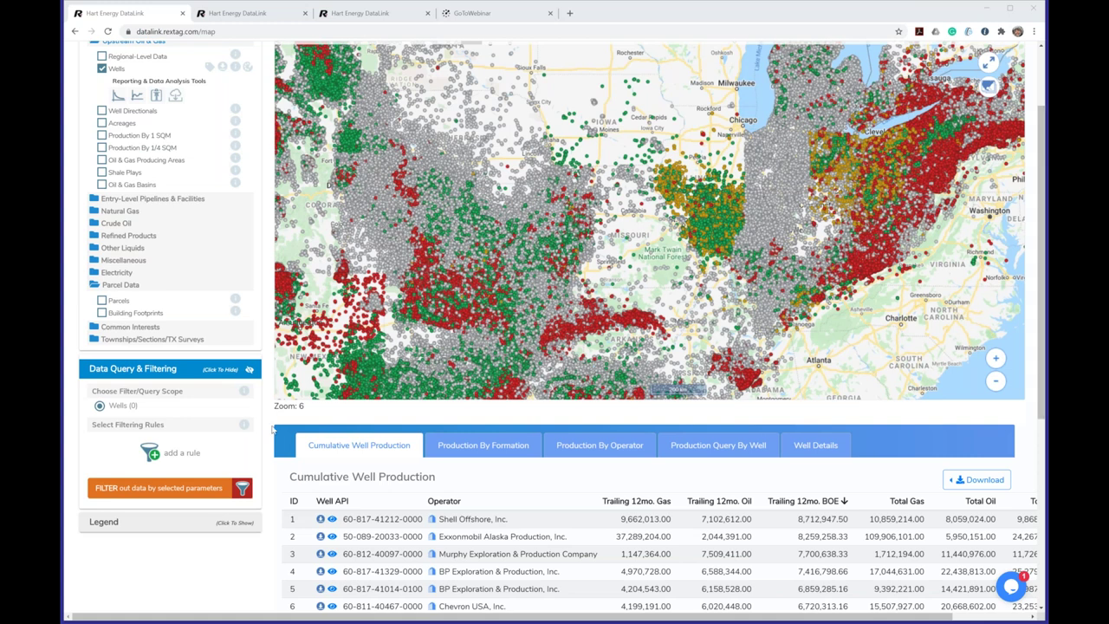
Inspect the wells across Texas and the Gulf Coast and hide the Wells layer.
scroll(271, 429, "up", 1)
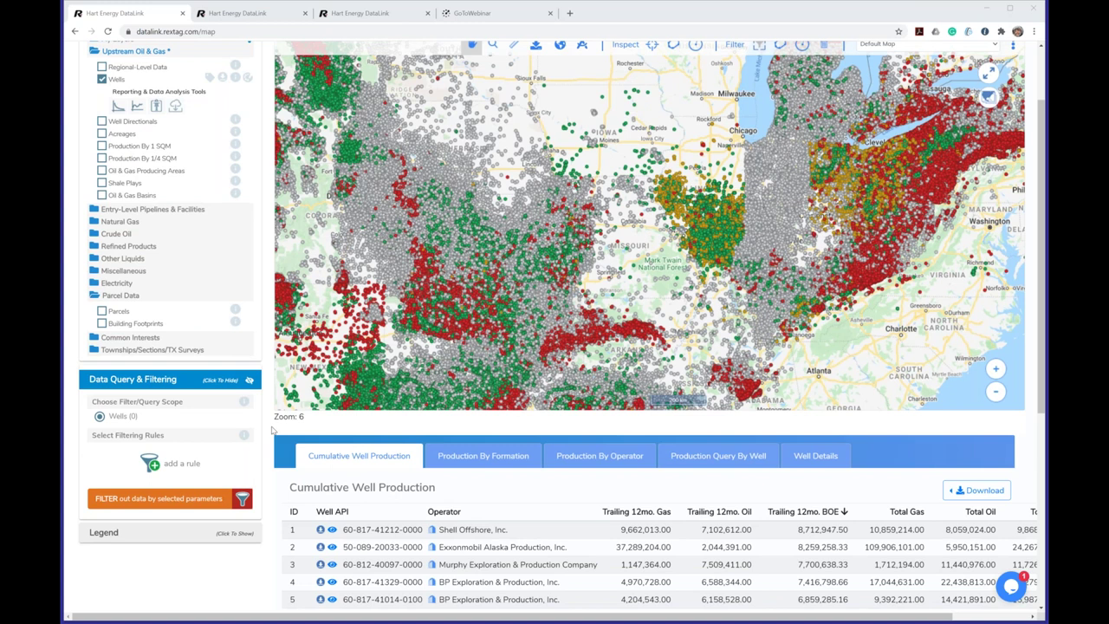
scroll(271, 429, "up", 1)
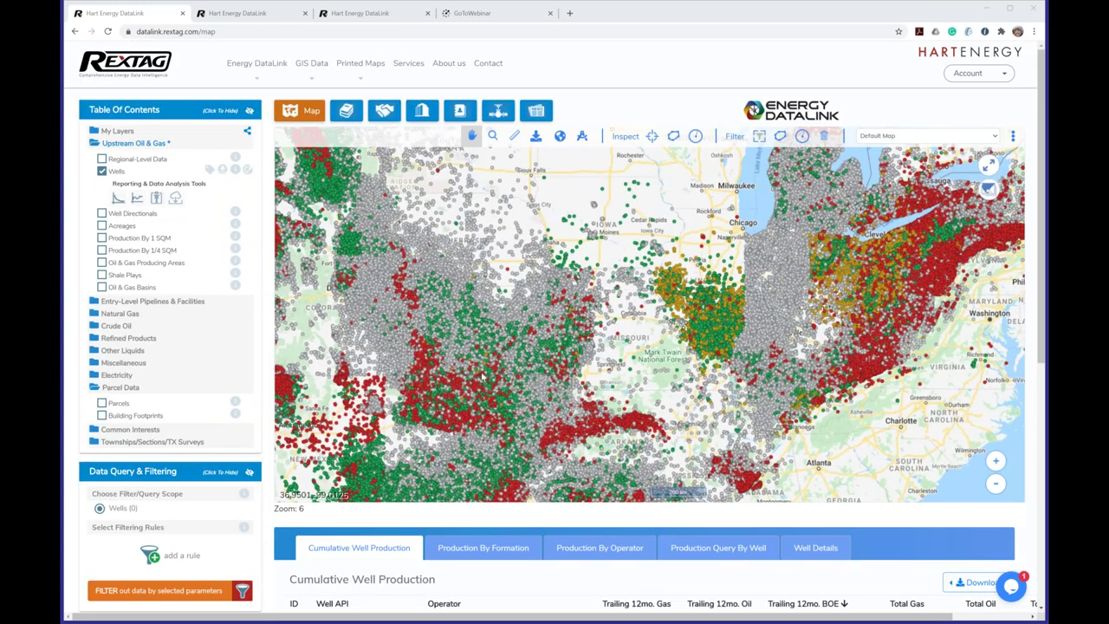
left_click(497, 354)
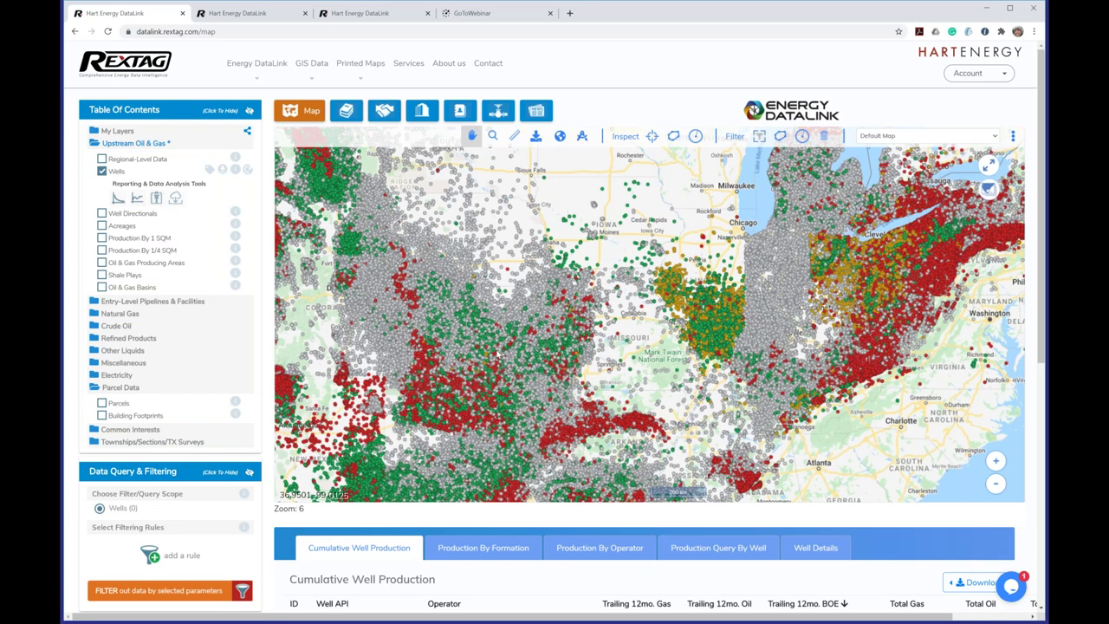
left_click_drag(497, 353, 575, 211)
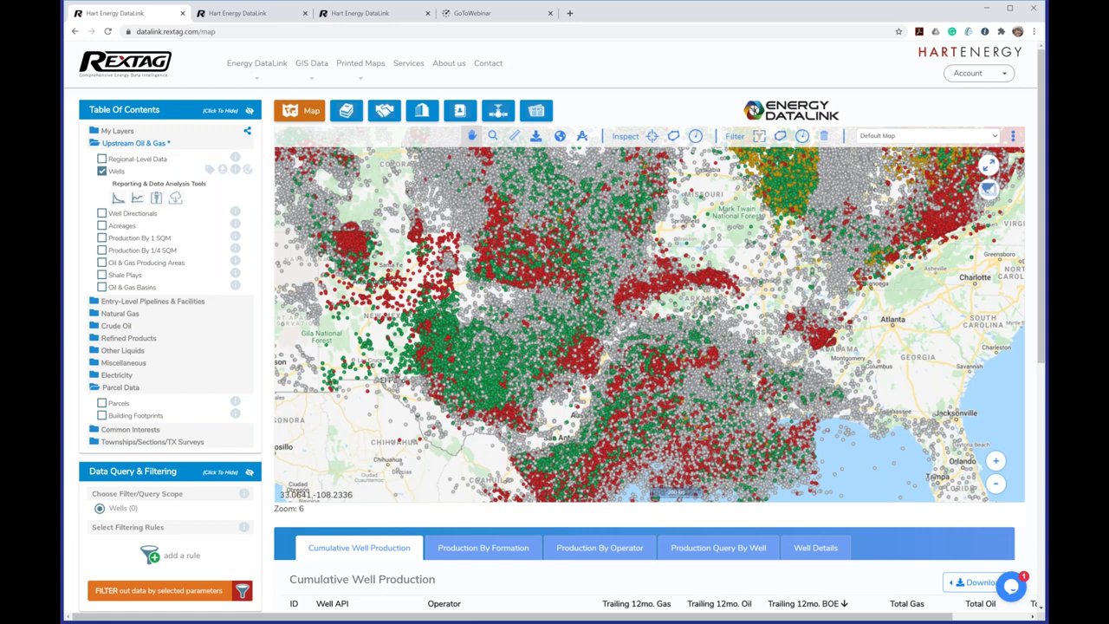
left_click(102, 171)
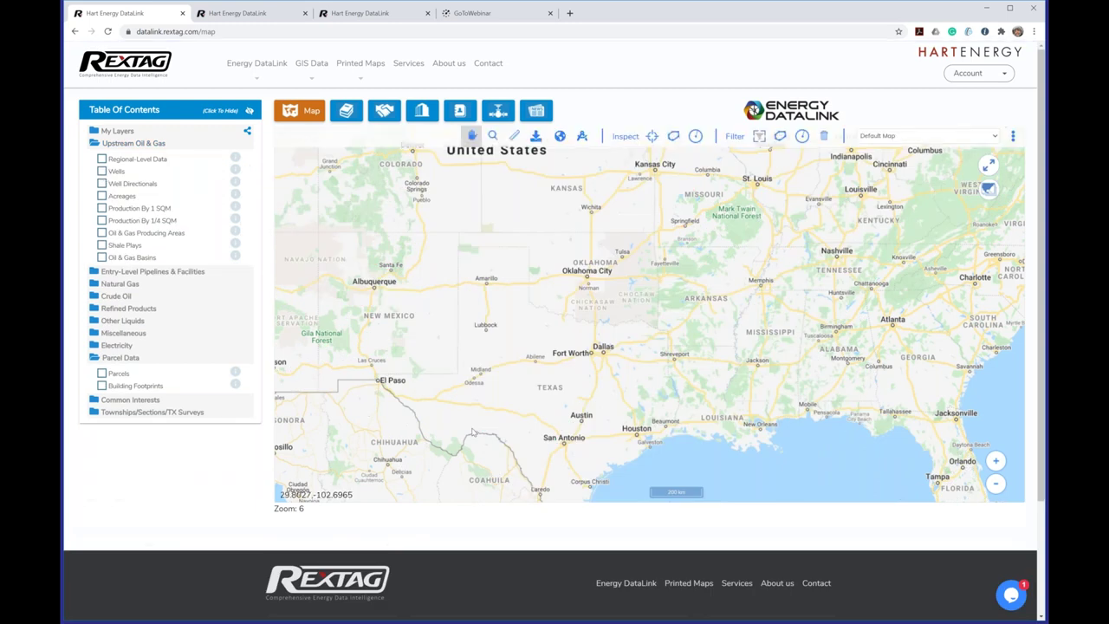
Display the Natural Gas Pipelines layer and filter it by the map view around the pipeline cluster in northwestern New Mexico.
left_click(112, 284)
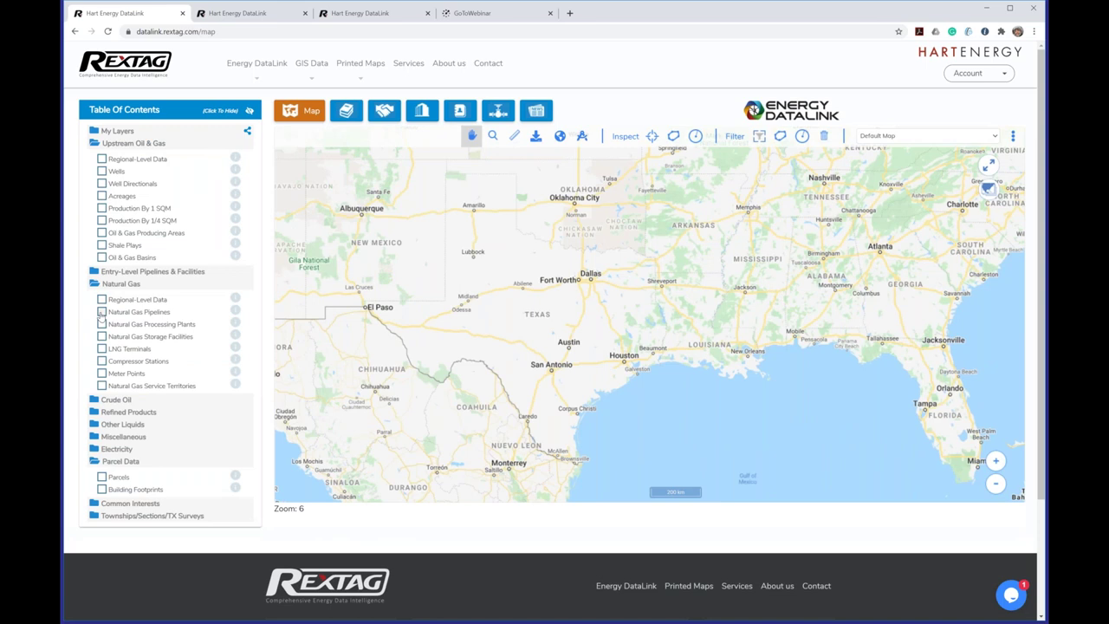
left_click(101, 312)
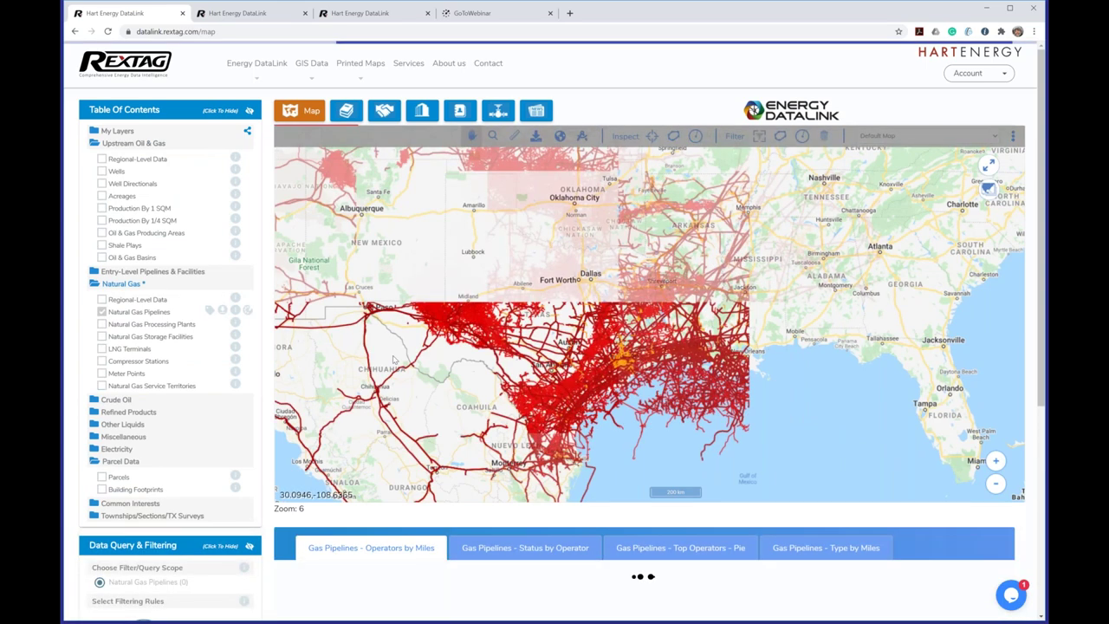
scroll(559, 296, "up", 2)
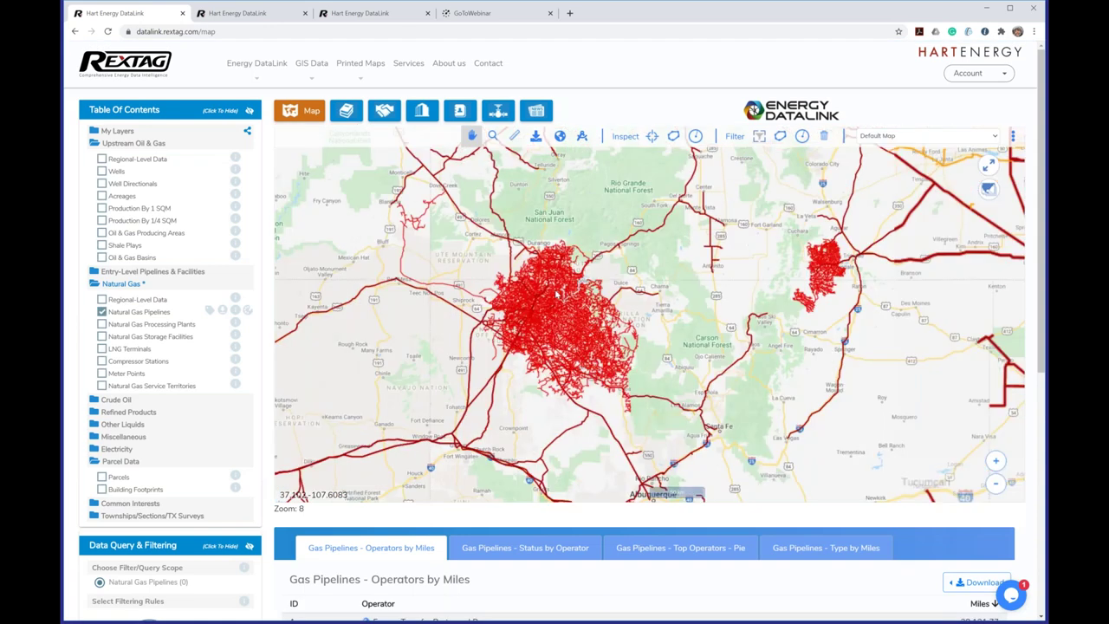
scroll(552, 309, "up", 1)
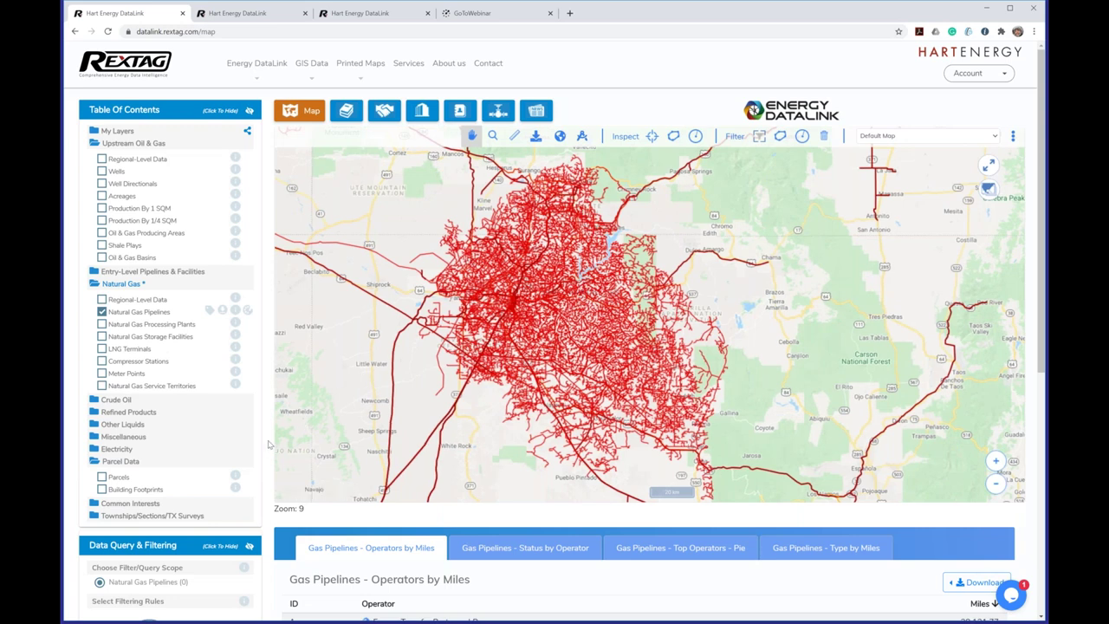
scroll(269, 445, "down", 1)
scroll(269, 444, "up", 1)
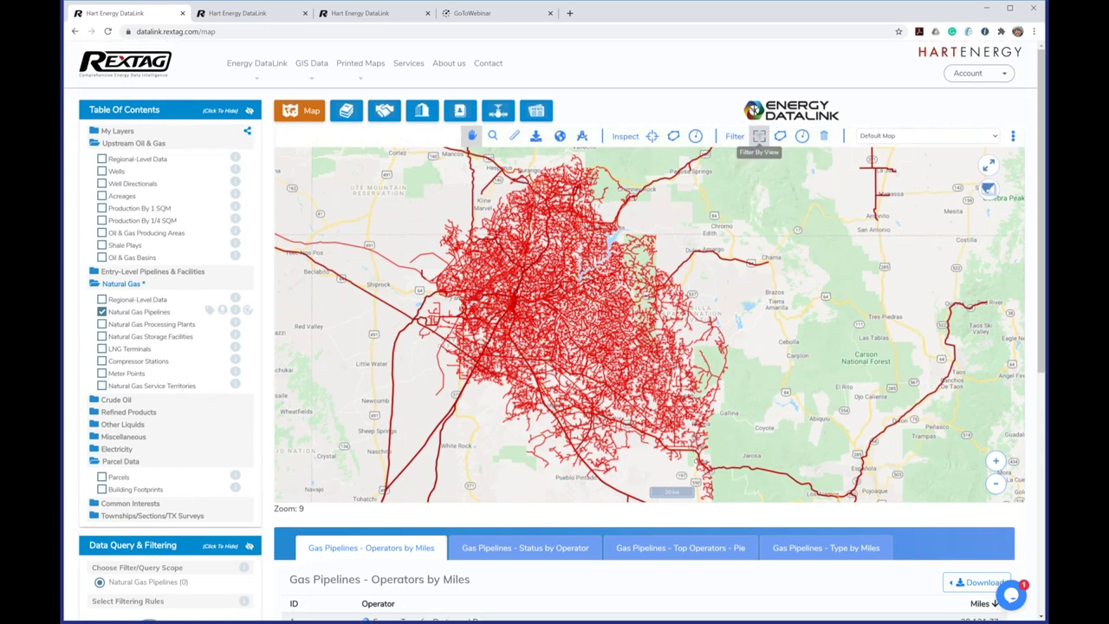
left_click(759, 136)
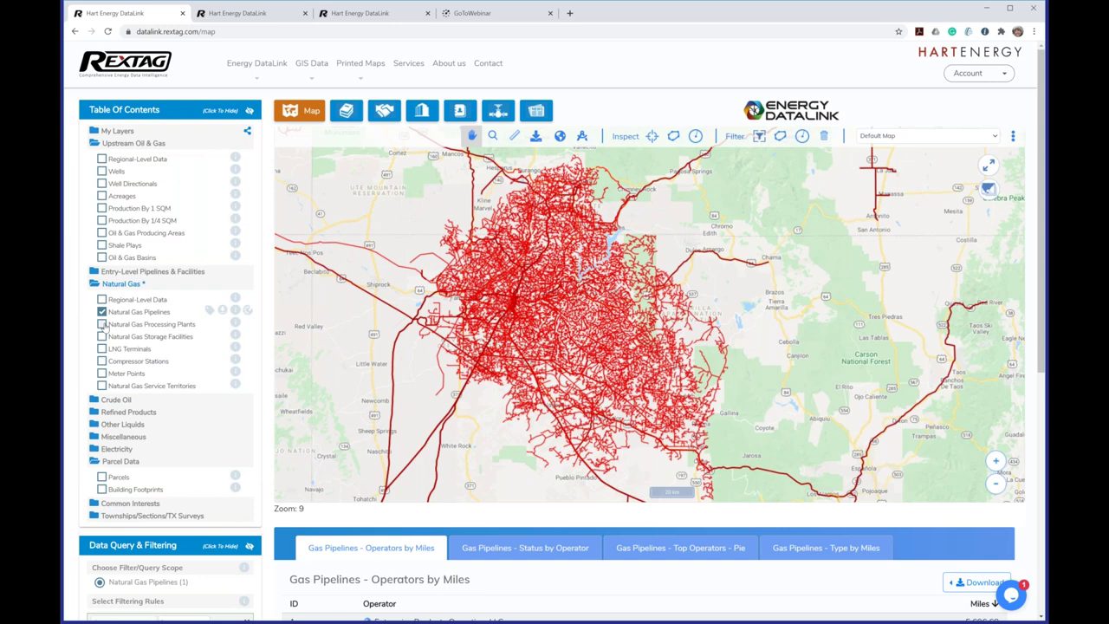
Add the Natural Gas Processing Plants layer and place it above the pipelines in the layer order.
left_click(103, 324)
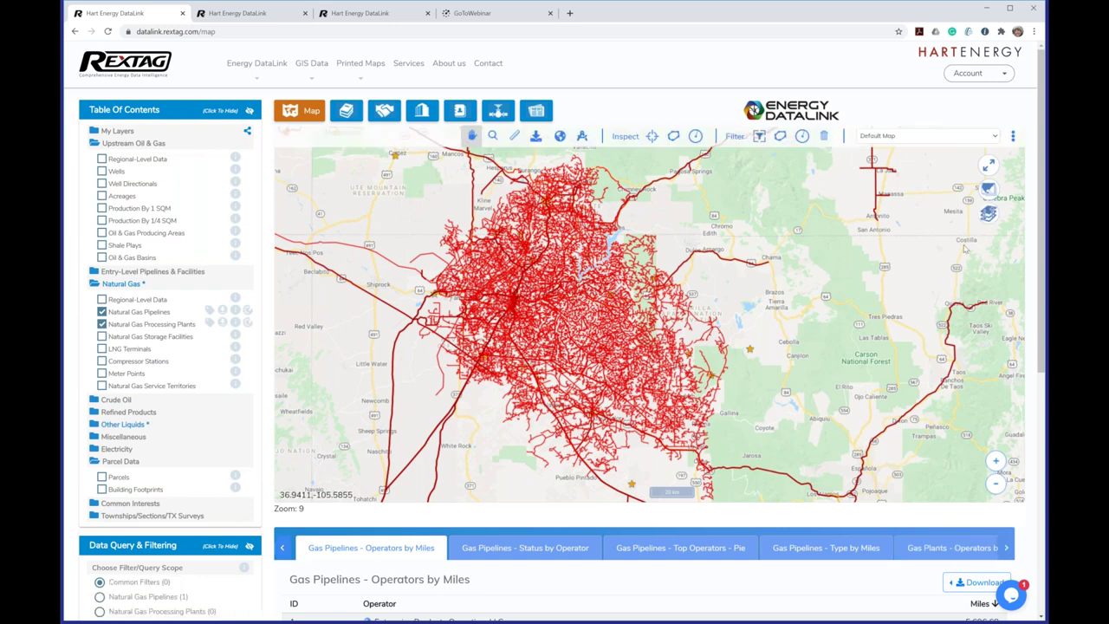
left_click(988, 214)
left_click_drag(924, 271, 924, 248)
left_click(972, 222)
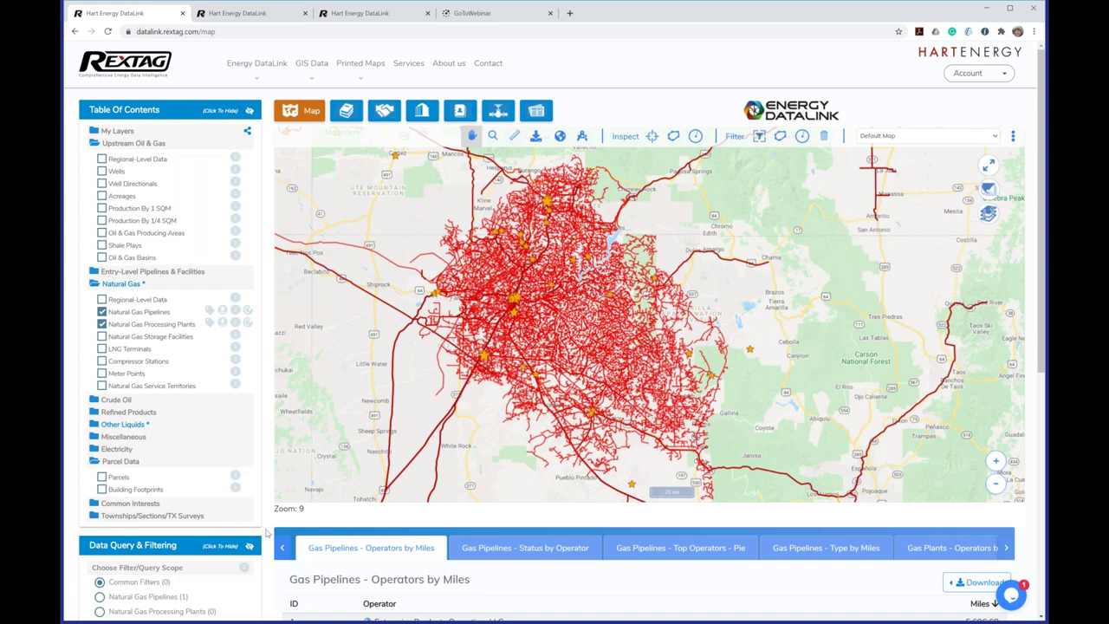
Review the Gas Pipelines - Operators by Miles table for the pipelines in the filtered view.
scroll(267, 532, "down", 2)
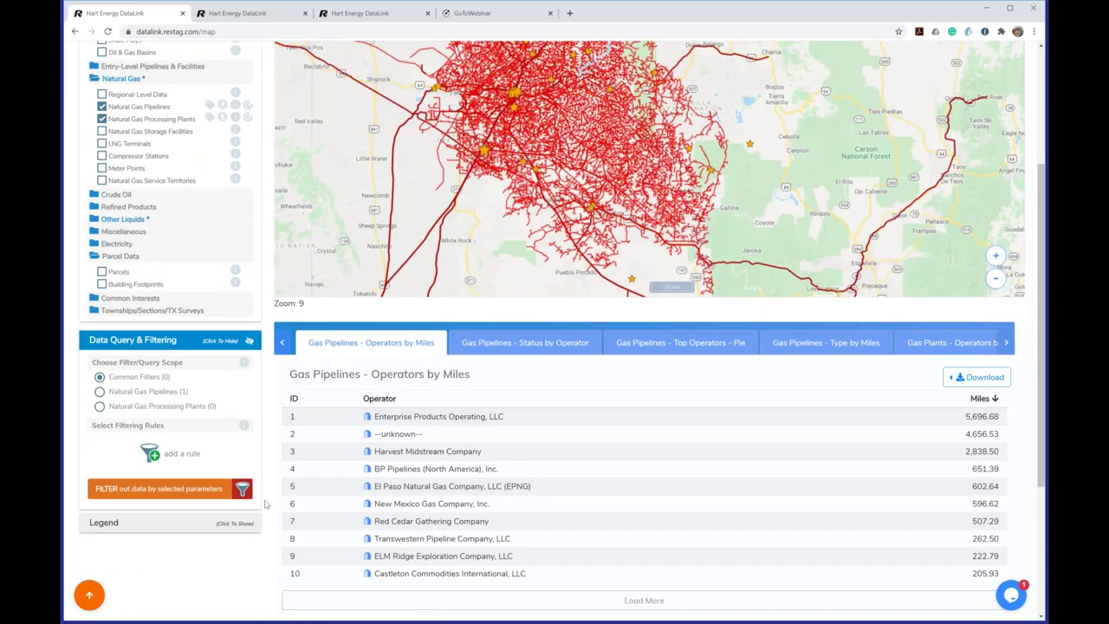
scroll(265, 502, "up", 1)
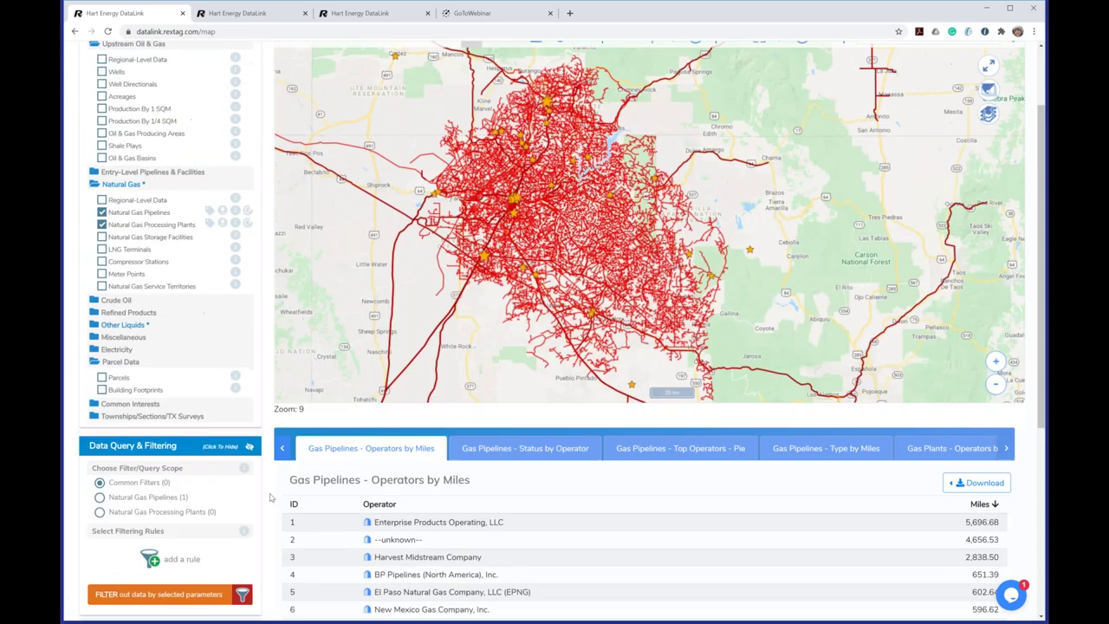
scroll(270, 496, "up", 1)
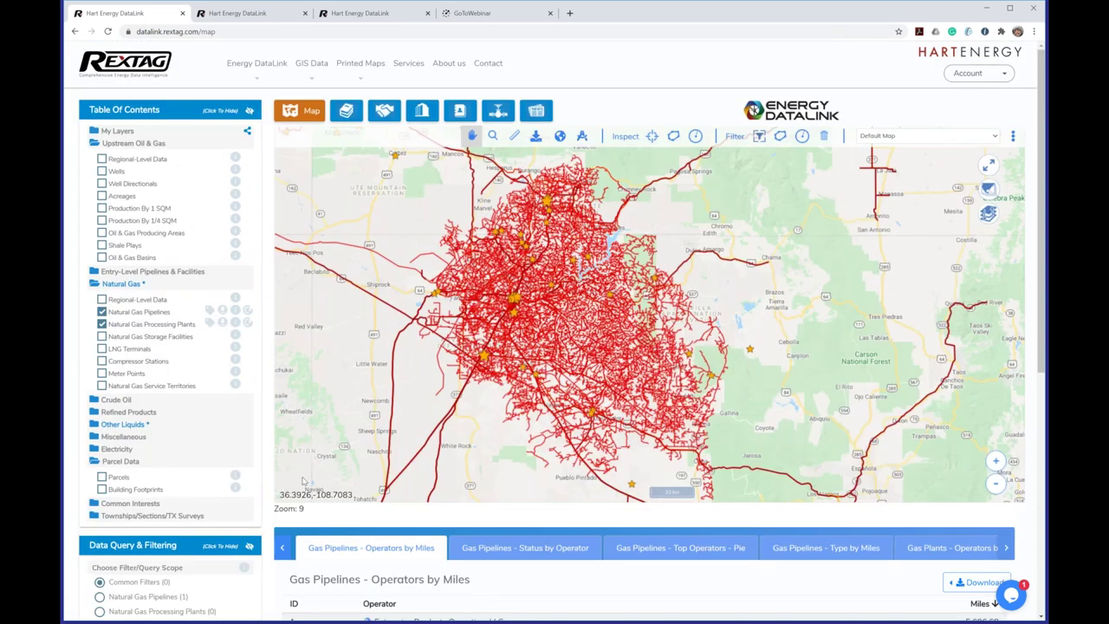
scroll(269, 512, "down", 3)
scroll(268, 512, "up", 1)
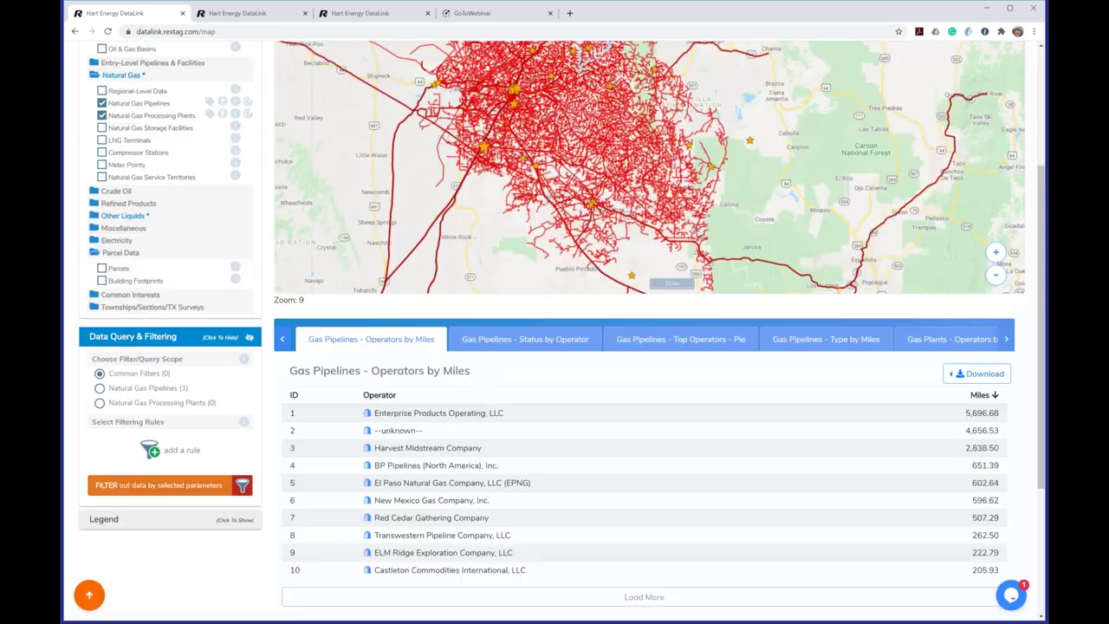
scroll(563, 329, "down", 1)
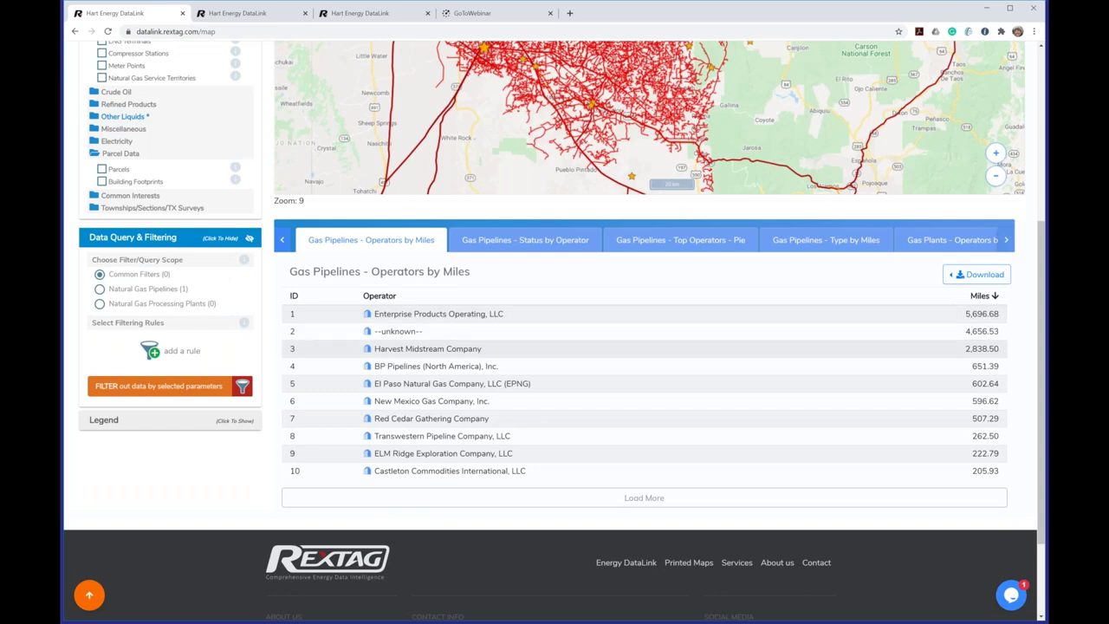
Review the Gas Pipelines - Type by Miles report and the Gas Plants - Operators by Capacity - Top 10 Pie report.
left_click(819, 243)
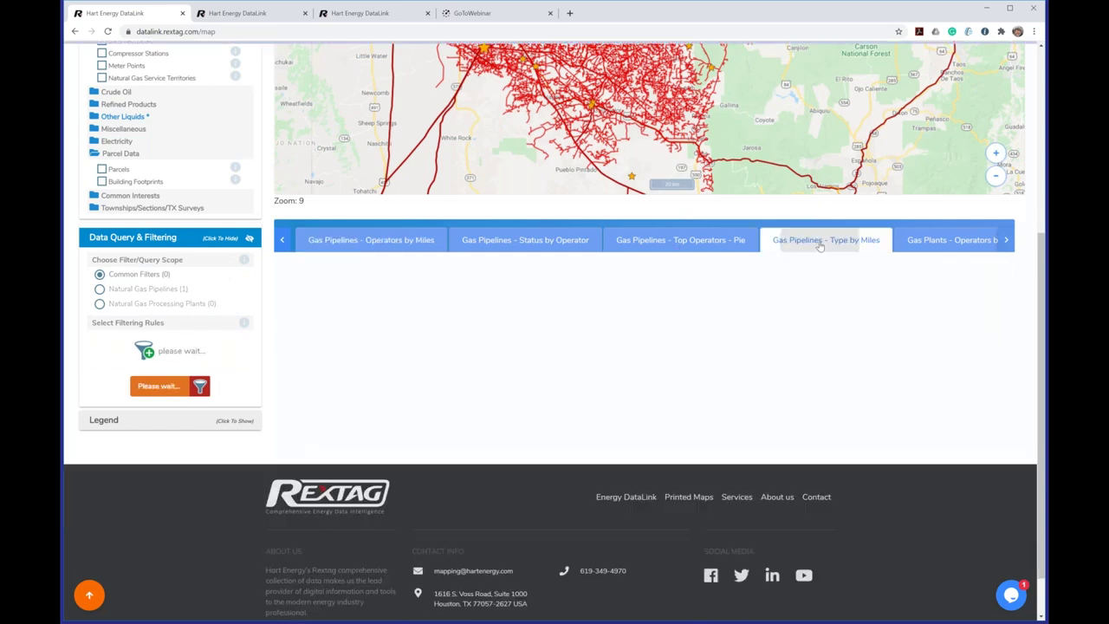
left_click(1006, 240)
left_click(767, 243)
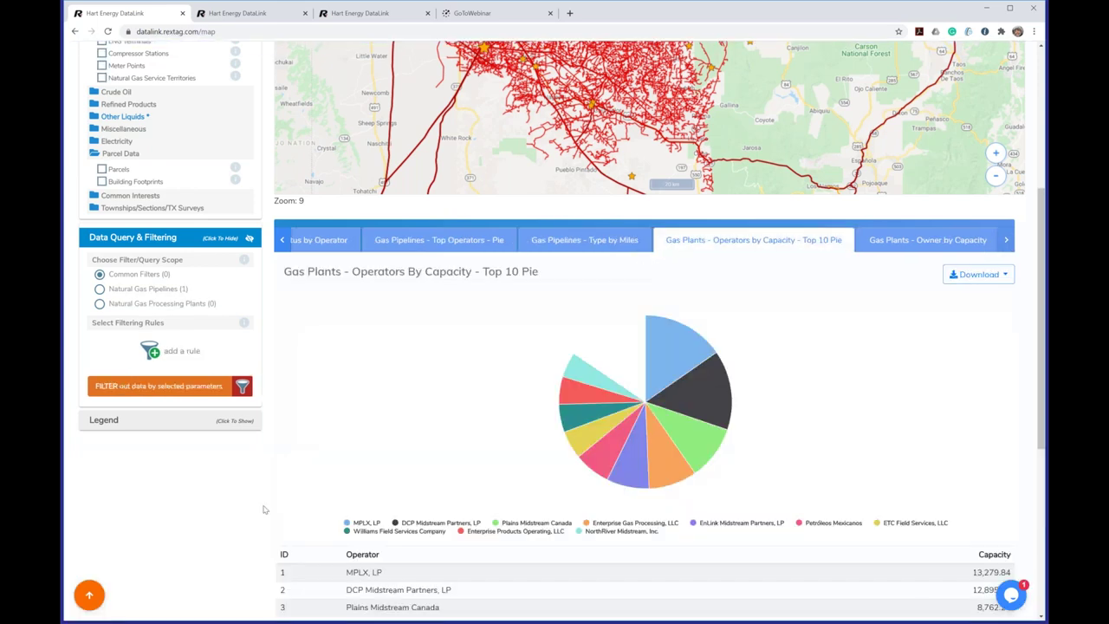
scroll(243, 505, "down", 3)
scroll(243, 505, "up", 1)
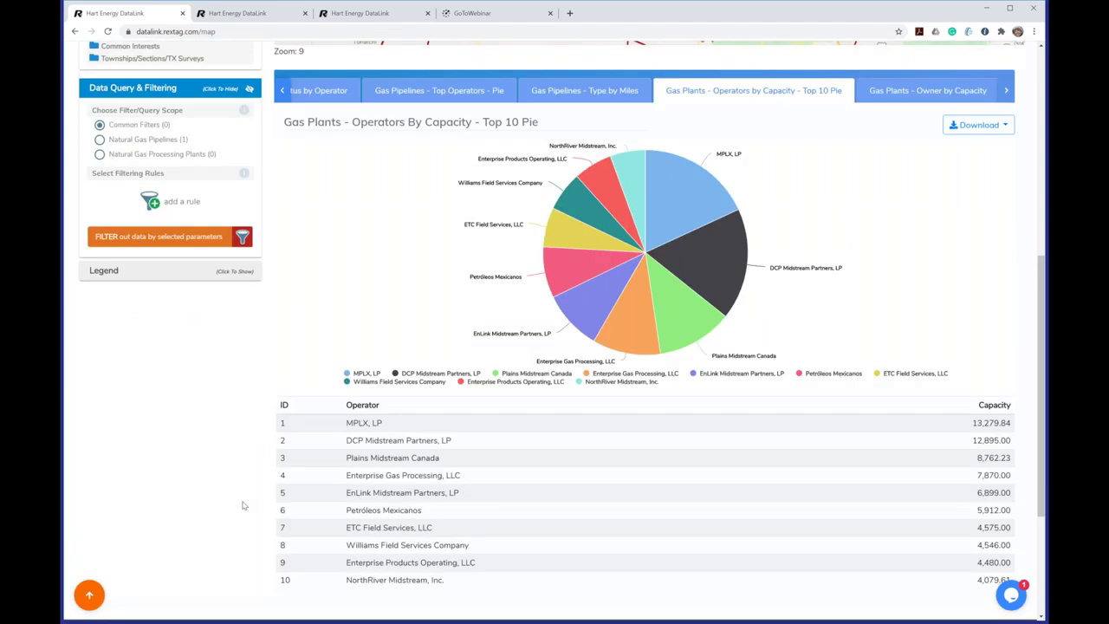
scroll(242, 506, "up", 3)
scroll(252, 512, "down", 4)
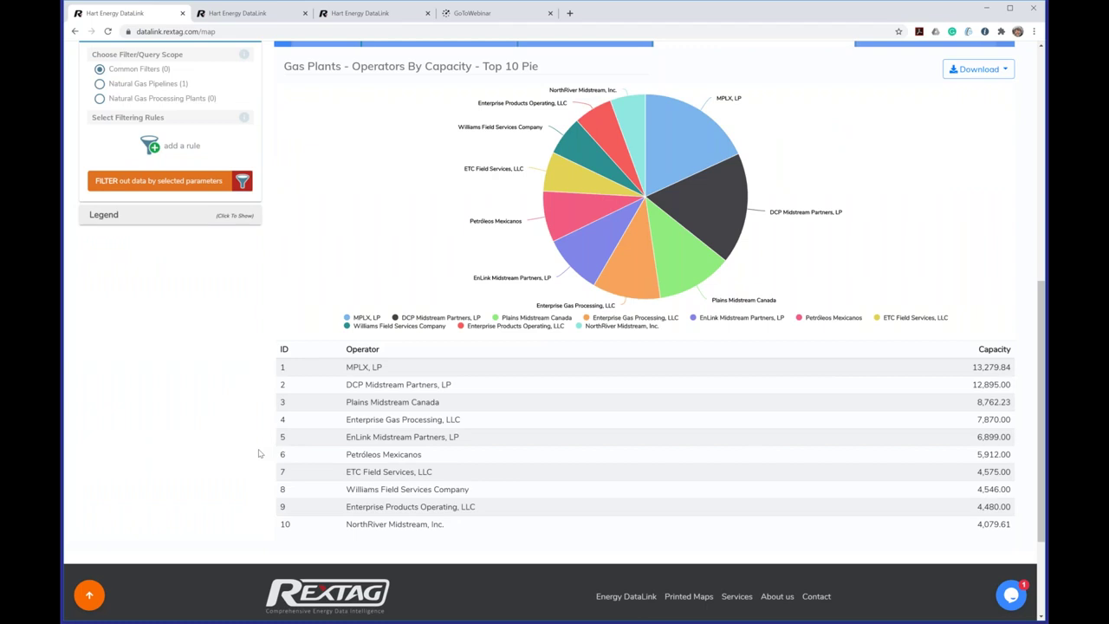
scroll(259, 453, "up", 1)
scroll(258, 453, "up", 3)
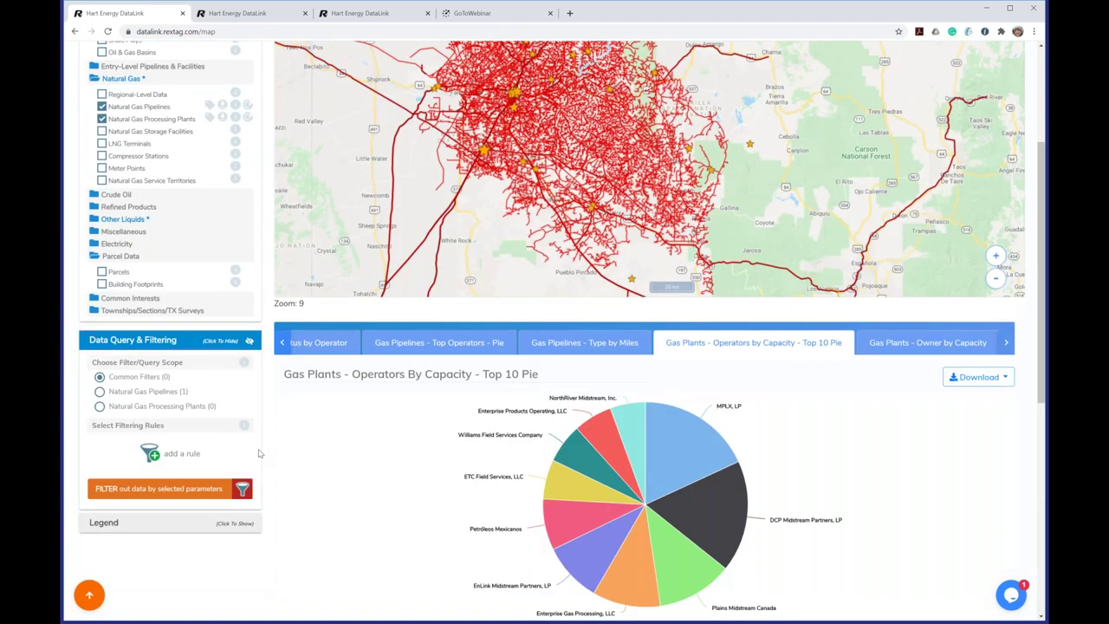
Add the Meter Points layer and place it above the gas processing plants and pipelines in the layer order.
scroll(258, 453, "up", 3)
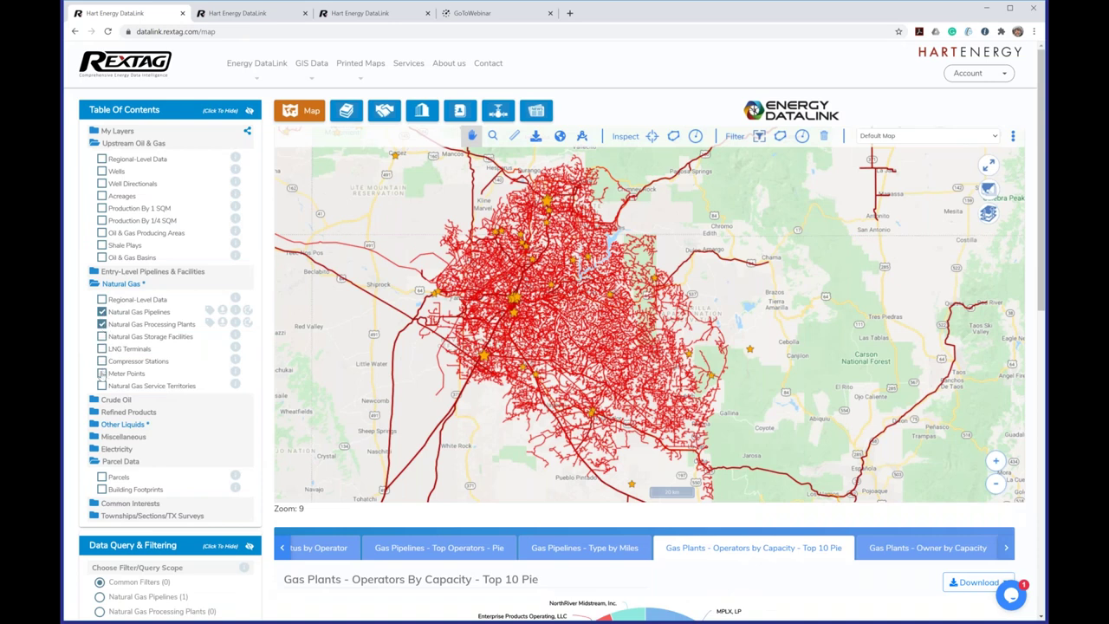
left_click(102, 374)
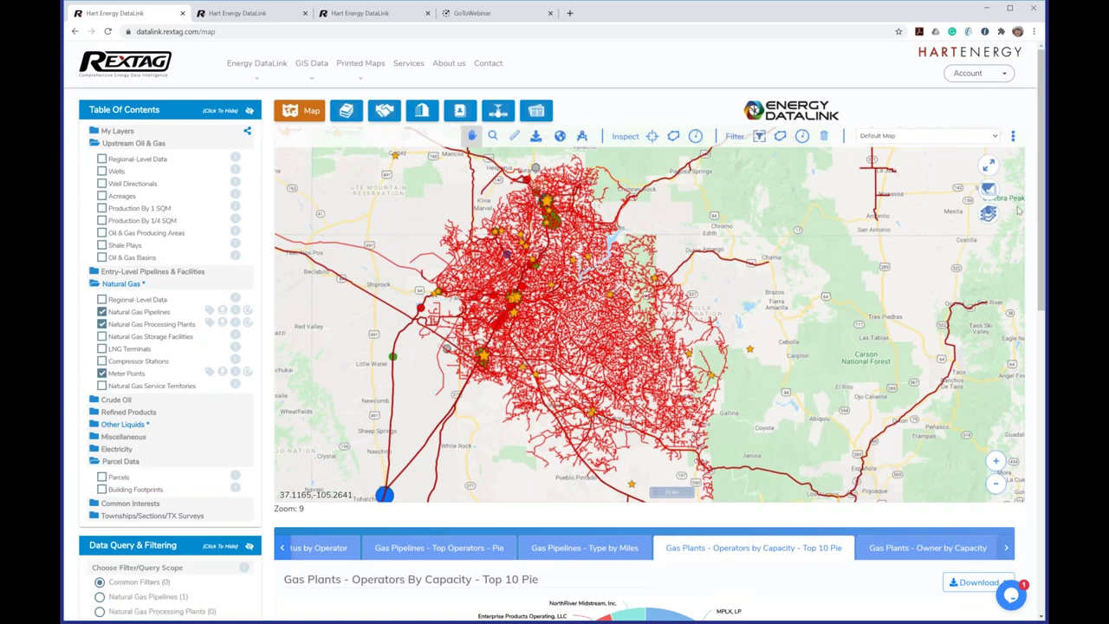
left_click(988, 213)
left_click_drag(876, 249, 905, 252)
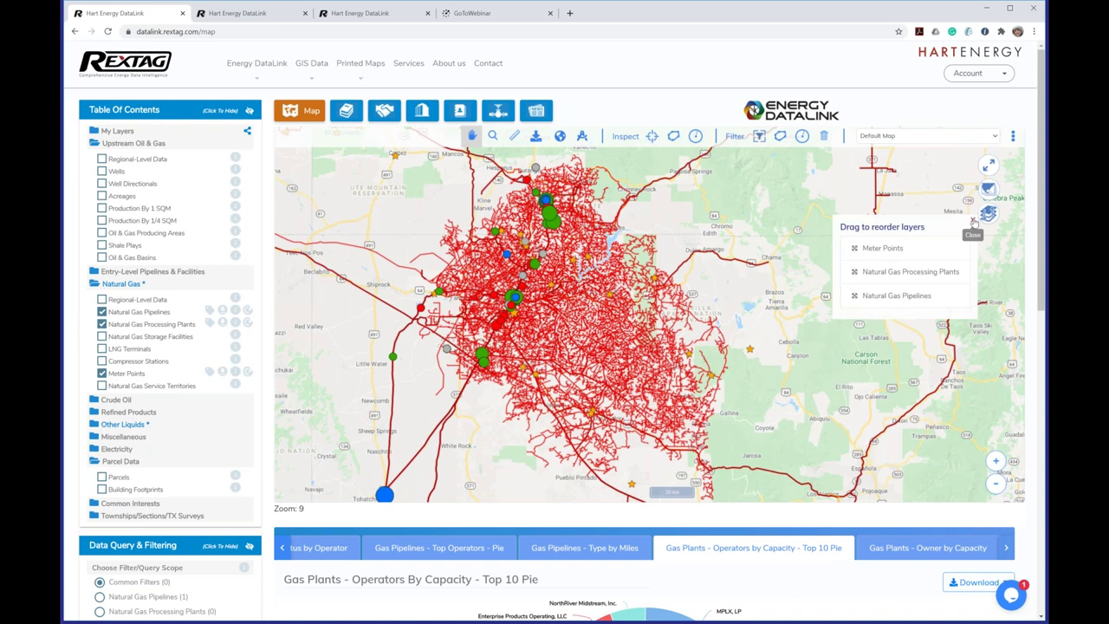
left_click(974, 222)
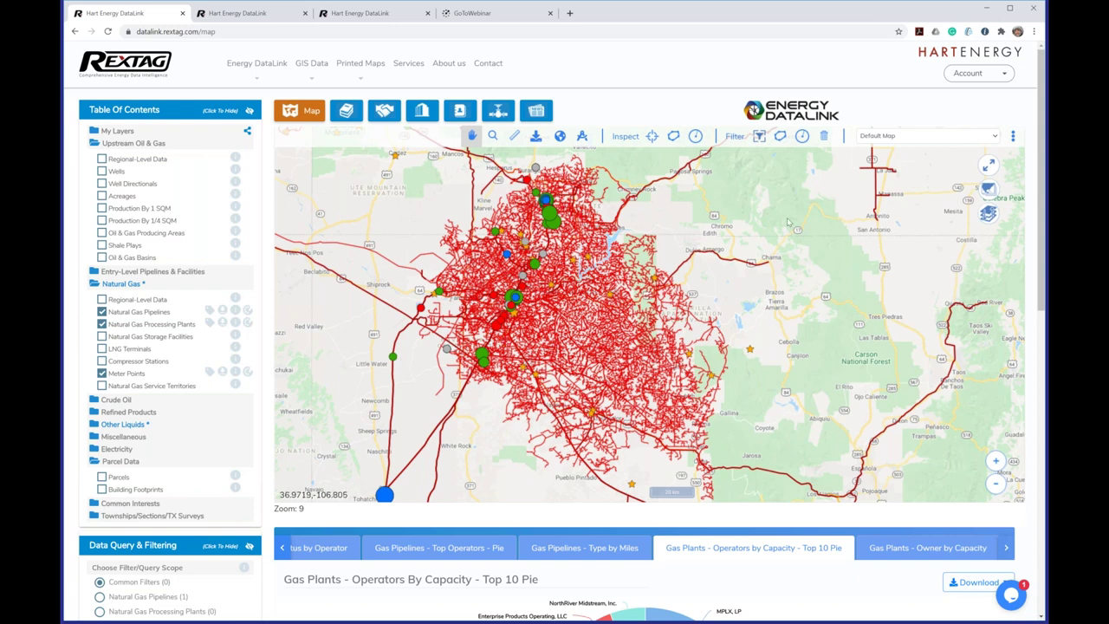
left_click(779, 139)
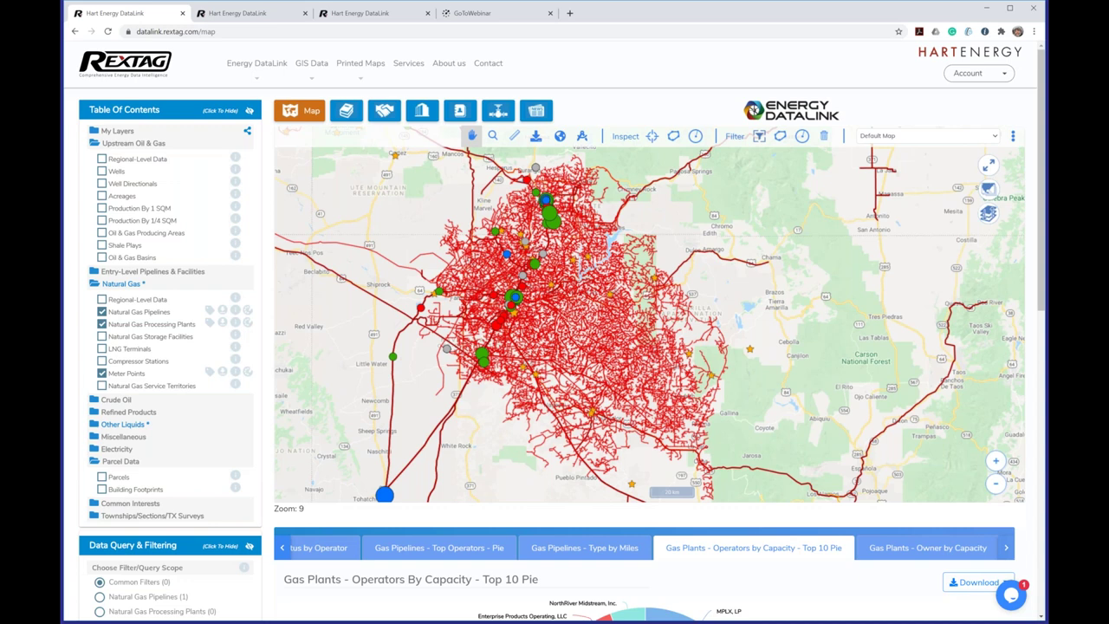
Clear the displayed layers and show the Upstream Oil & Gas Wells layer over northwestern New Mexico.
left_click(250, 111)
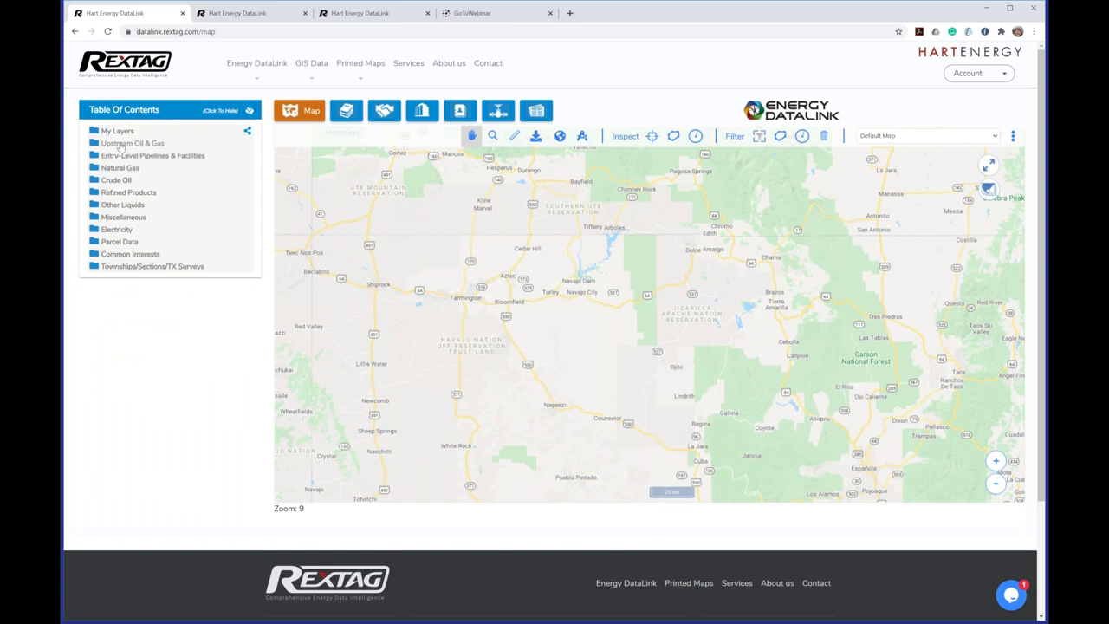
left_click(121, 145)
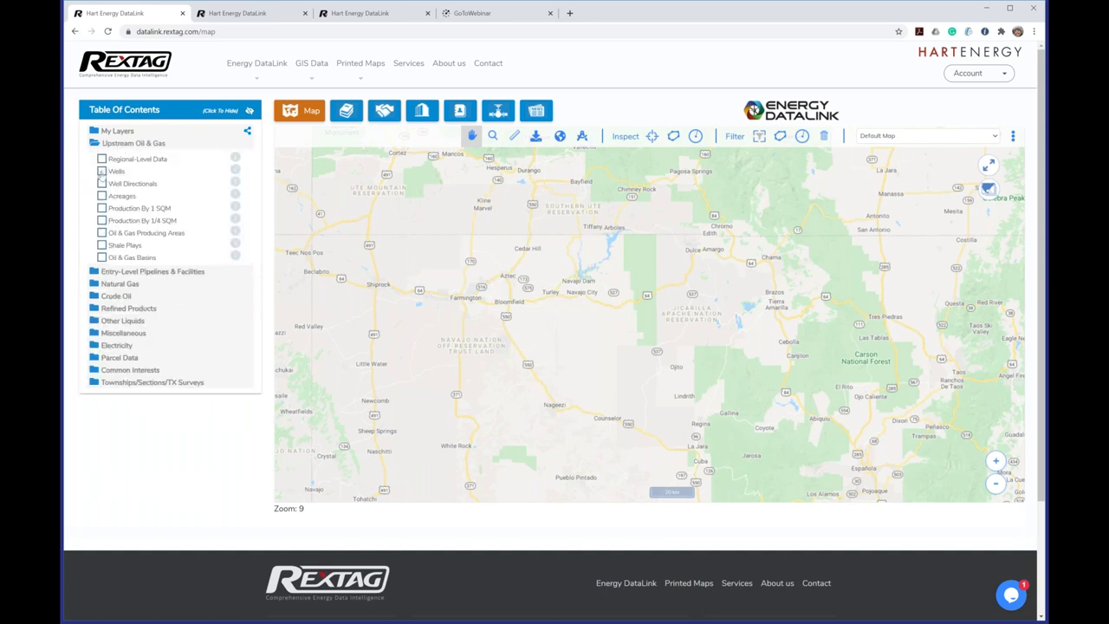
left_click(102, 172)
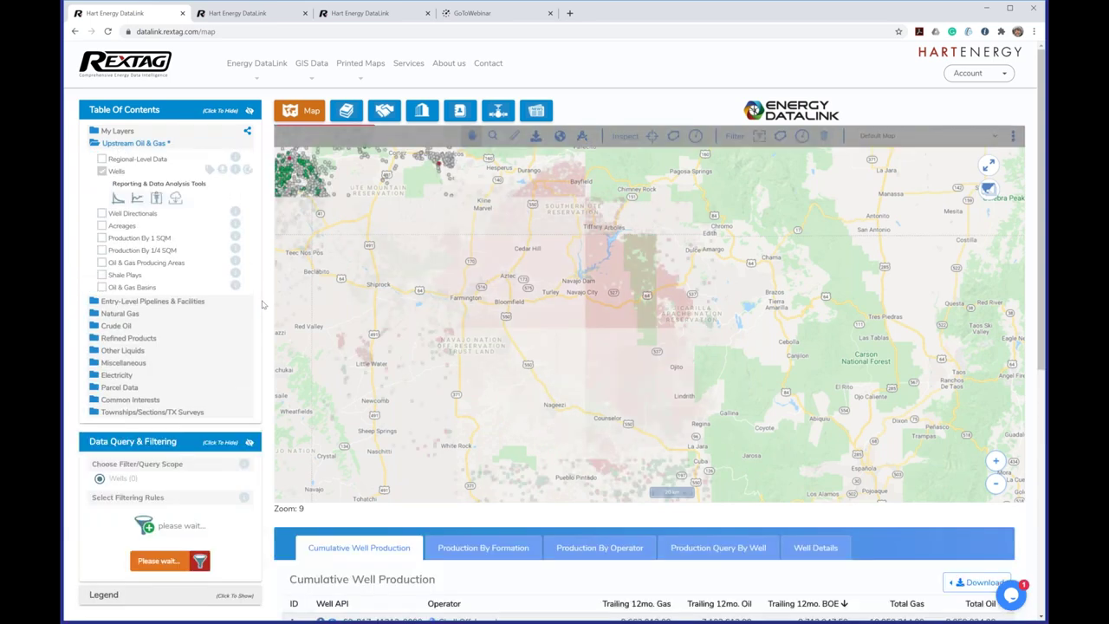
scroll(263, 305, "down", 2)
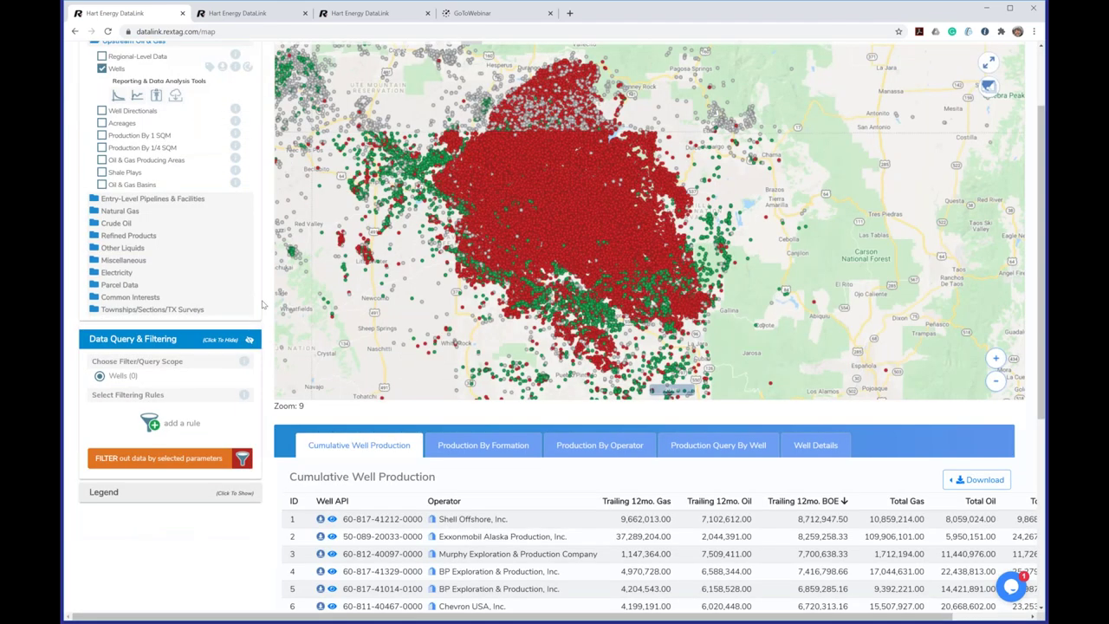
scroll(264, 304, "up", 2)
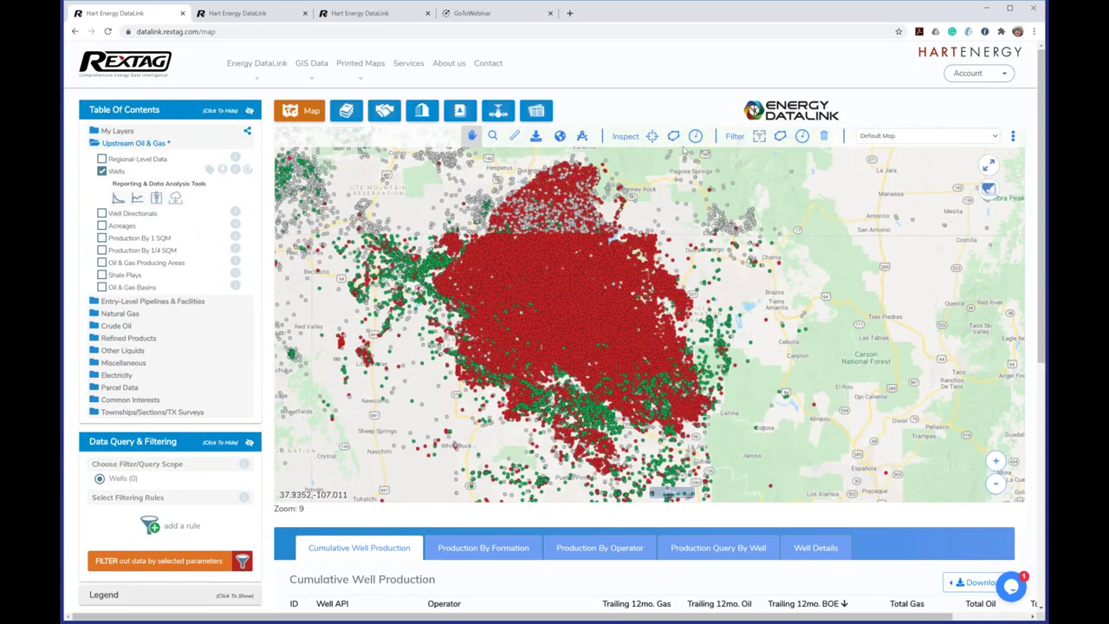
Filter the wells by a small circle southwest of the Jicarilla Apache Reservation label and review the Cumulative Well Production table.
left_click(802, 138)
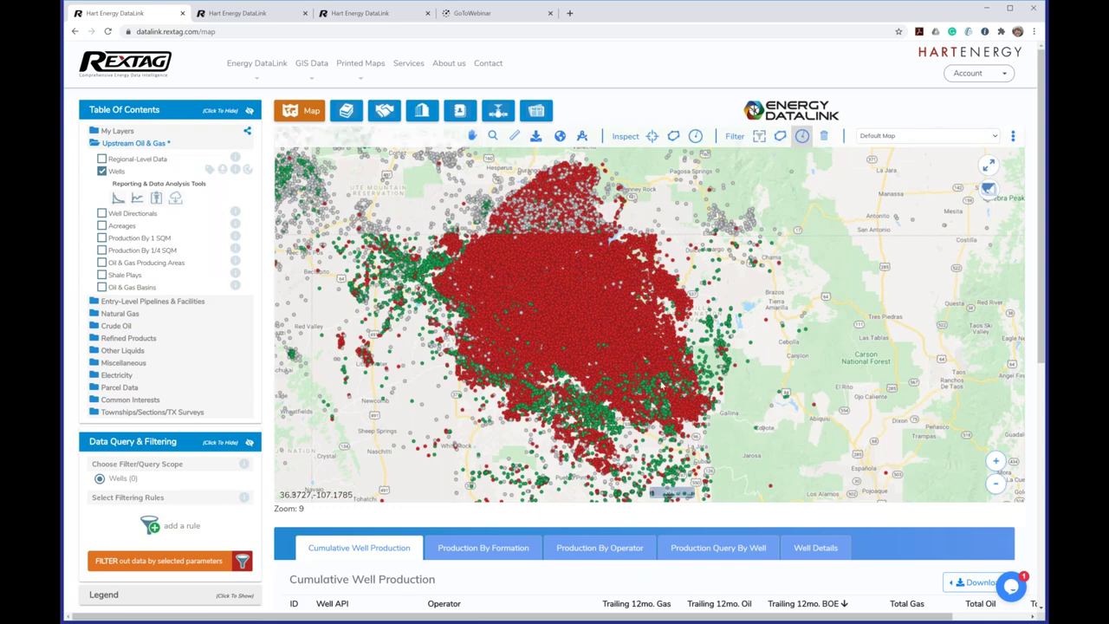
left_click(651, 359)
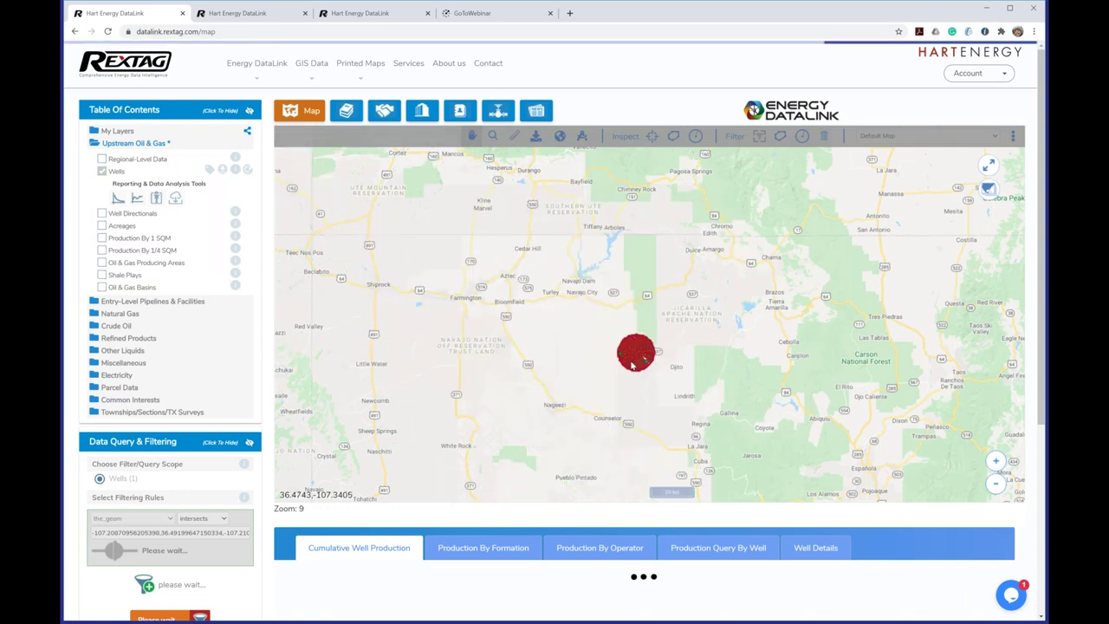
scroll(632, 364, "up", 2)
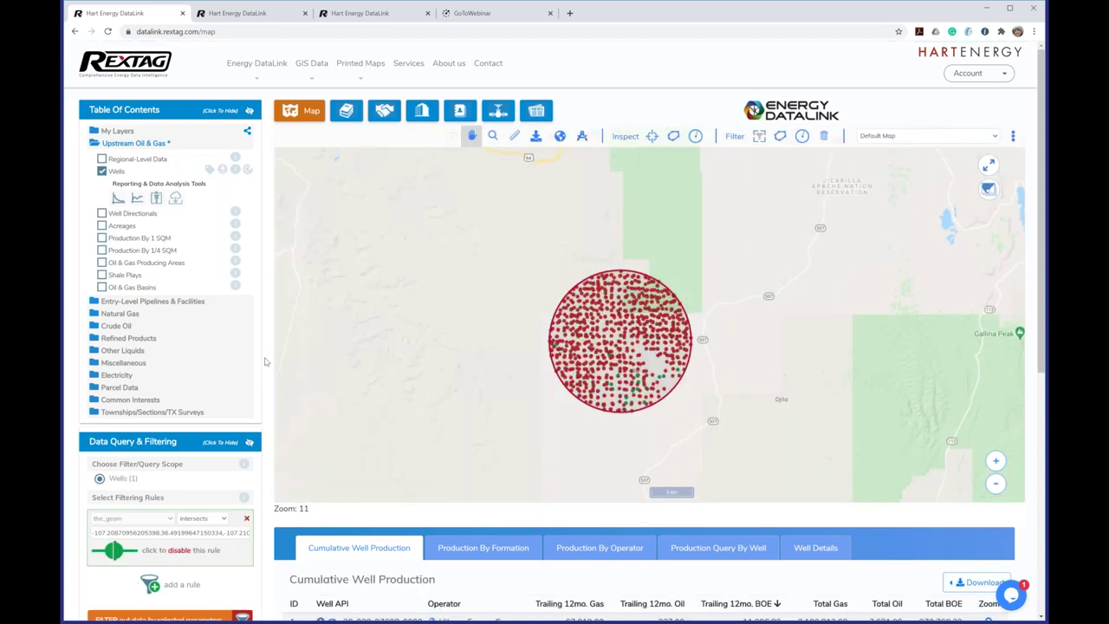
scroll(266, 362, "down", 4)
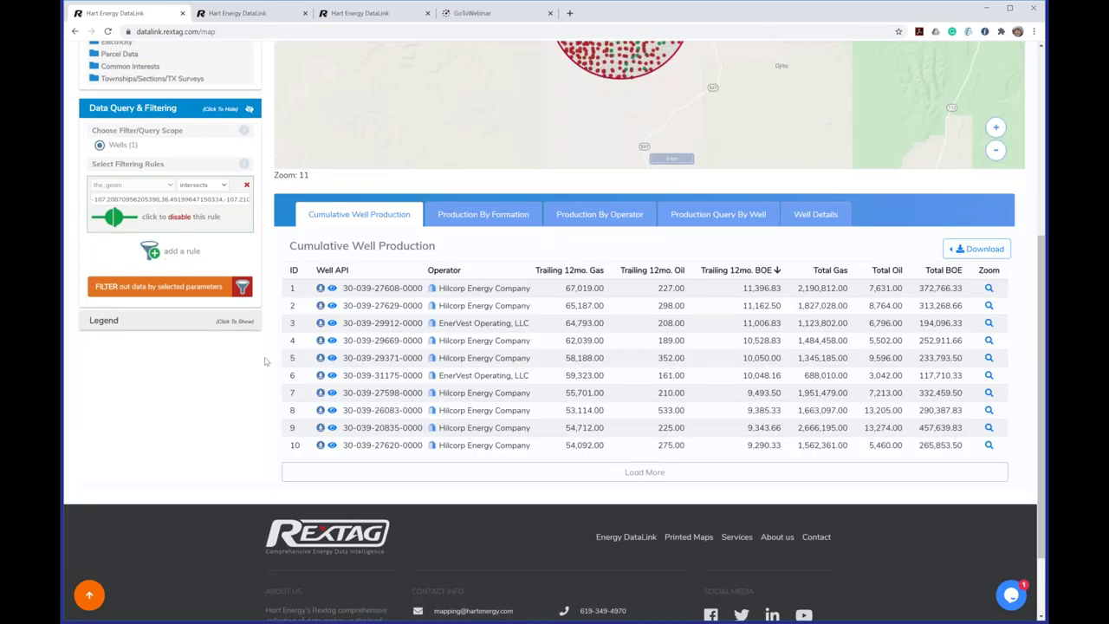
scroll(266, 363, "up", 4)
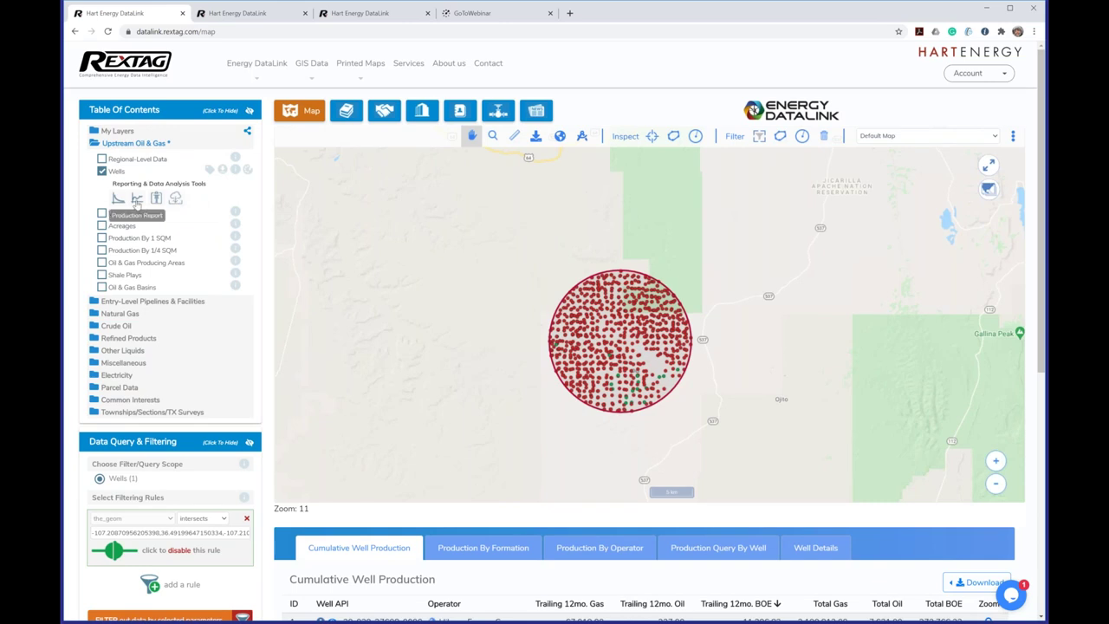
View the Production Report for the wells in the circle, check its export file formats, and close it.
left_click(136, 199)
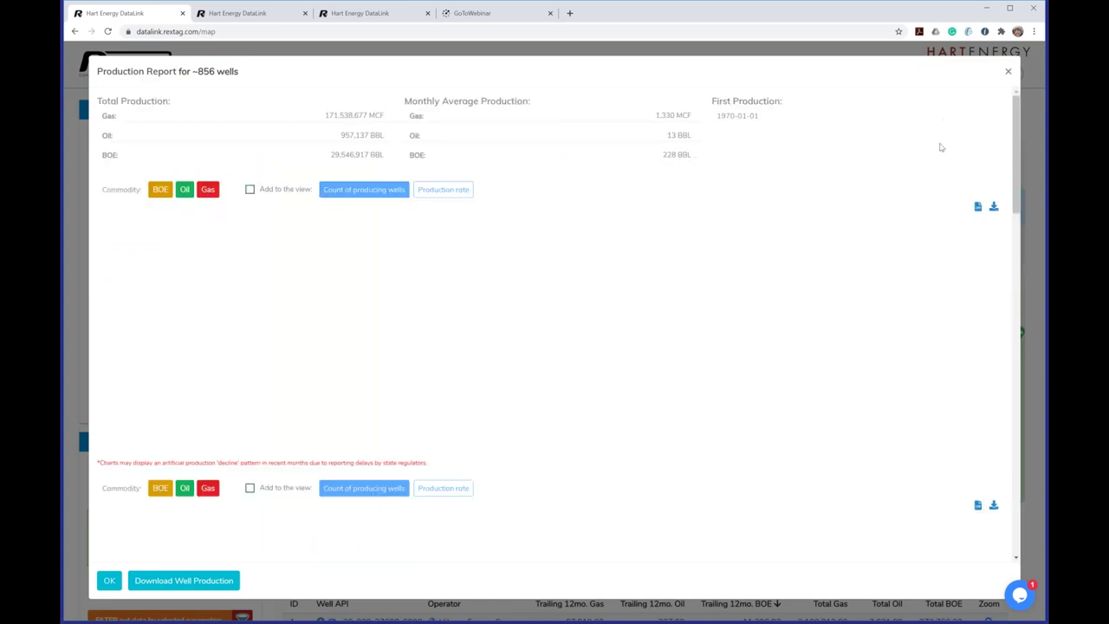
left_click(994, 105)
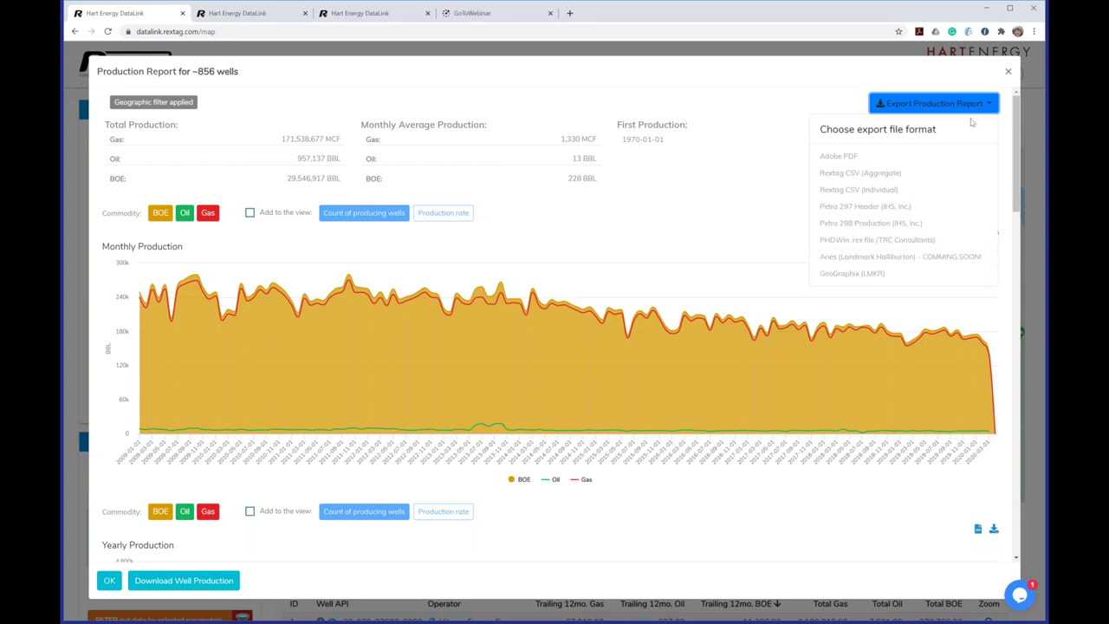
left_click(1008, 72)
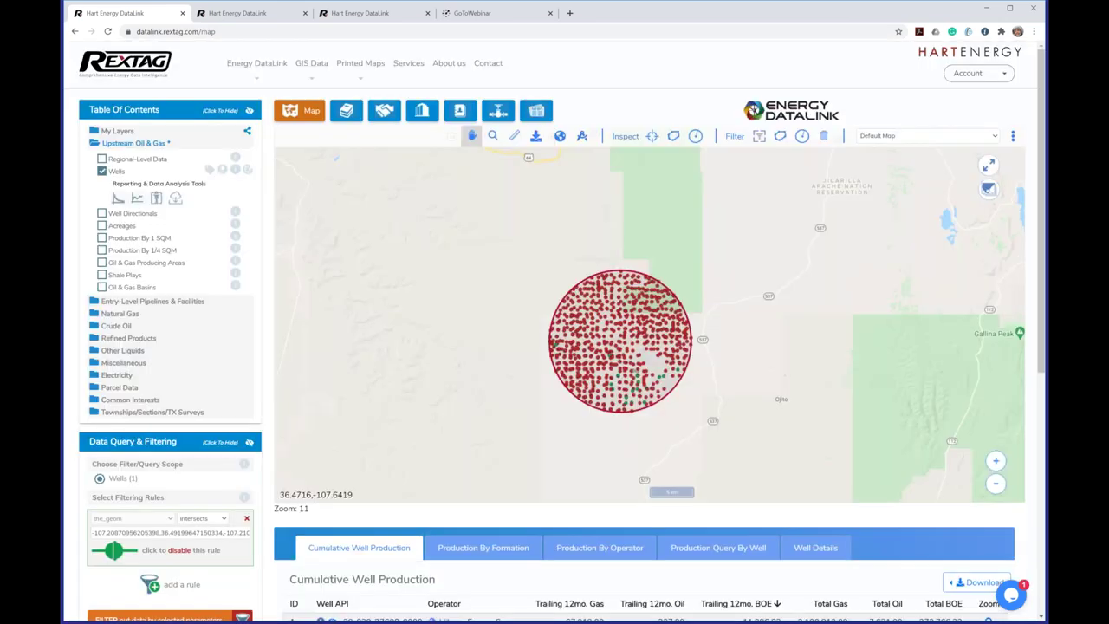
scroll(266, 378, "down", 1)
scroll(267, 378, "down", 3)
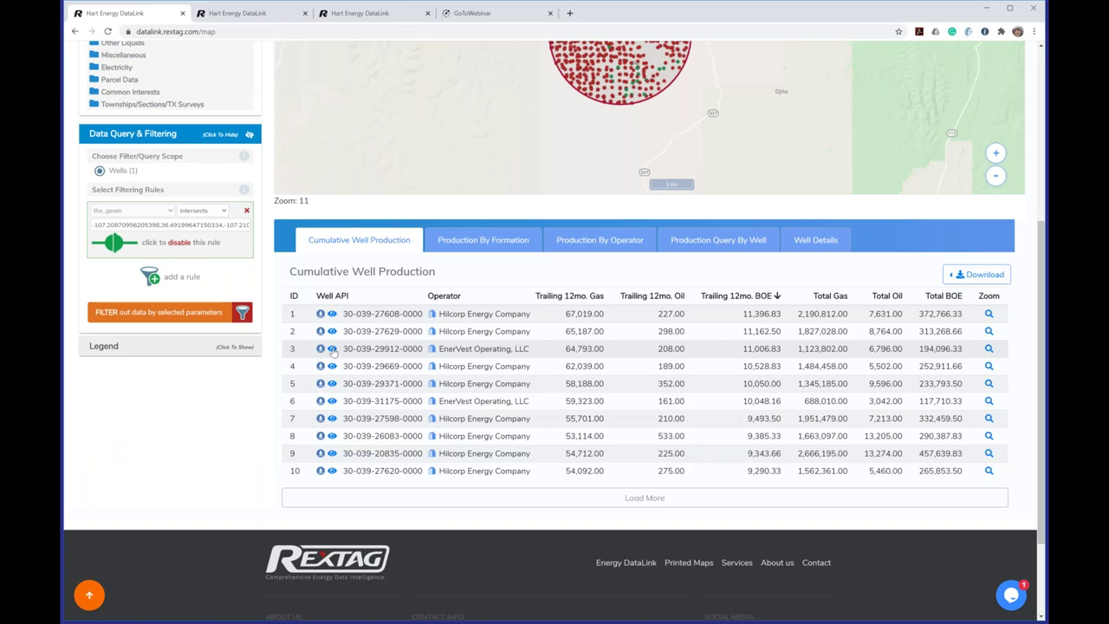
left_click(332, 349)
left_click(978, 102)
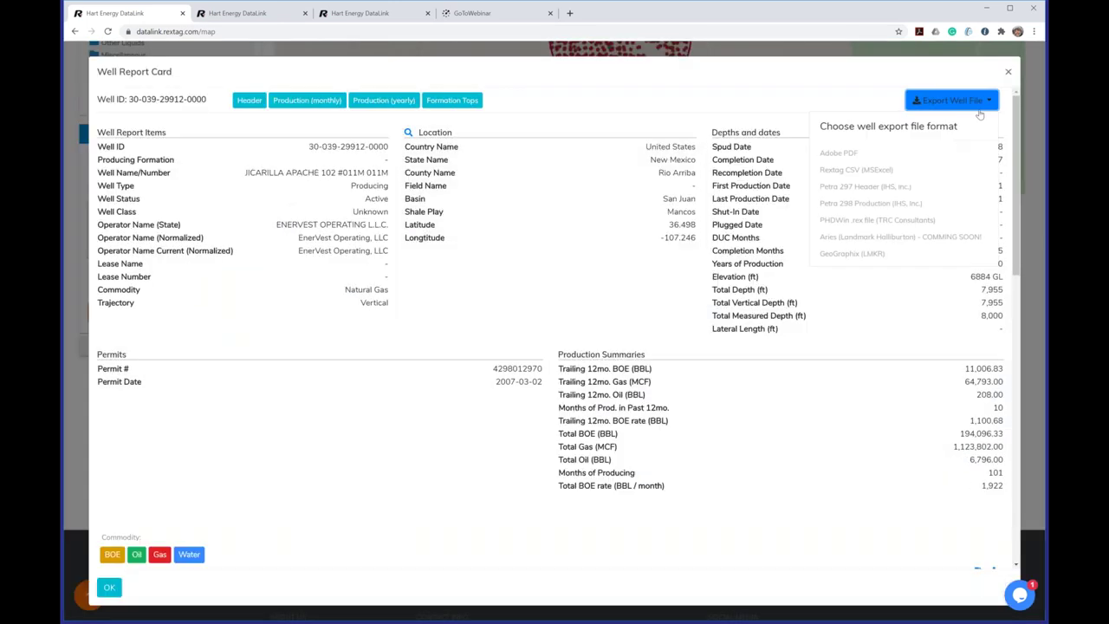
left_click(1010, 74)
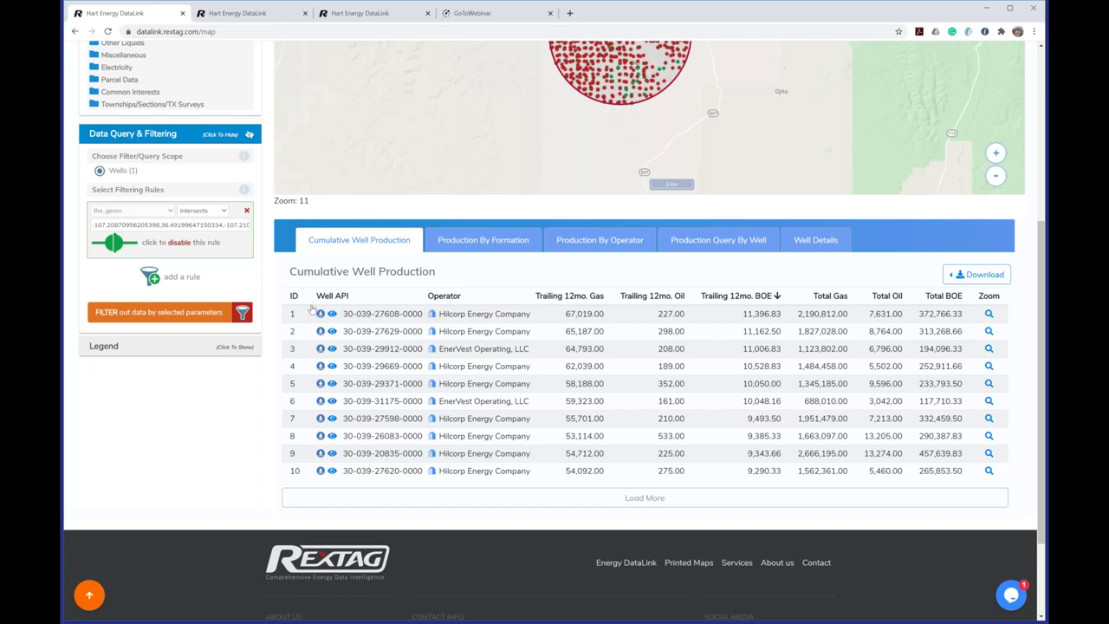
Hide the Wells layer and display the Natural Gas Pipelines layer over a wider area of New Mexico.
scroll(269, 329, "up", 4)
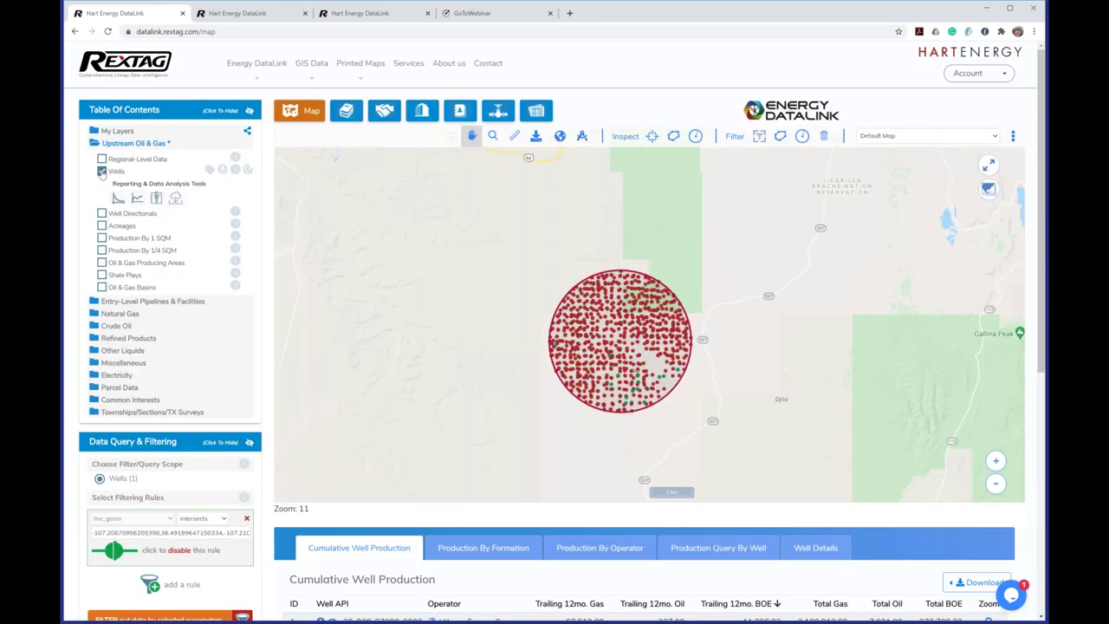
left_click(101, 171)
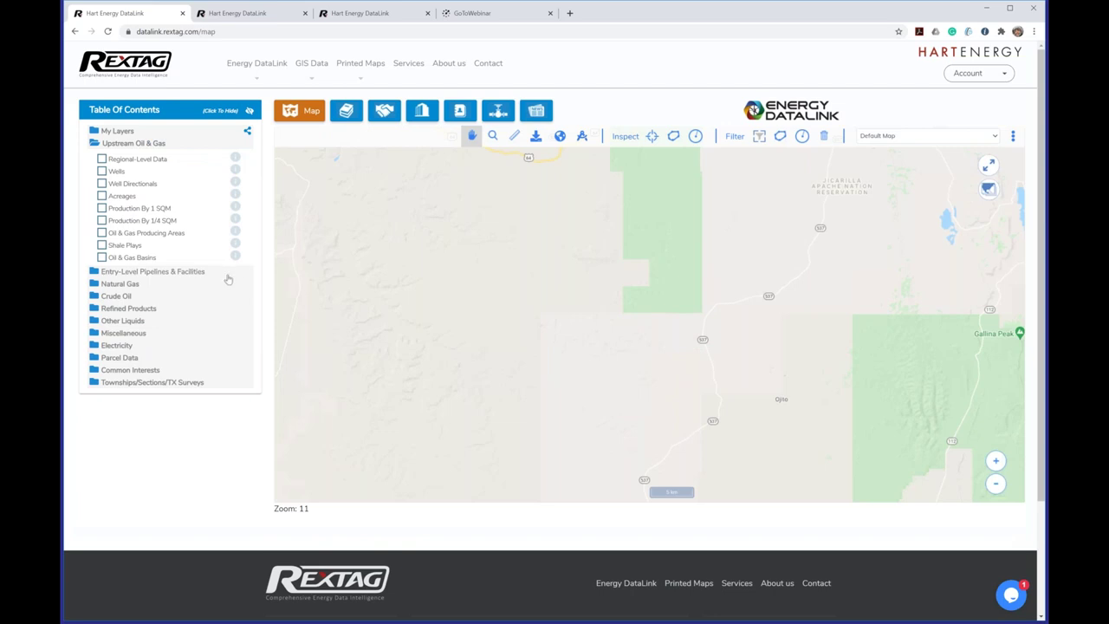
left_click(107, 286)
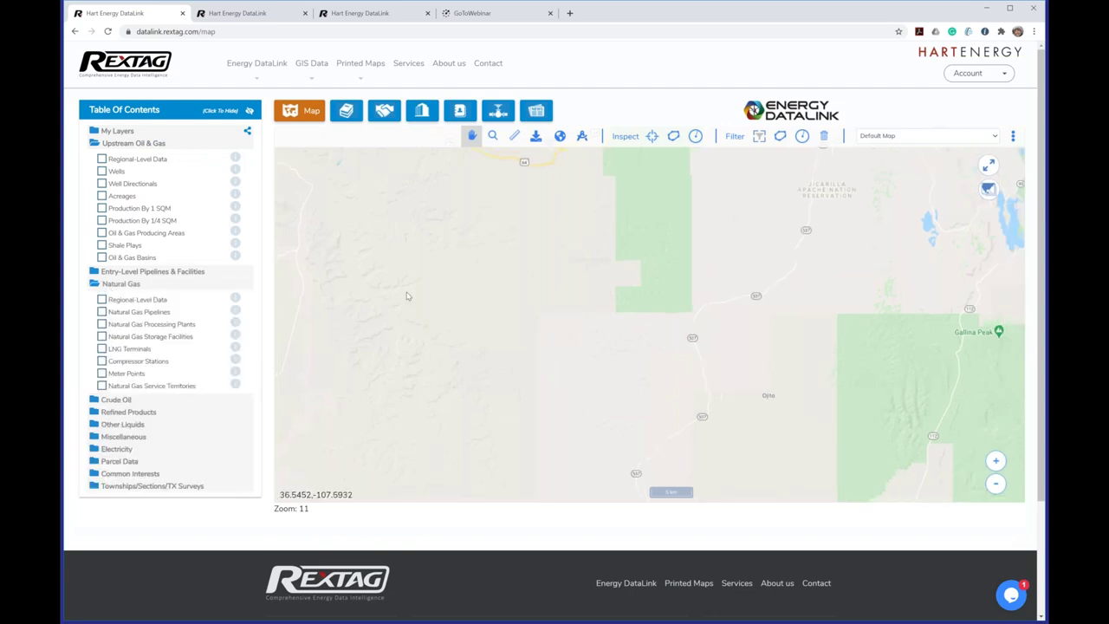
scroll(407, 296, "down", 2)
scroll(408, 296, "down", 3)
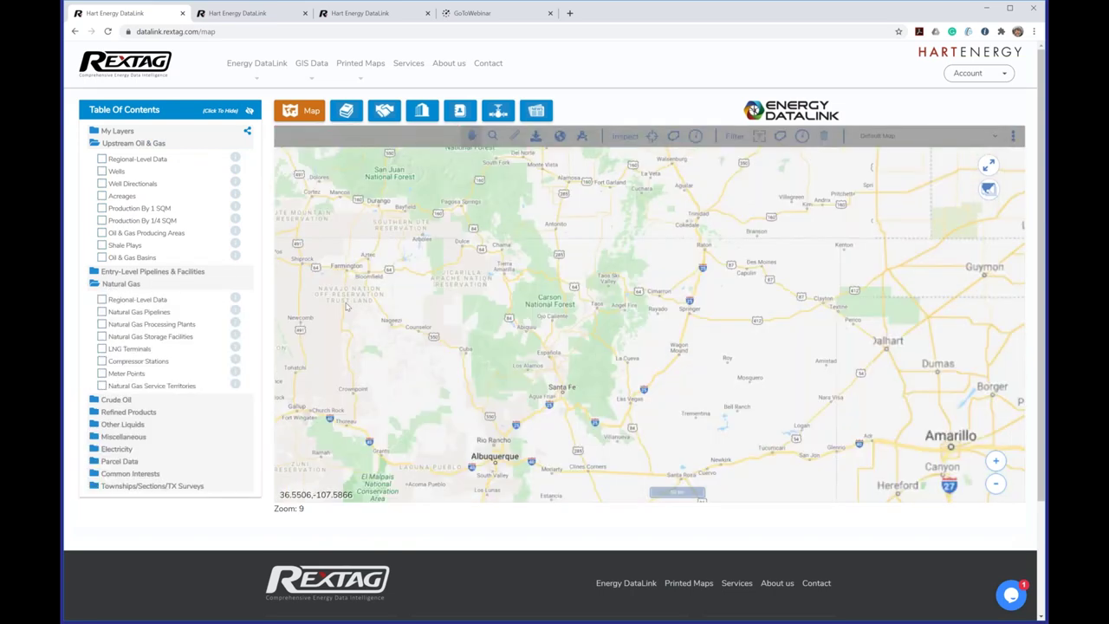
left_click(102, 312)
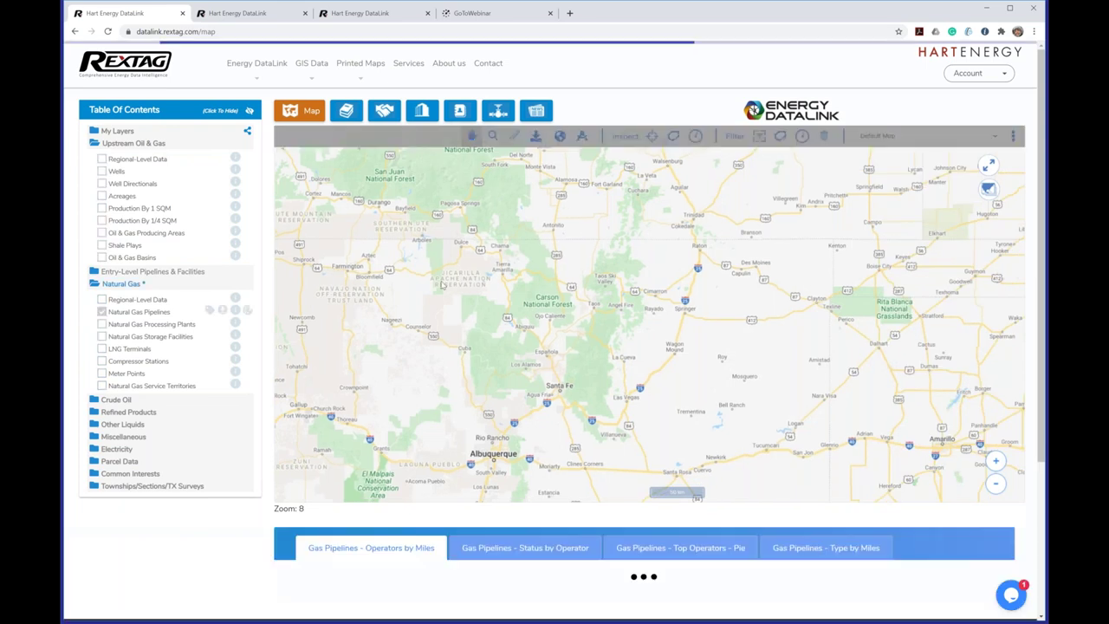
Inspect the natural gas pipelines across the whole United States and hide the Natural Gas Pipelines layer.
scroll(618, 321, "down", 1)
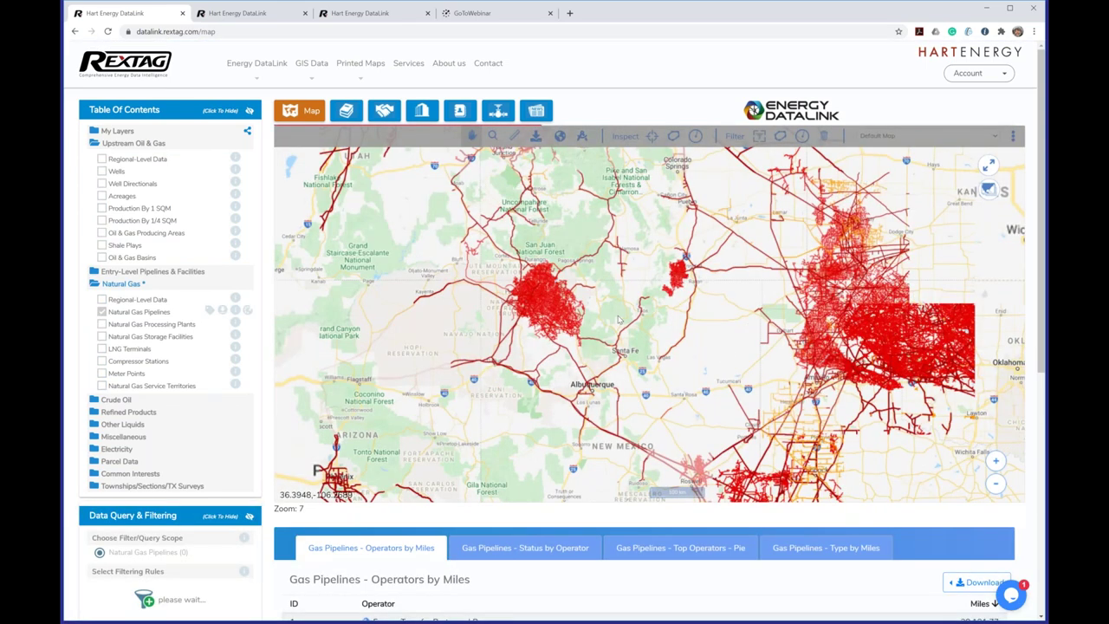
scroll(618, 320, "down", 1)
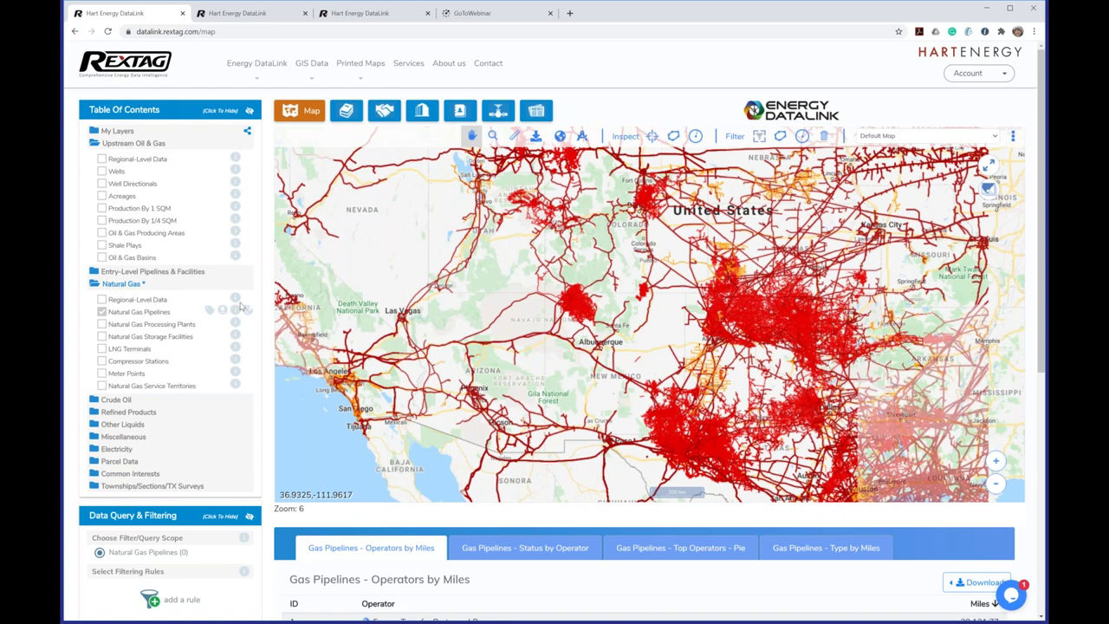
scroll(500, 286, "down", 1)
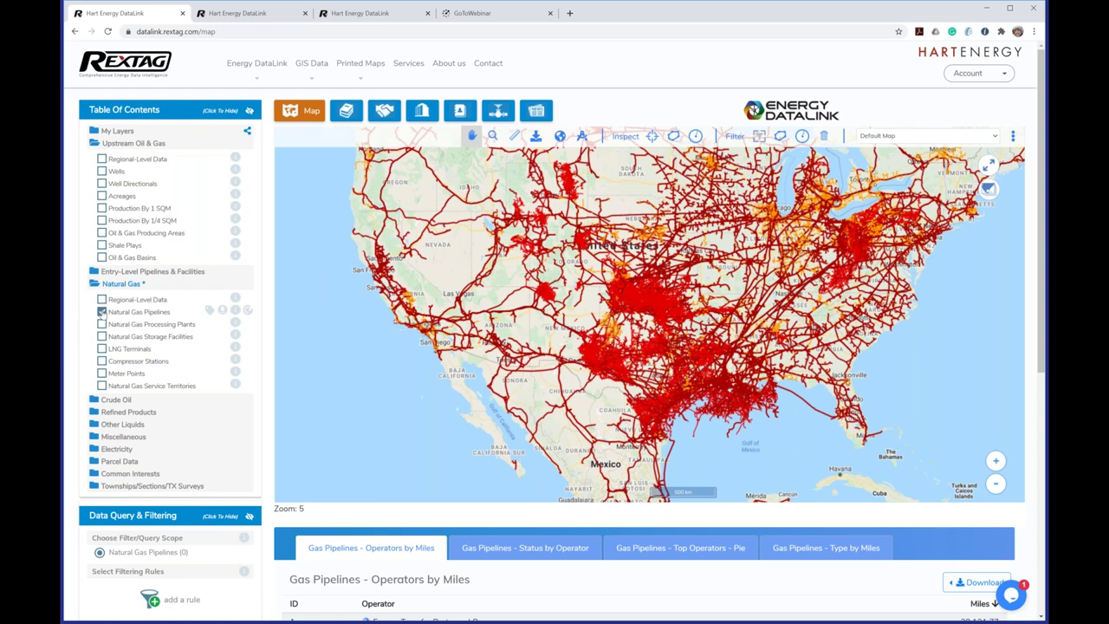
left_click(102, 312)
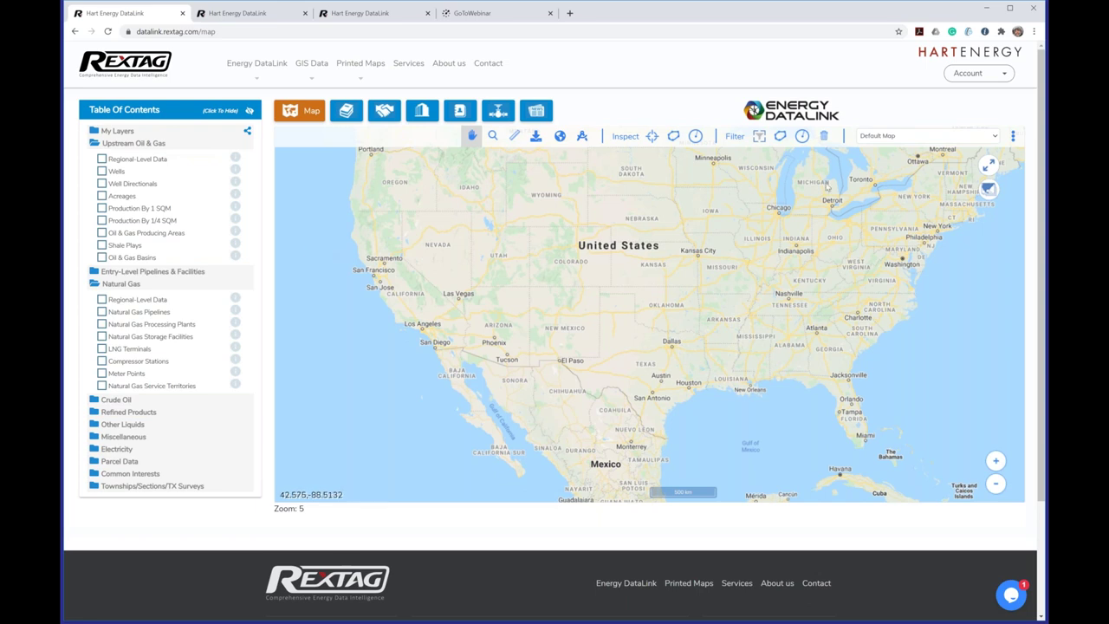
Load the saved map EOG Eagle Ford Assets and view its assets within a wider area of South Texas.
left_click(994, 136)
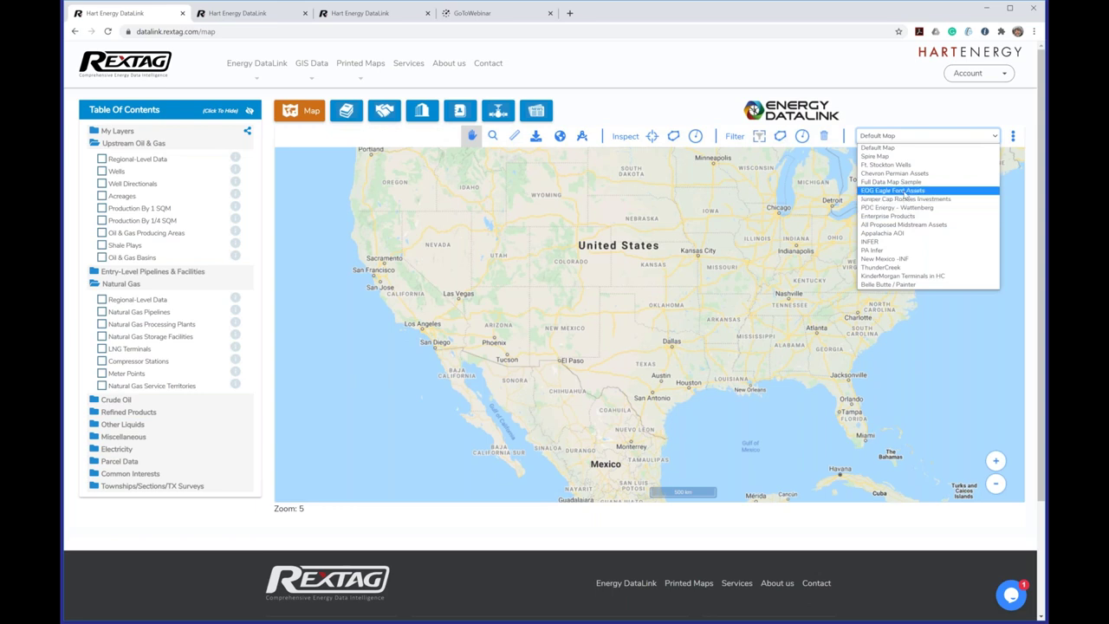
left_click(904, 191)
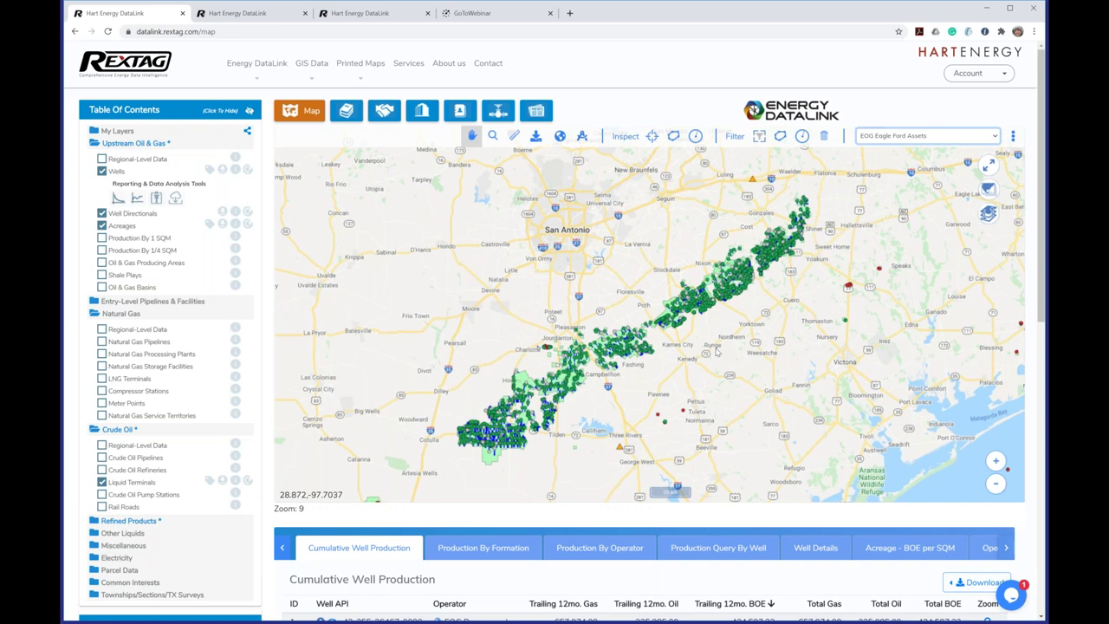
scroll(718, 351, "down", 1)
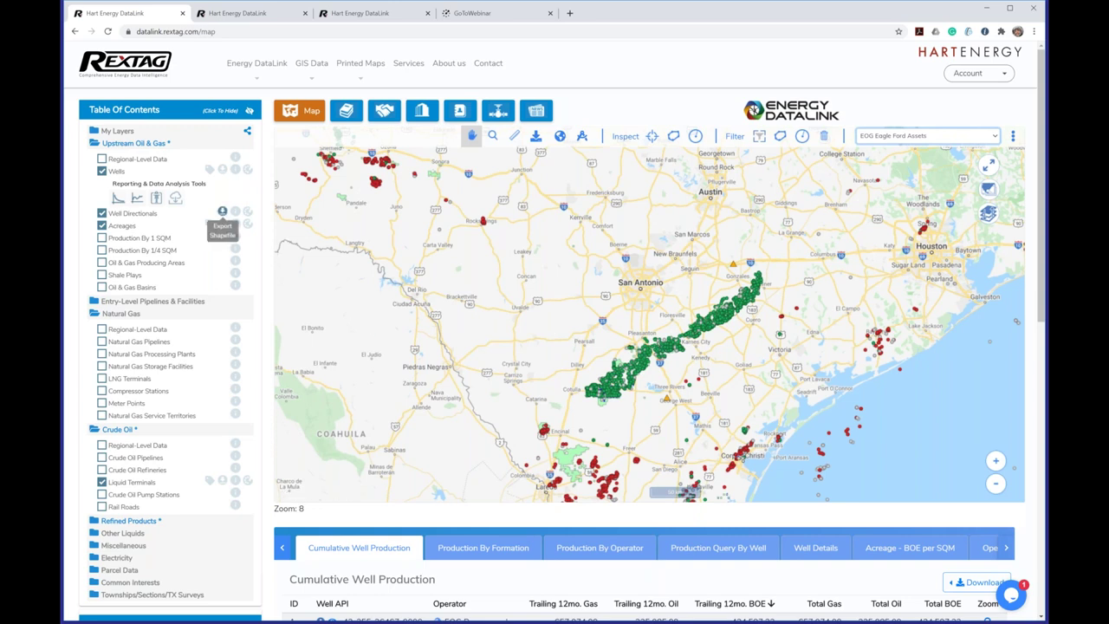
Switch from the saved map back to the Default Map and show the wells across the southern United States.
left_click(928, 137)
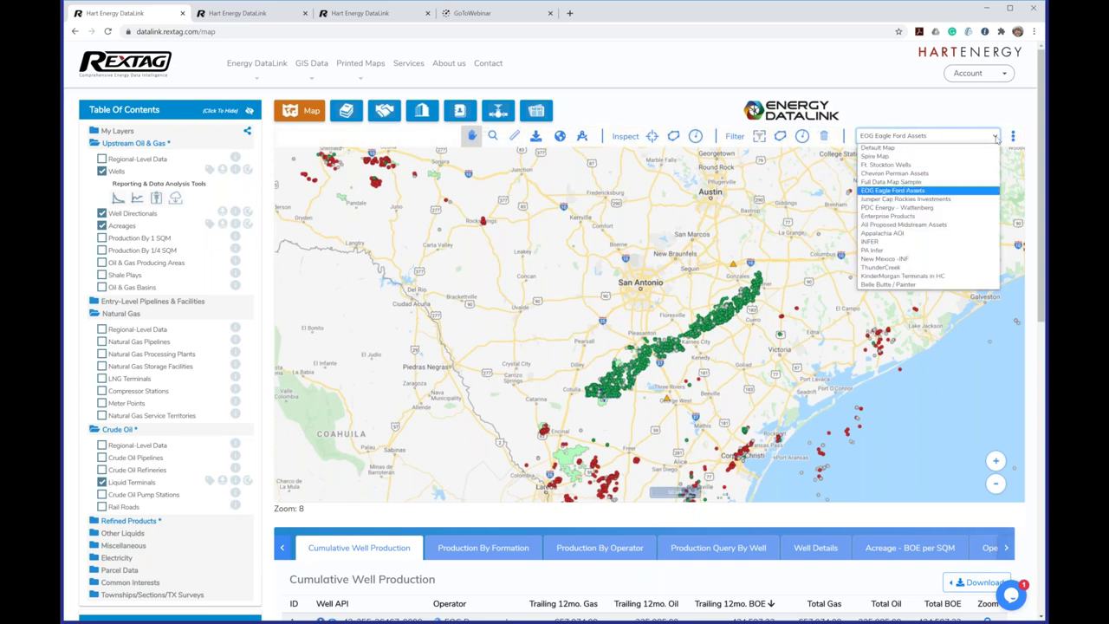
left_click(928, 148)
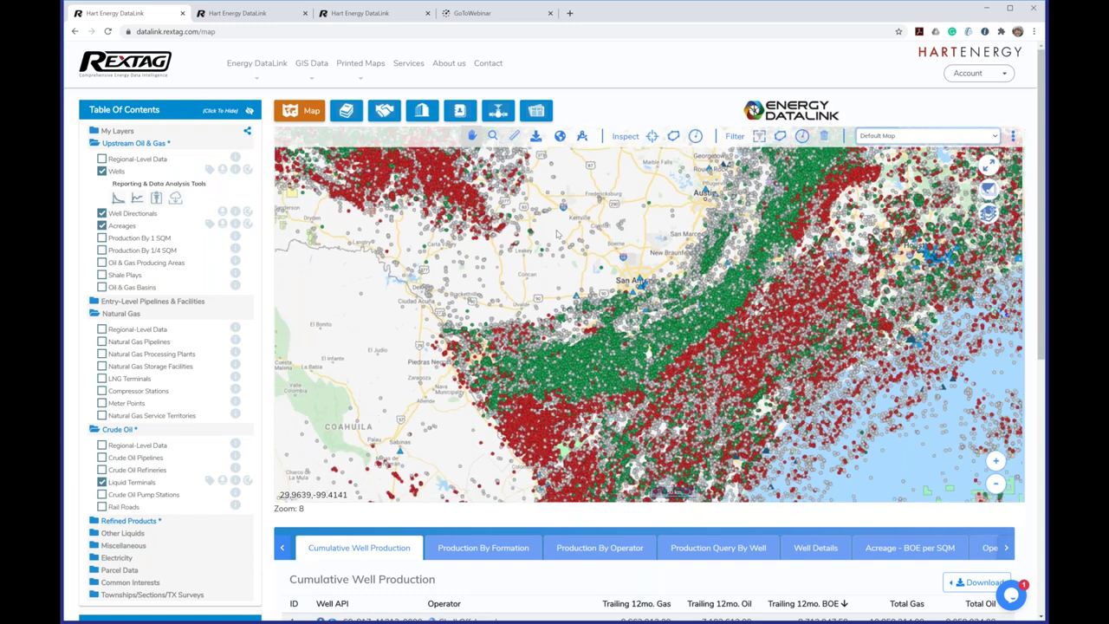
scroll(558, 233, "down", 2)
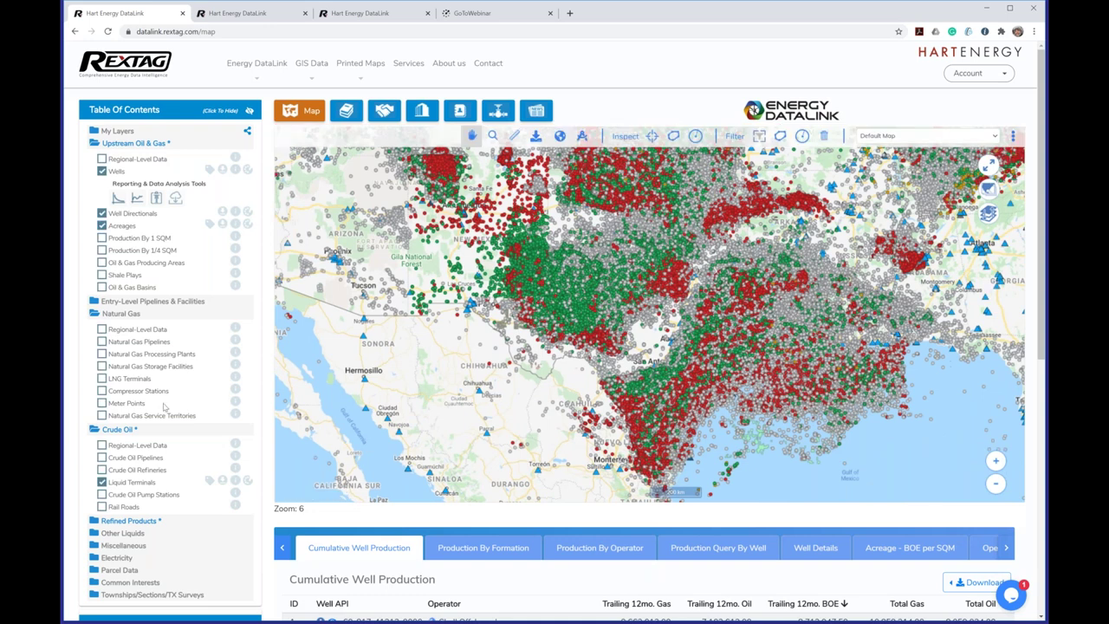
Check which layers the Electricity group contains, collapse it, and clear all displayed layers from the map.
scroll(163, 406, "down", 1)
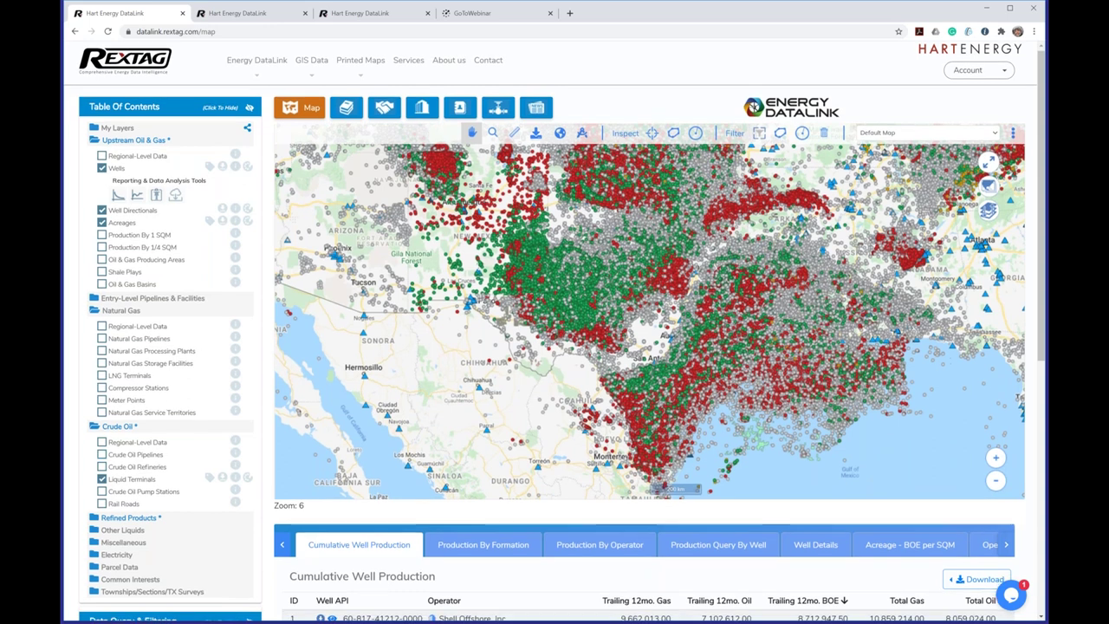
scroll(128, 462, "down", 1)
left_click(117, 456)
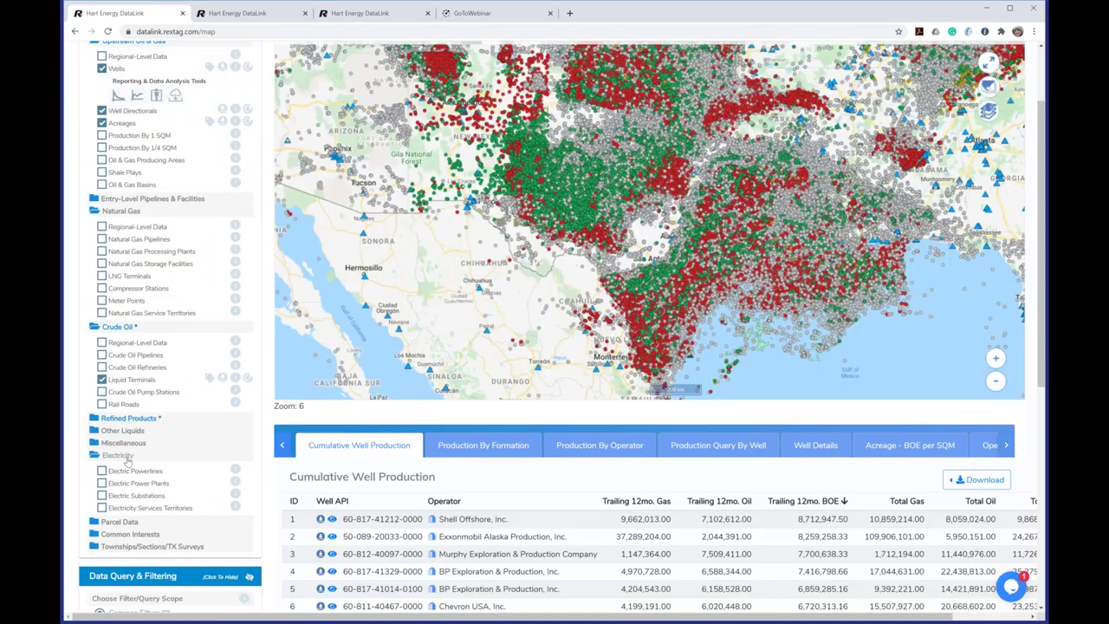
left_click(126, 459)
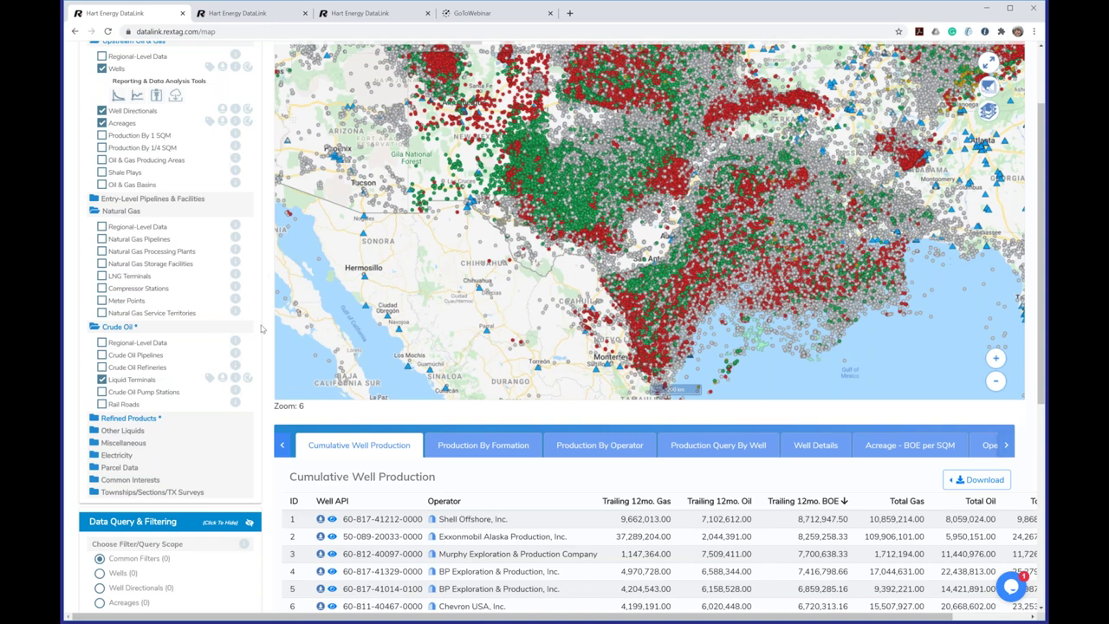
scroll(262, 327, "up", 1)
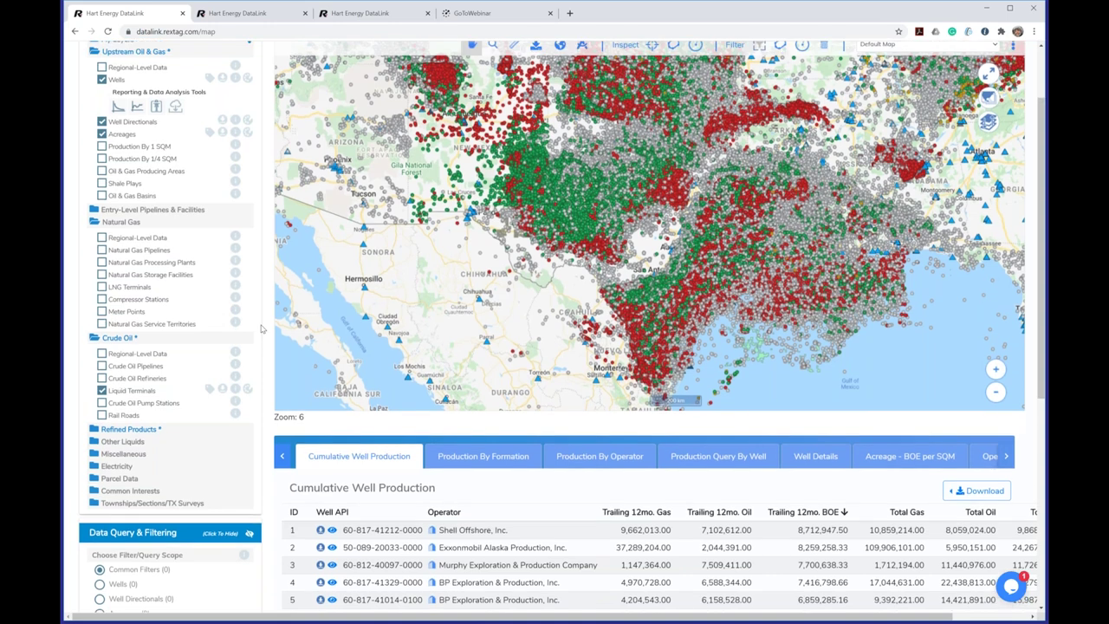
scroll(262, 328, "up", 2)
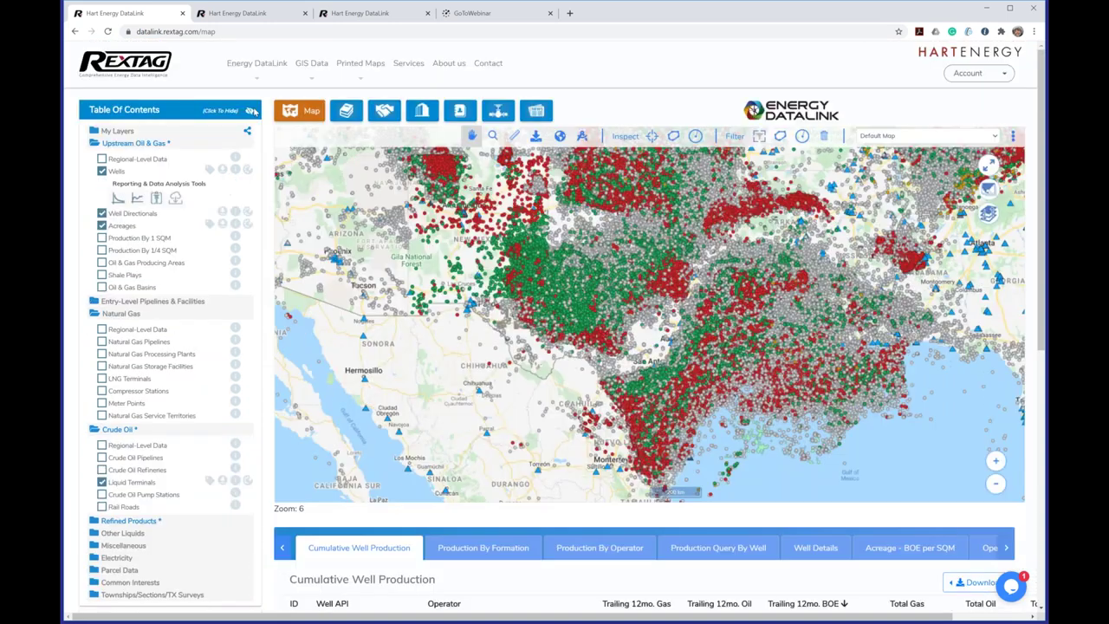
left_click(250, 111)
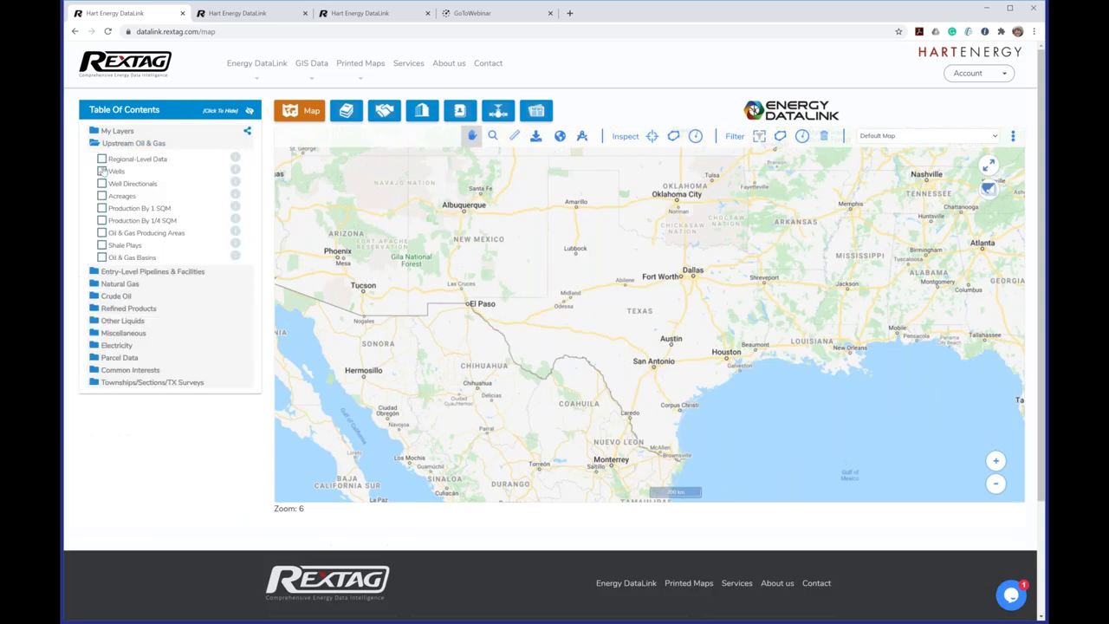
Display the Wells layer, inspect it from the whole United States down to the Colorado area, and hide it.
left_click(103, 170)
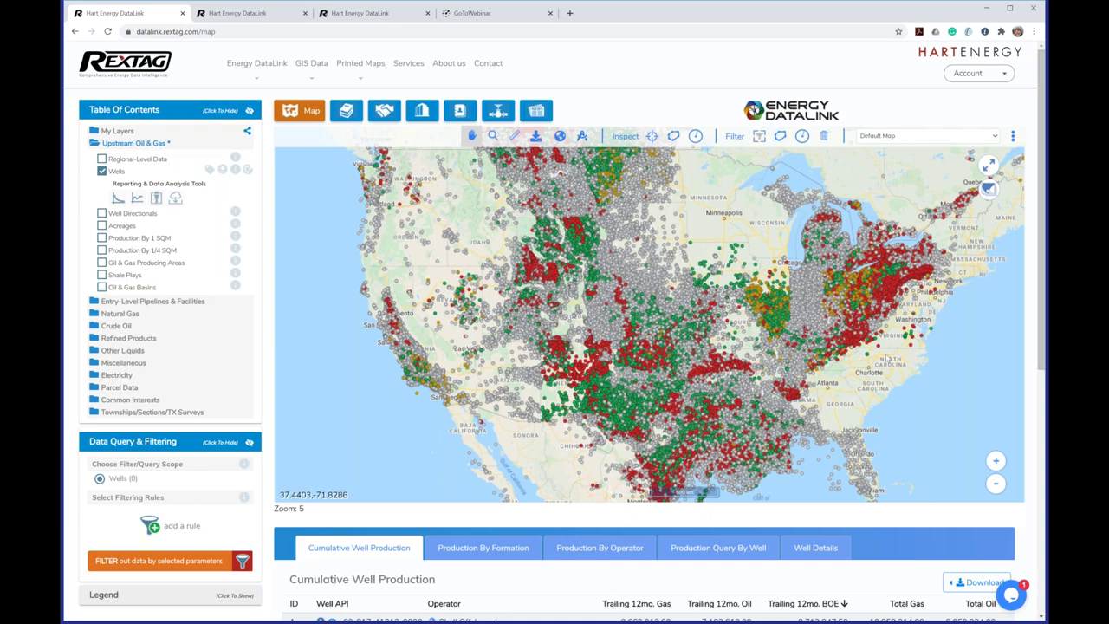
left_click_drag(885, 358, 872, 300)
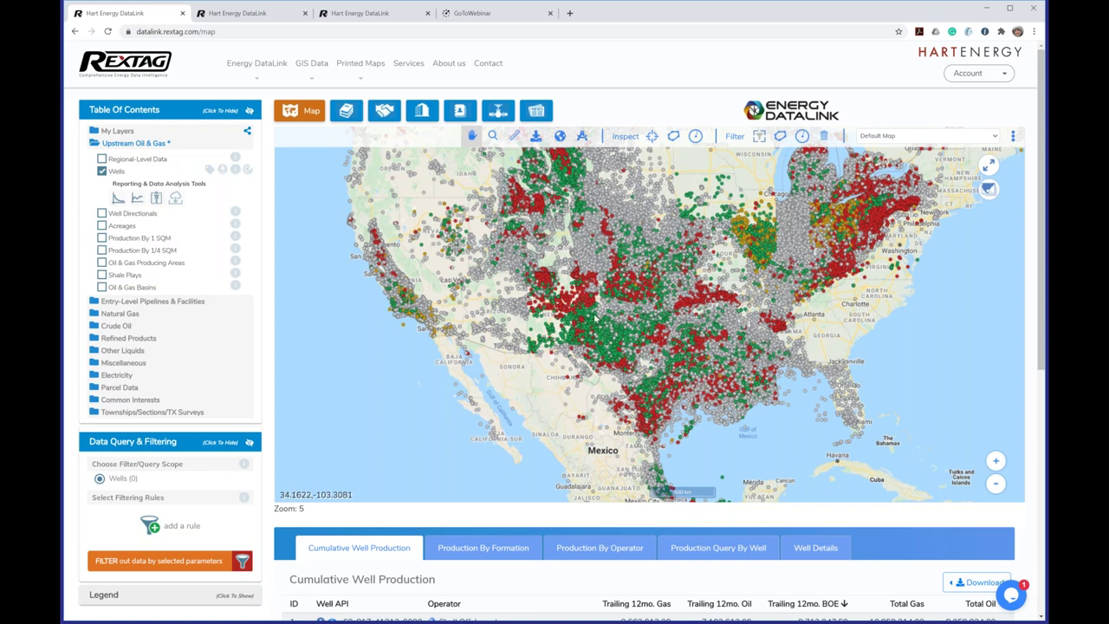
scroll(613, 330, "up", 1)
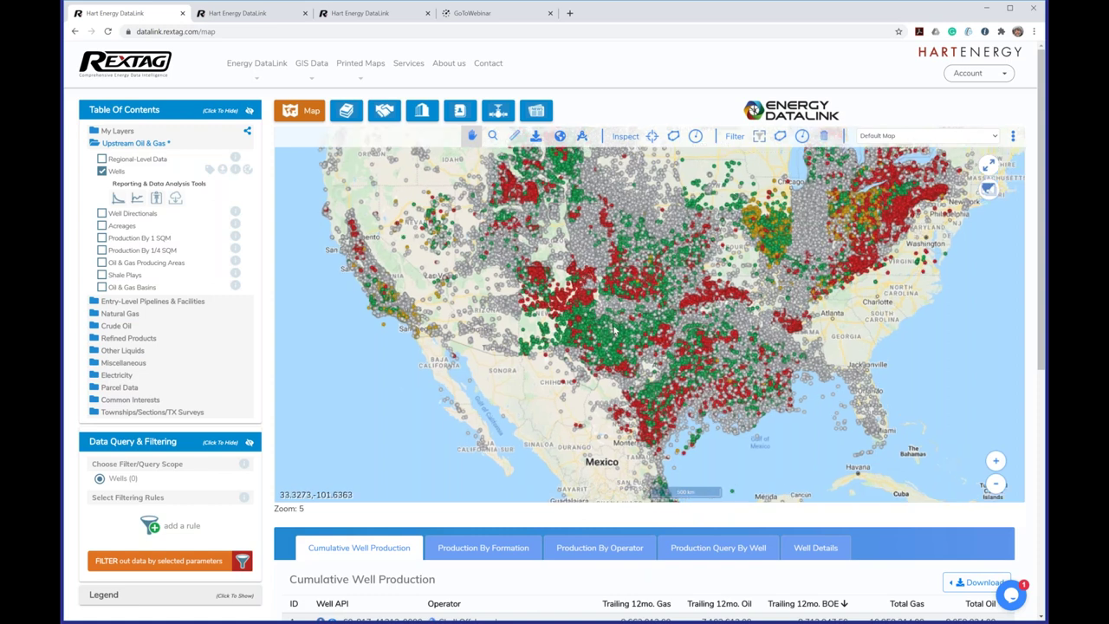
scroll(614, 330, "up", 1)
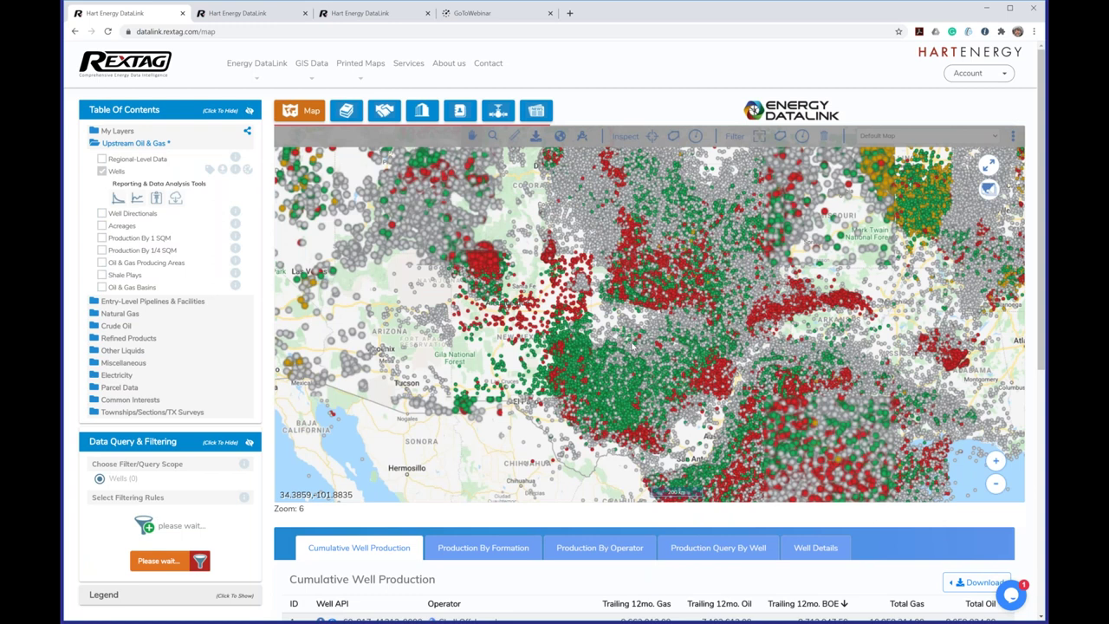
left_click_drag(613, 330, 656, 378)
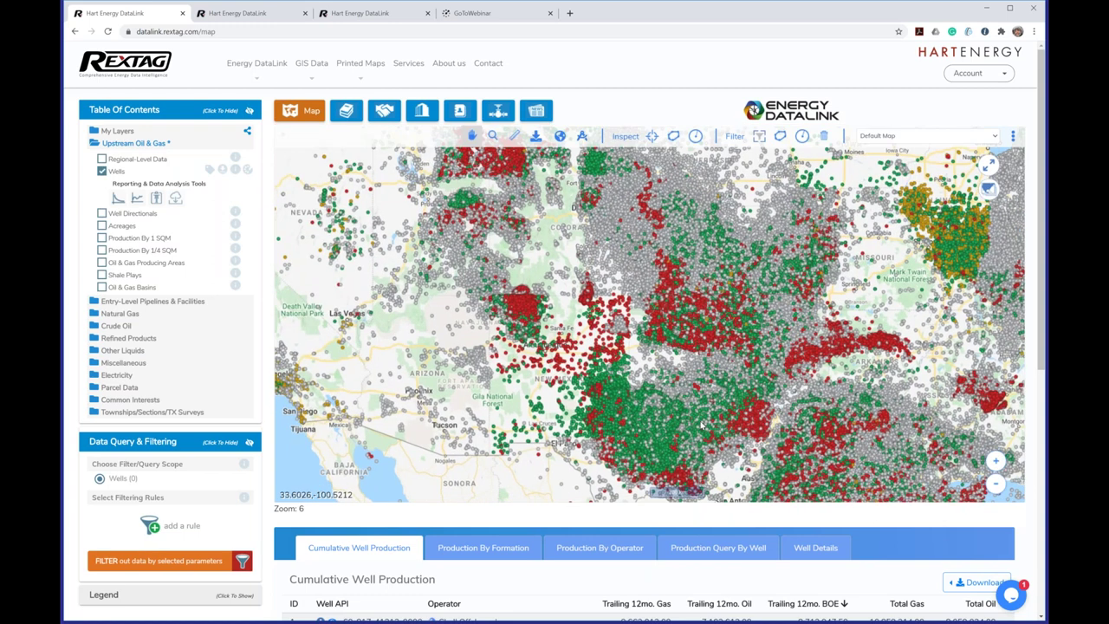
scroll(511, 146, "up", 1)
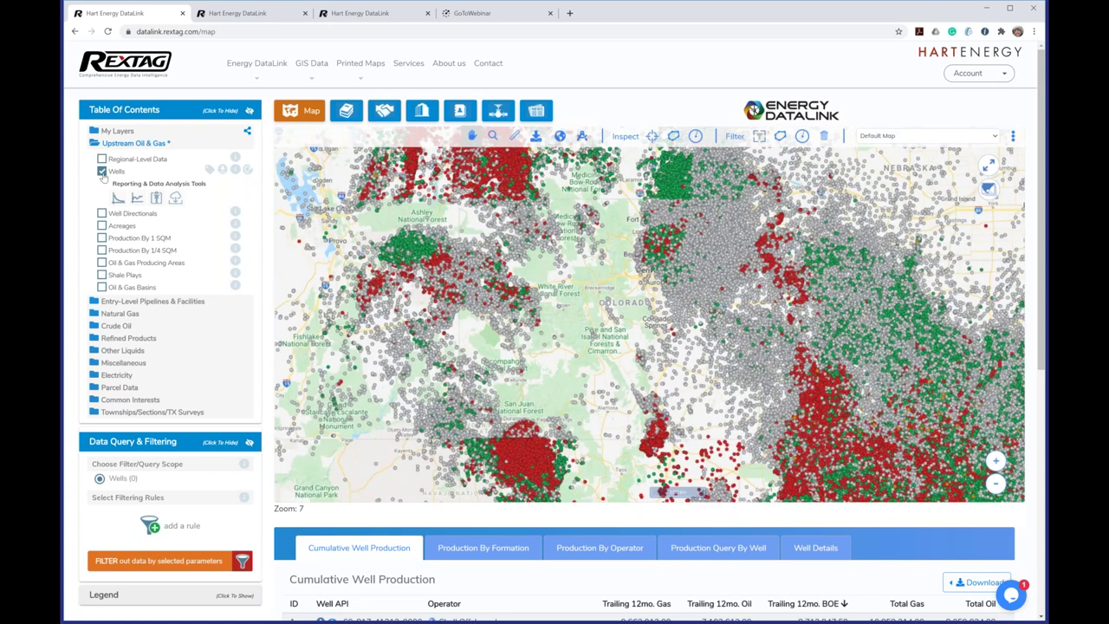
left_click(103, 171)
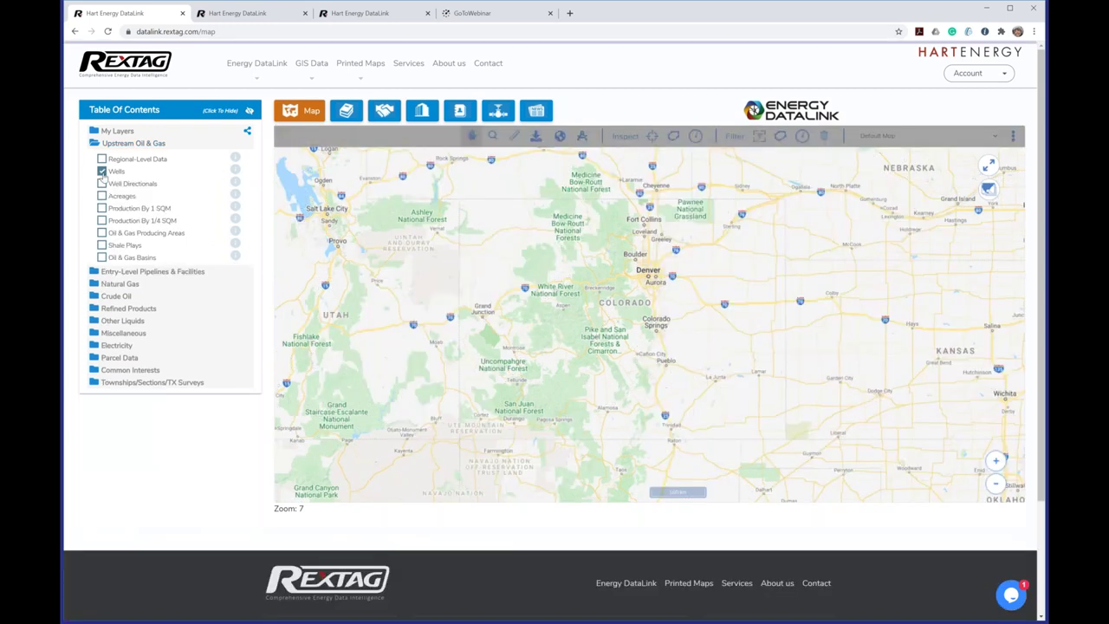
Display the Natural Gas Pipelines and Natural Gas Processing Plants layers over a wider area of the western United States.
left_click(119, 285)
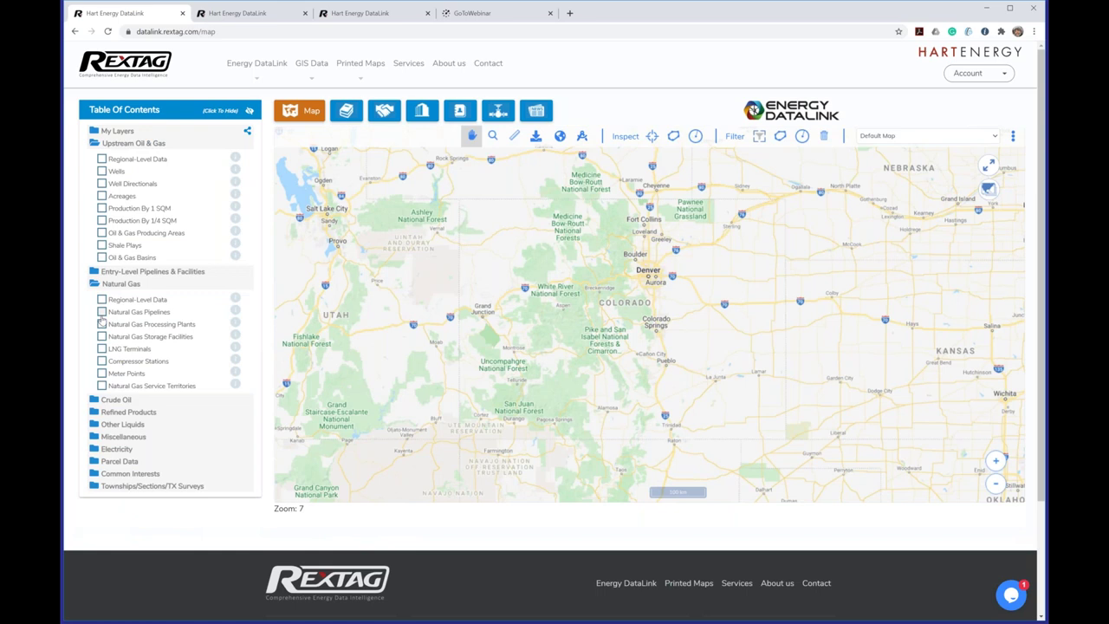
left_click(101, 312)
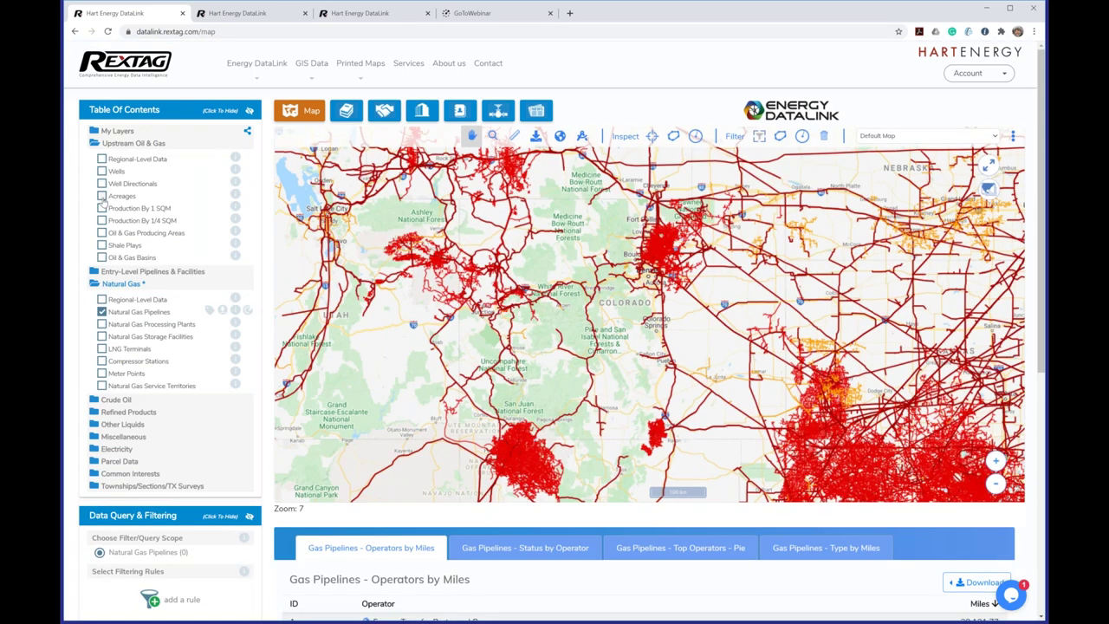
left_click(102, 324)
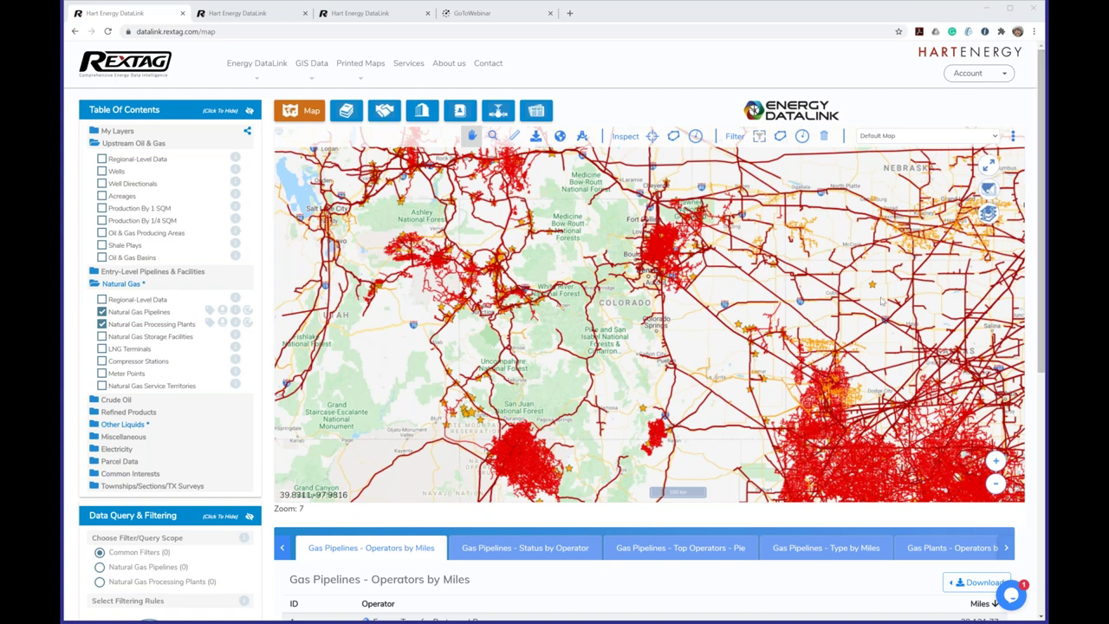
scroll(743, 355, "down", 1)
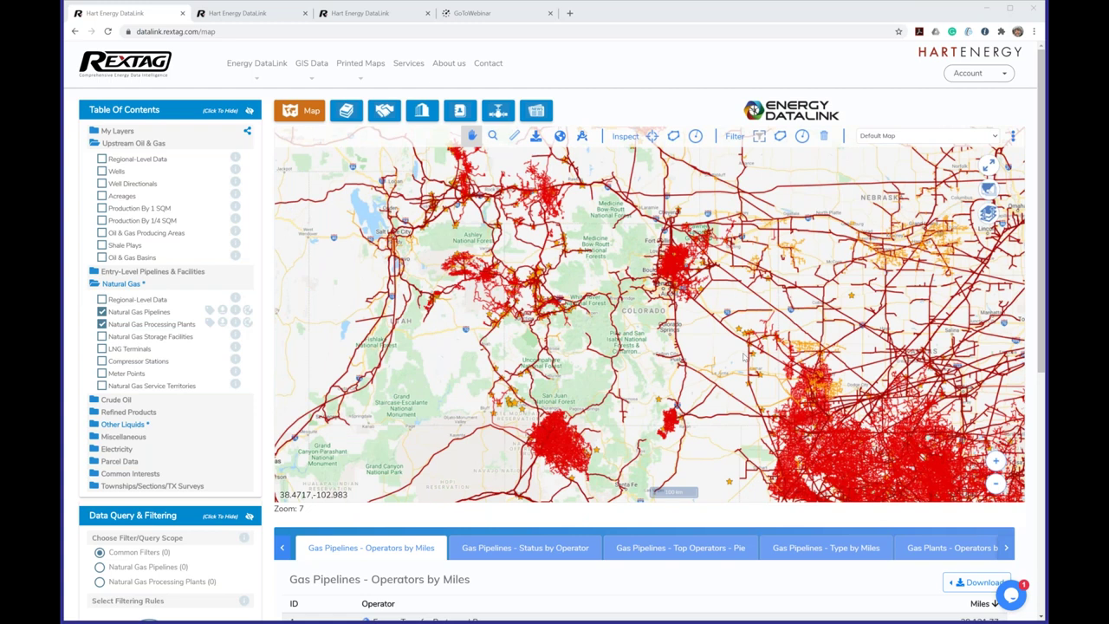
scroll(743, 355, "down", 1)
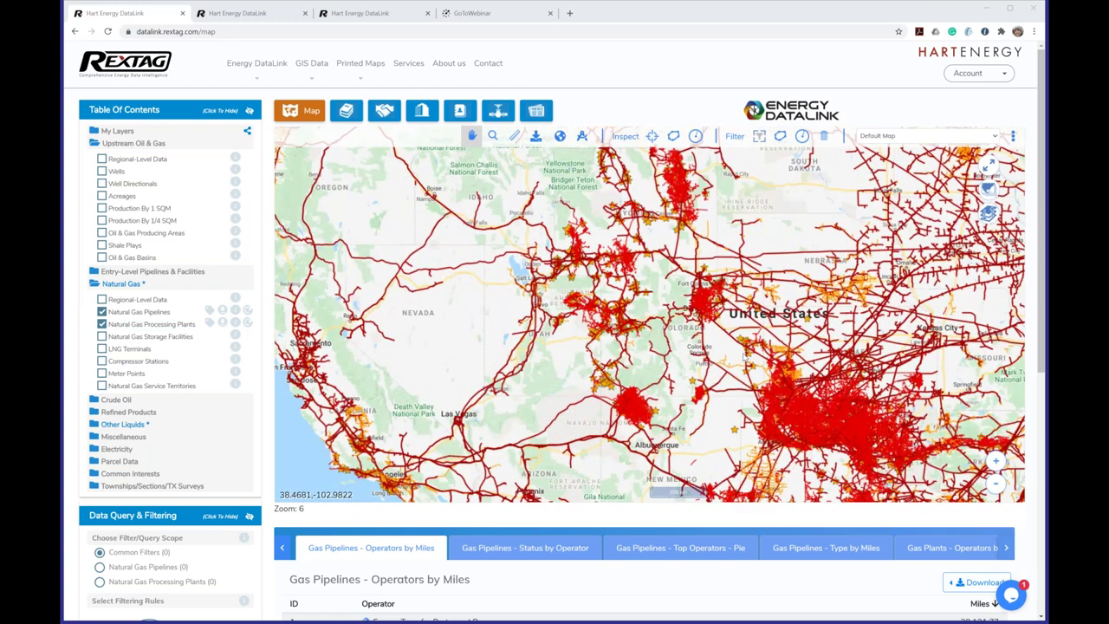